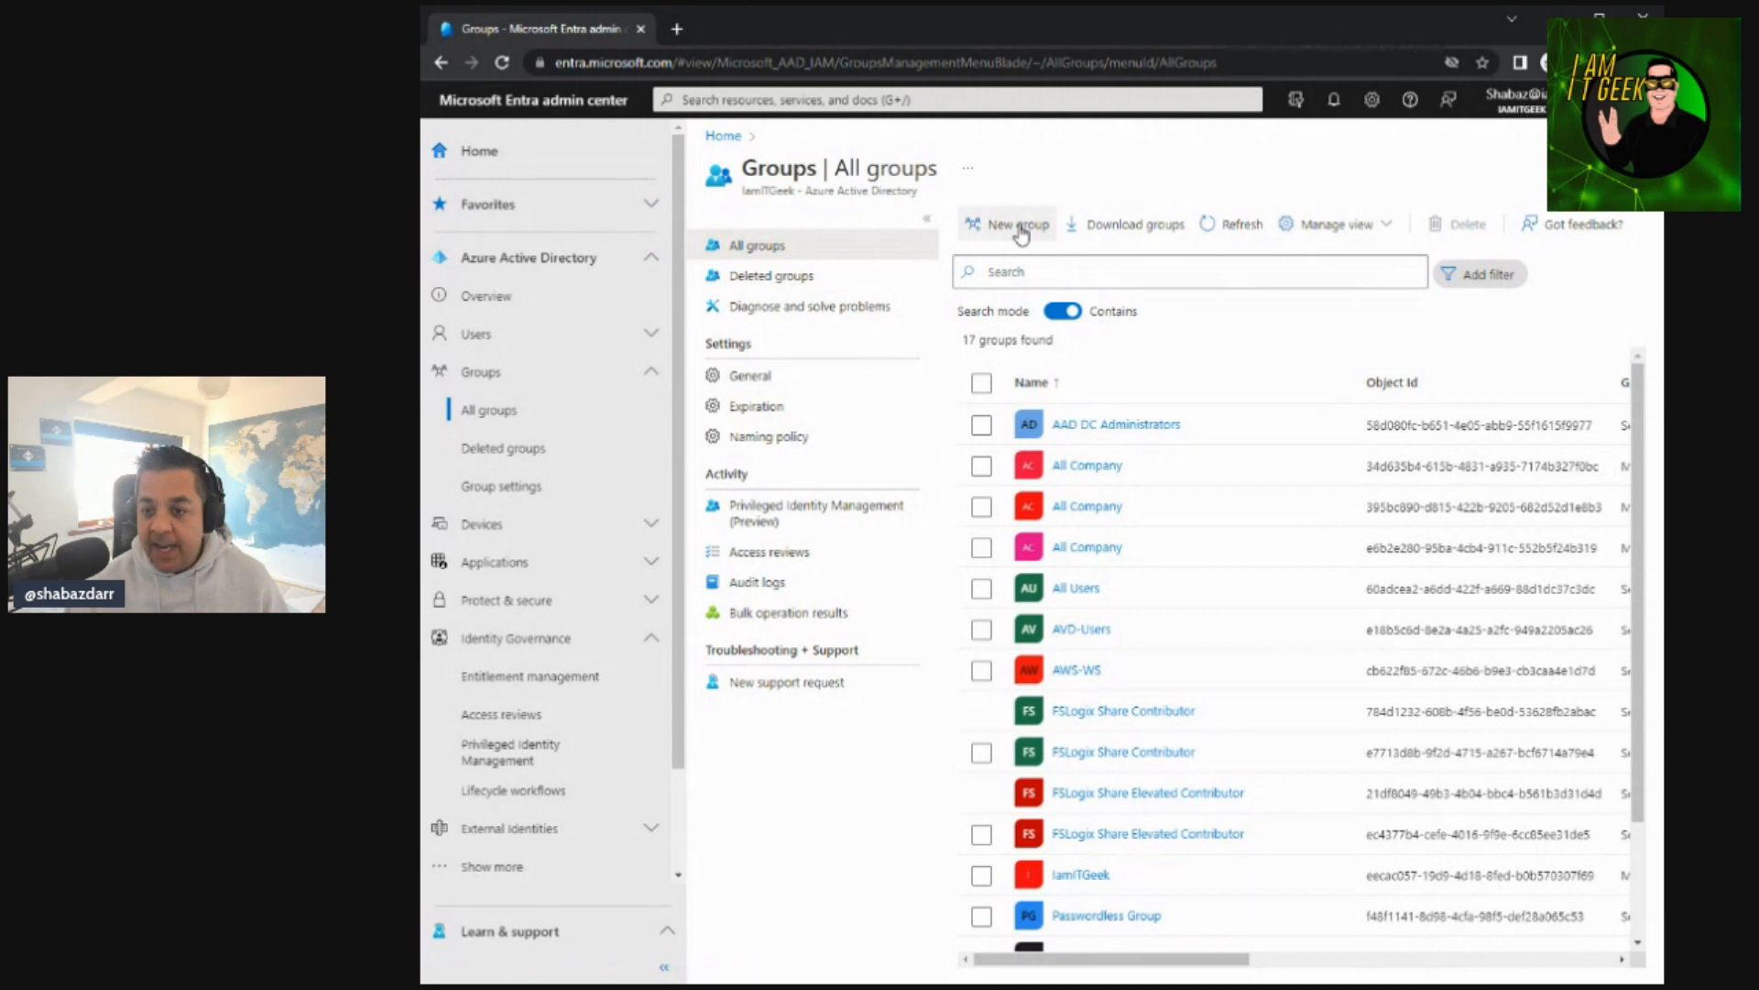
Review the export options for the group list and the actions available for the AAD DC Administrators group
{"action": "left_click", "coordinate": [1091, 235]}
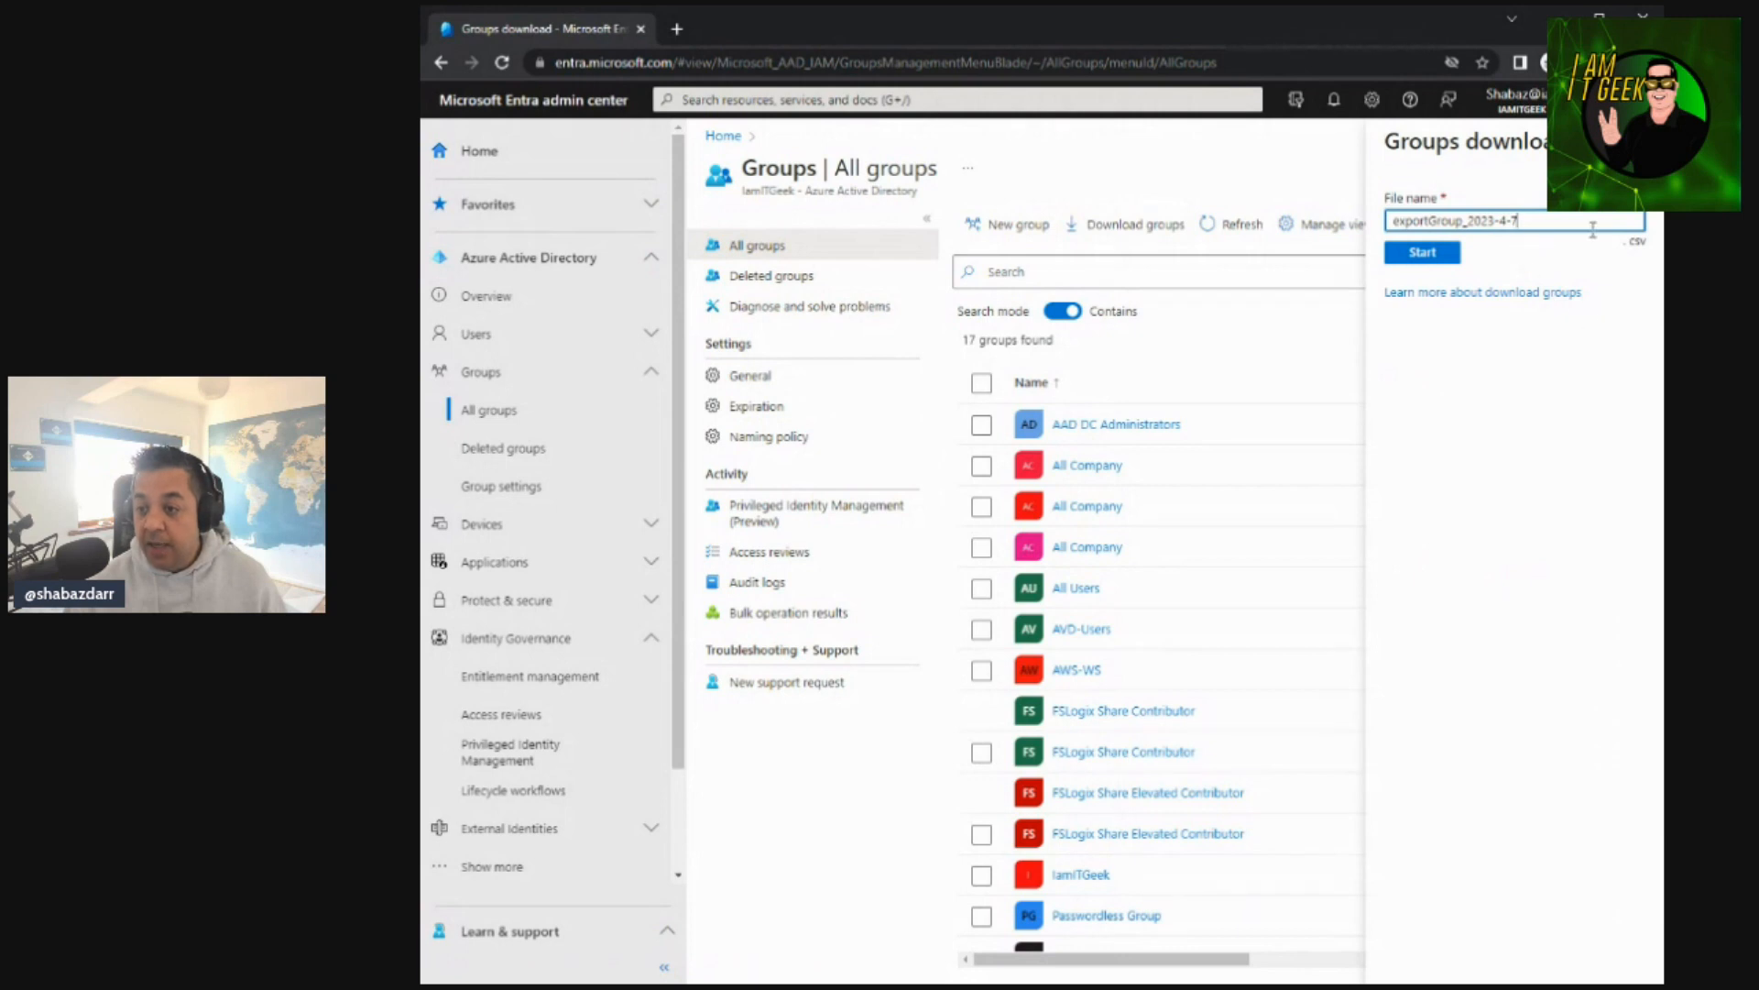
{"action": "left_click", "coordinate": [1422, 252]}
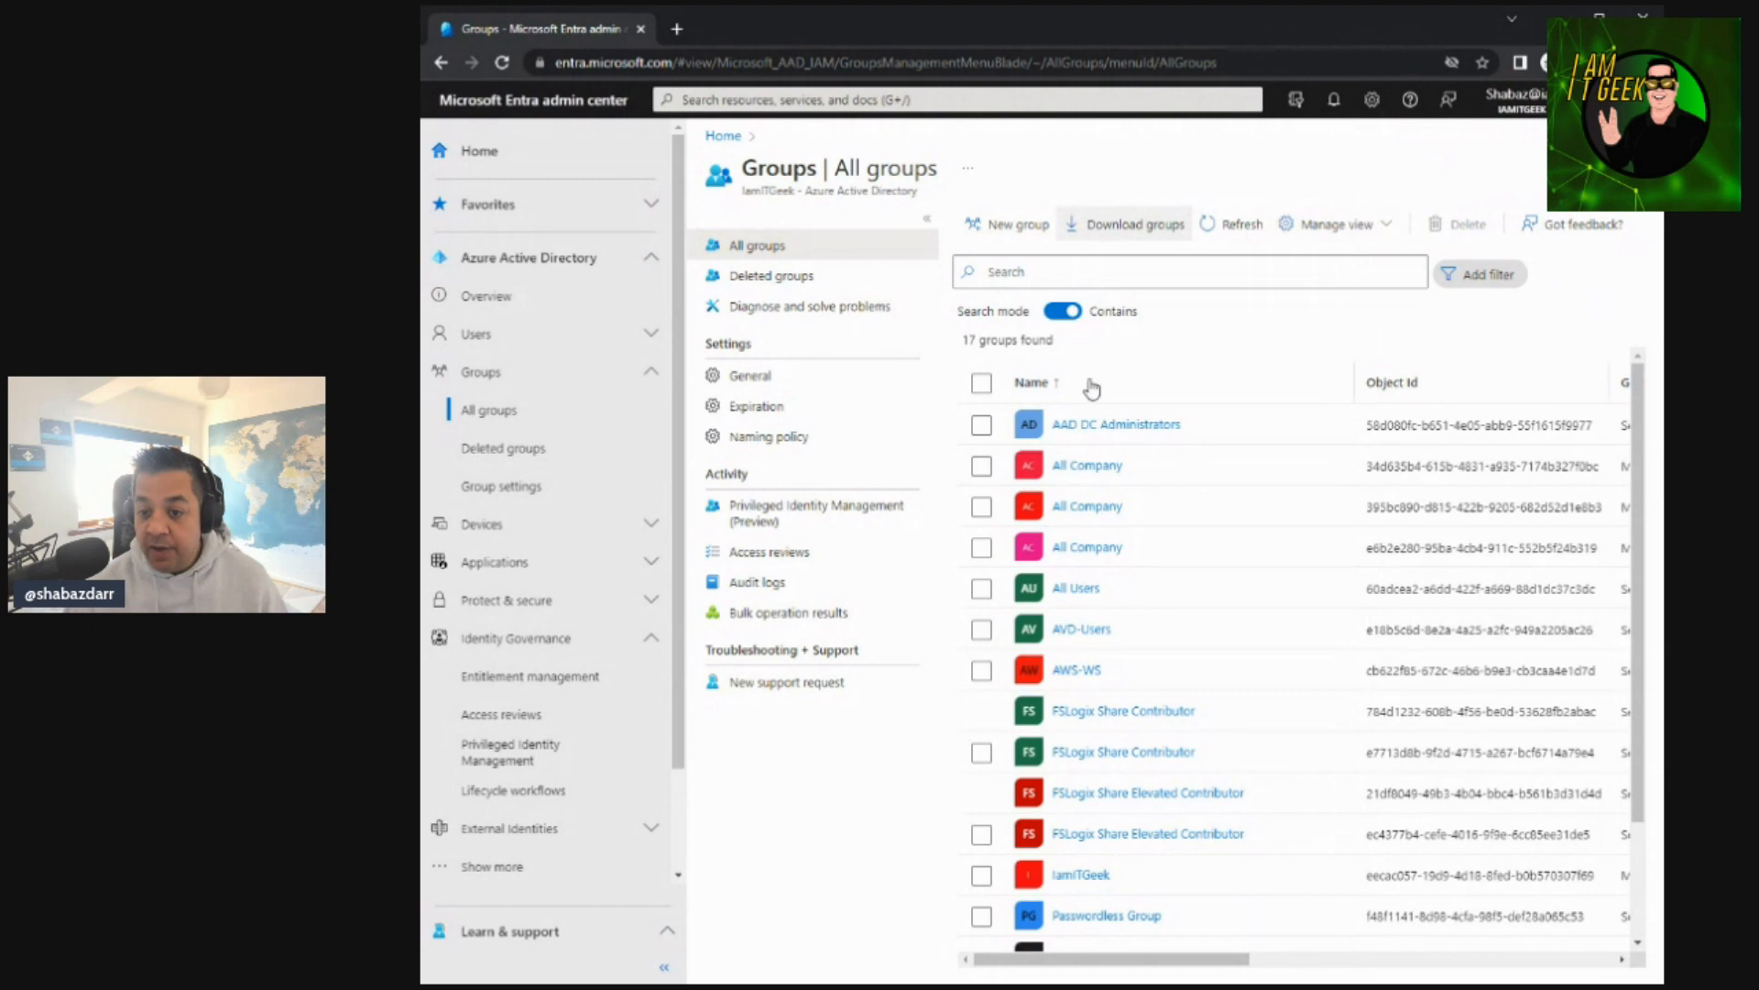
{"action": "left_click", "coordinate": [981, 424]}
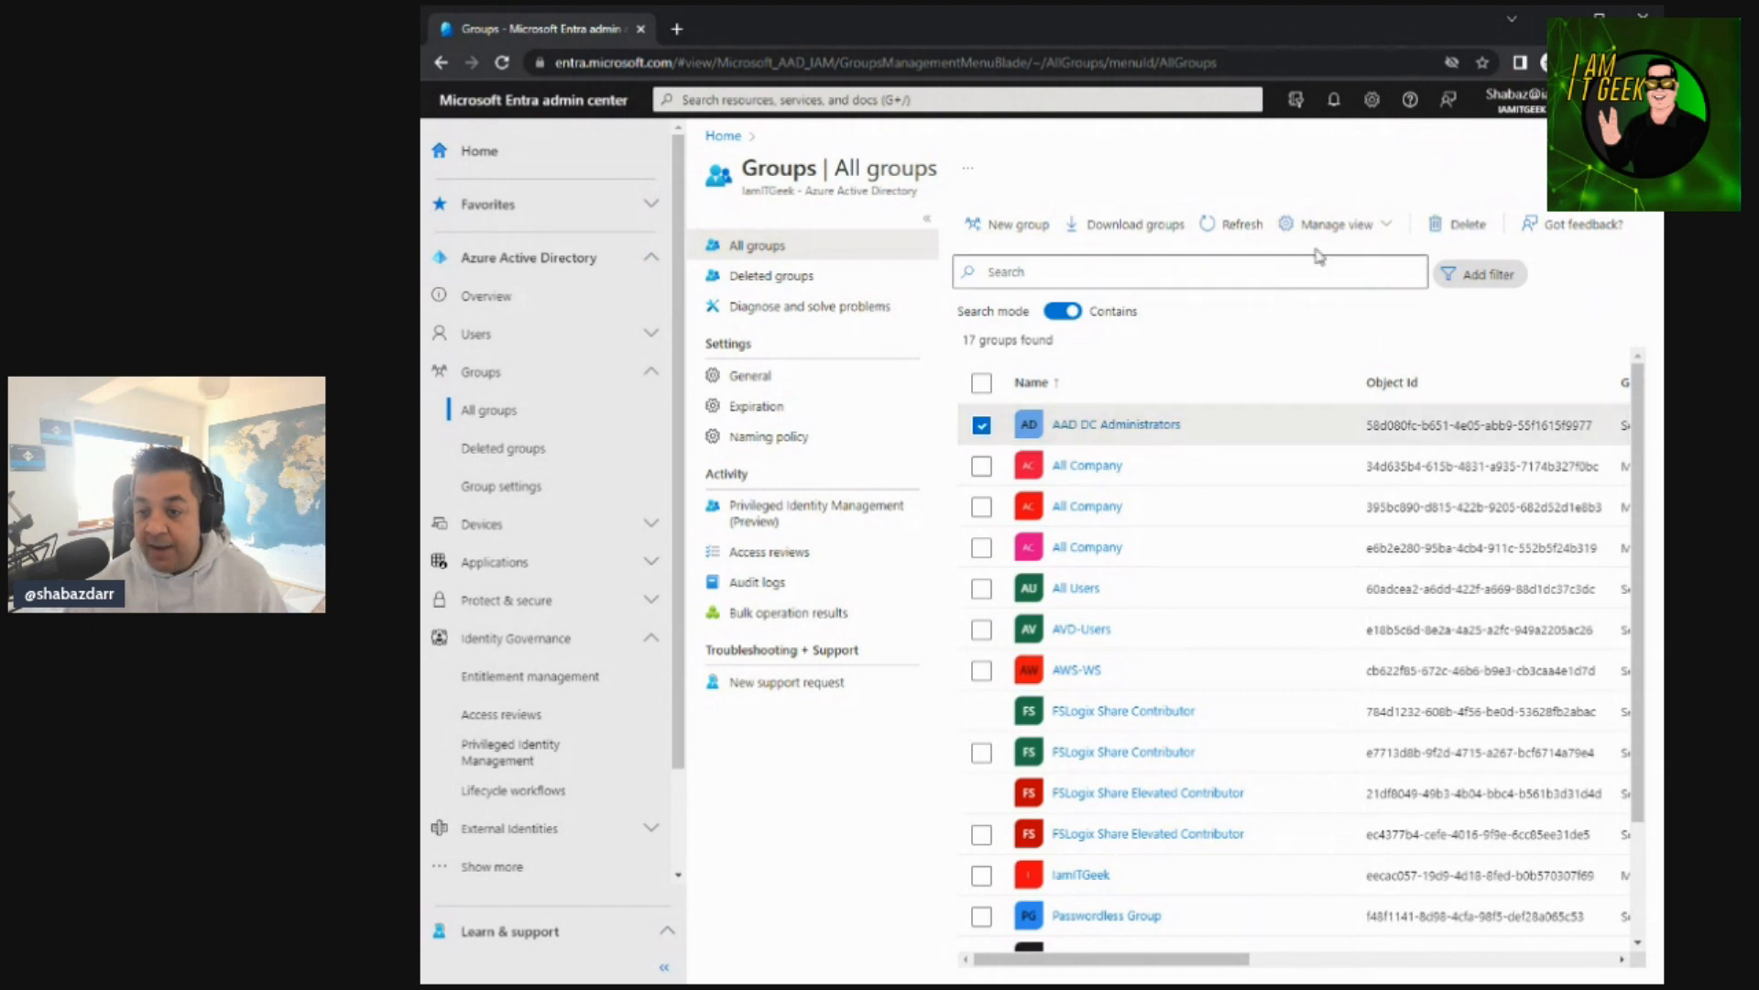
{"action": "left_click", "coordinate": [982, 425]}
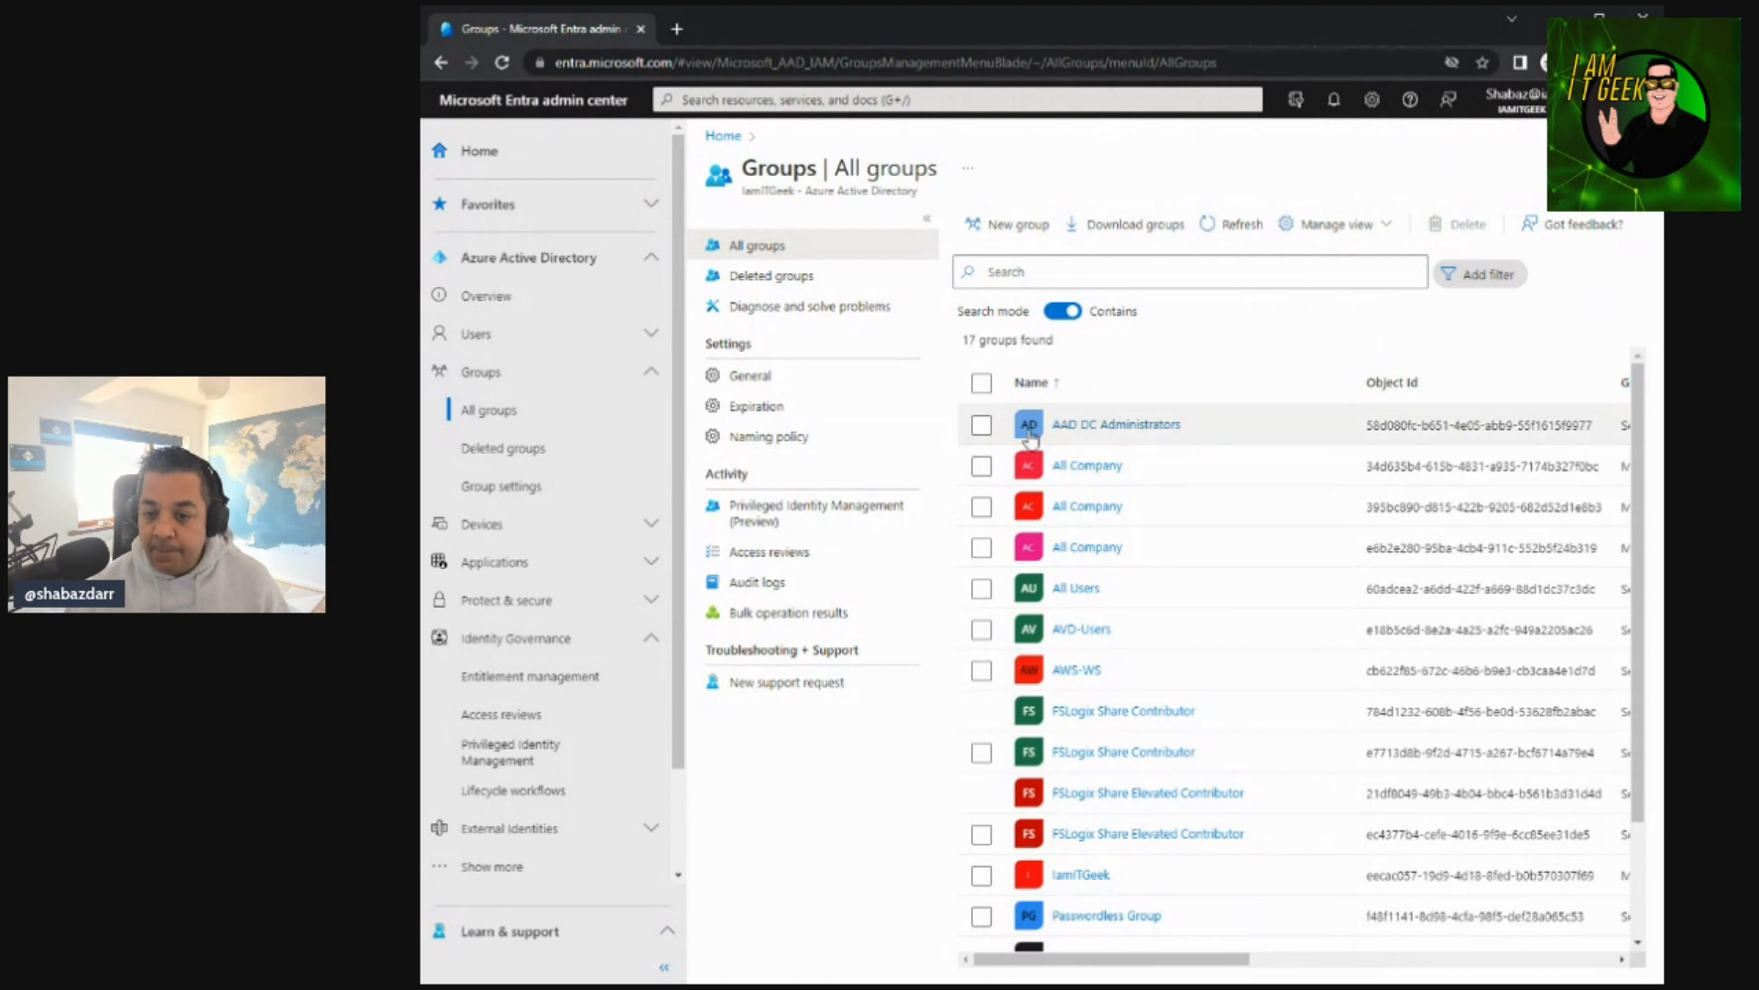
Set the AVD-Users group's description to "Azure Virtual Desktop Users Group" in its properties and save the change
{"action": "left_click", "coordinate": [1069, 631]}
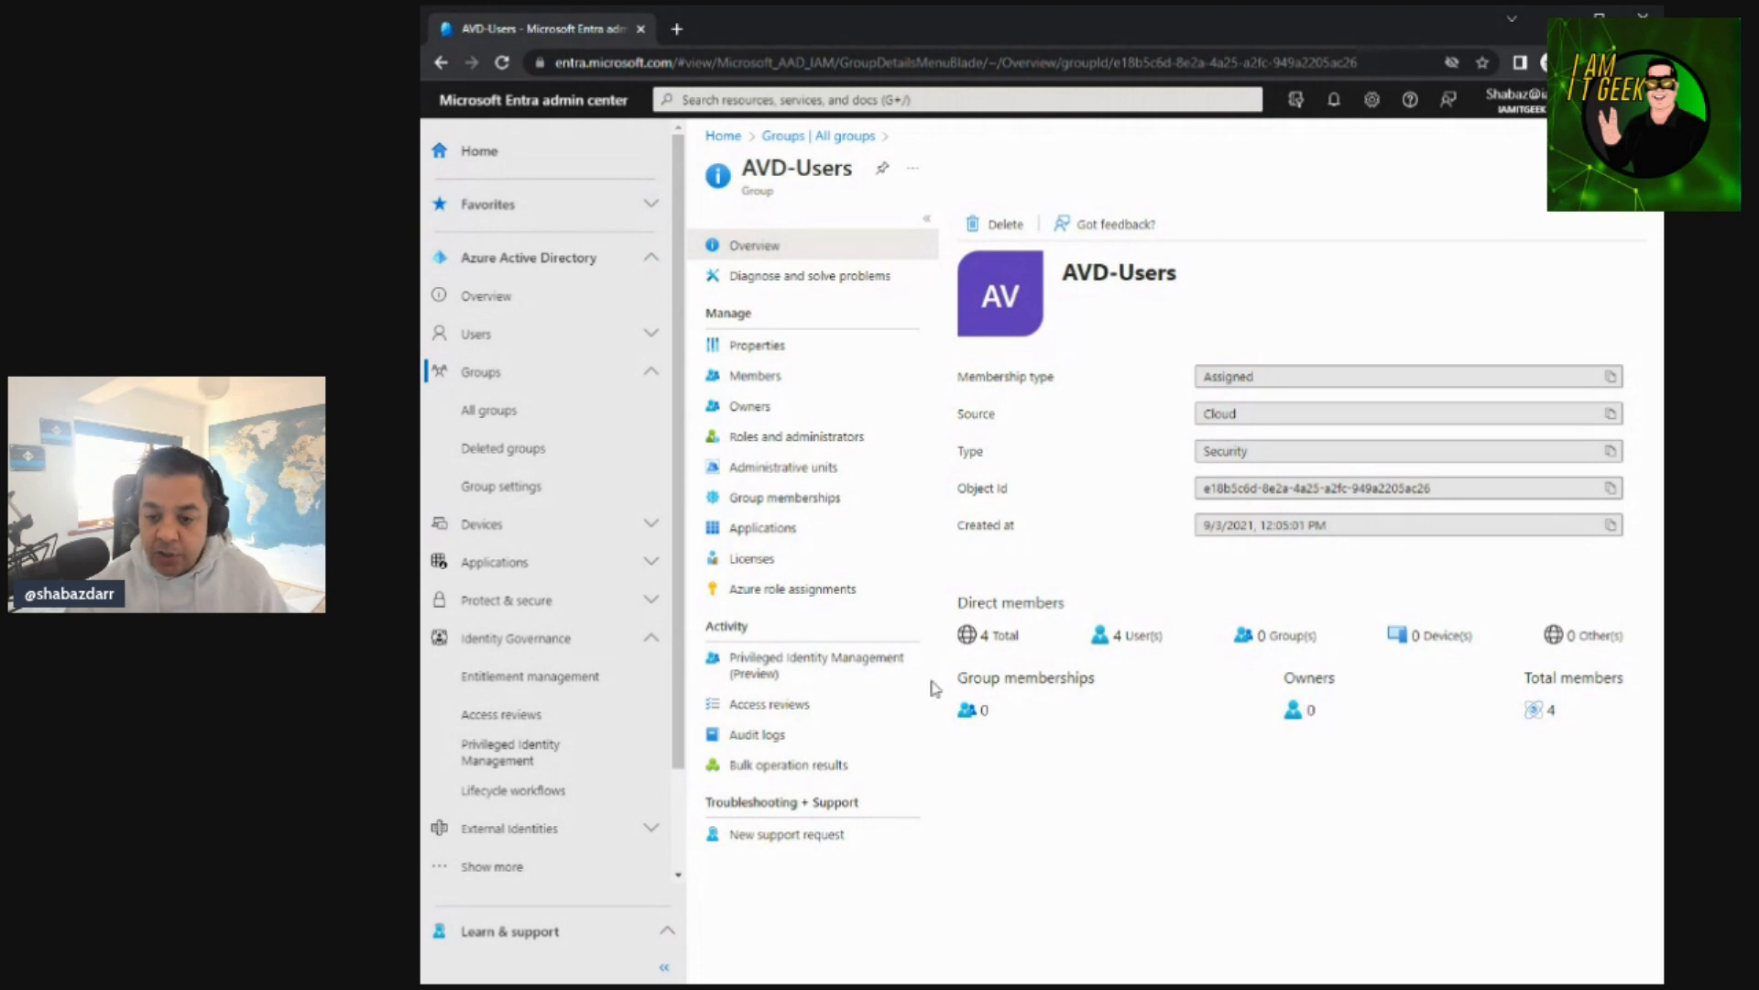
{"action": "left_click", "coordinate": [794, 356]}
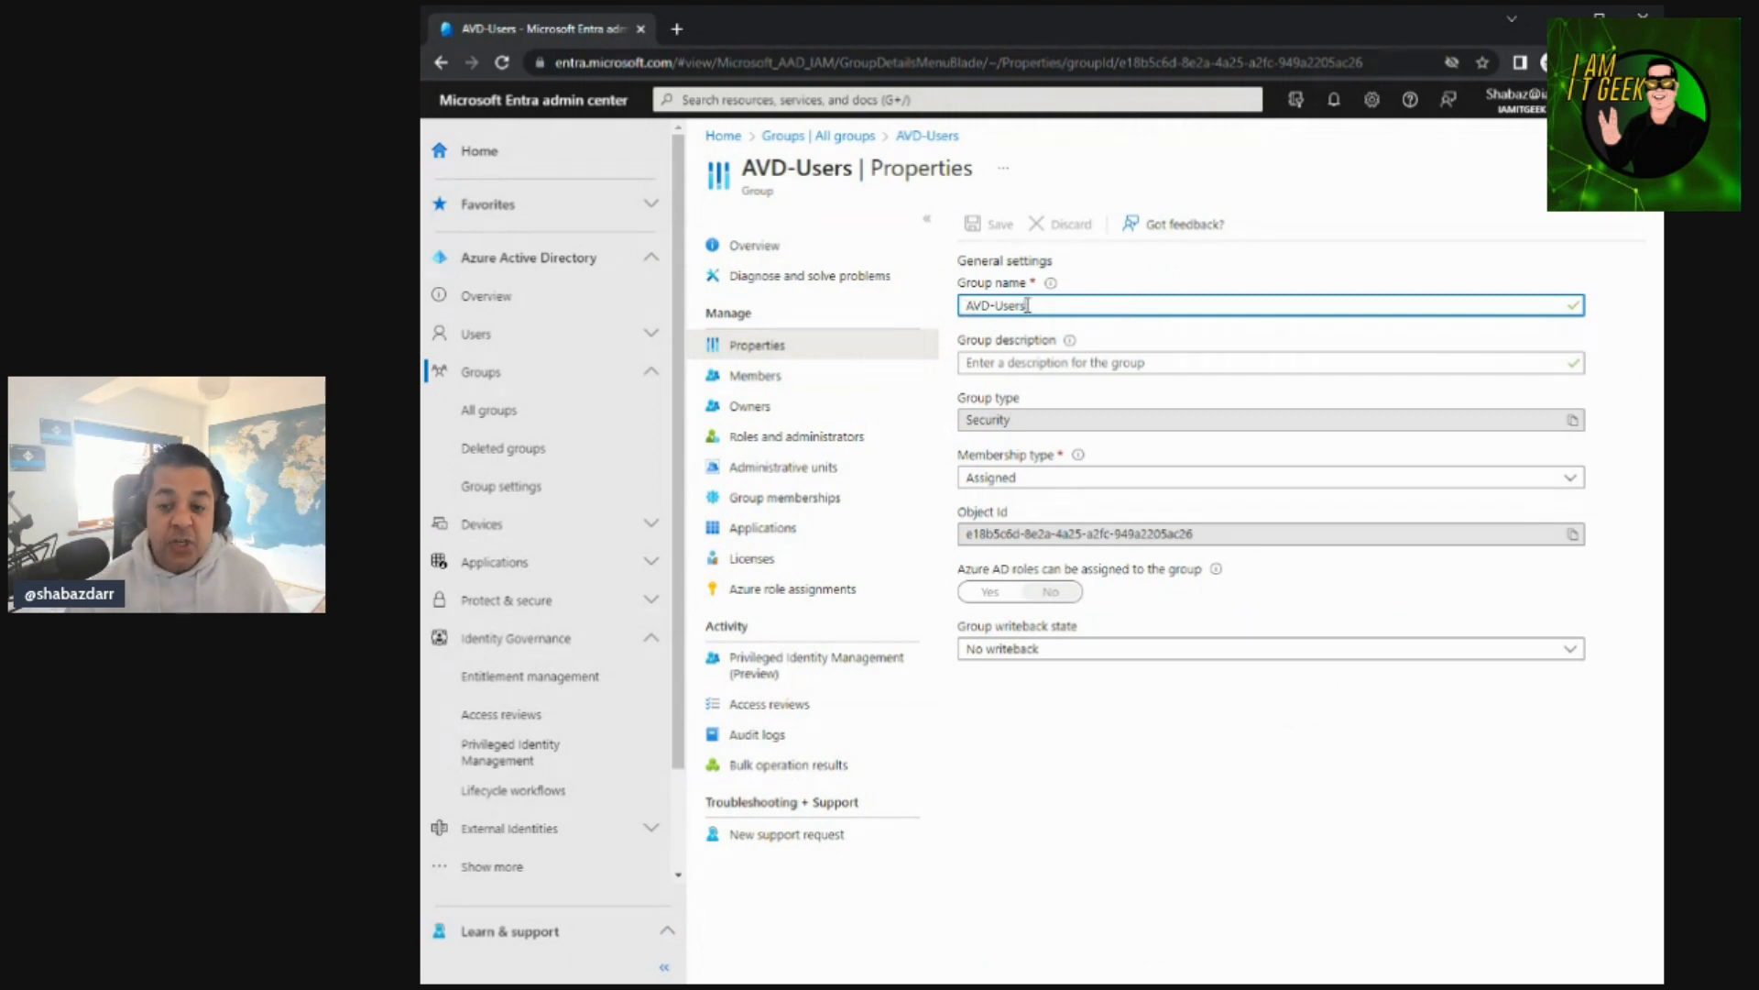
{"action": "left_click", "coordinate": [1161, 366]}
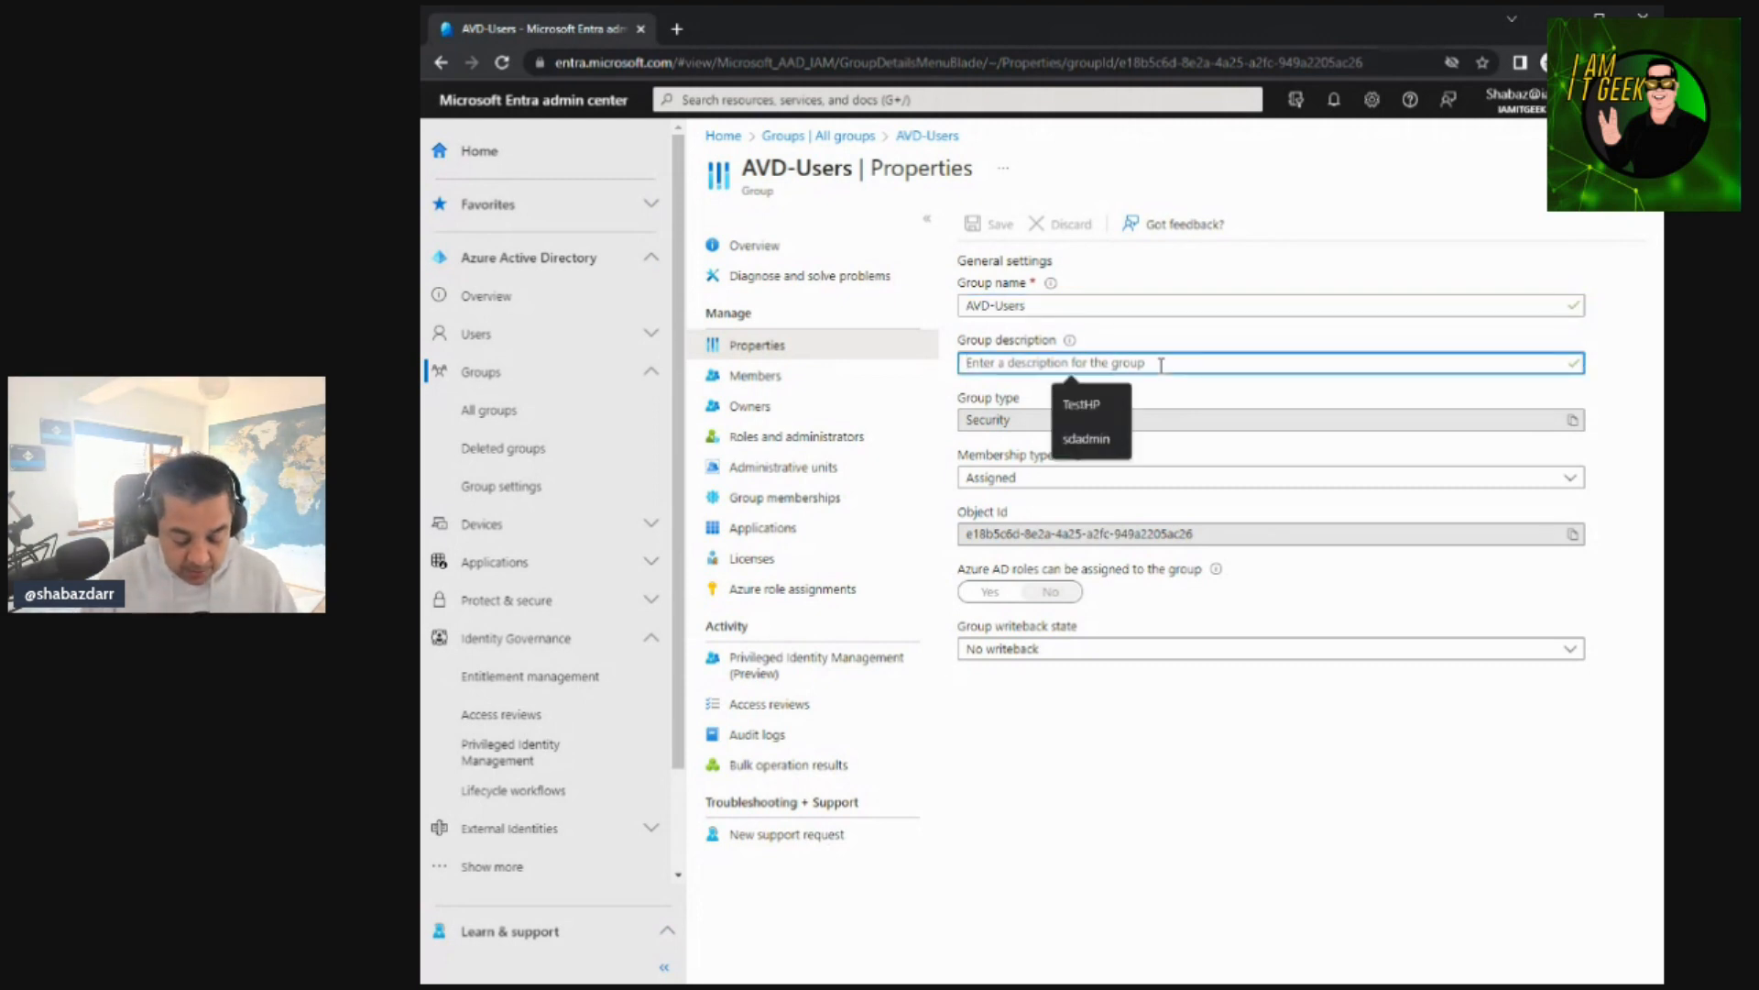
{"action": "type", "text": "Azure Virt"}
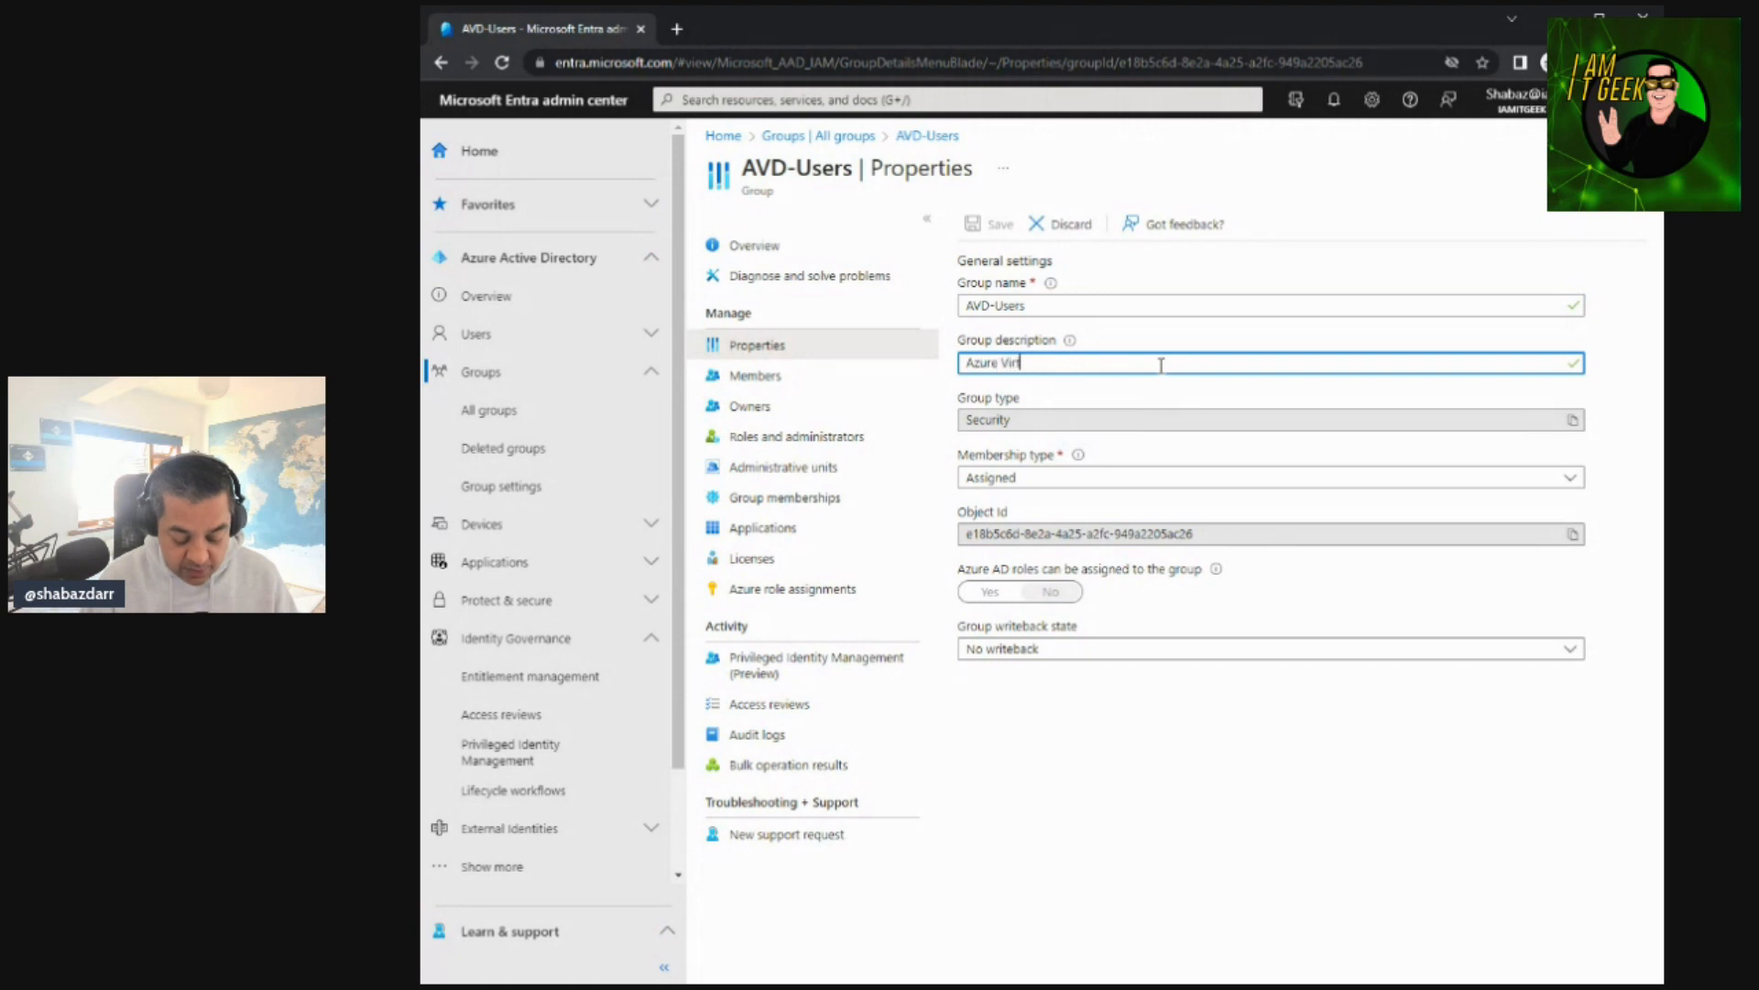
{"action": "type", "text": "ual Desk"}
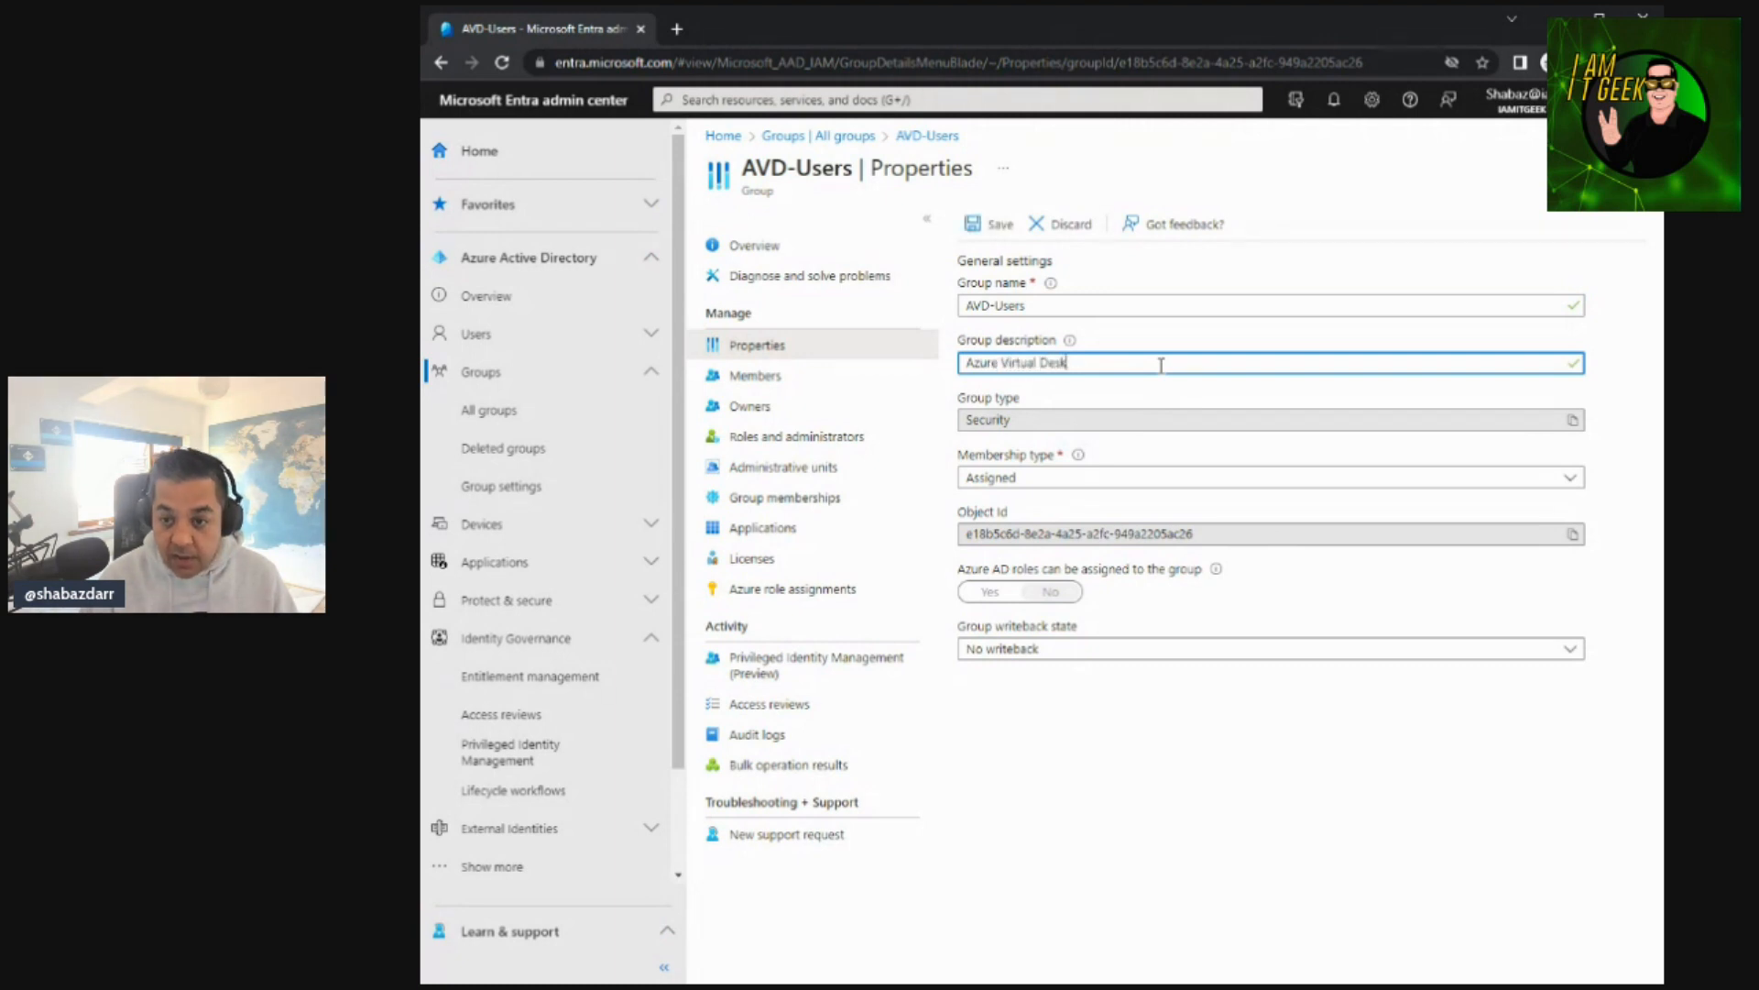
{"action": "type", "text": "top Users Group"}
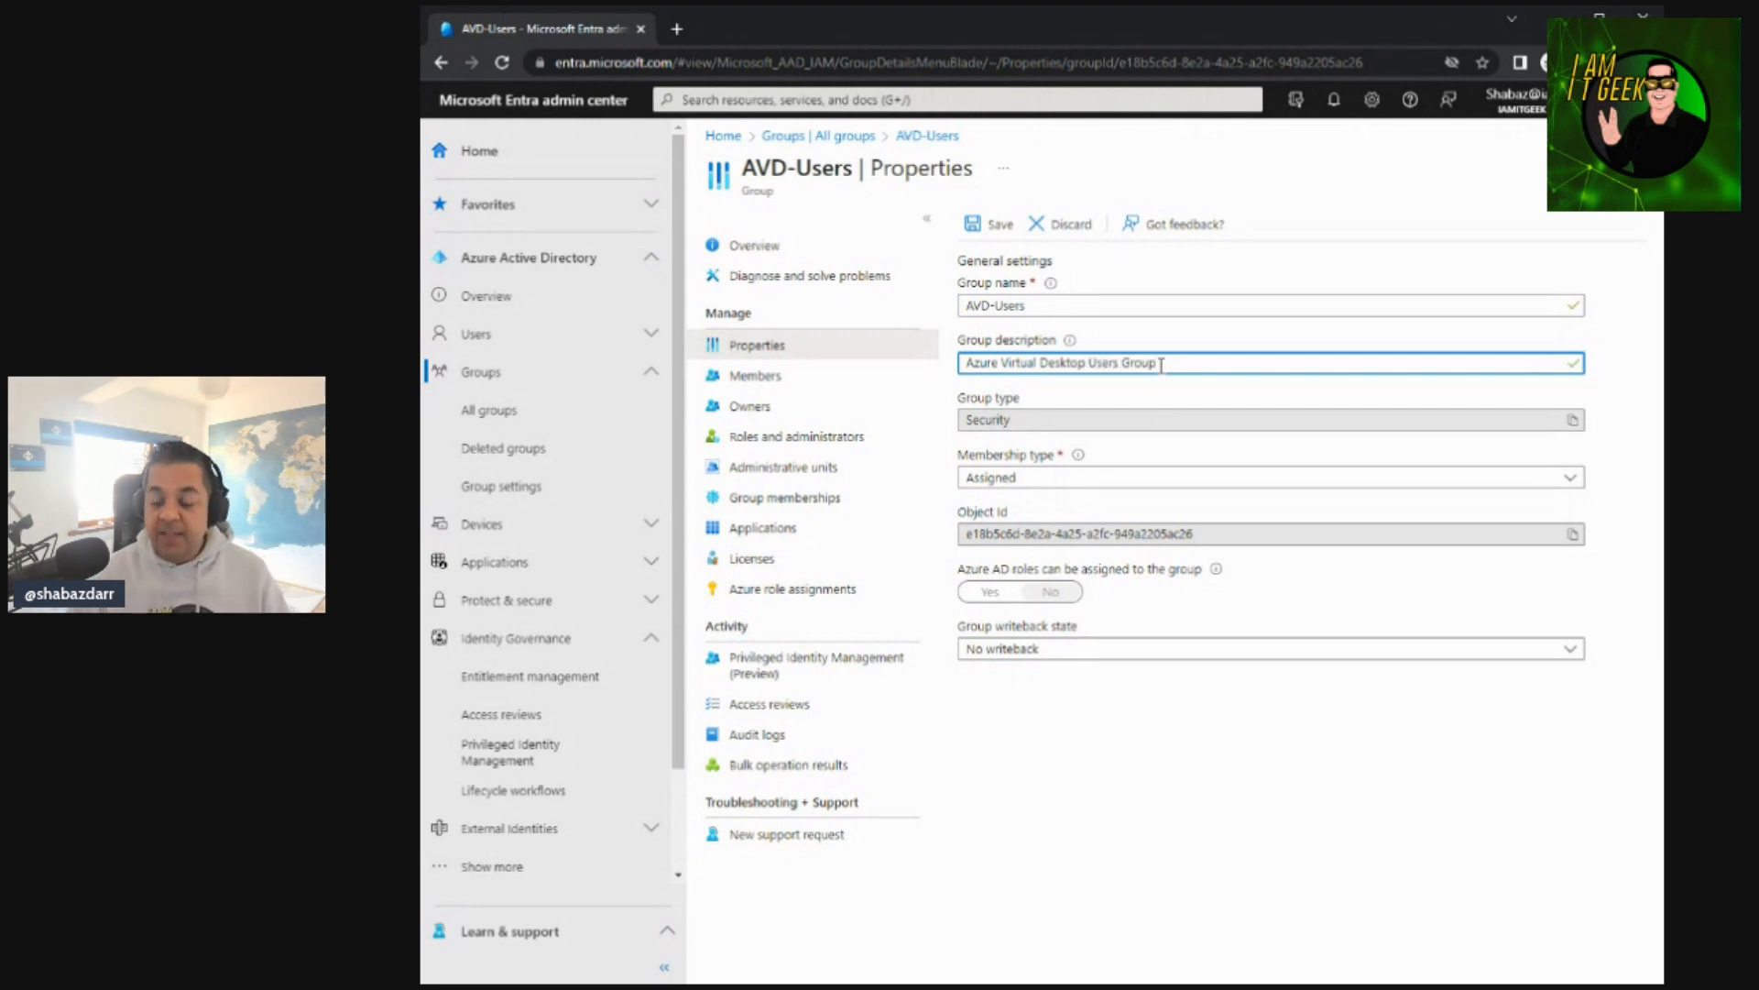
{"action": "left_click", "coordinate": [991, 224]}
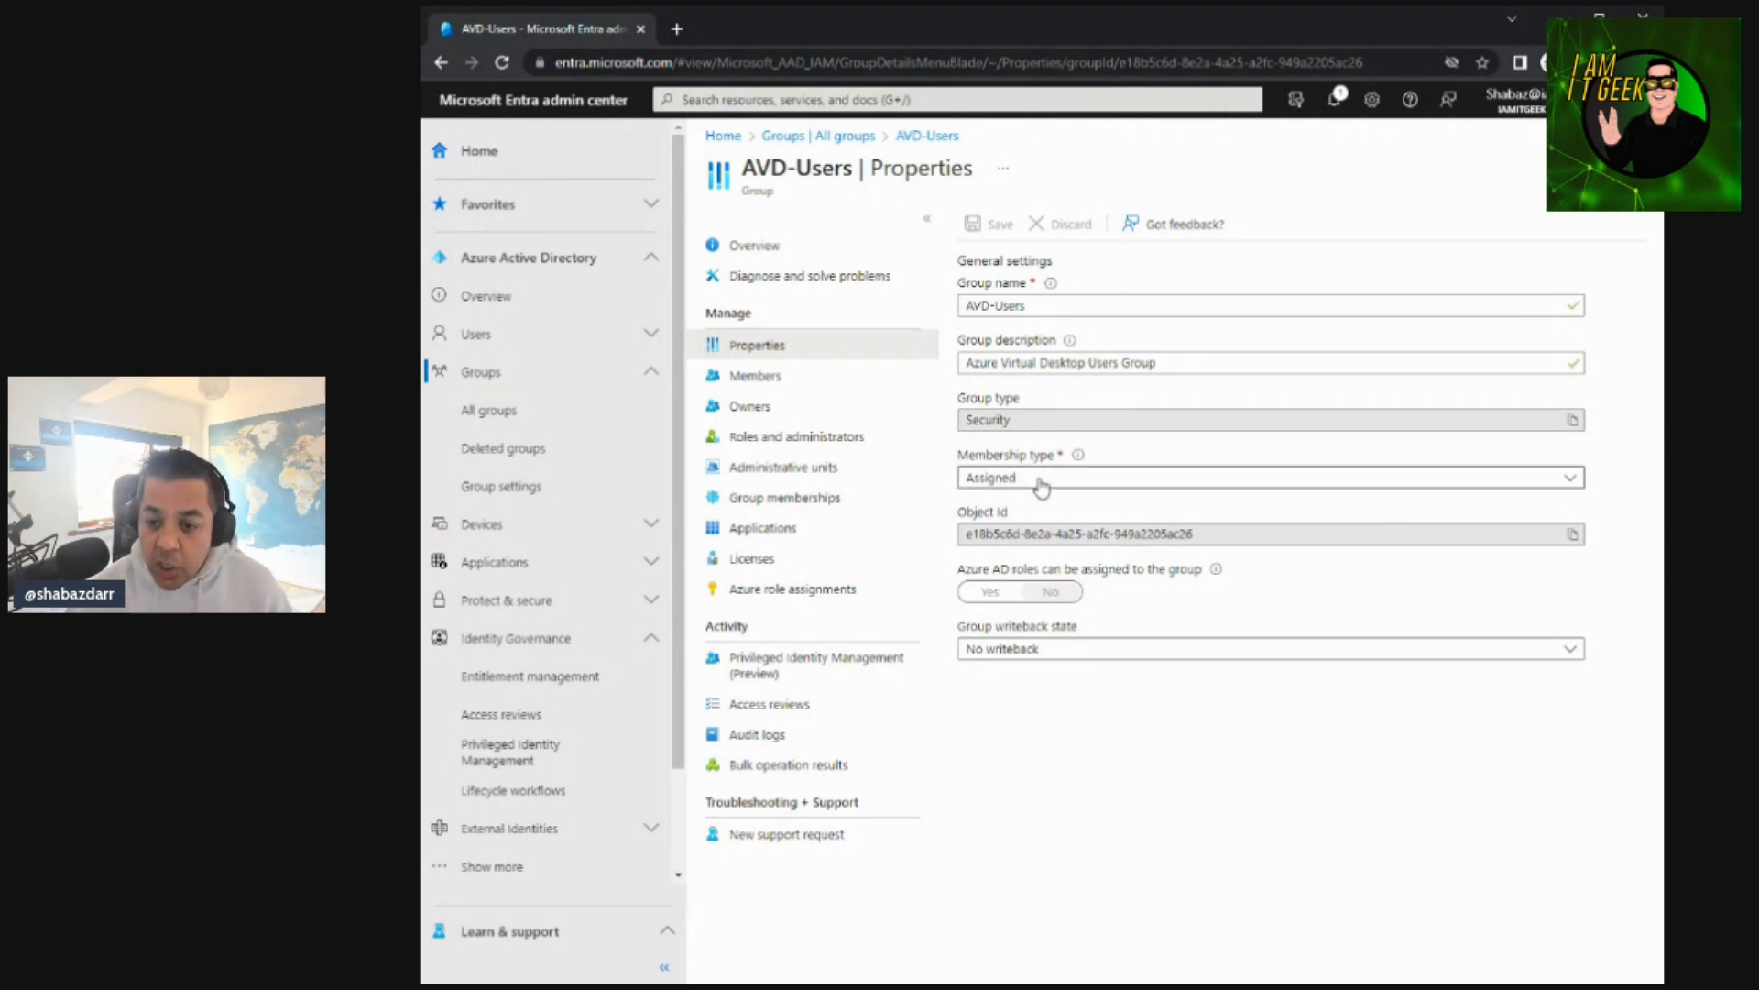
Try the Dynamic User and Dynamic Device membership types for AVD-Users, and return the membership type to Assigned
{"action": "left_click", "coordinate": [1572, 478]}
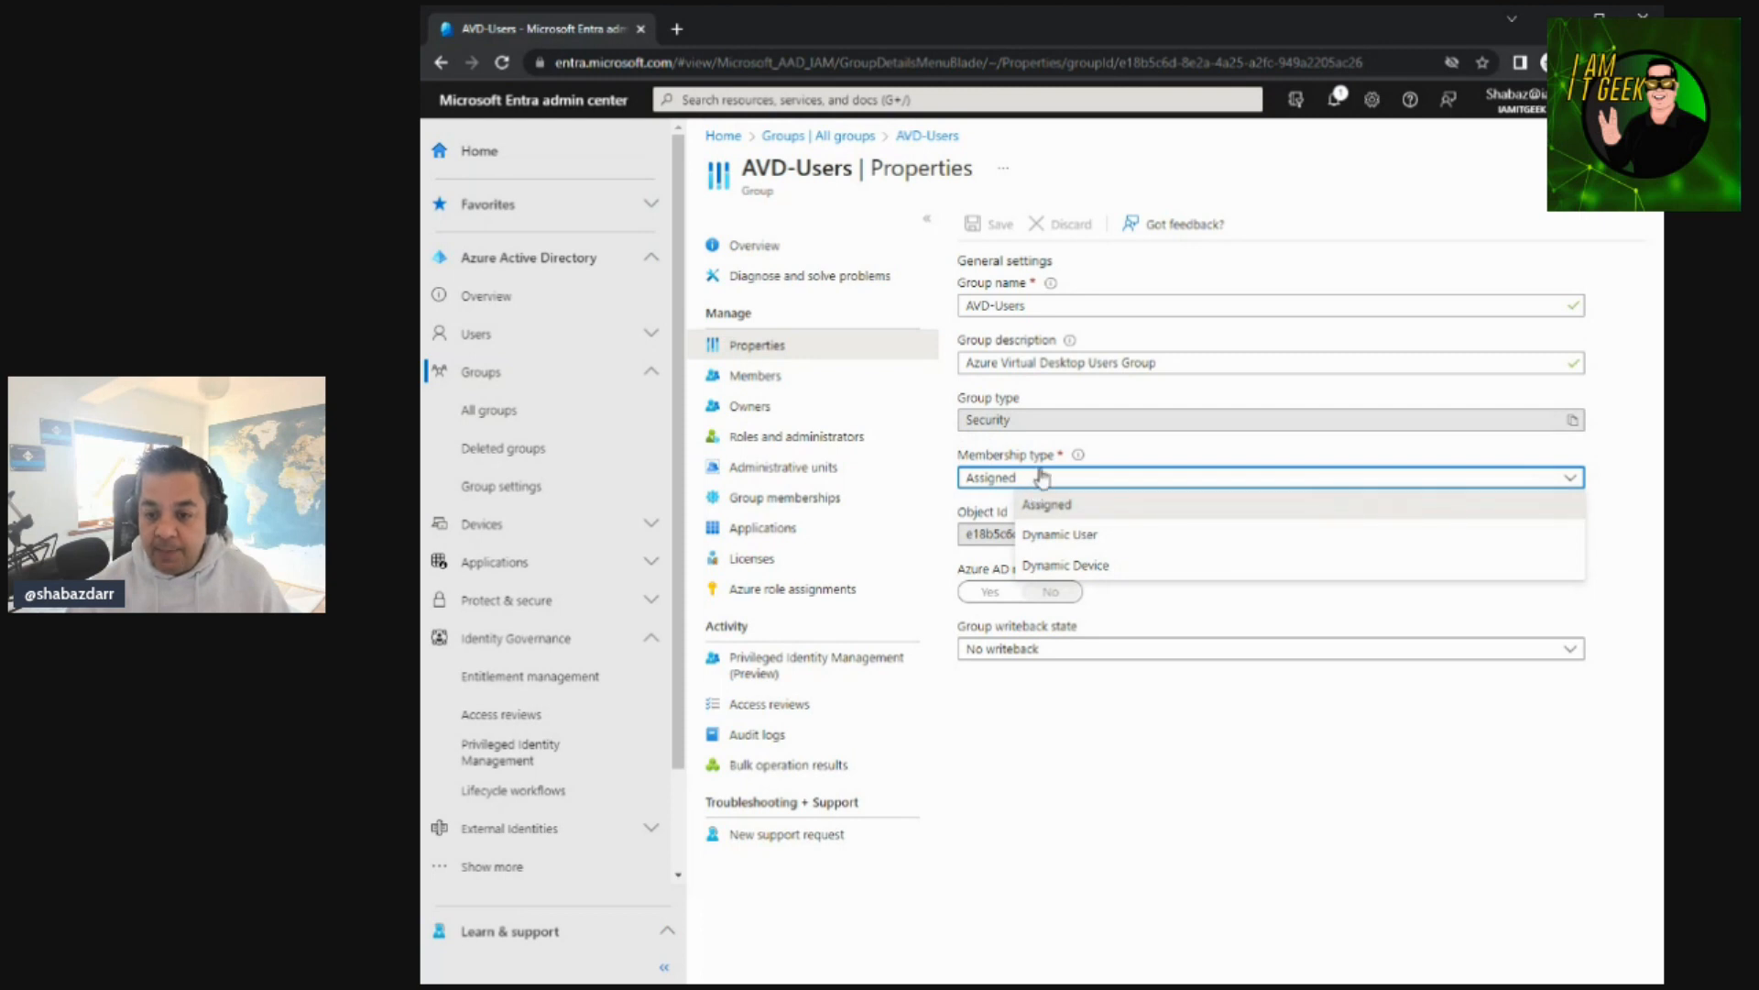
{"action": "left_click", "coordinate": [1108, 544]}
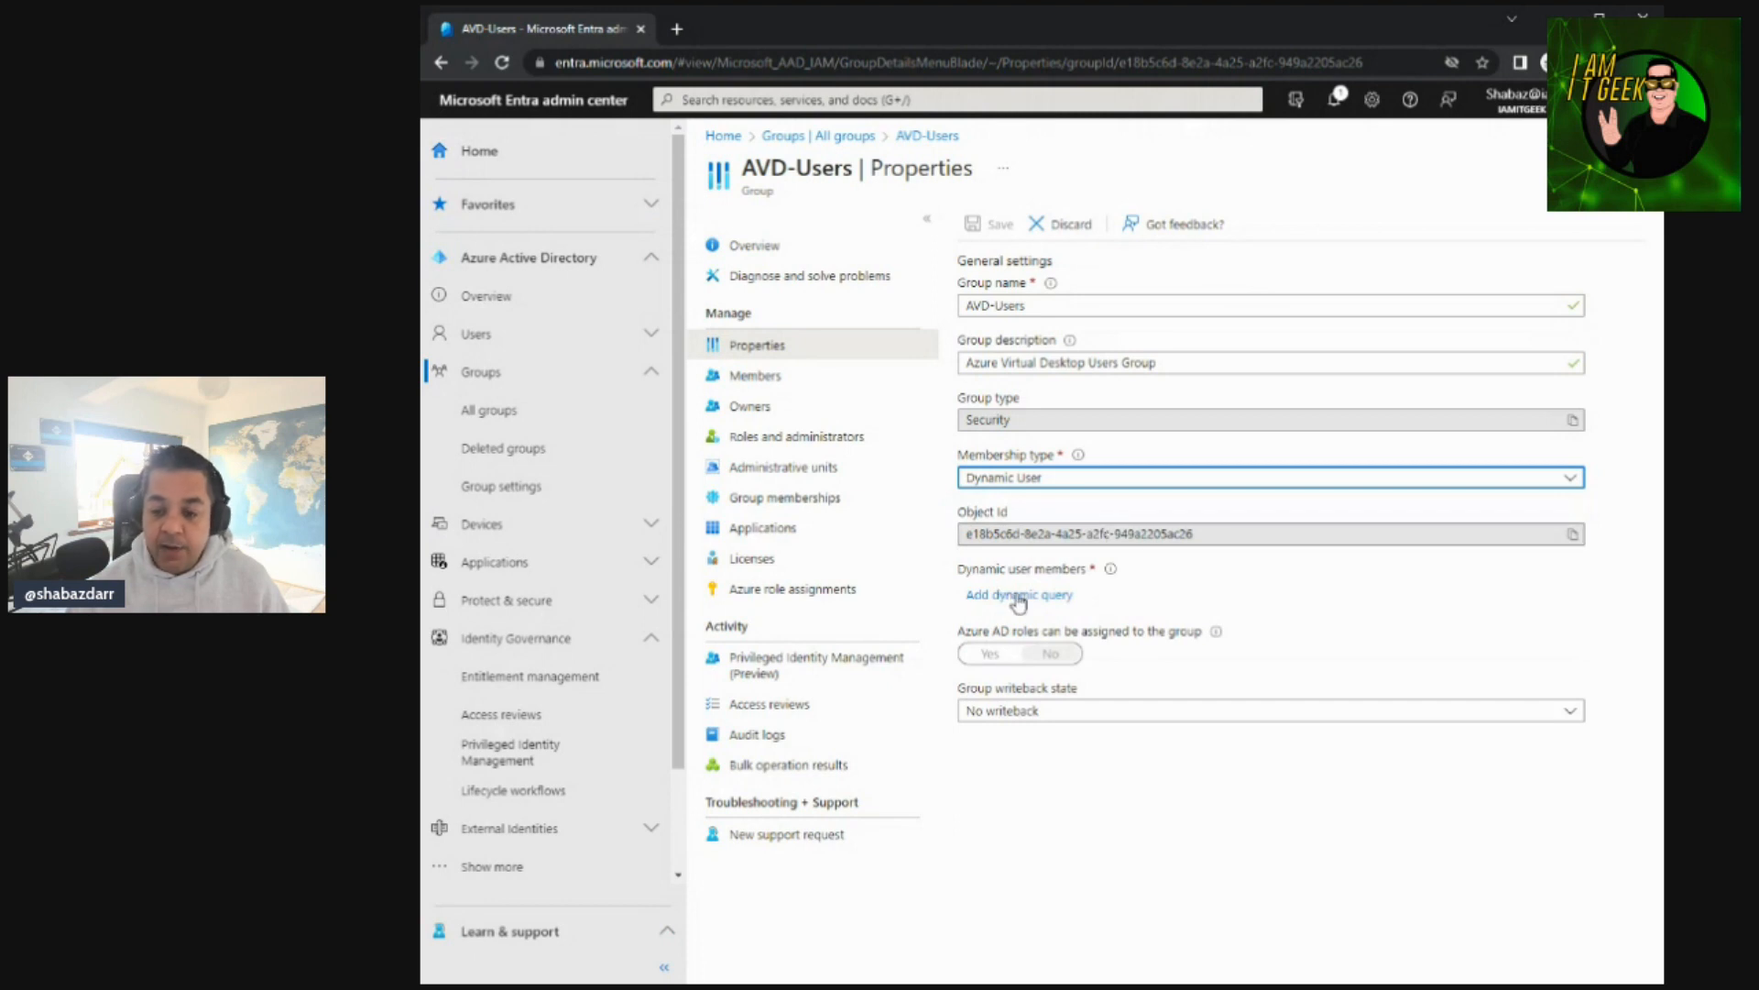
{"action": "left_click", "coordinate": [1061, 488]}
{"action": "left_click", "coordinate": [1061, 562]}
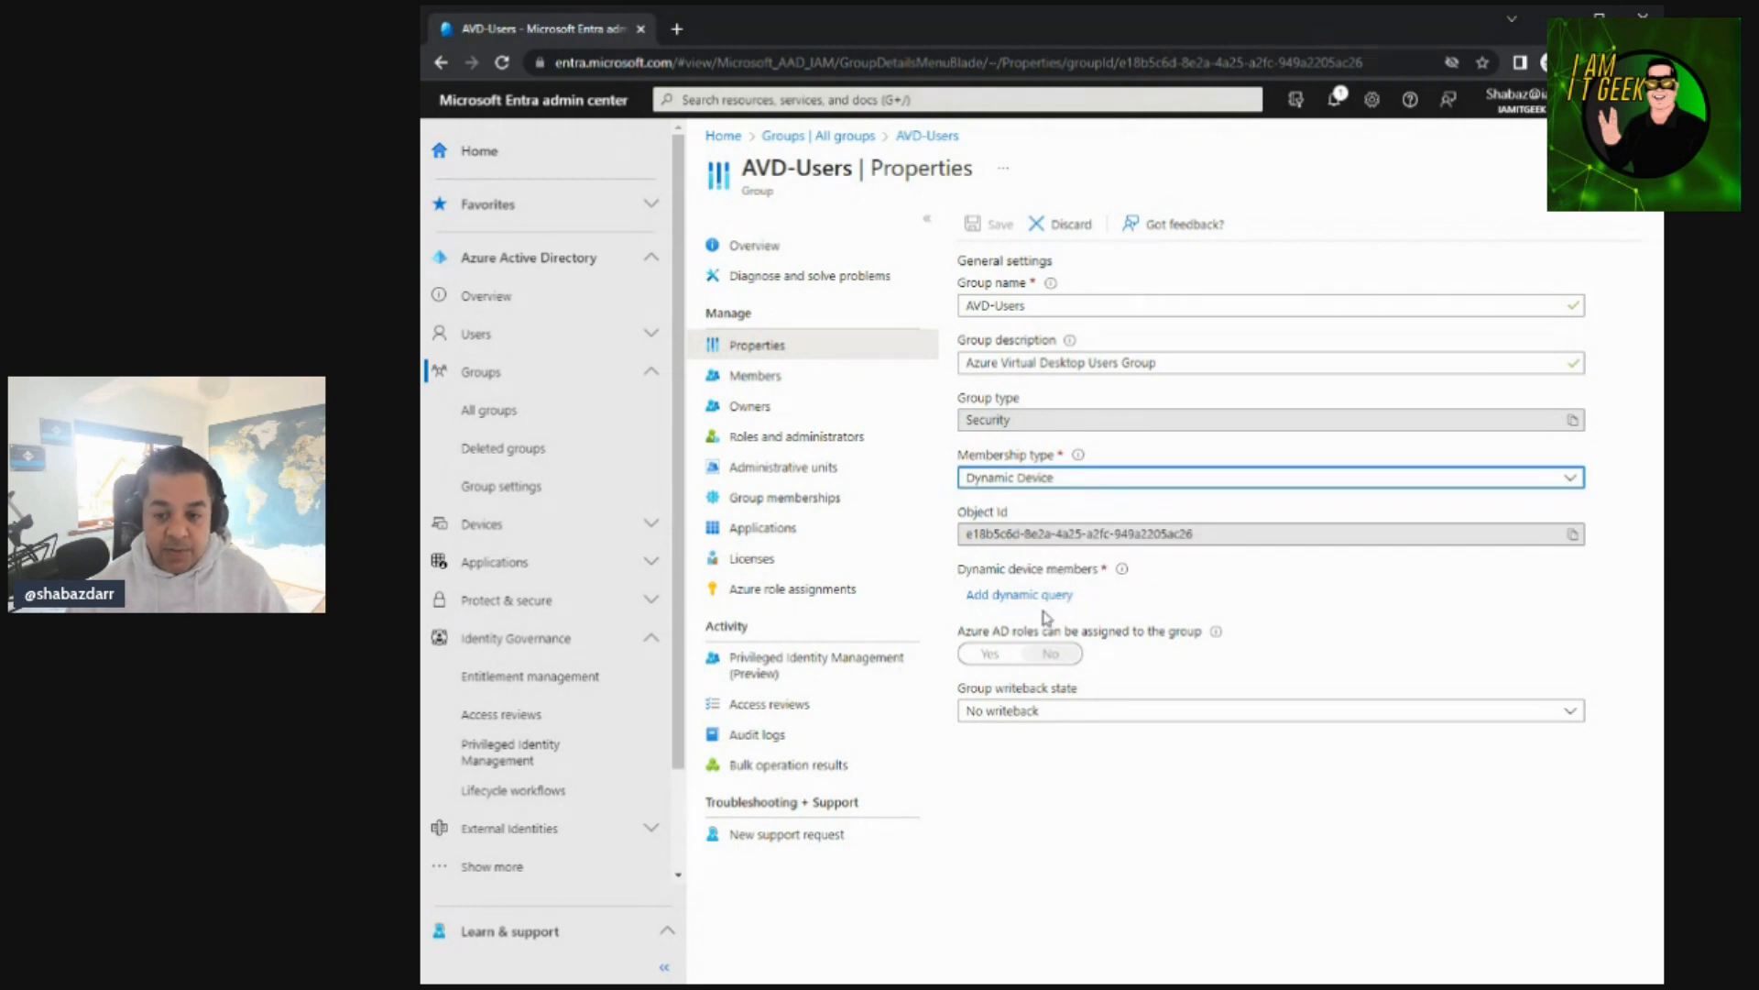
{"action": "left_click", "coordinate": [1061, 482]}
{"action": "left_click", "coordinate": [1082, 540]}
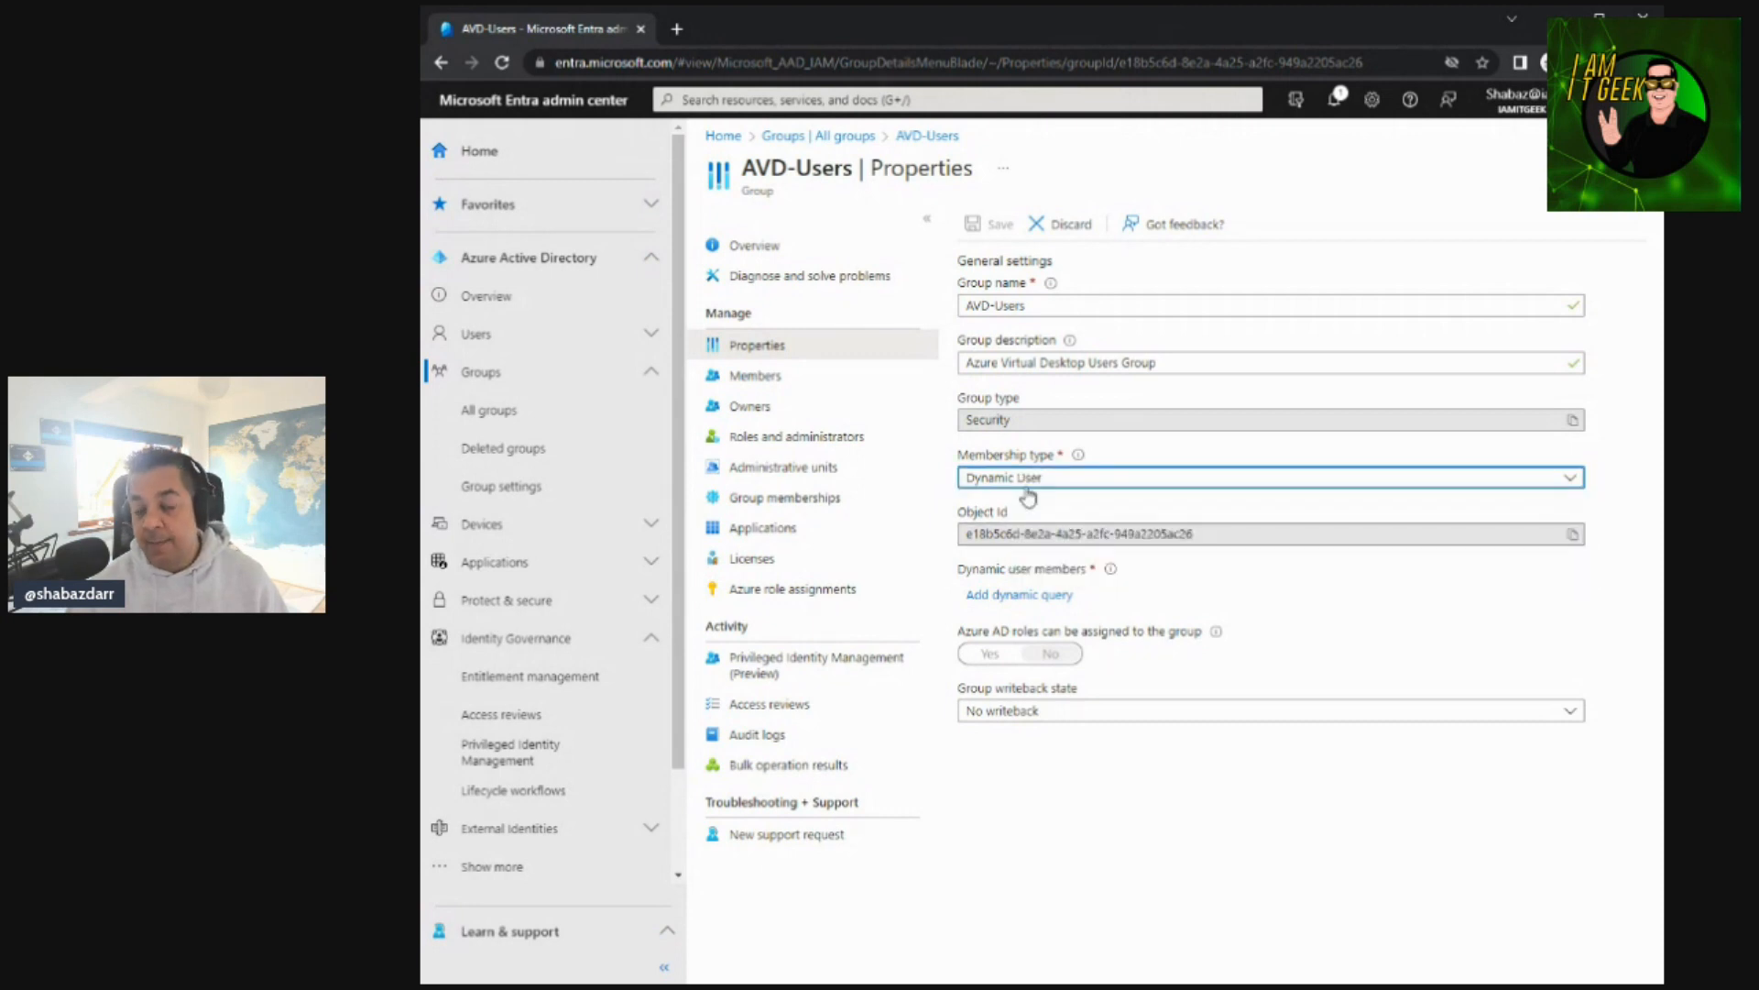
{"action": "left_click", "coordinate": [1086, 485]}
{"action": "left_click", "coordinate": [1045, 504]}
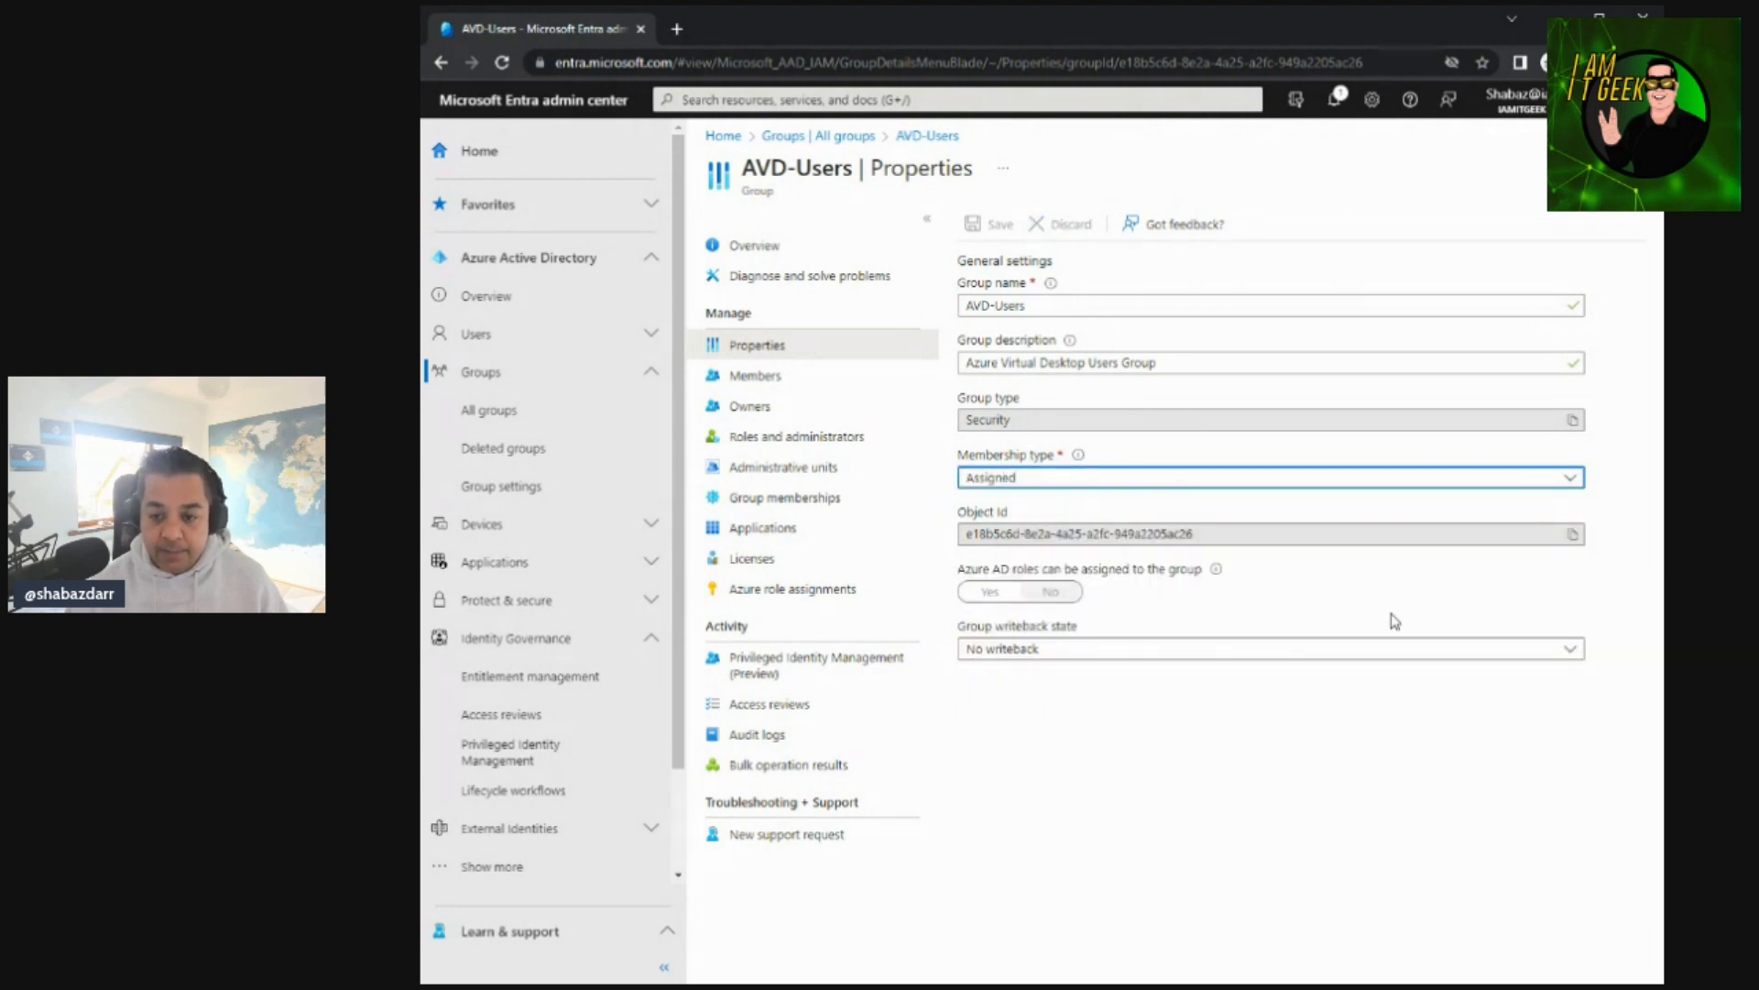
{"action": "left_click", "coordinate": [1090, 485]}
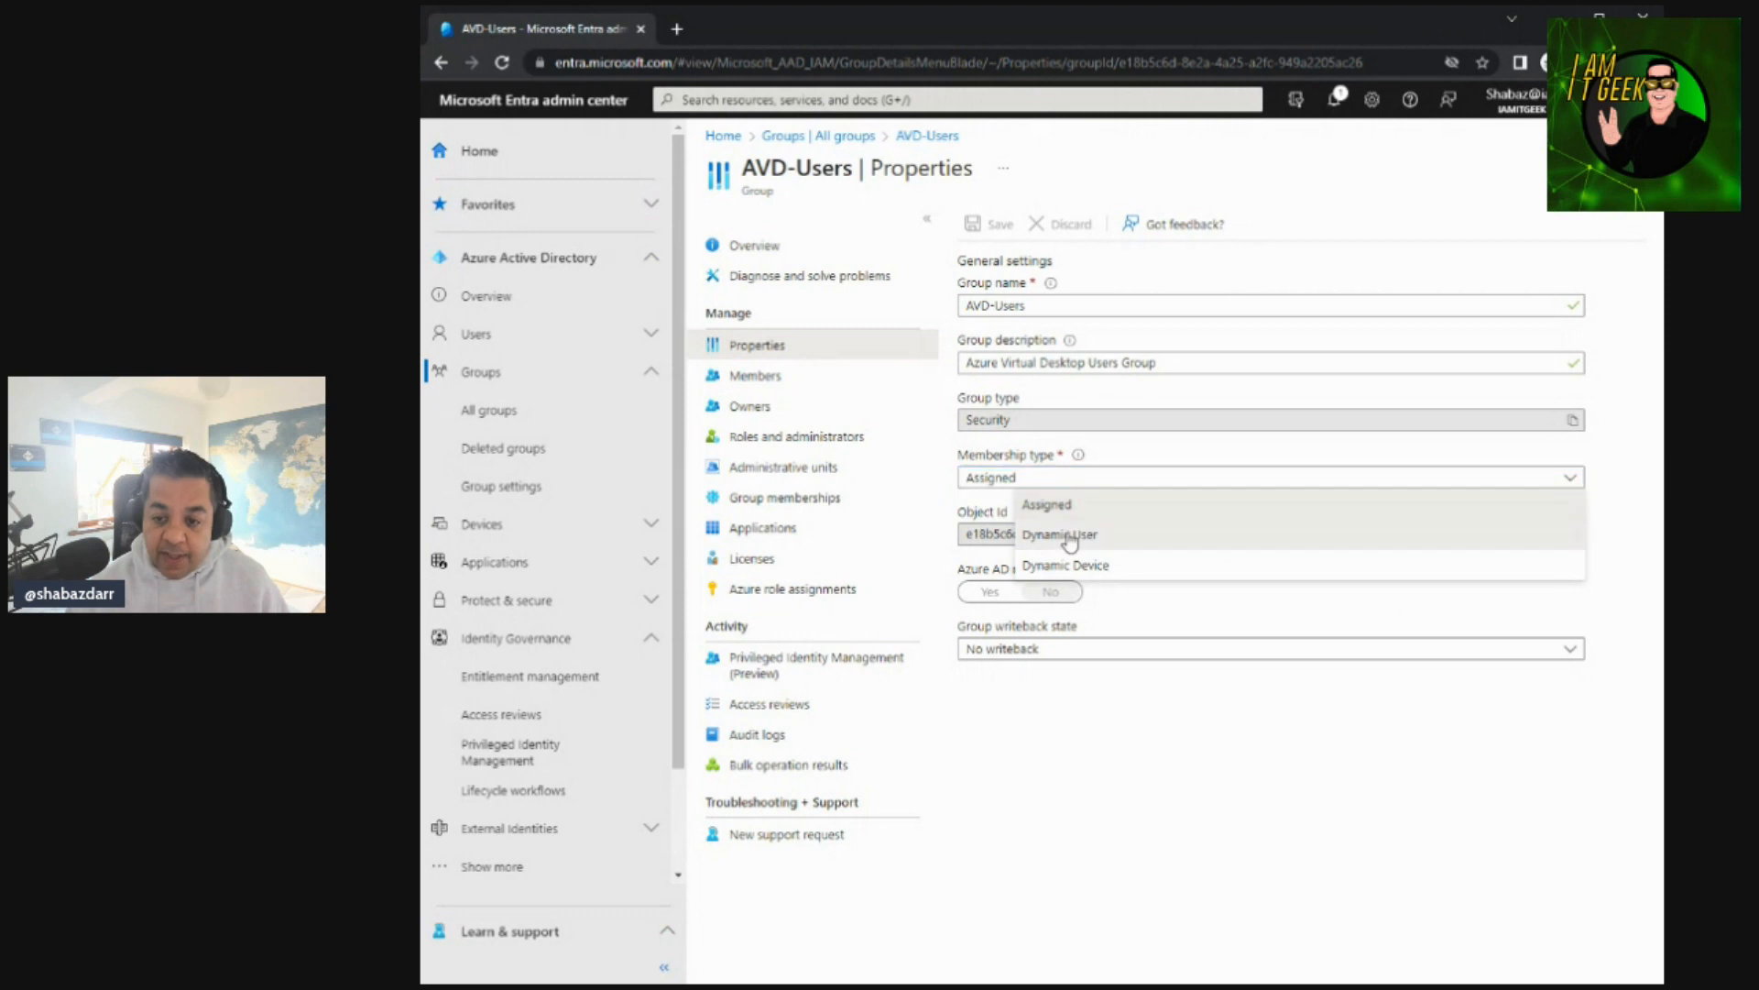
{"action": "left_click", "coordinate": [1067, 539]}
{"action": "left_click", "coordinate": [1057, 484]}
{"action": "left_click", "coordinate": [1054, 503]}
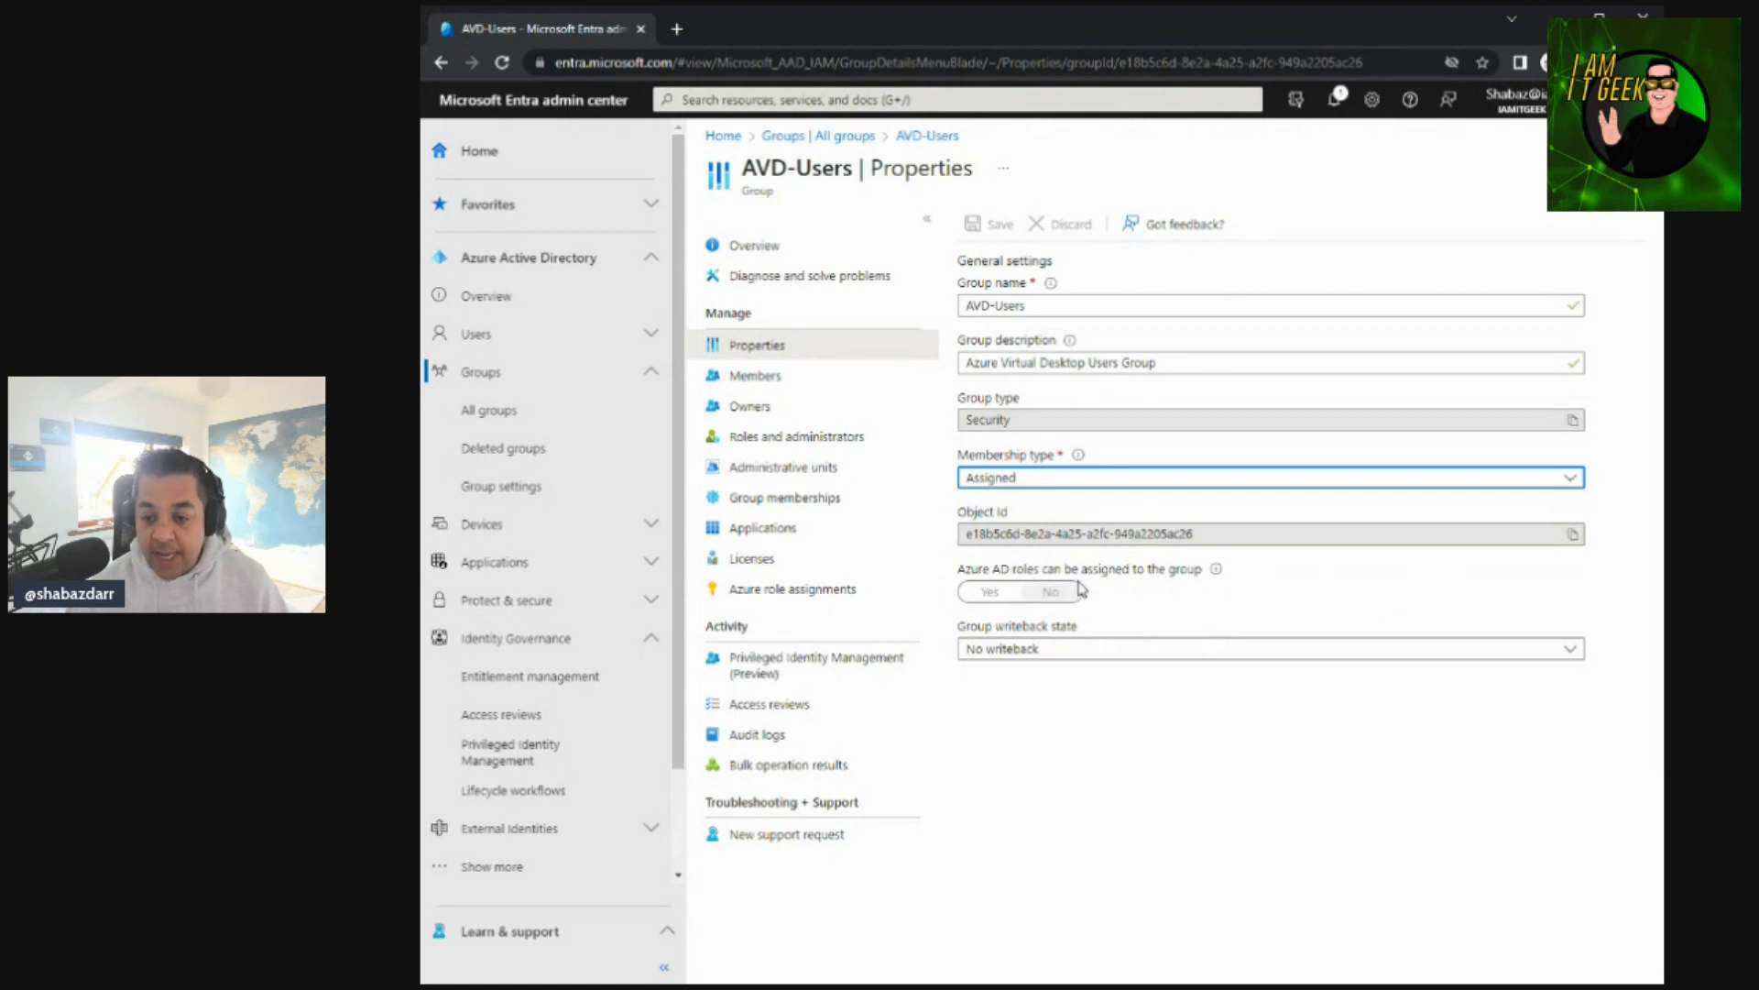
Check the information on assigning Azure AD roles to the group and reveal the Roles & admins entries in the navigation
{"action": "mouse_move", "coordinate": [1220, 570]}
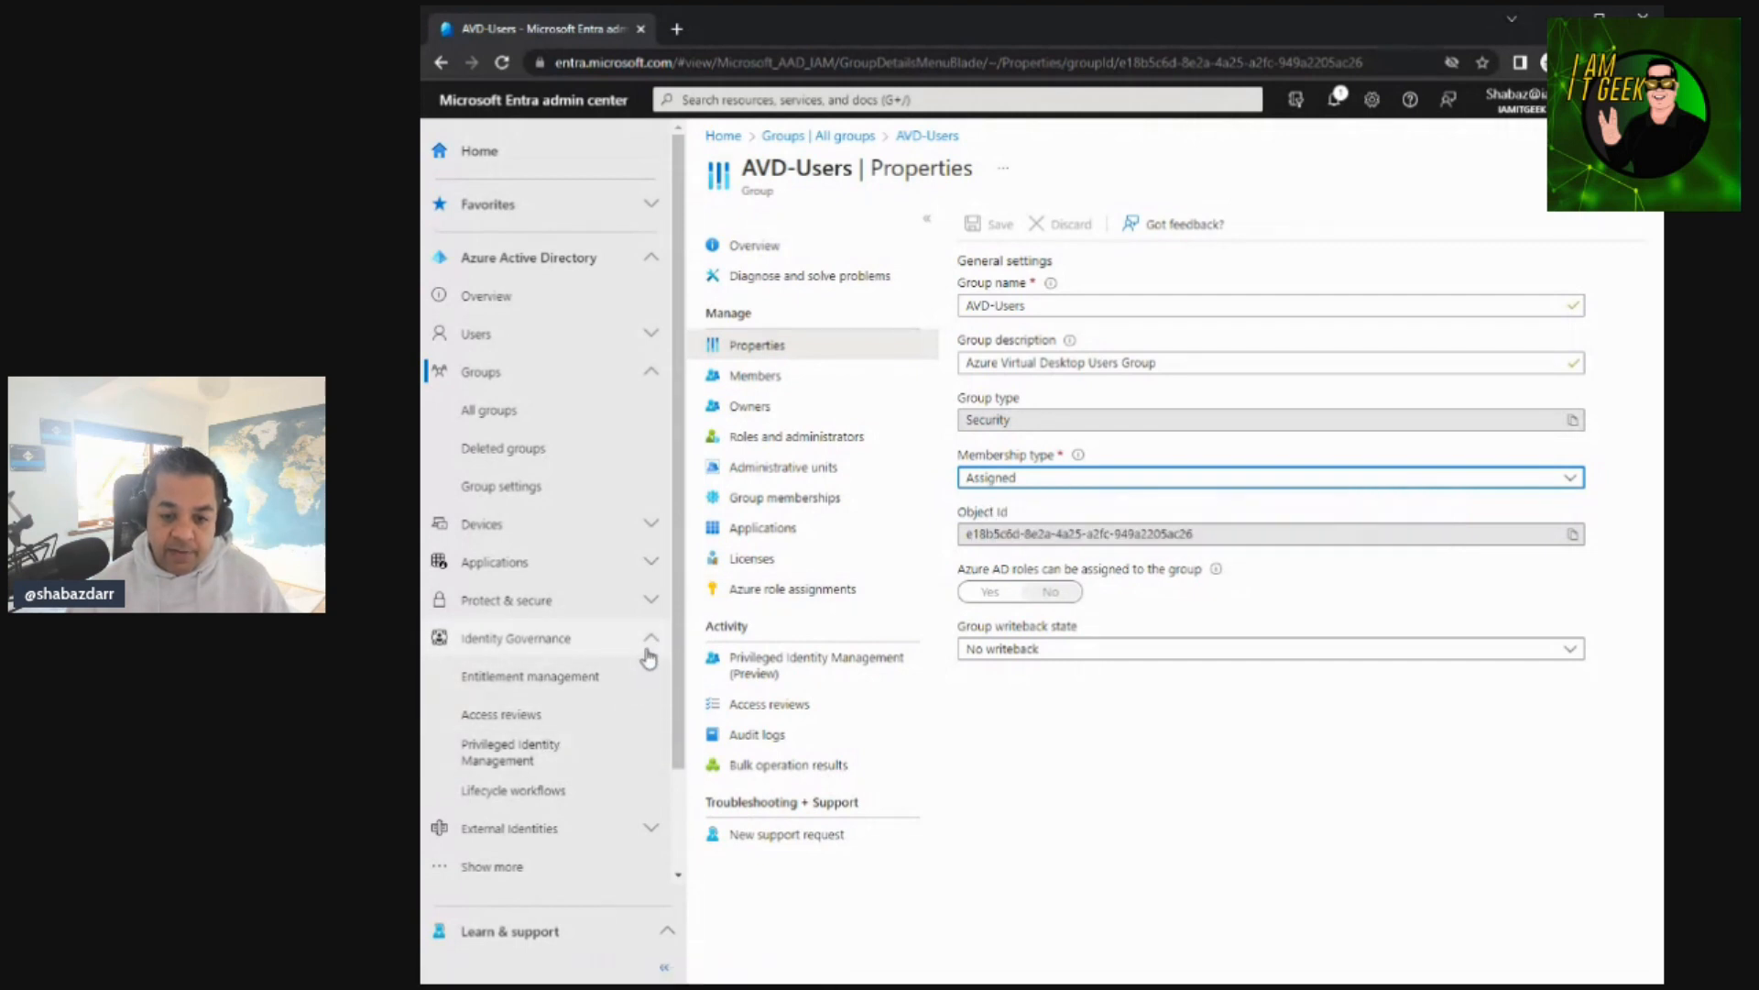
{"action": "left_click", "coordinate": [652, 601]}
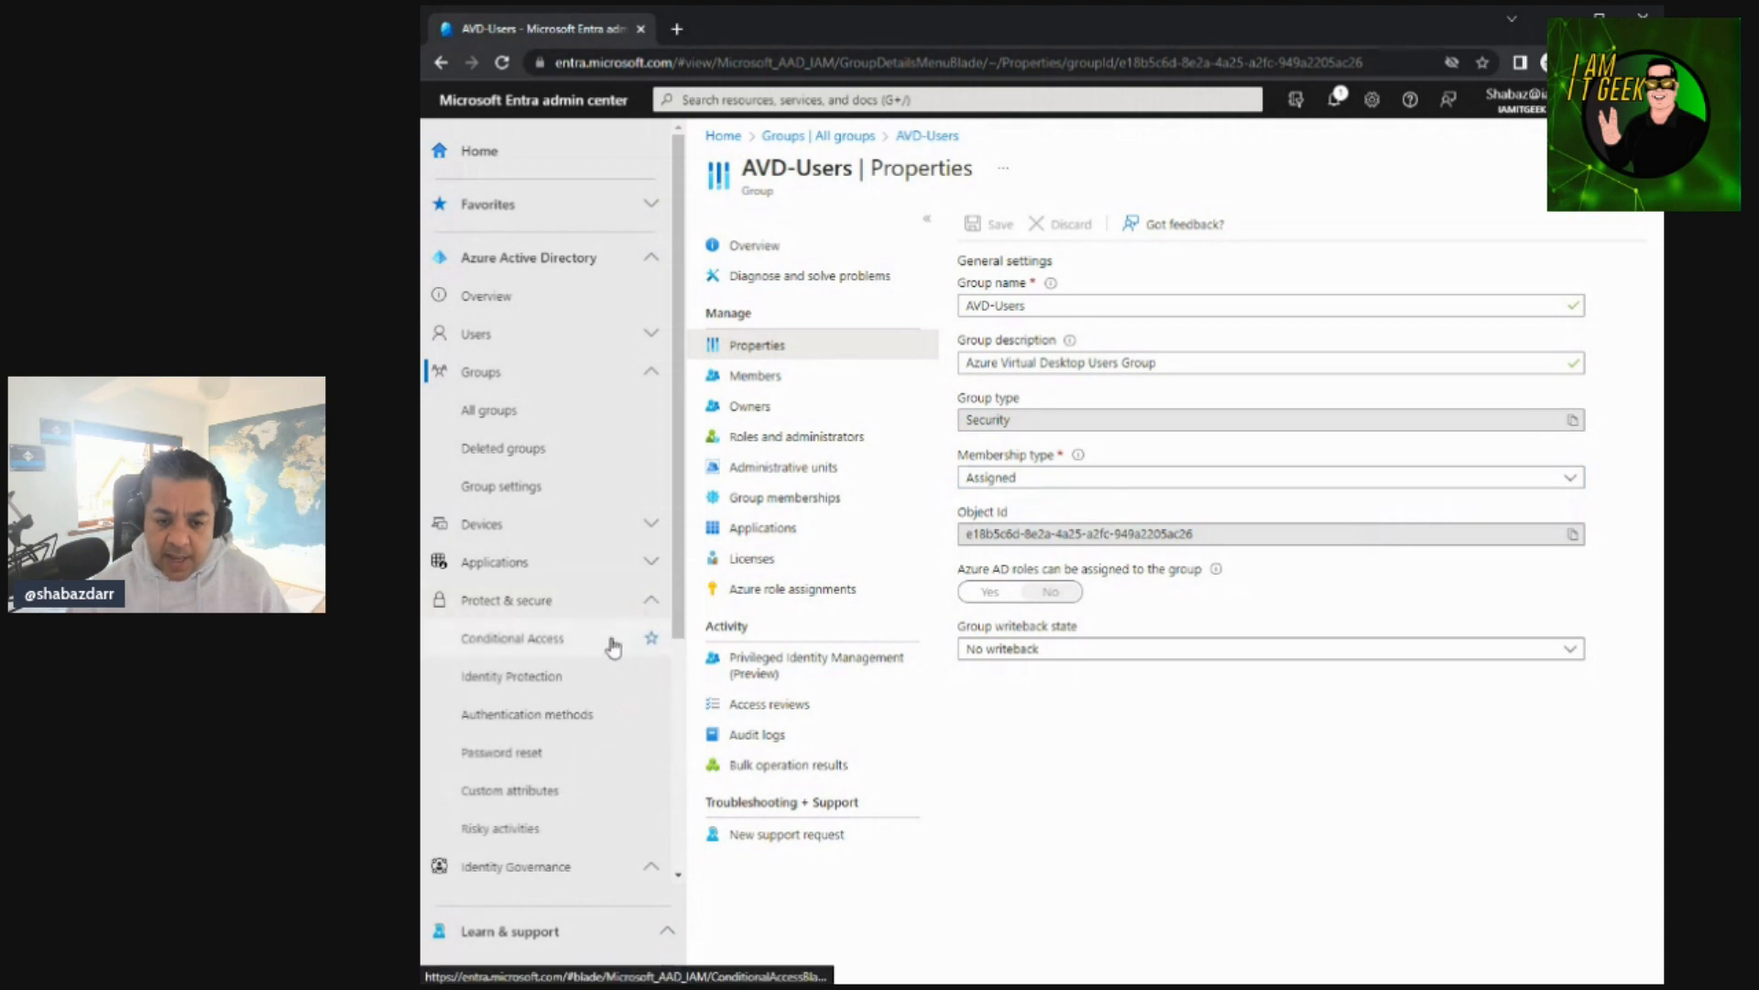
{"action": "left_click", "coordinate": [652, 600]}
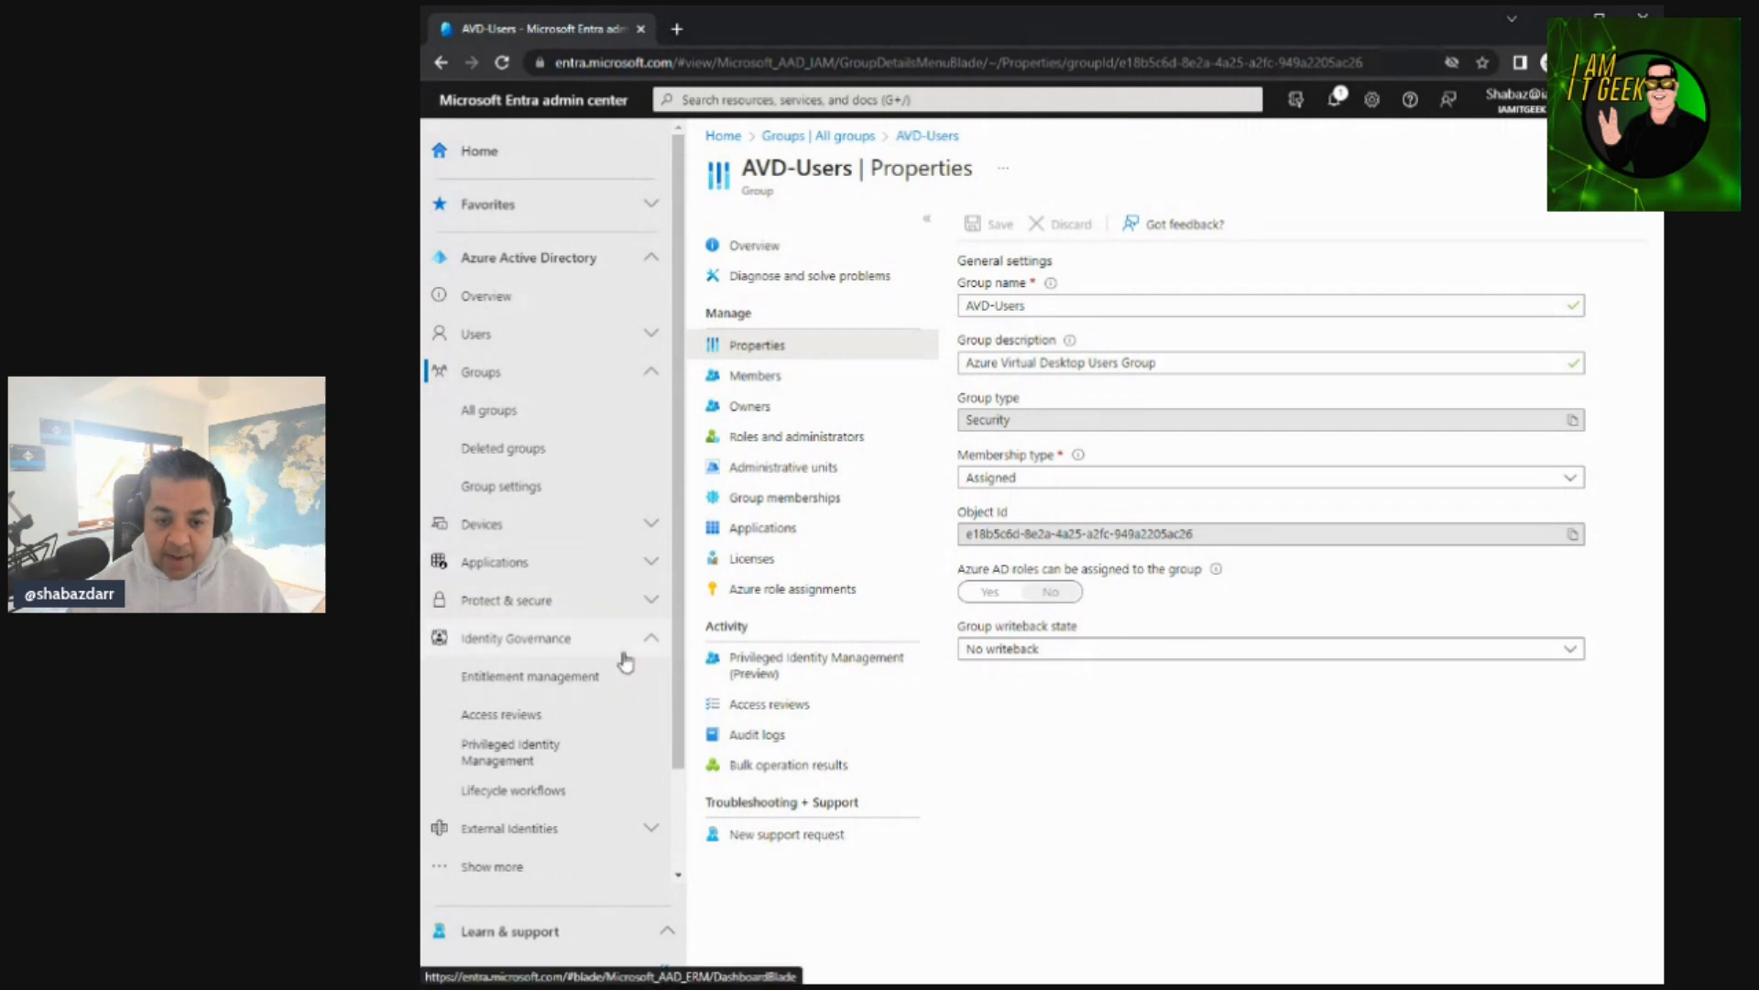
{"action": "left_click", "coordinate": [501, 865]}
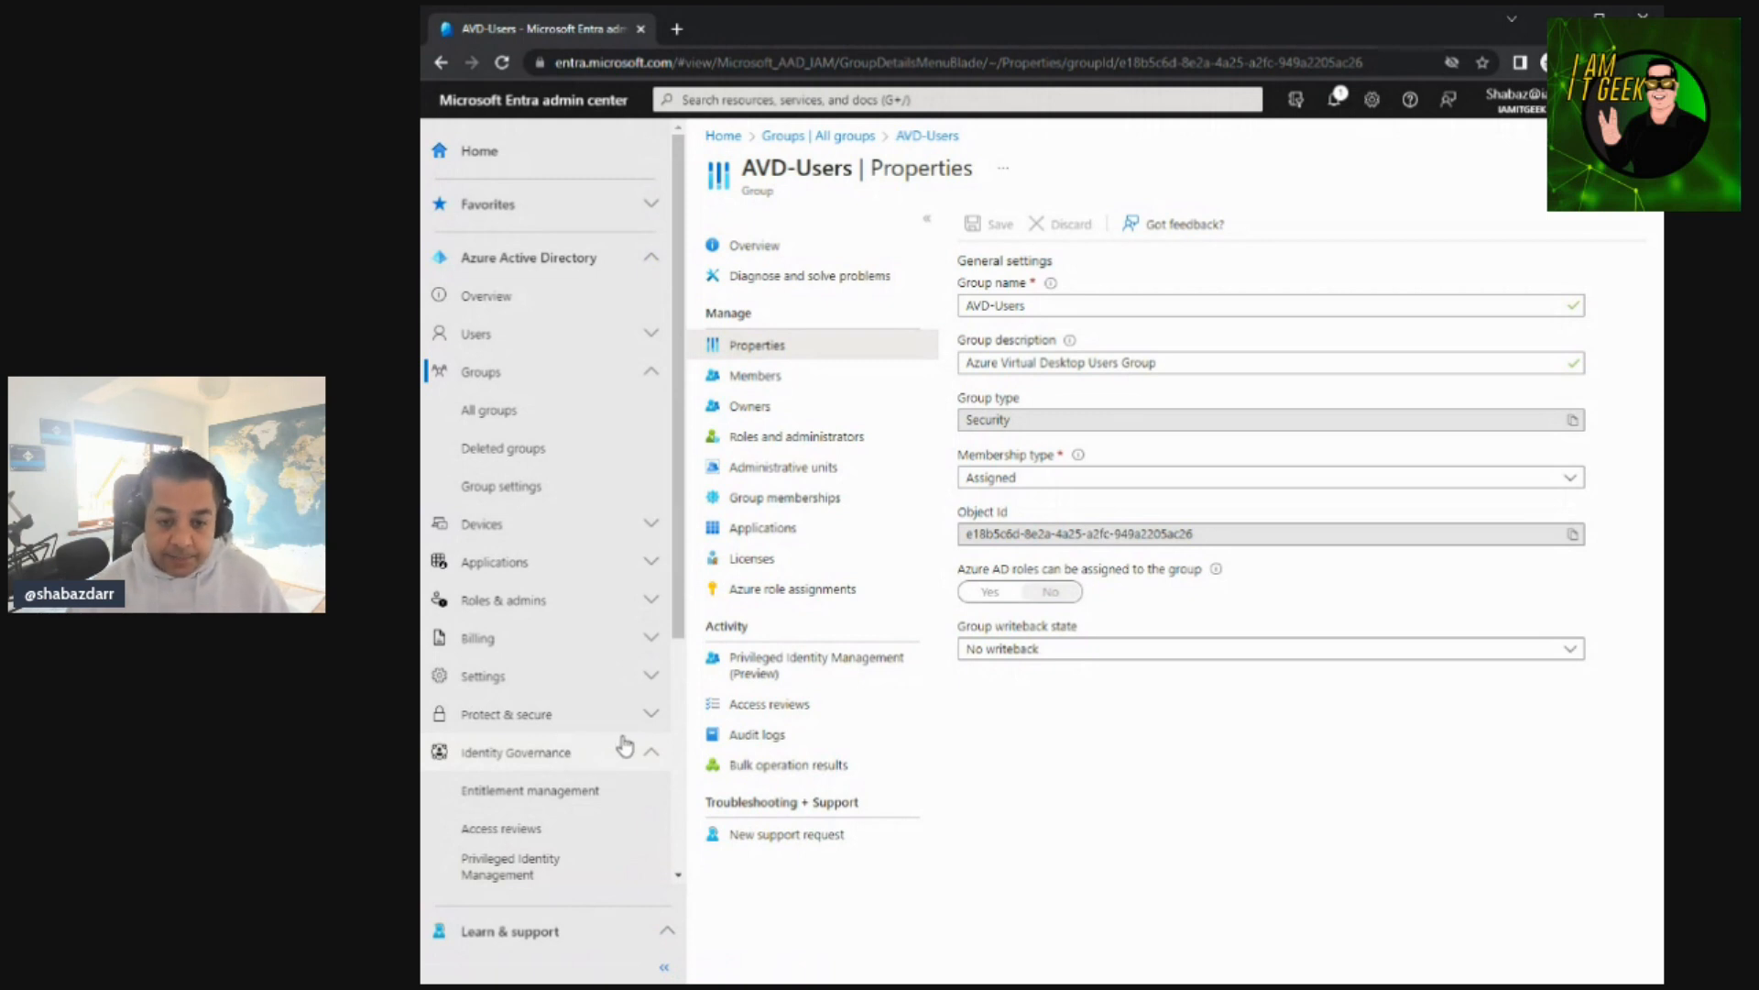
{"action": "left_click", "coordinate": [640, 601]}
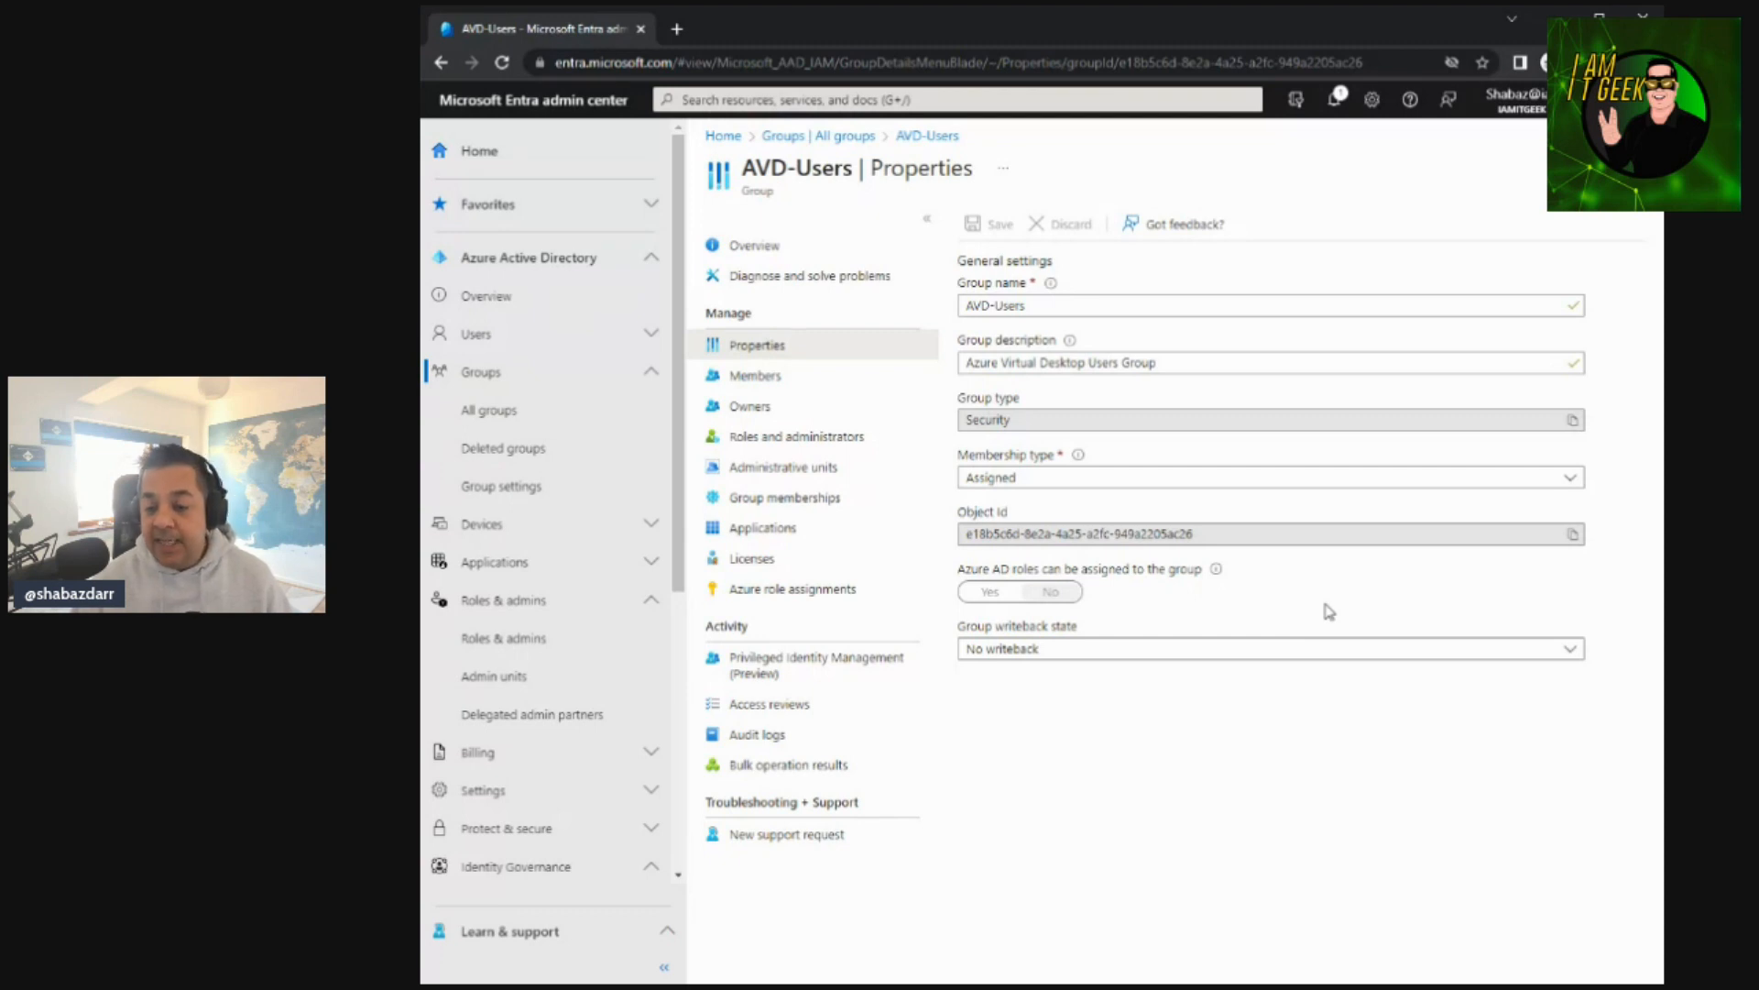
Try the Security option for the group writeback state and return it to No writeback
{"action": "left_click", "coordinate": [1111, 660]}
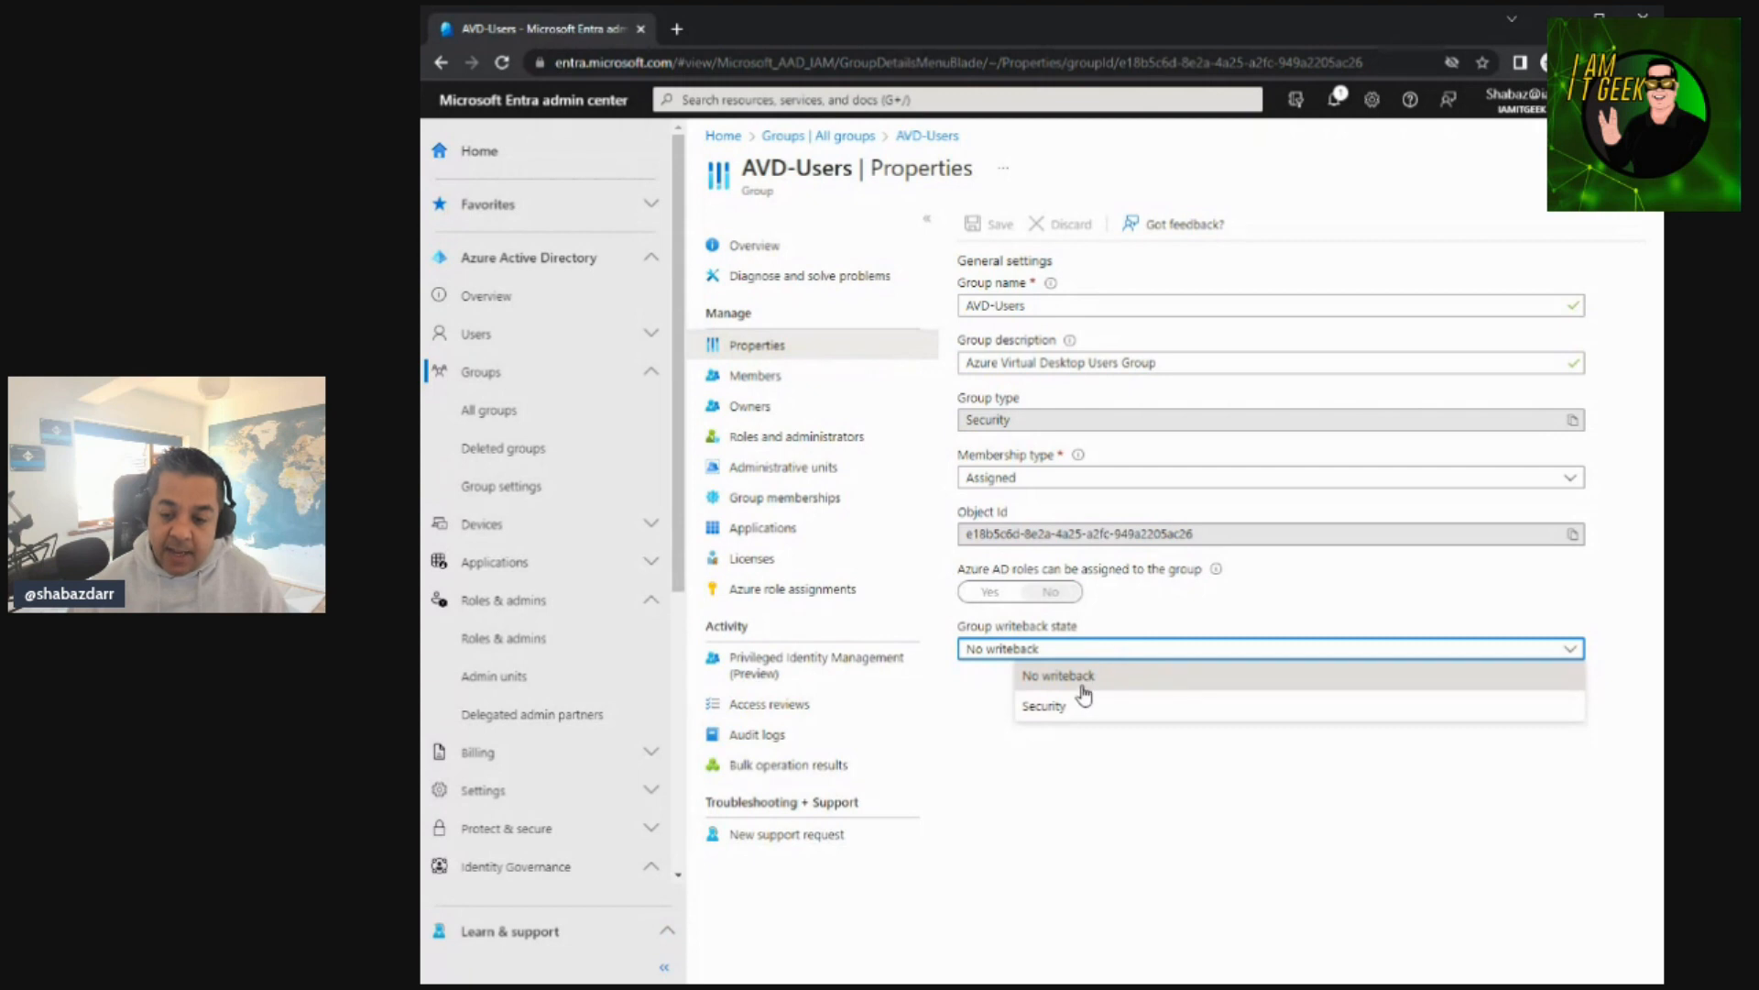
{"action": "left_click", "coordinate": [1073, 716]}
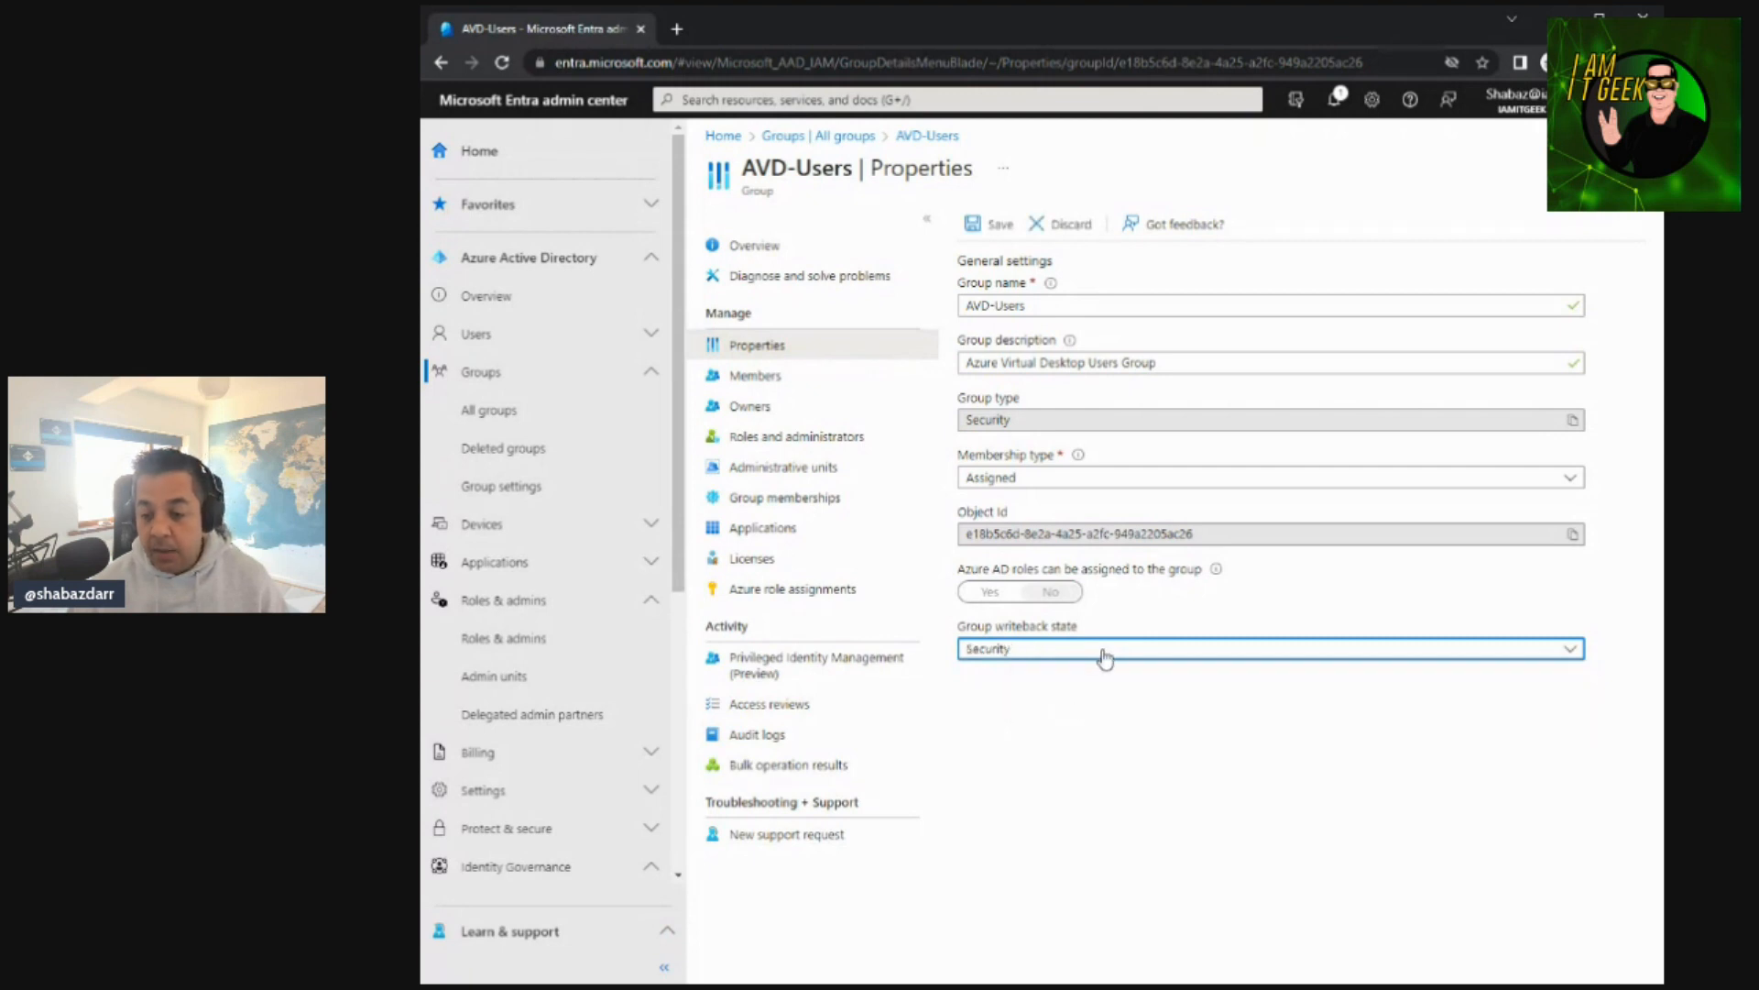
{"action": "left_click", "coordinate": [1106, 658]}
{"action": "left_click", "coordinate": [1078, 677]}
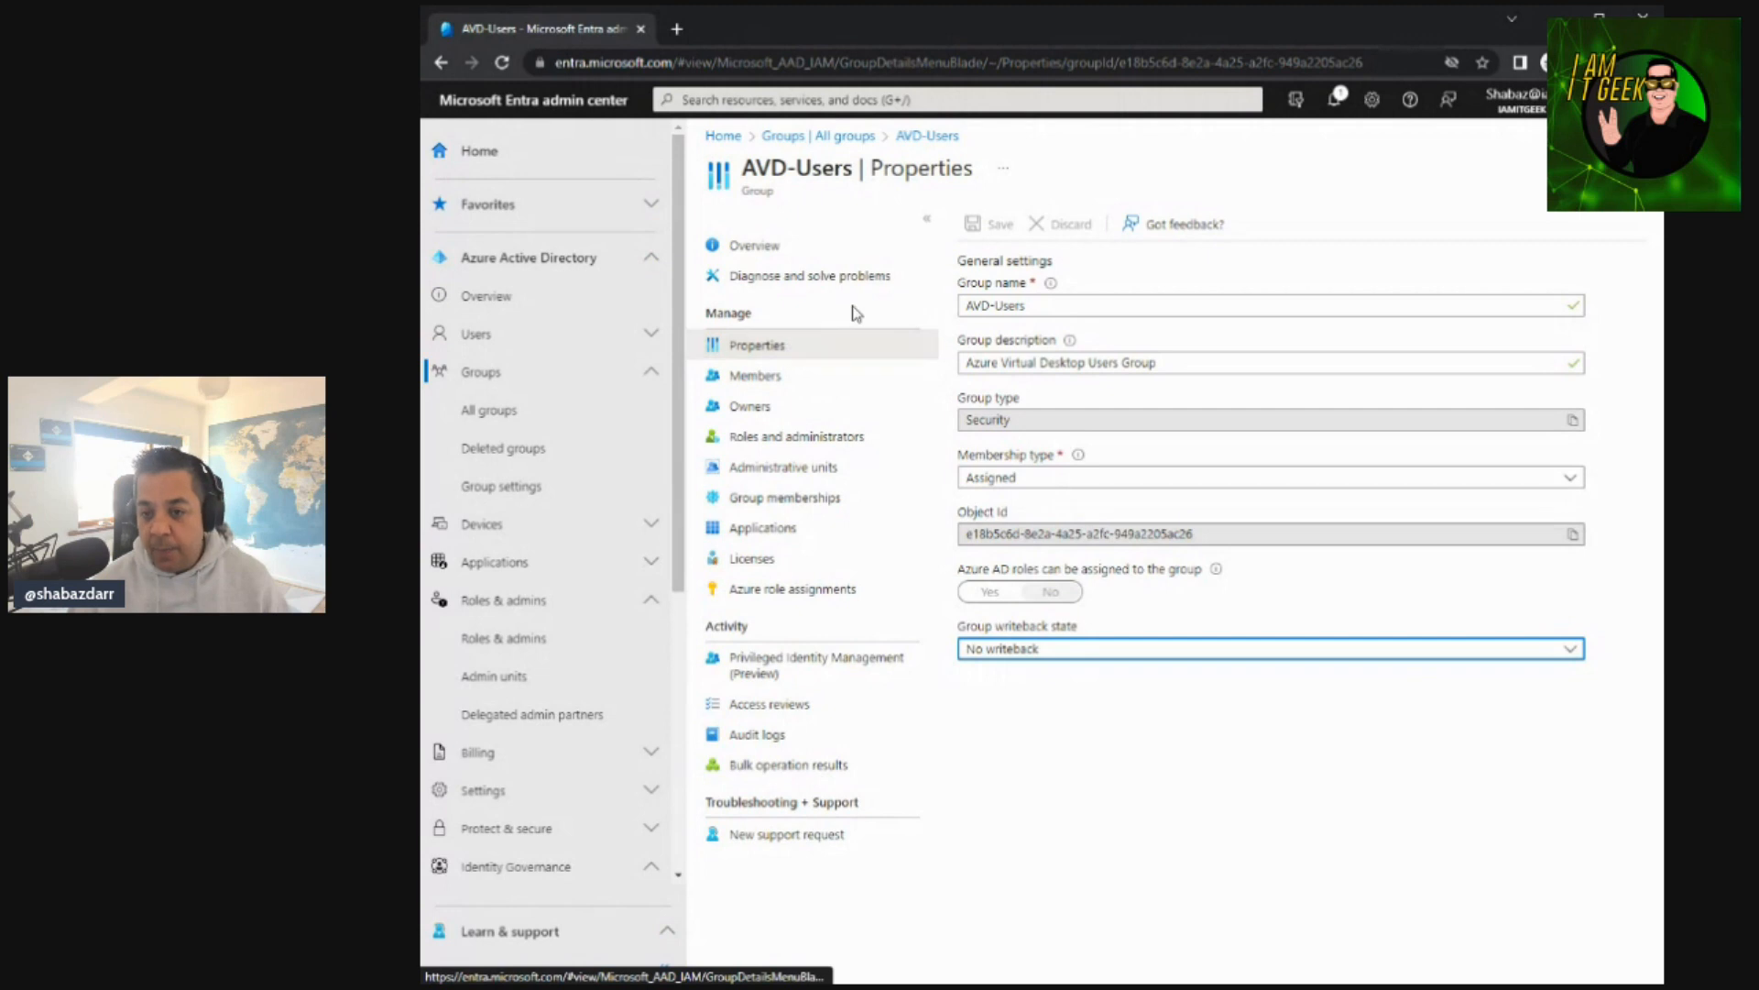
Review the direct members of AVD-Users and the options for adding or removing a member
{"action": "left_click", "coordinate": [730, 383]}
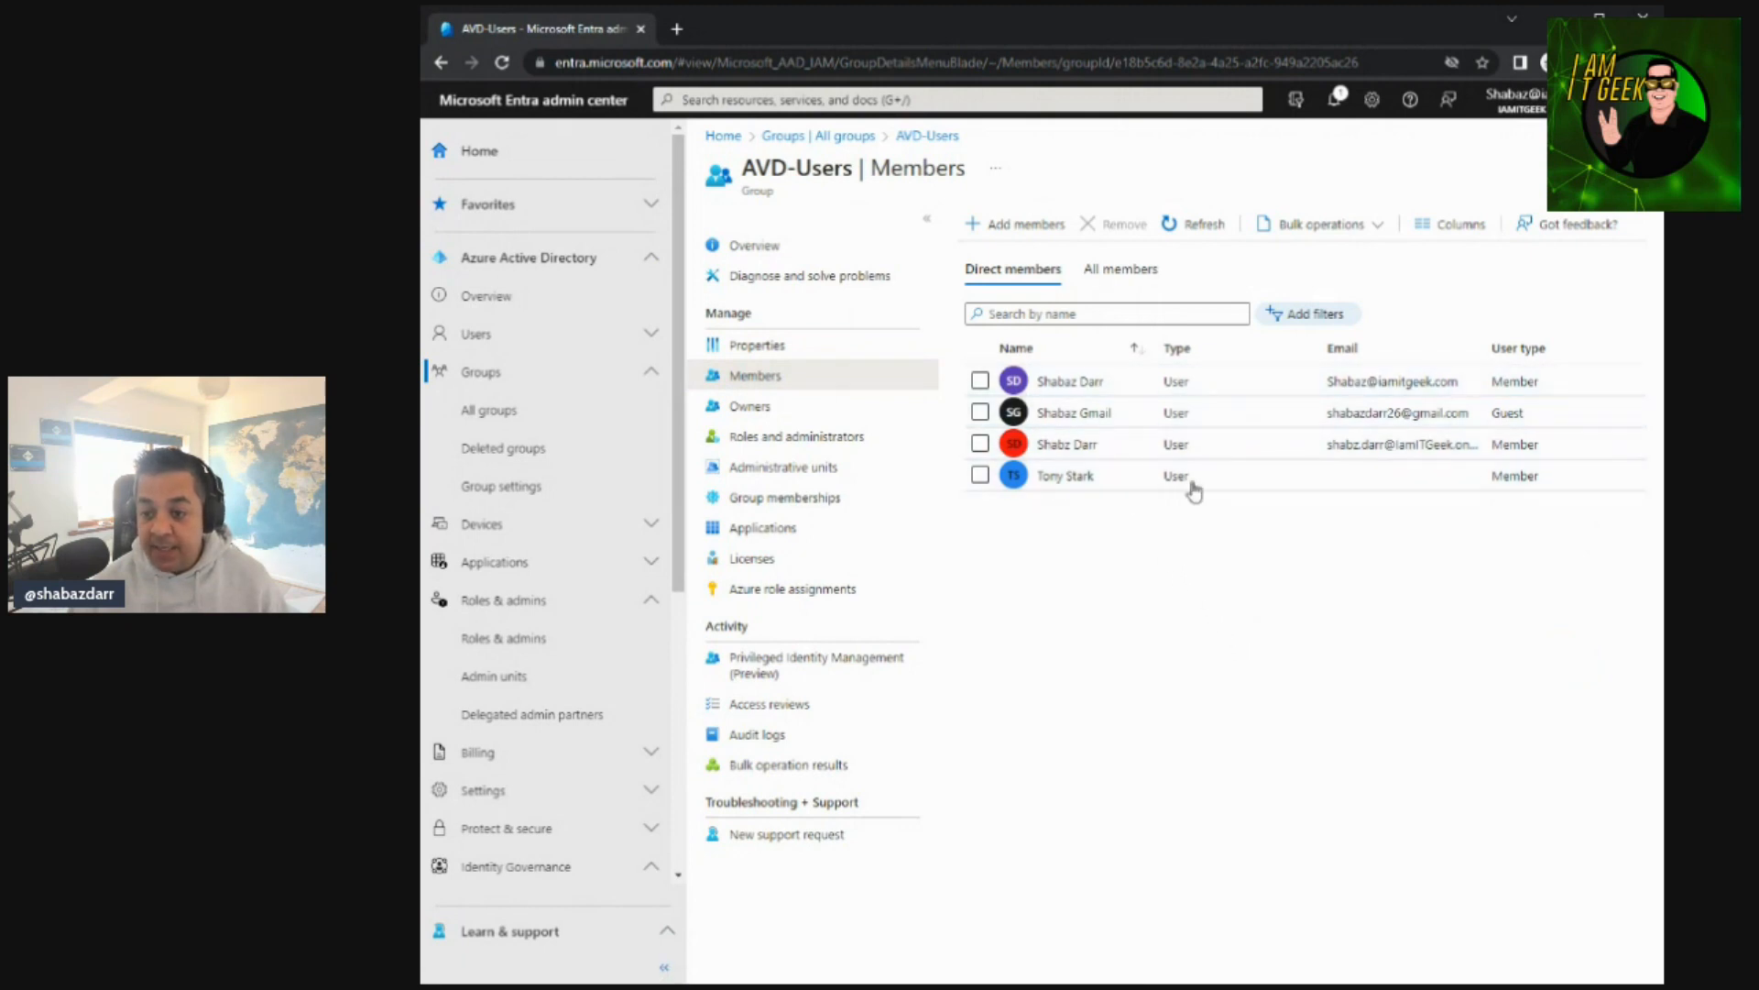
{"action": "left_click", "coordinate": [998, 231]}
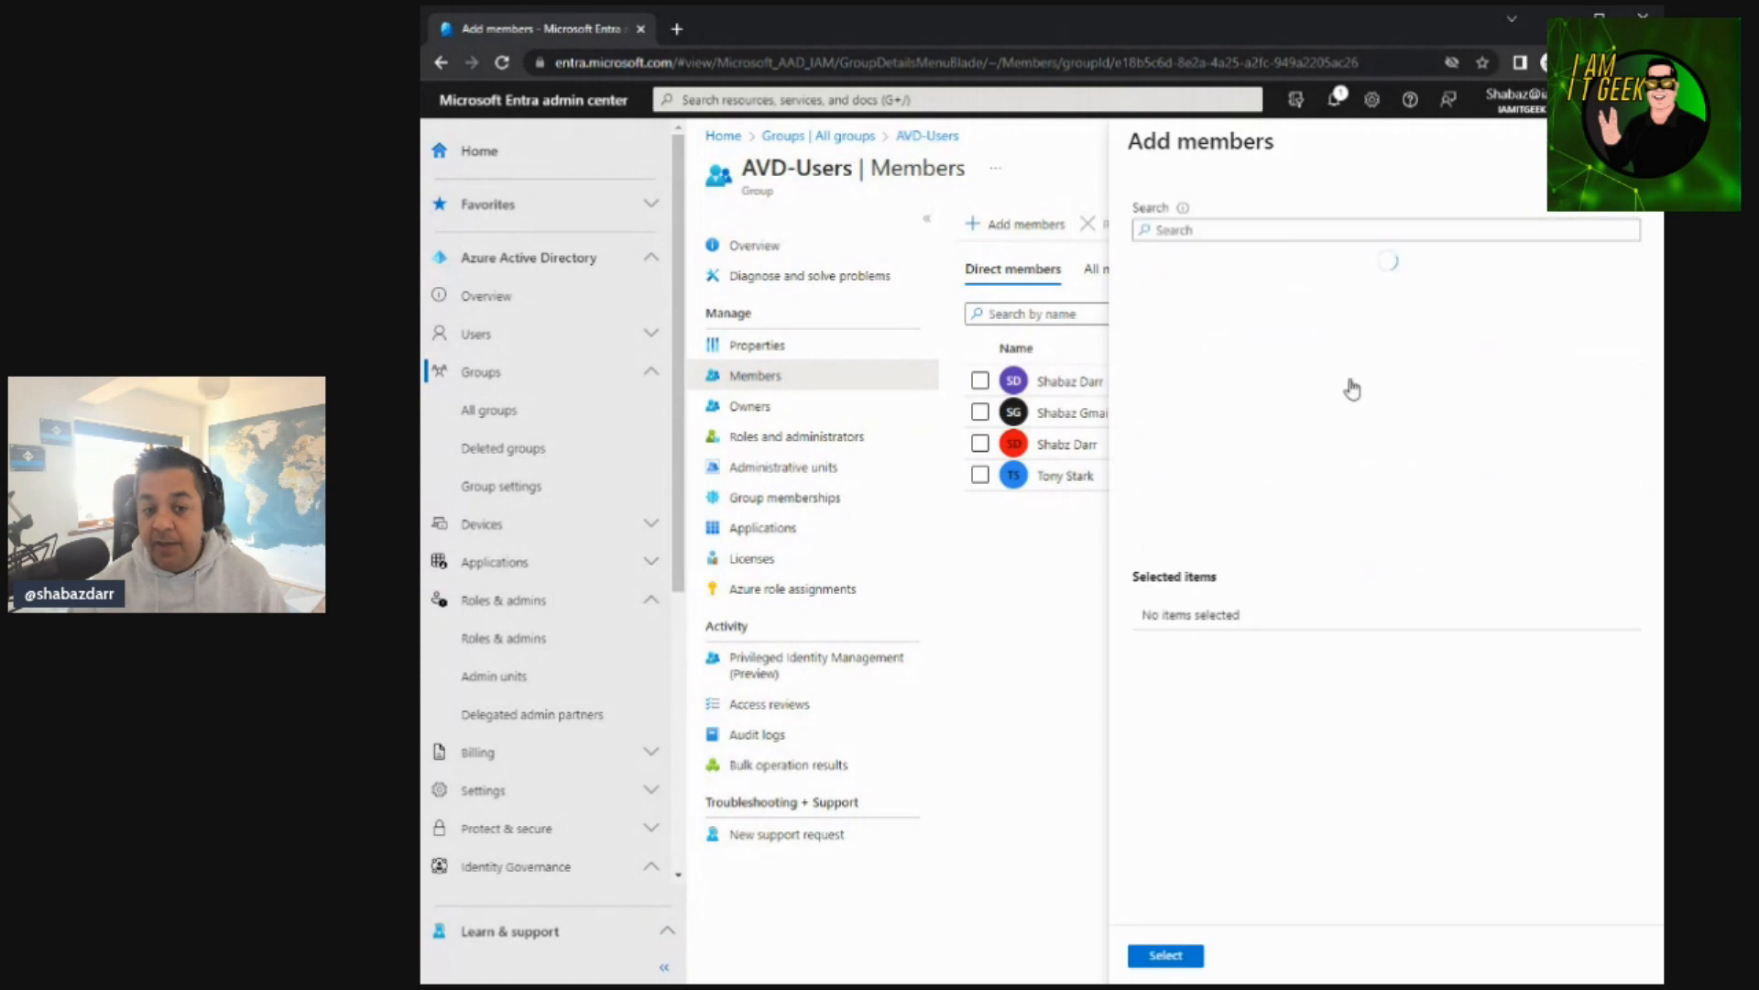
{"action": "left_click", "coordinate": [1638, 141]}
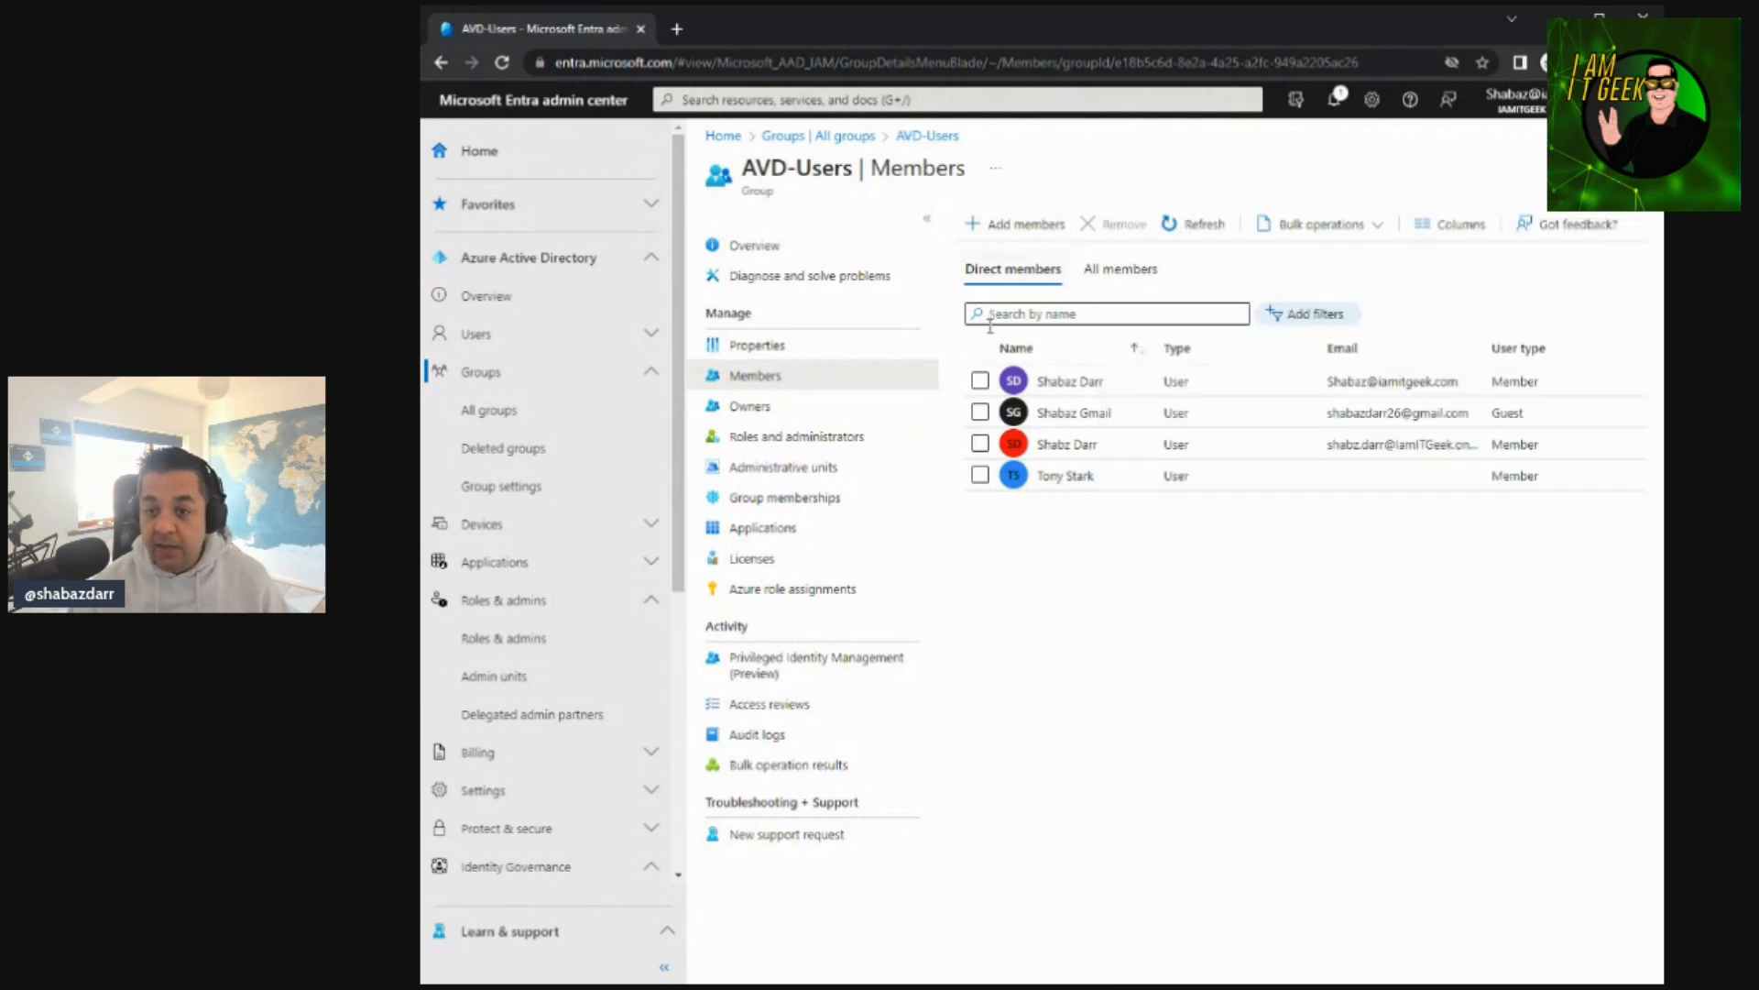
{"action": "left_click", "coordinate": [981, 382]}
{"action": "left_click", "coordinate": [1112, 236]}
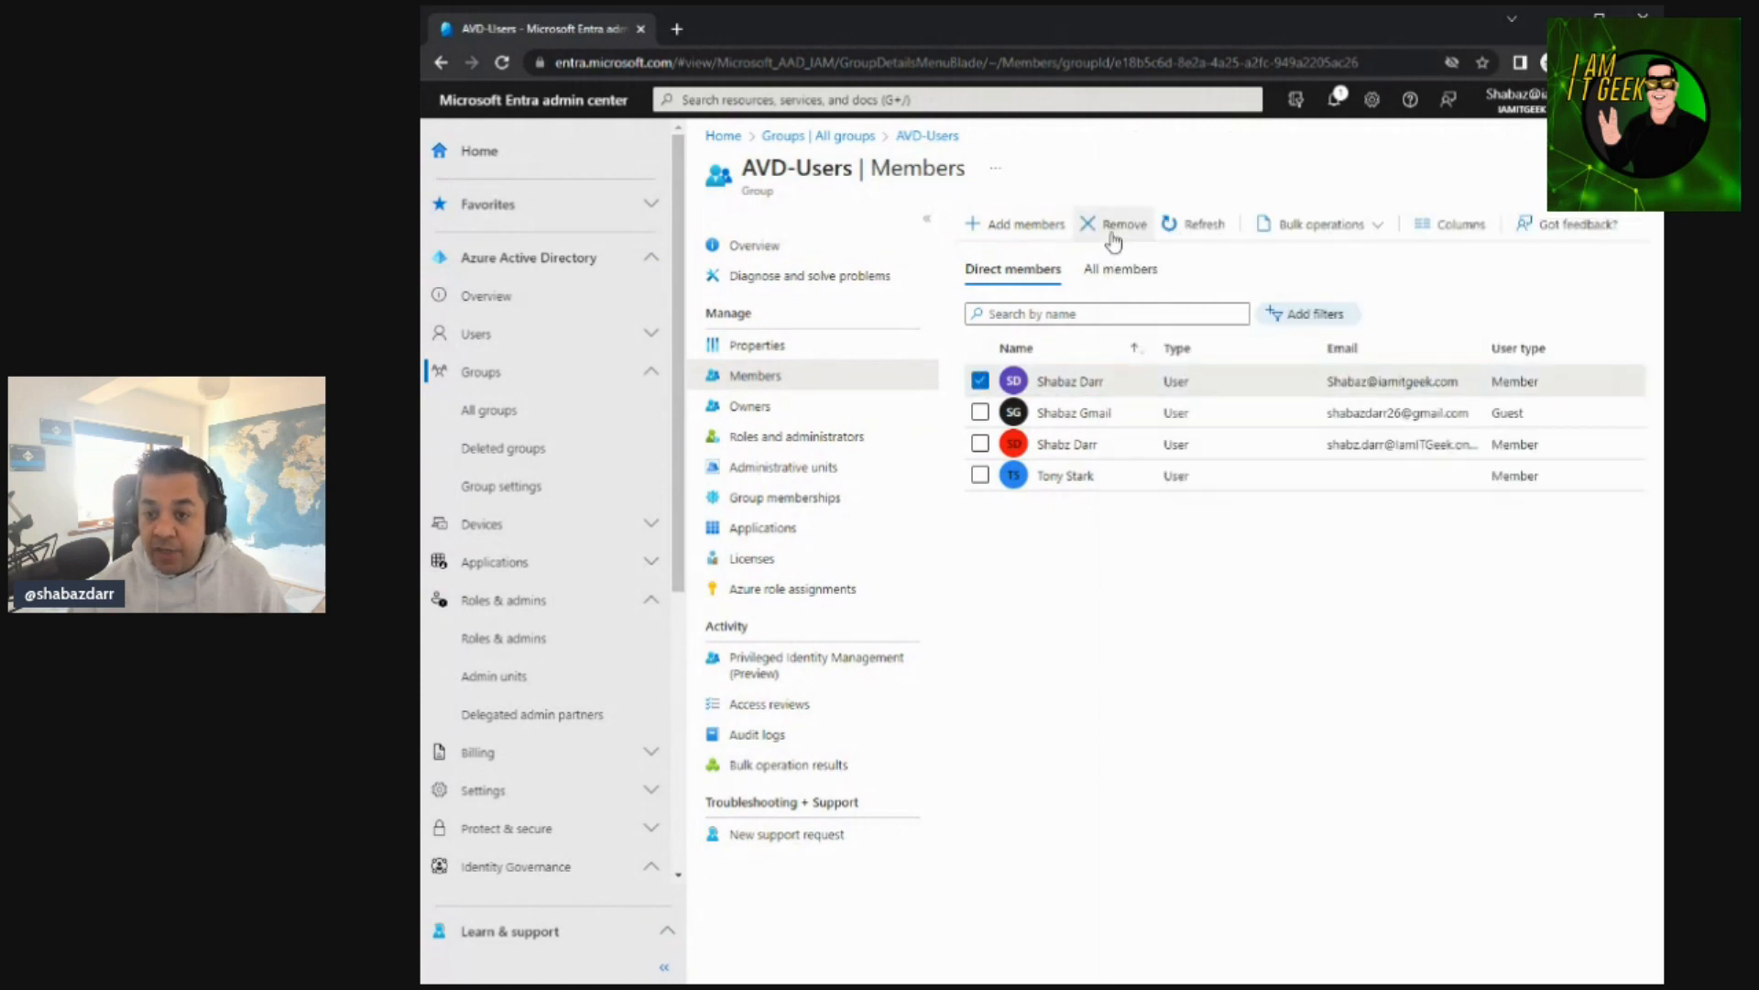
Examine the bulk import and bulk remove forms for the group's members without submitting either one
{"action": "left_click", "coordinate": [1323, 225]}
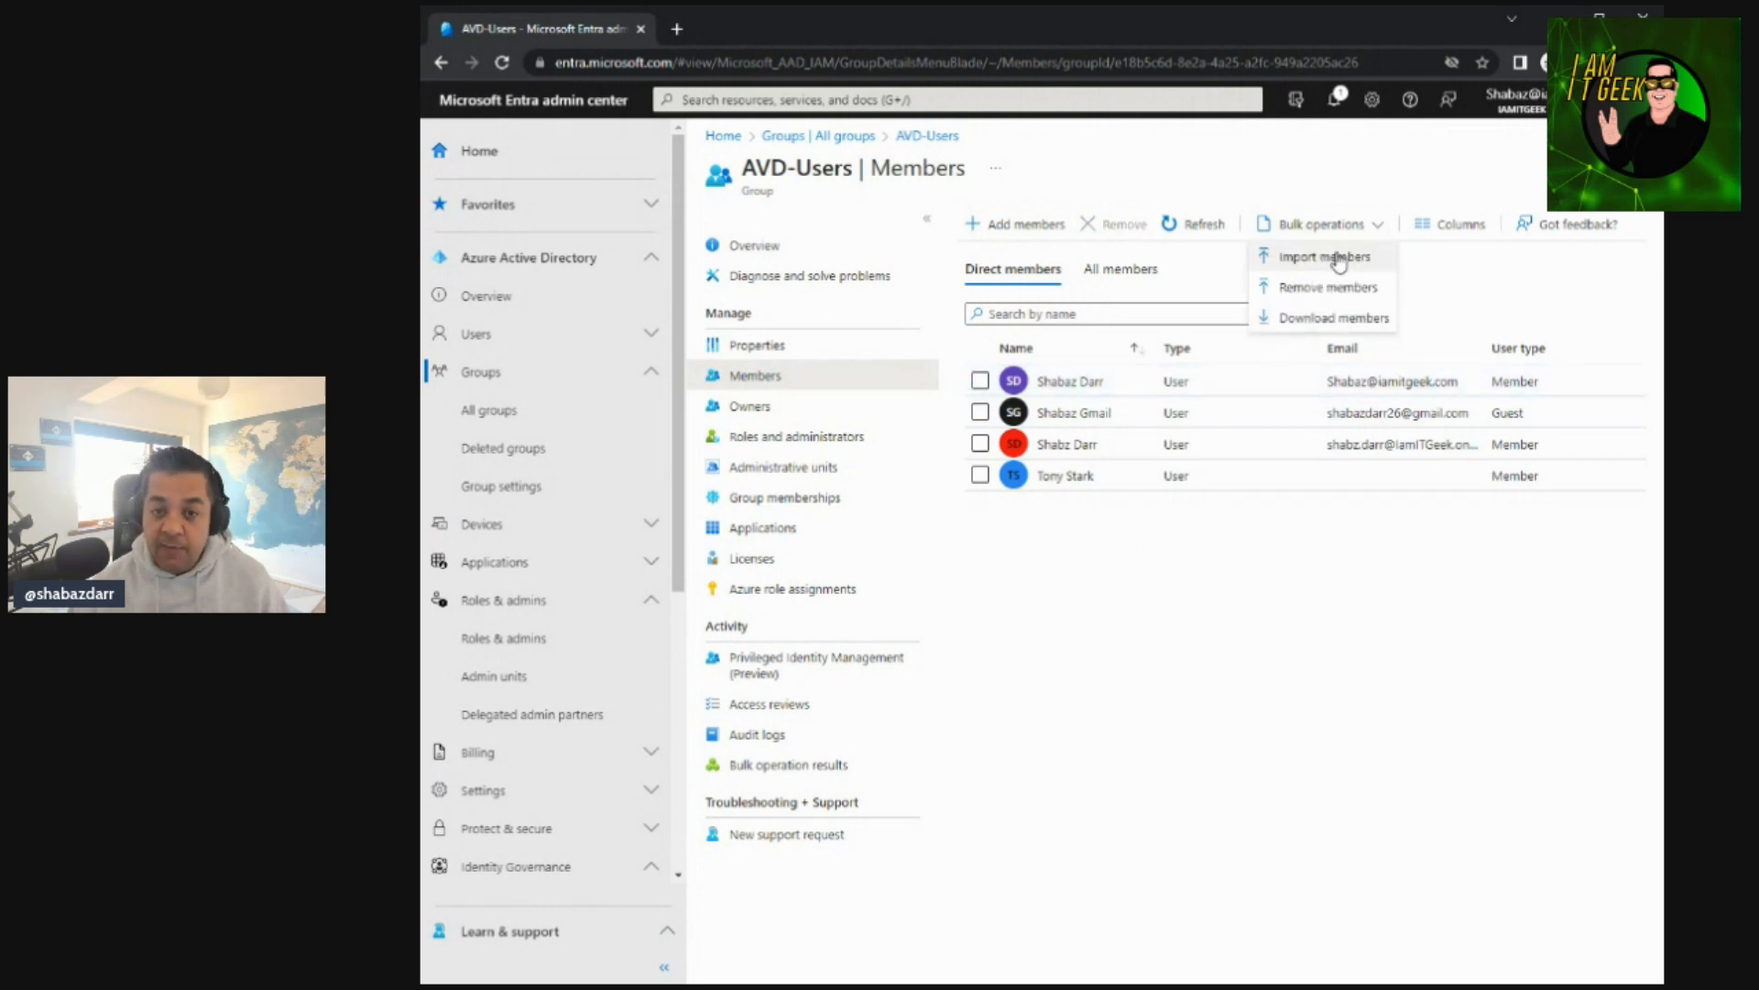
{"action": "left_click", "coordinate": [1340, 259]}
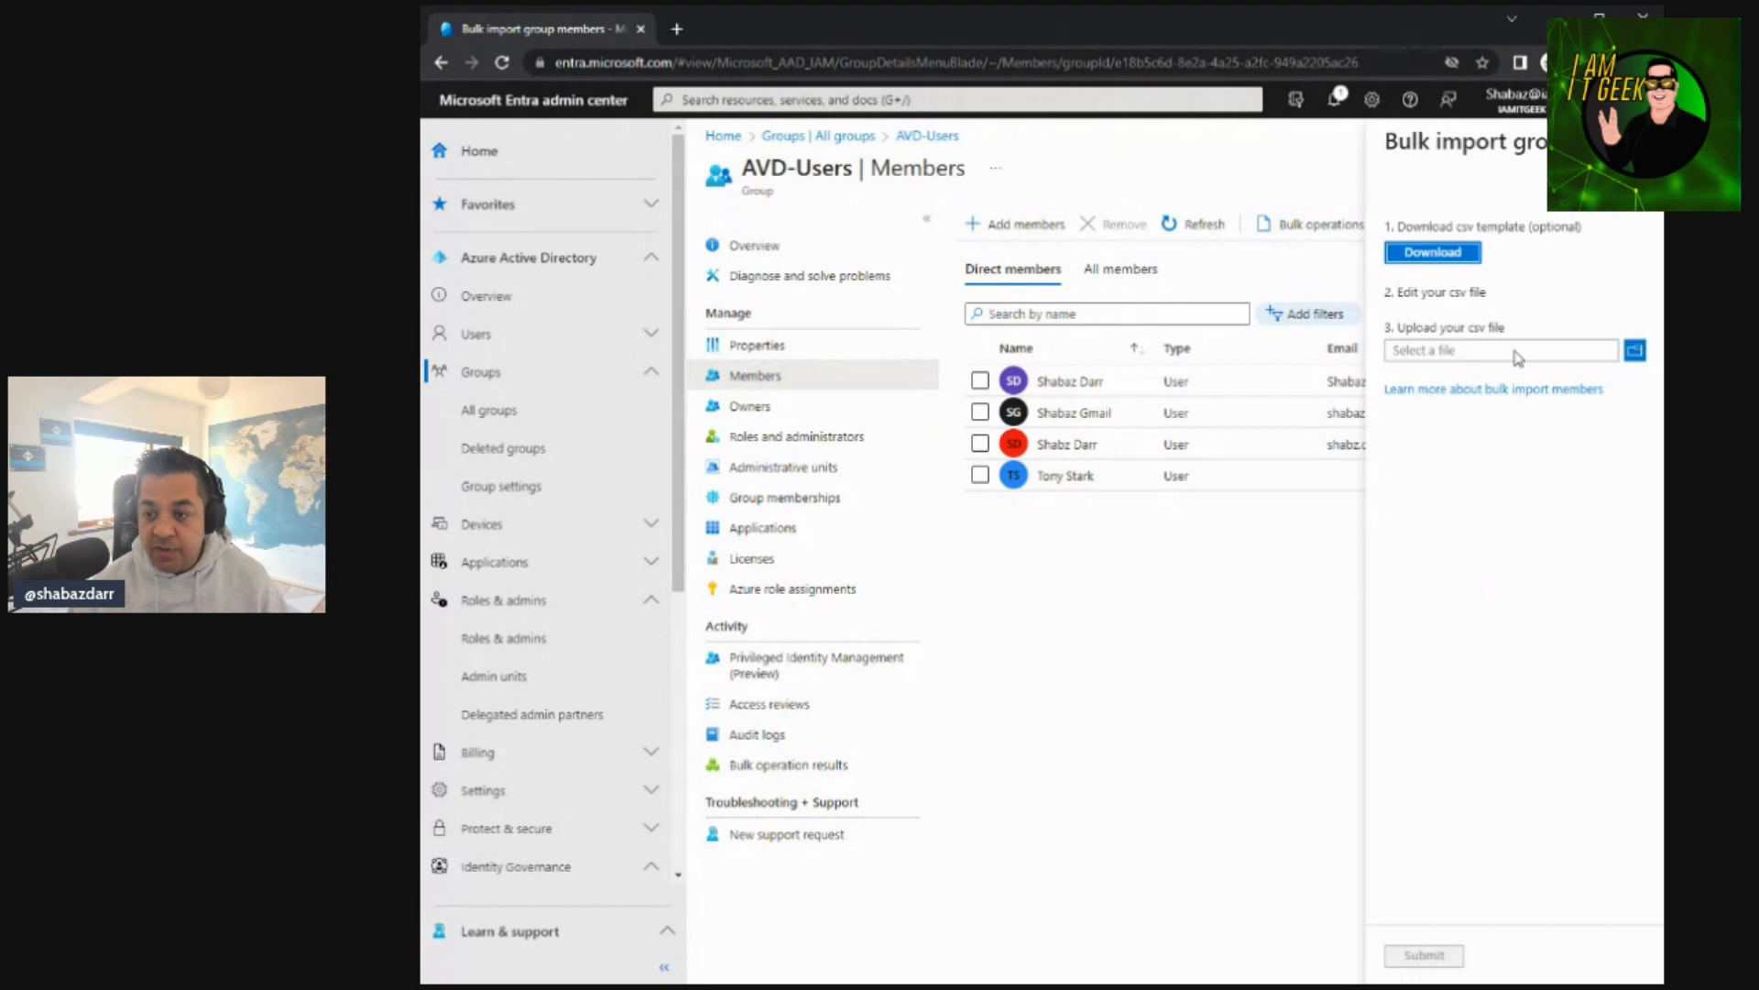
{"action": "left_click", "coordinate": [1639, 141]}
{"action": "left_click", "coordinate": [1317, 226]}
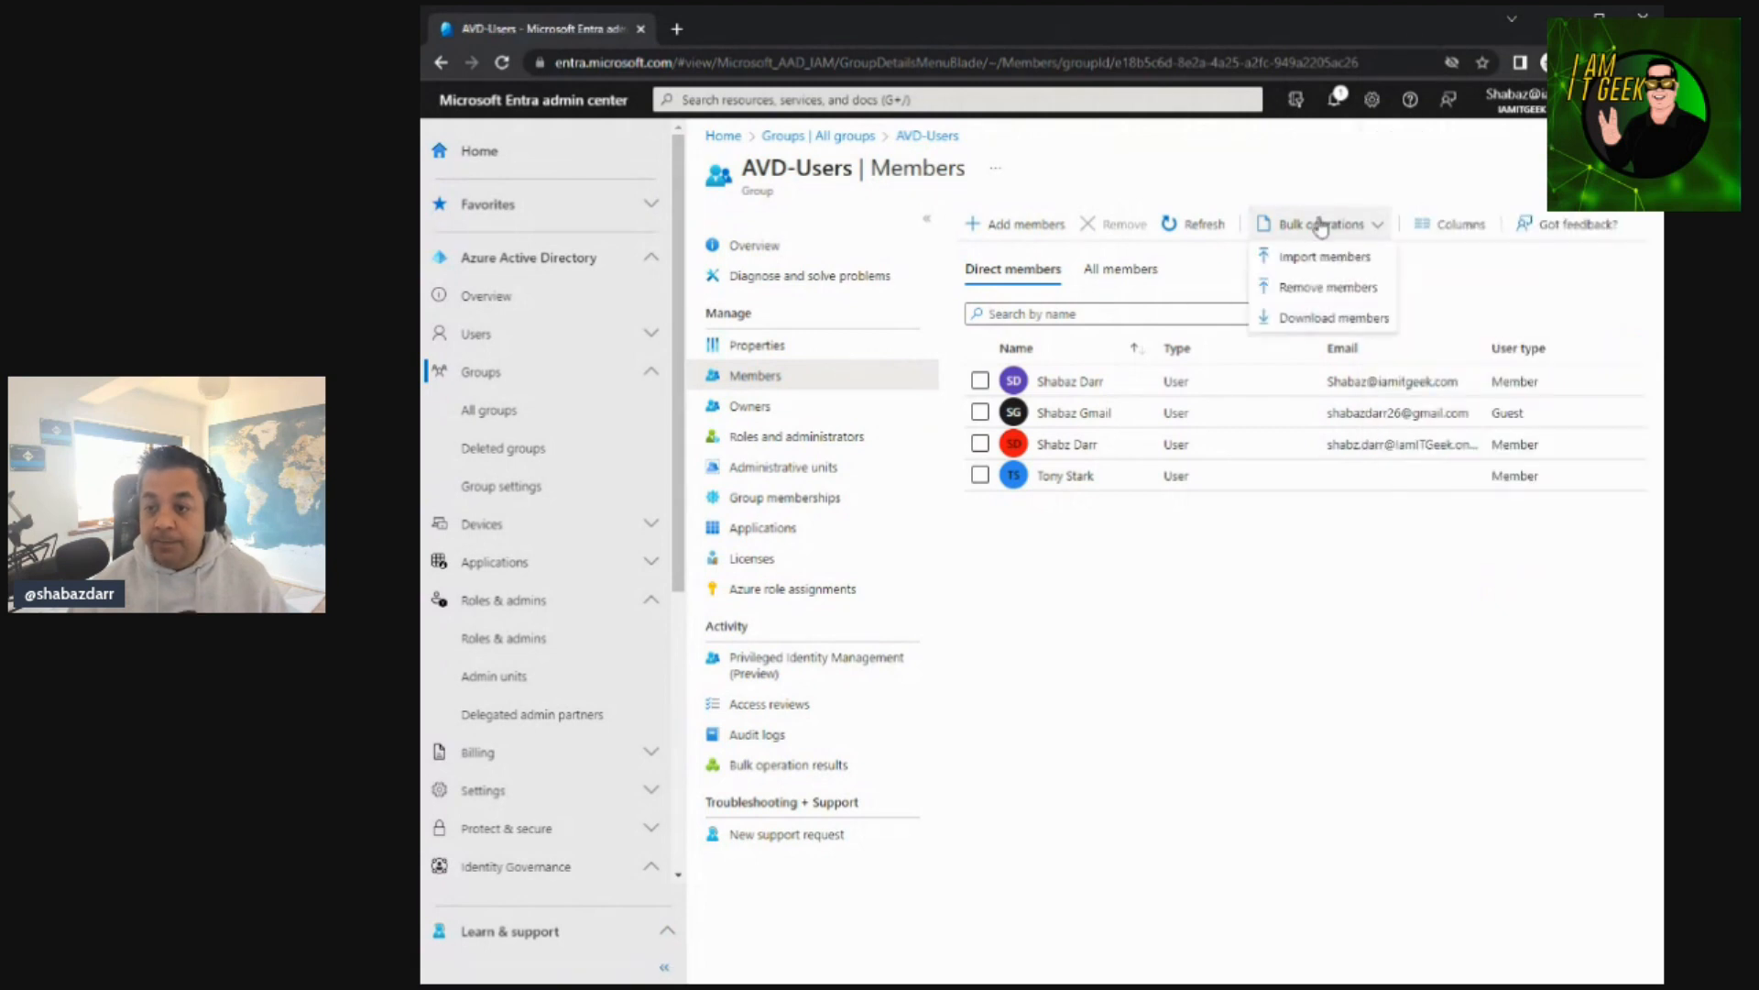
{"action": "left_click", "coordinate": [1330, 291]}
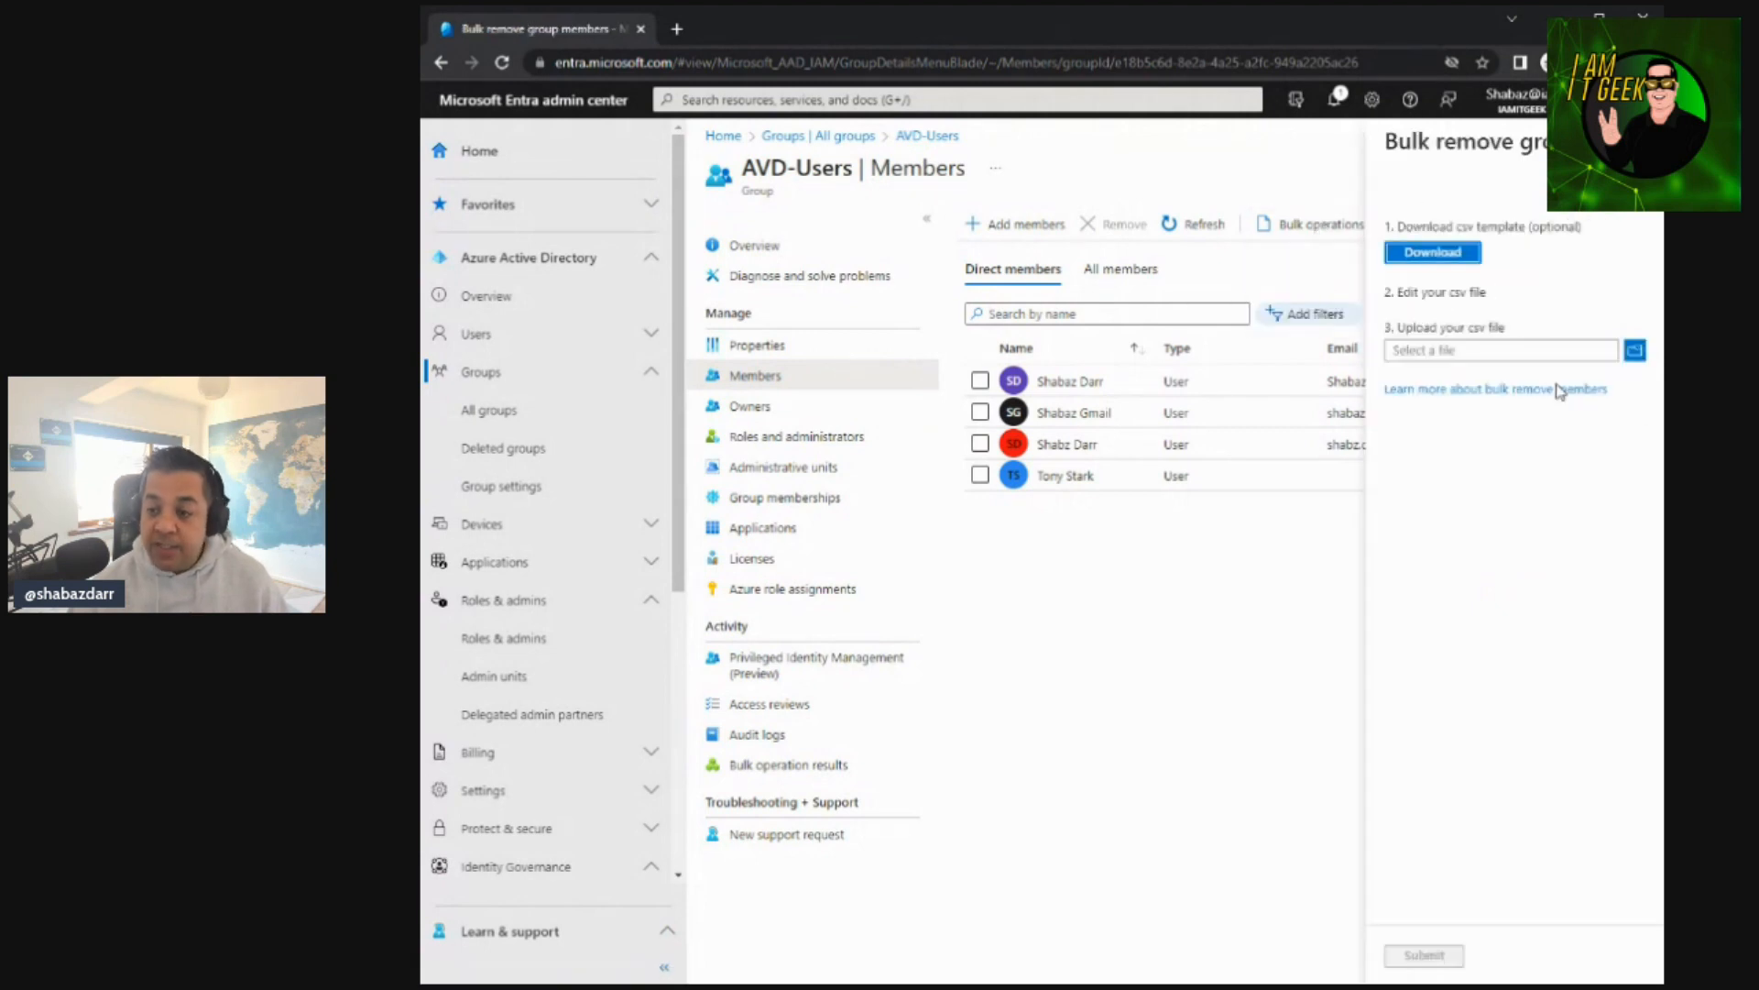
{"action": "left_click", "coordinate": [1639, 141]}
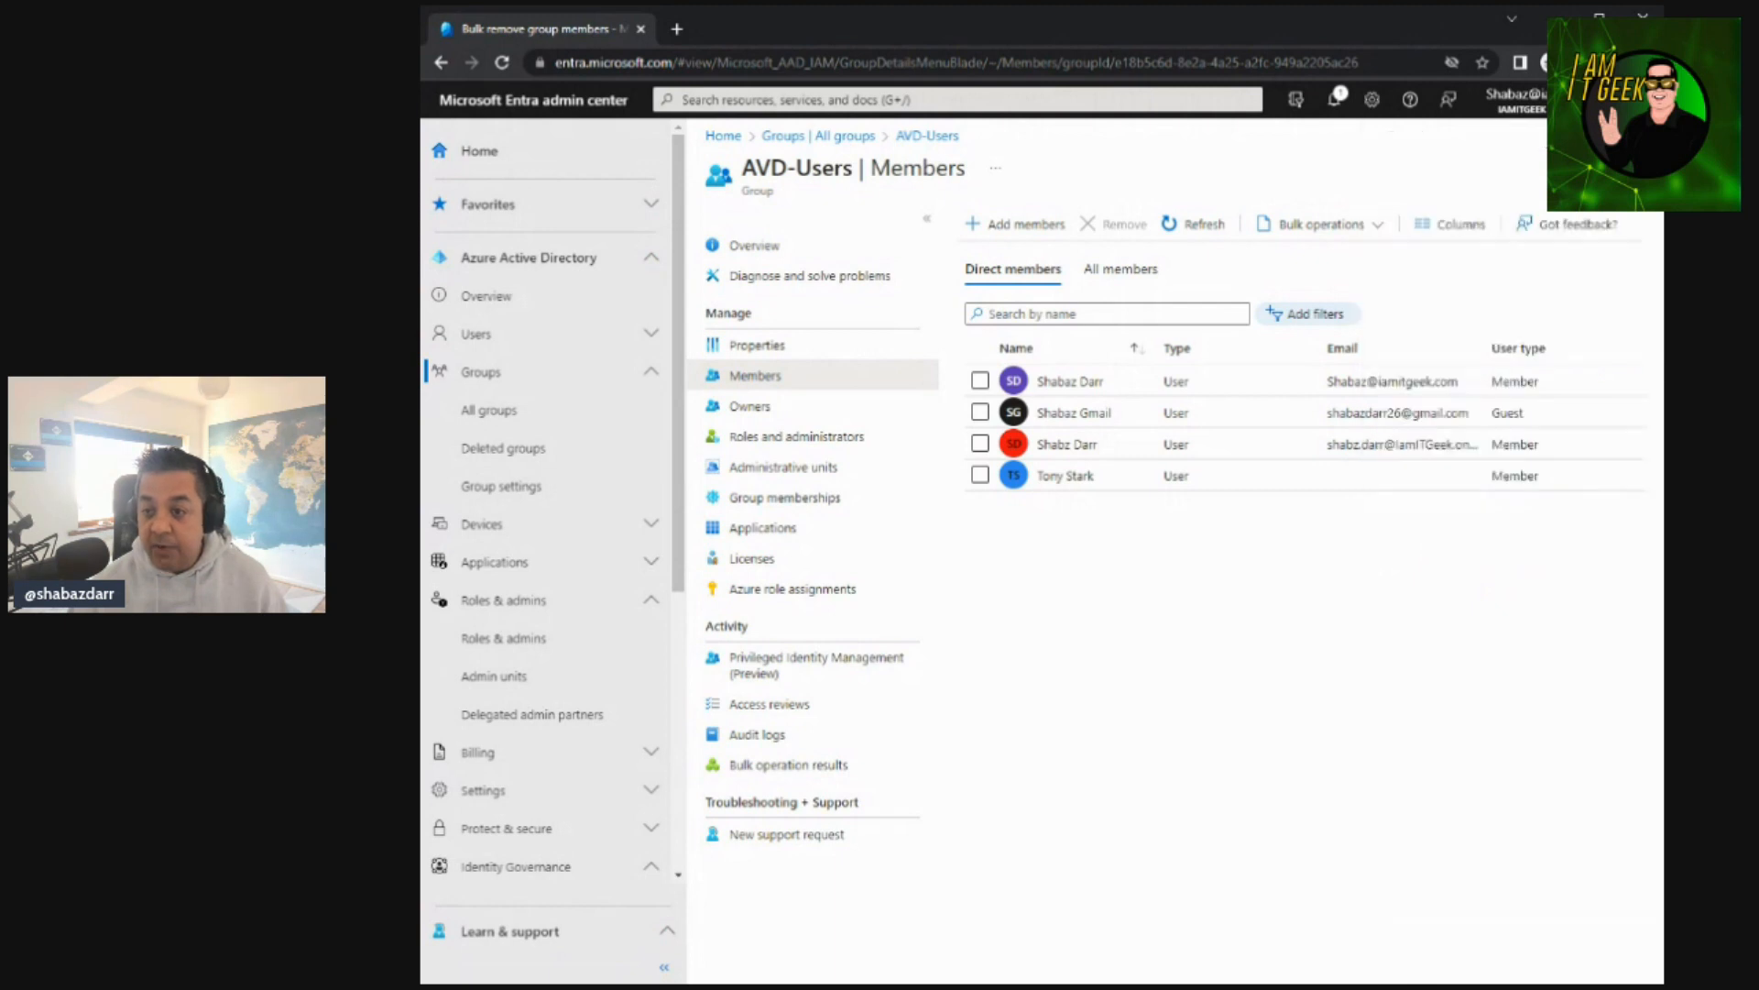
Examine the form for downloading the group's members as a CSV file without starting the download
{"action": "left_click", "coordinate": [1339, 230]}
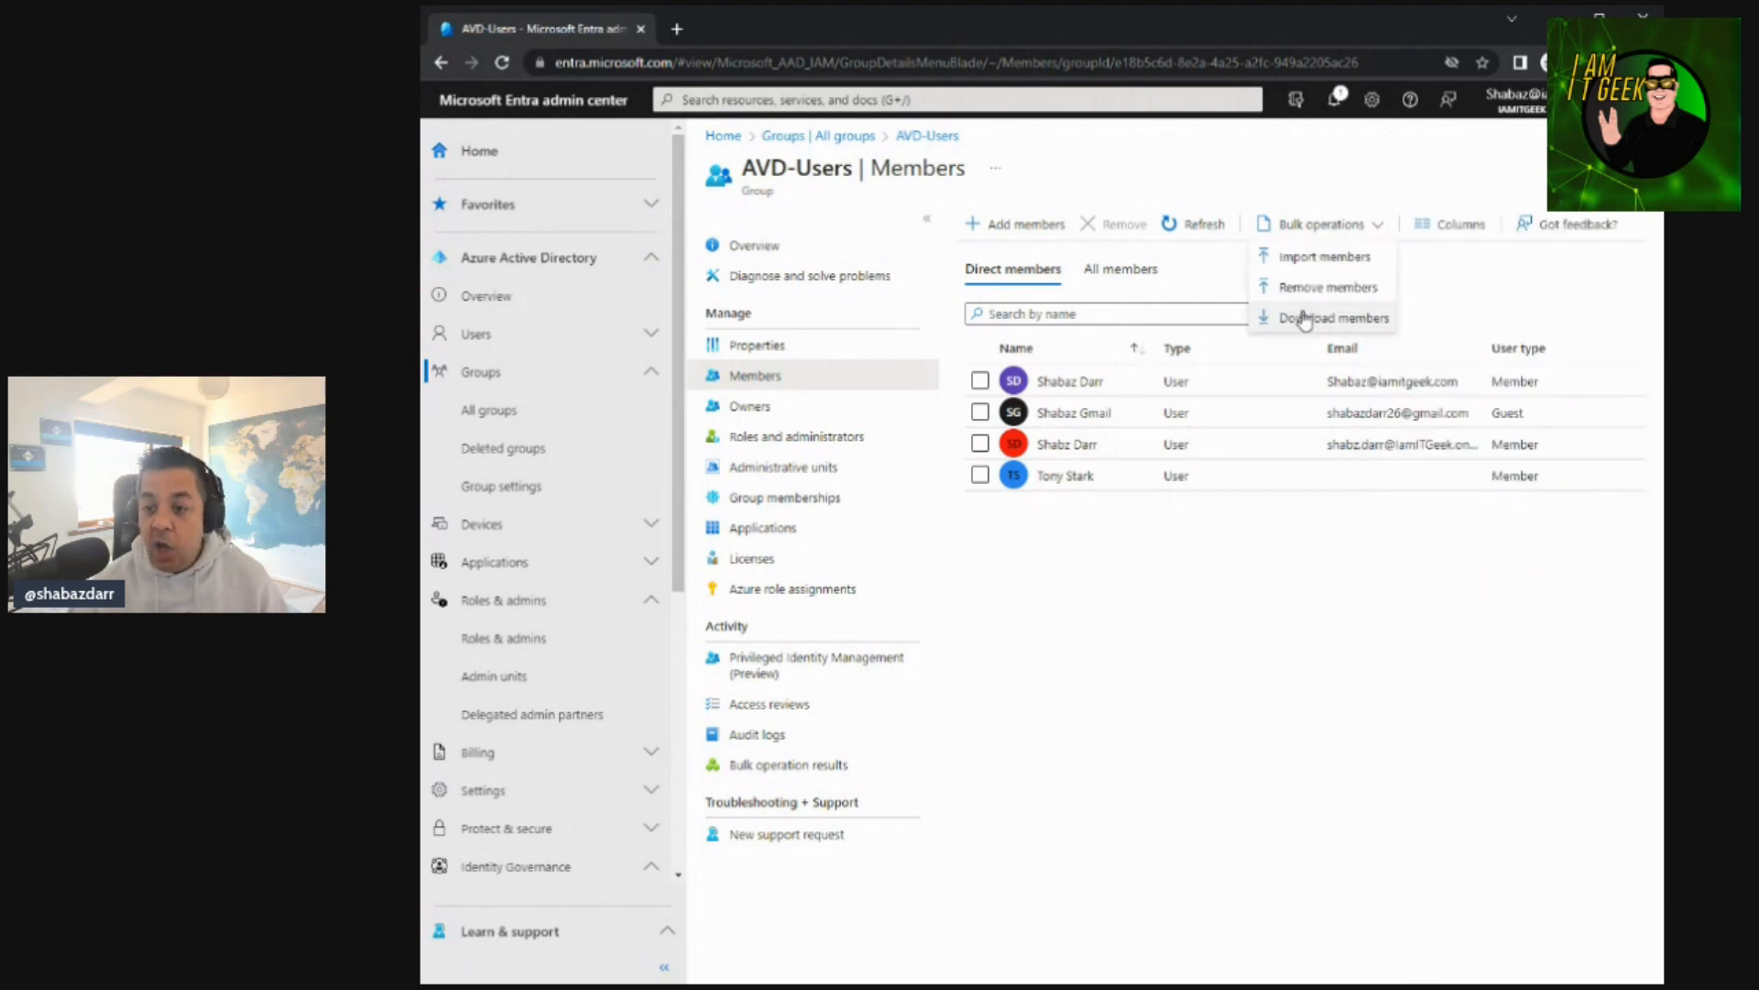
{"action": "left_click", "coordinate": [1278, 597]}
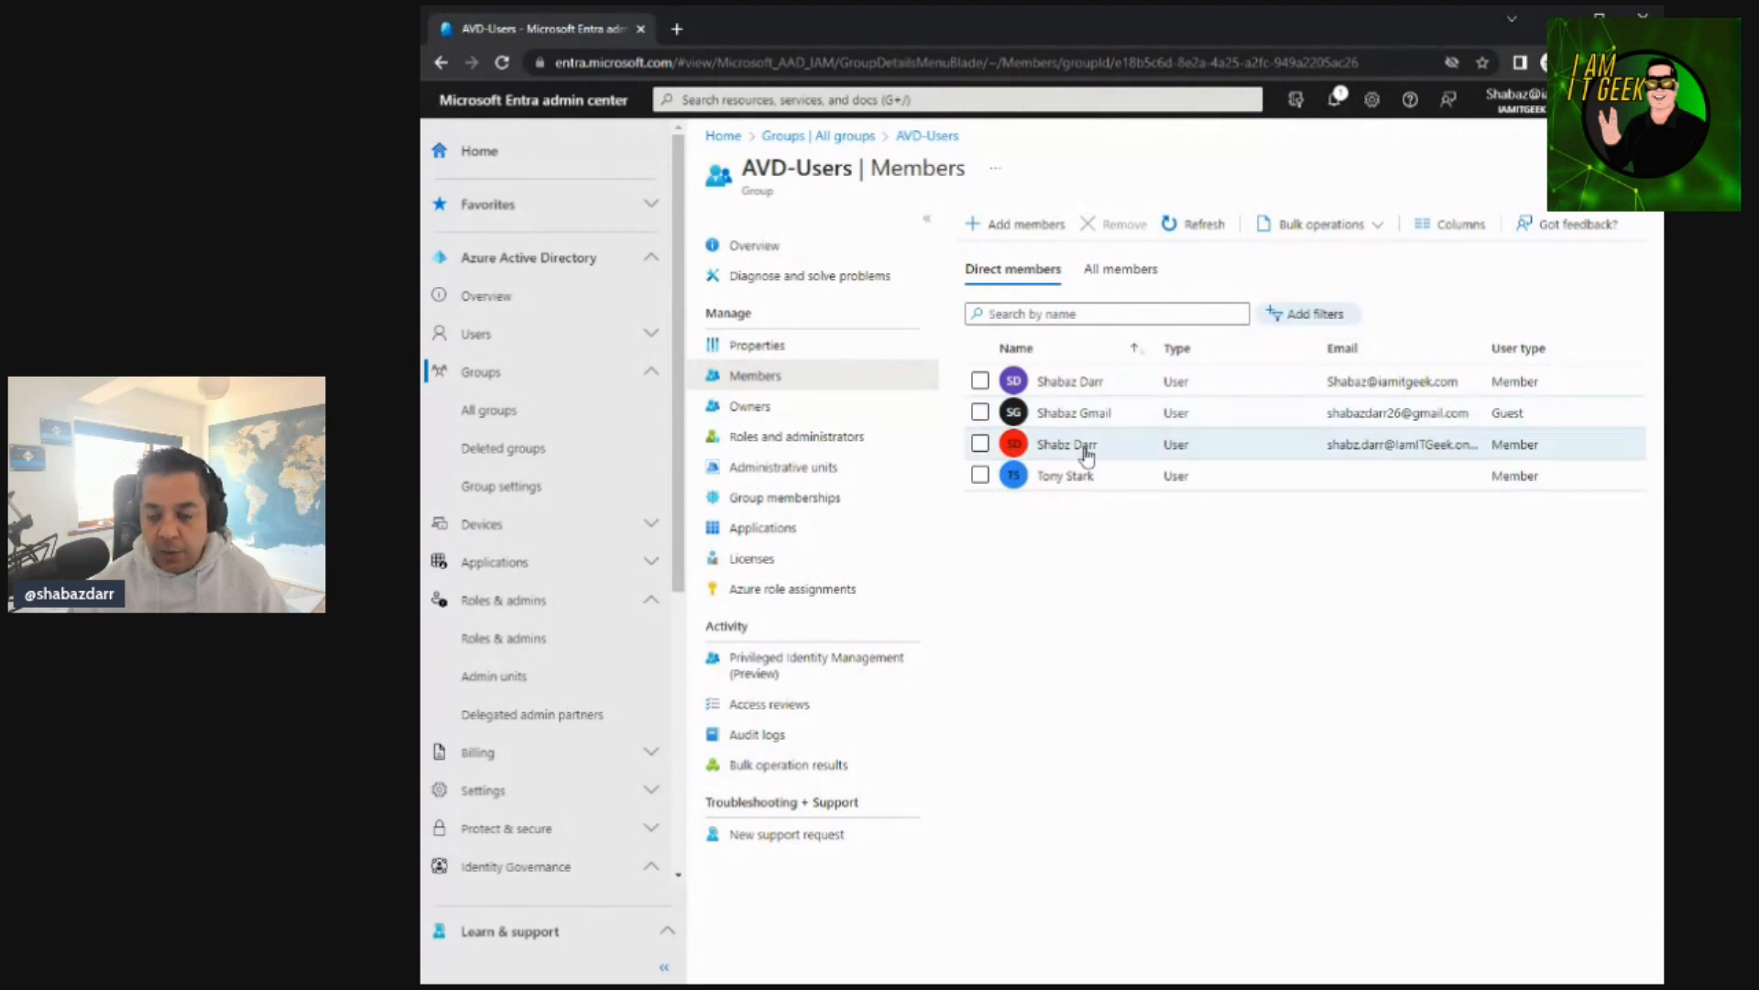
{"action": "left_click", "coordinate": [1379, 224]}
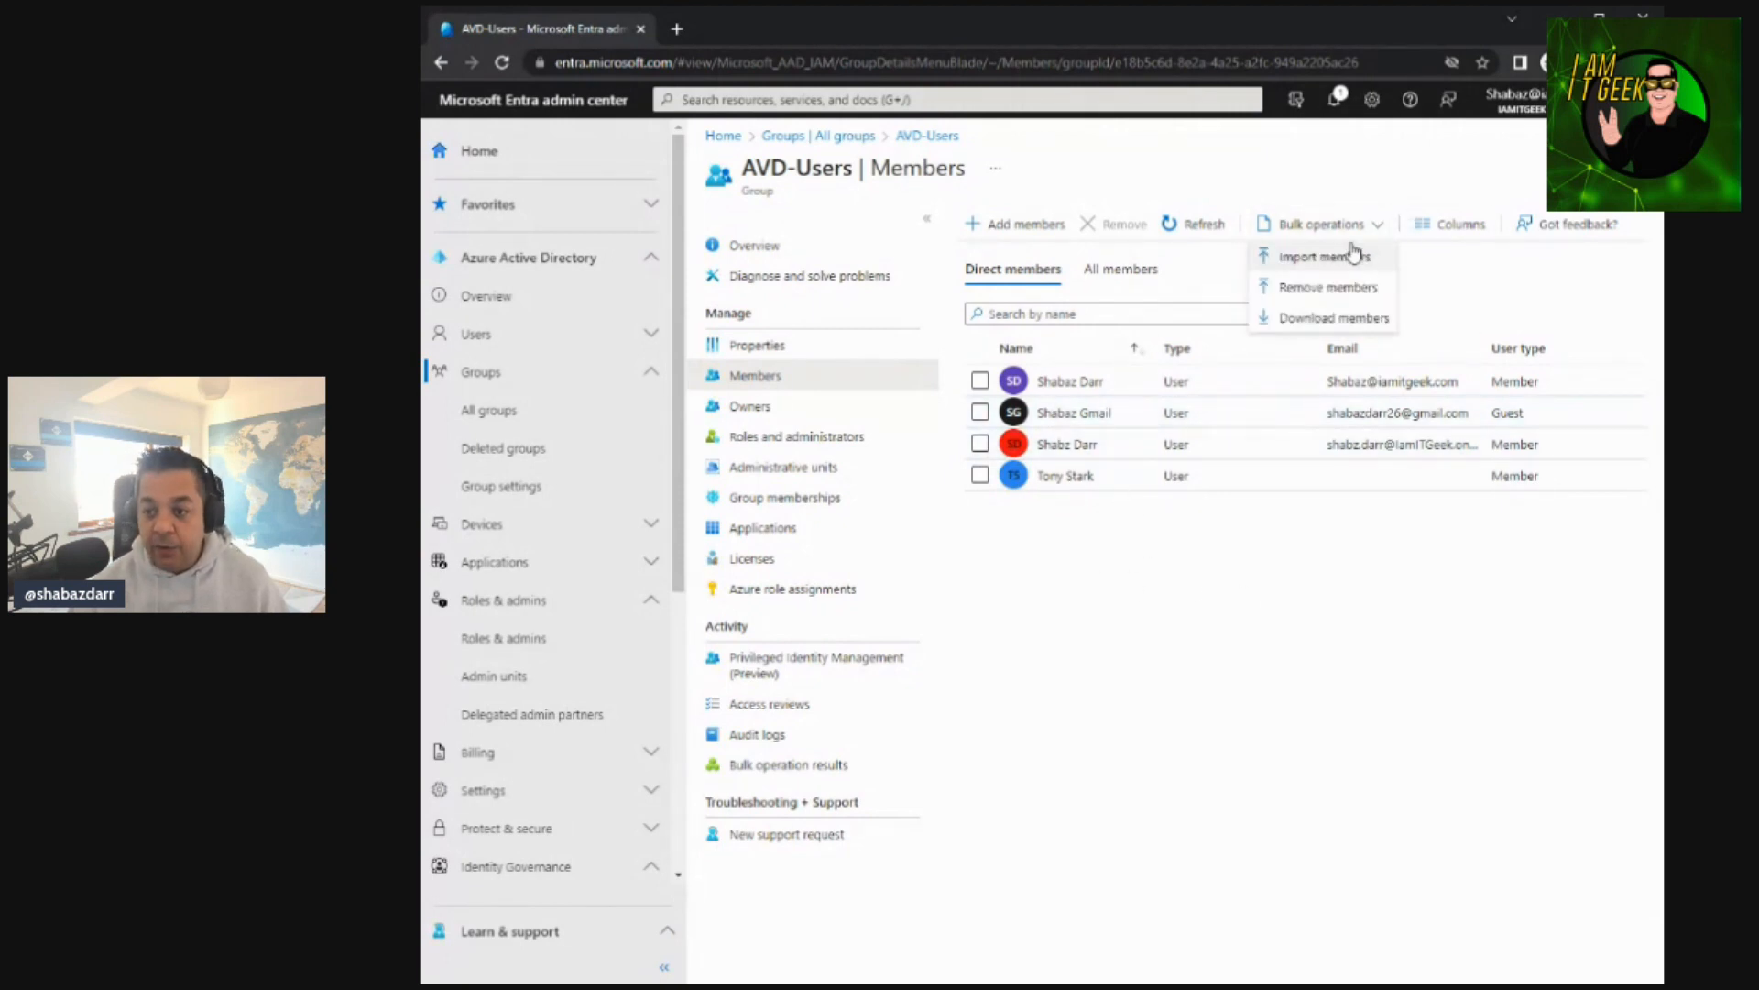
{"action": "left_click", "coordinate": [1327, 314]}
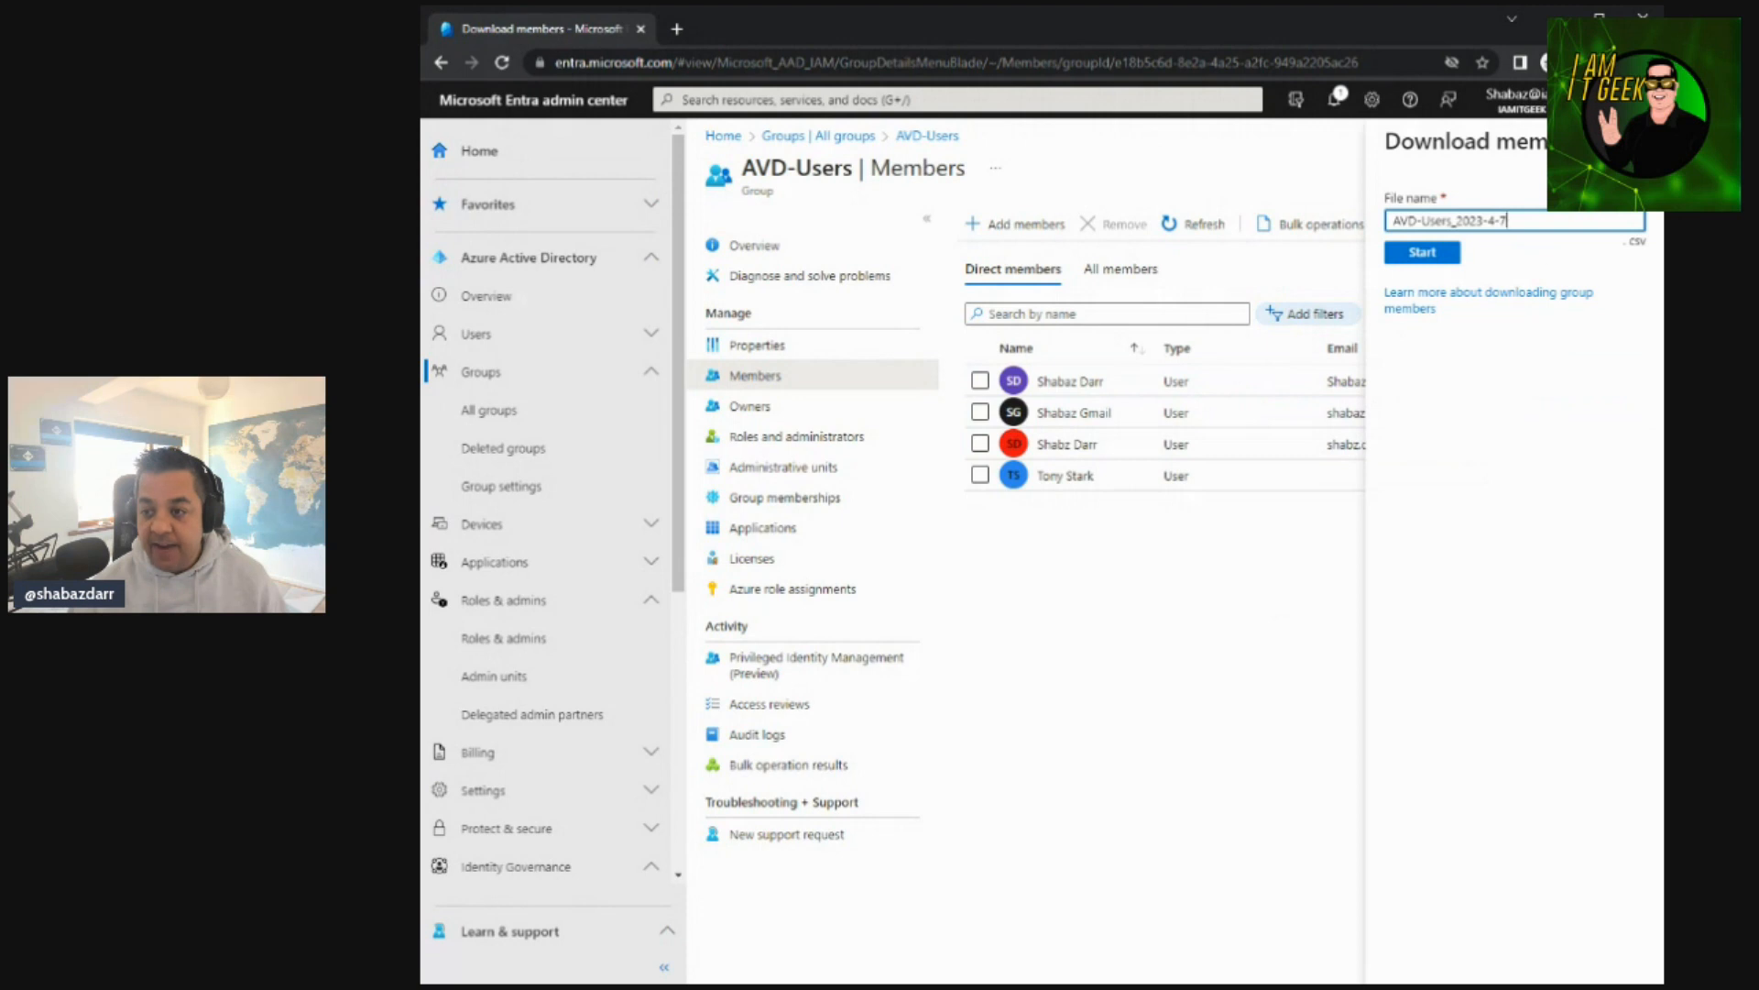
{"action": "left_click", "coordinate": [1636, 141]}
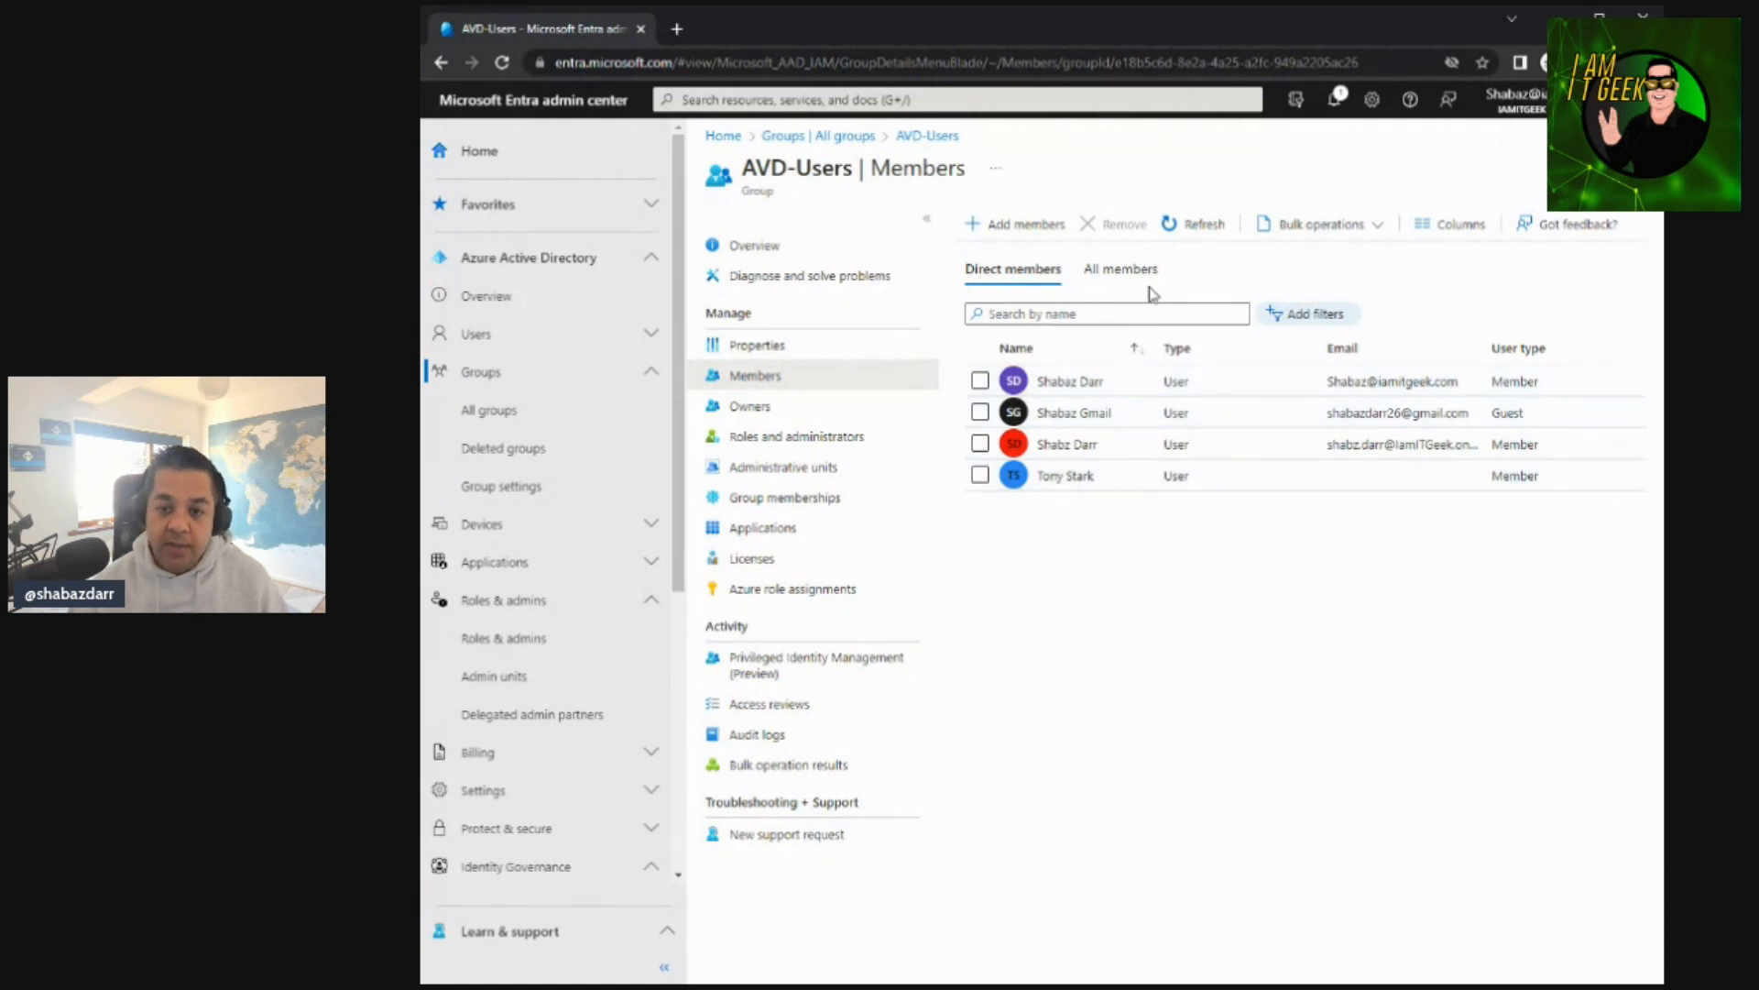
Add the second listed user as an owner of AVD-Users and refresh the owners list
{"action": "left_click", "coordinate": [767, 411]}
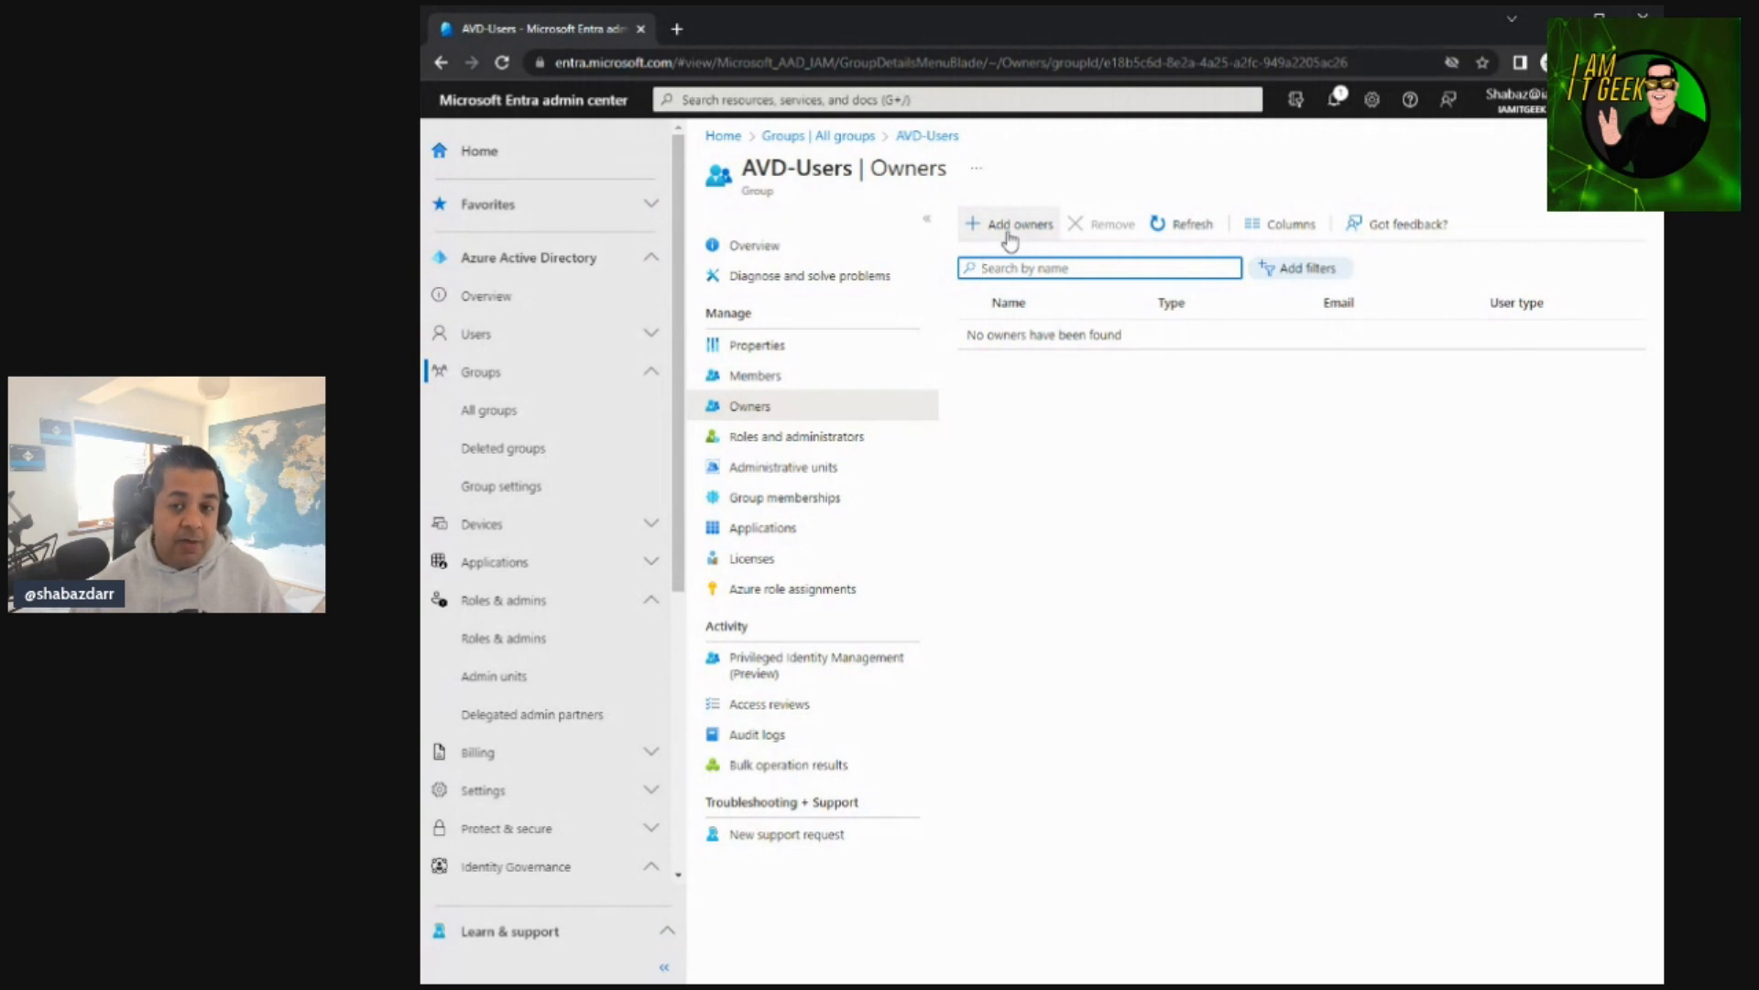
{"action": "left_click", "coordinate": [1008, 234]}
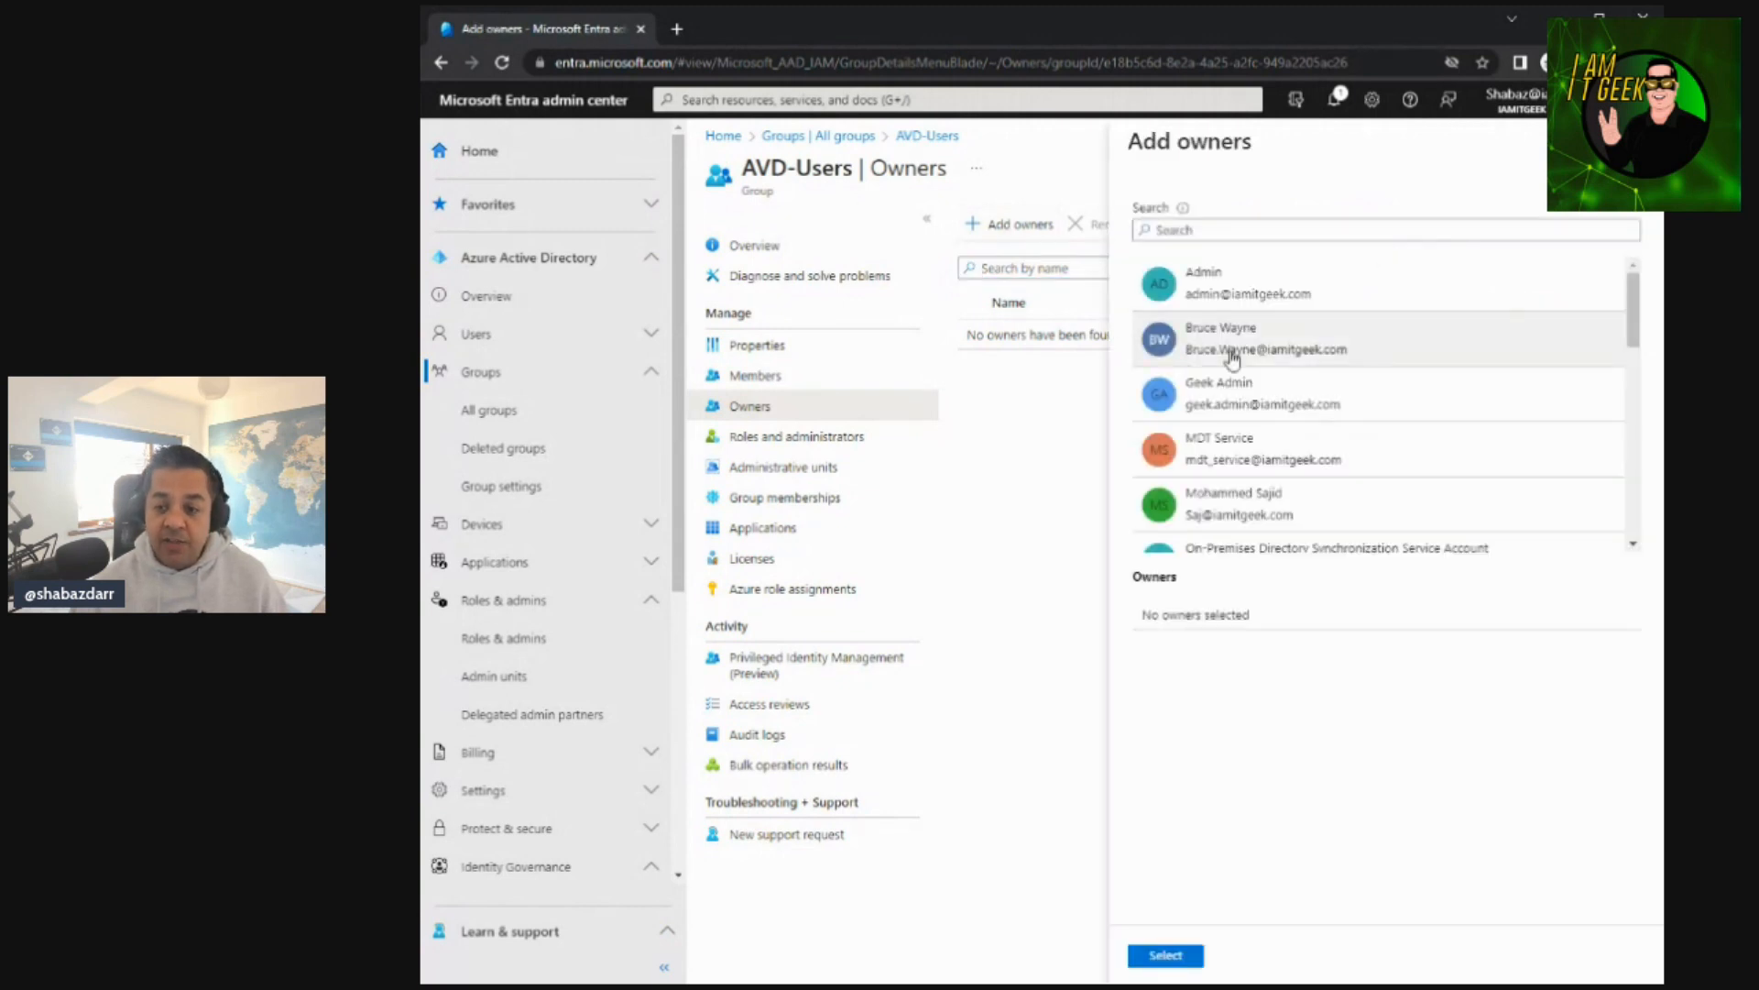
{"action": "left_click", "coordinate": [1255, 343]}
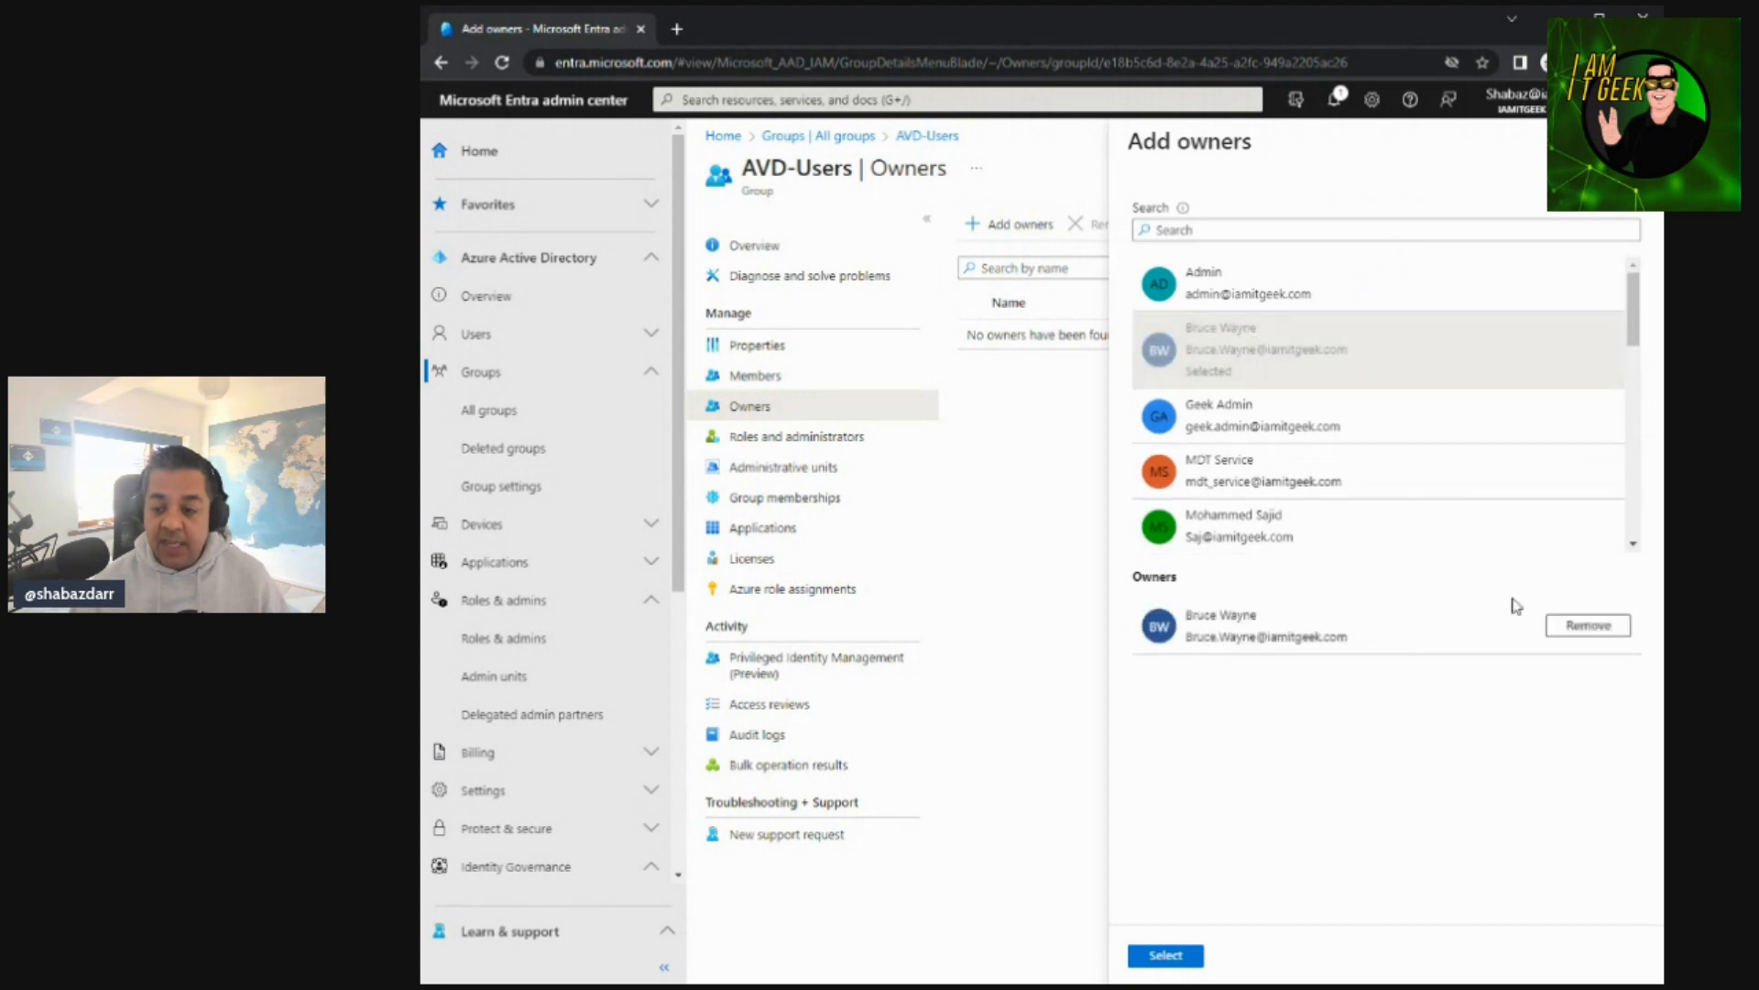
{"action": "left_click", "coordinate": [1188, 961]}
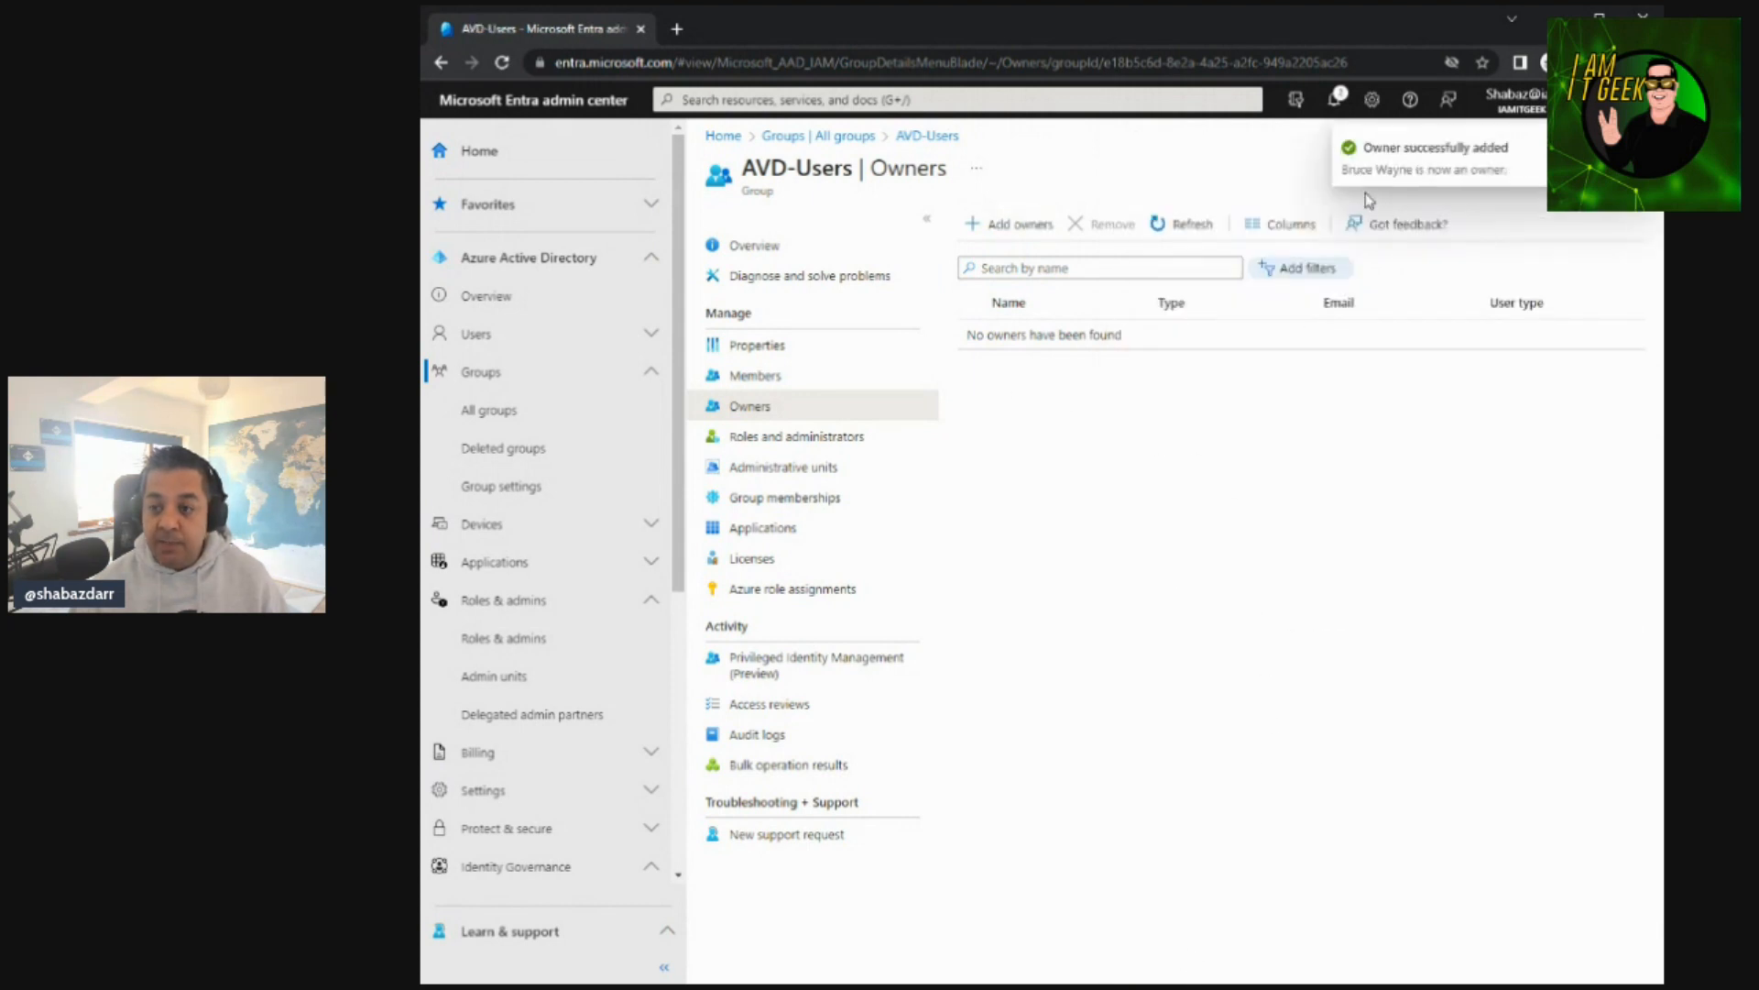
{"action": "left_click", "coordinate": [1177, 223]}
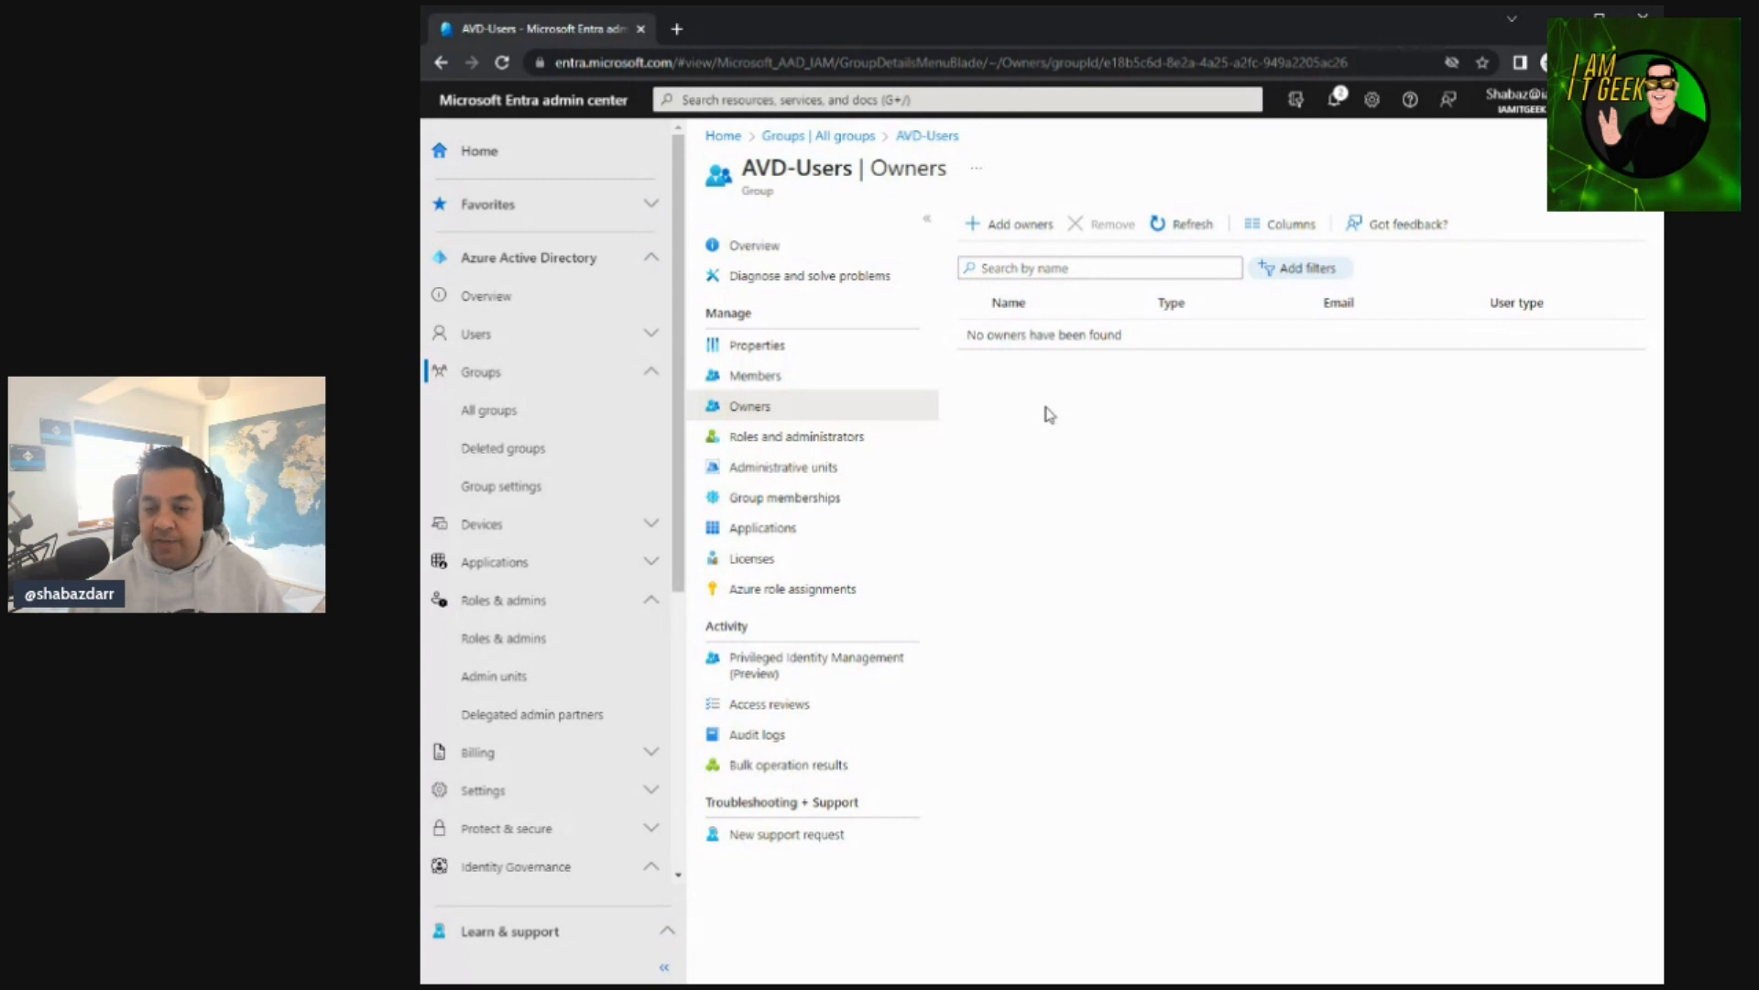
Review the group's administrative roles and administrative units, including the administrative unit picker, without assigning anything
{"action": "left_click", "coordinate": [780, 448]}
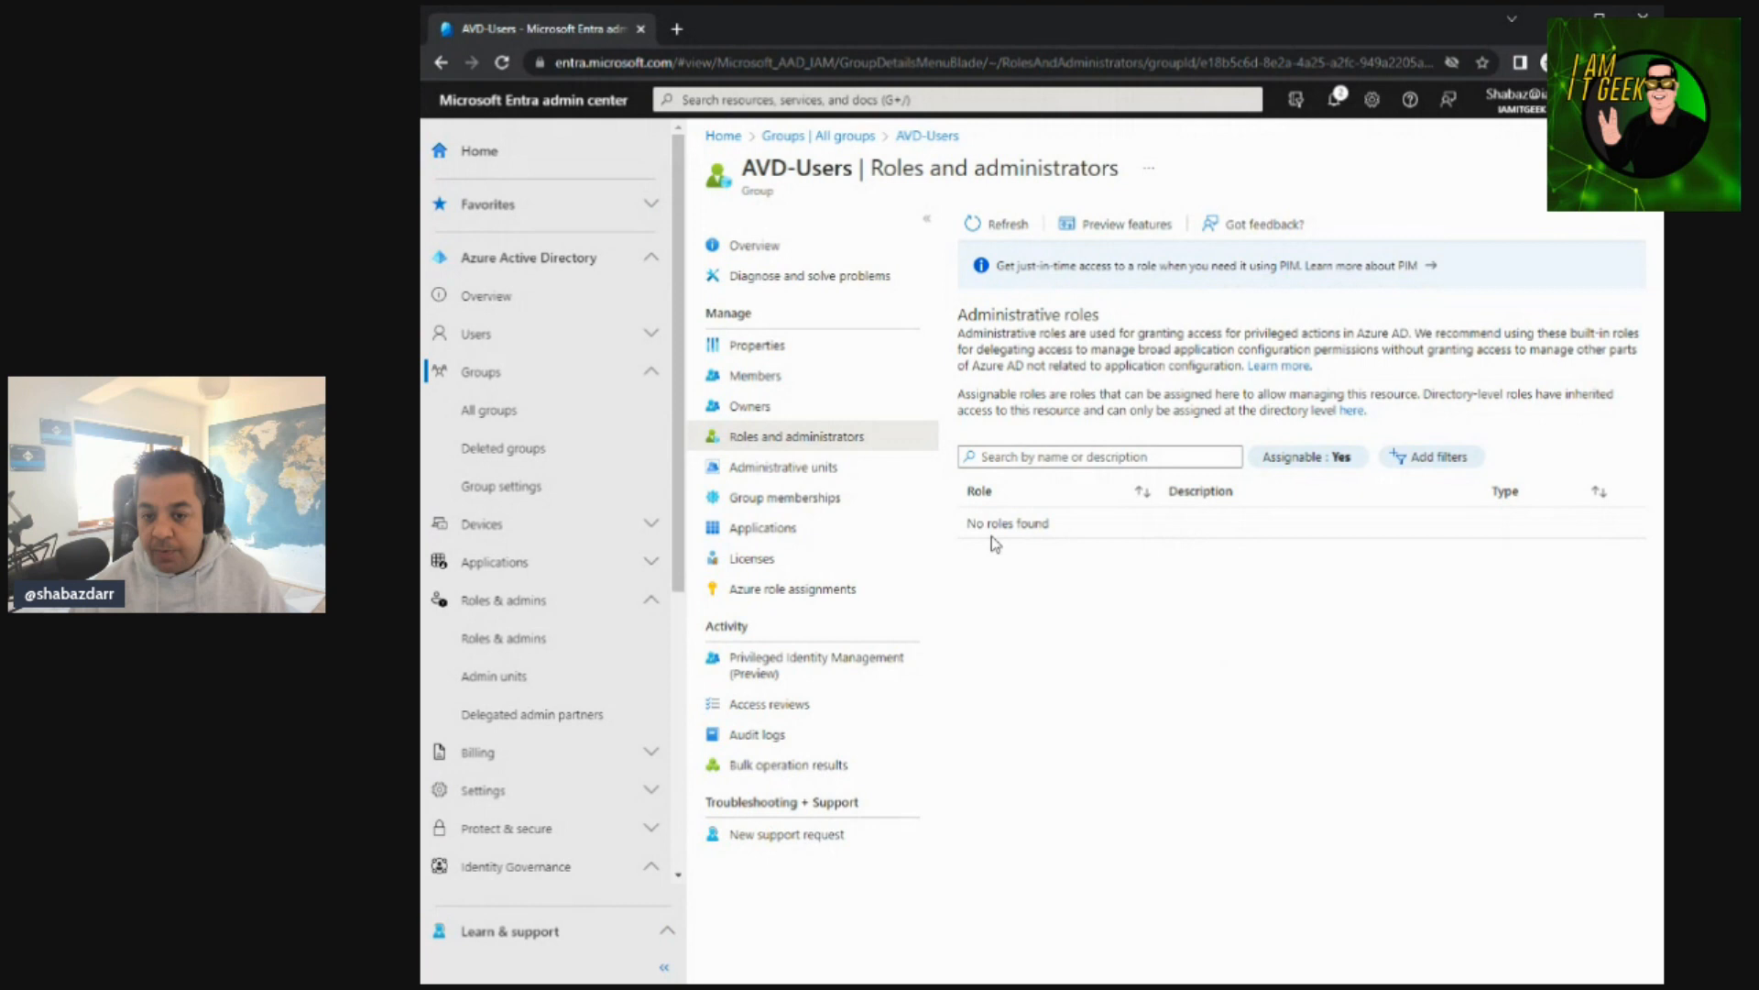
{"action": "left_click", "coordinate": [829, 476]}
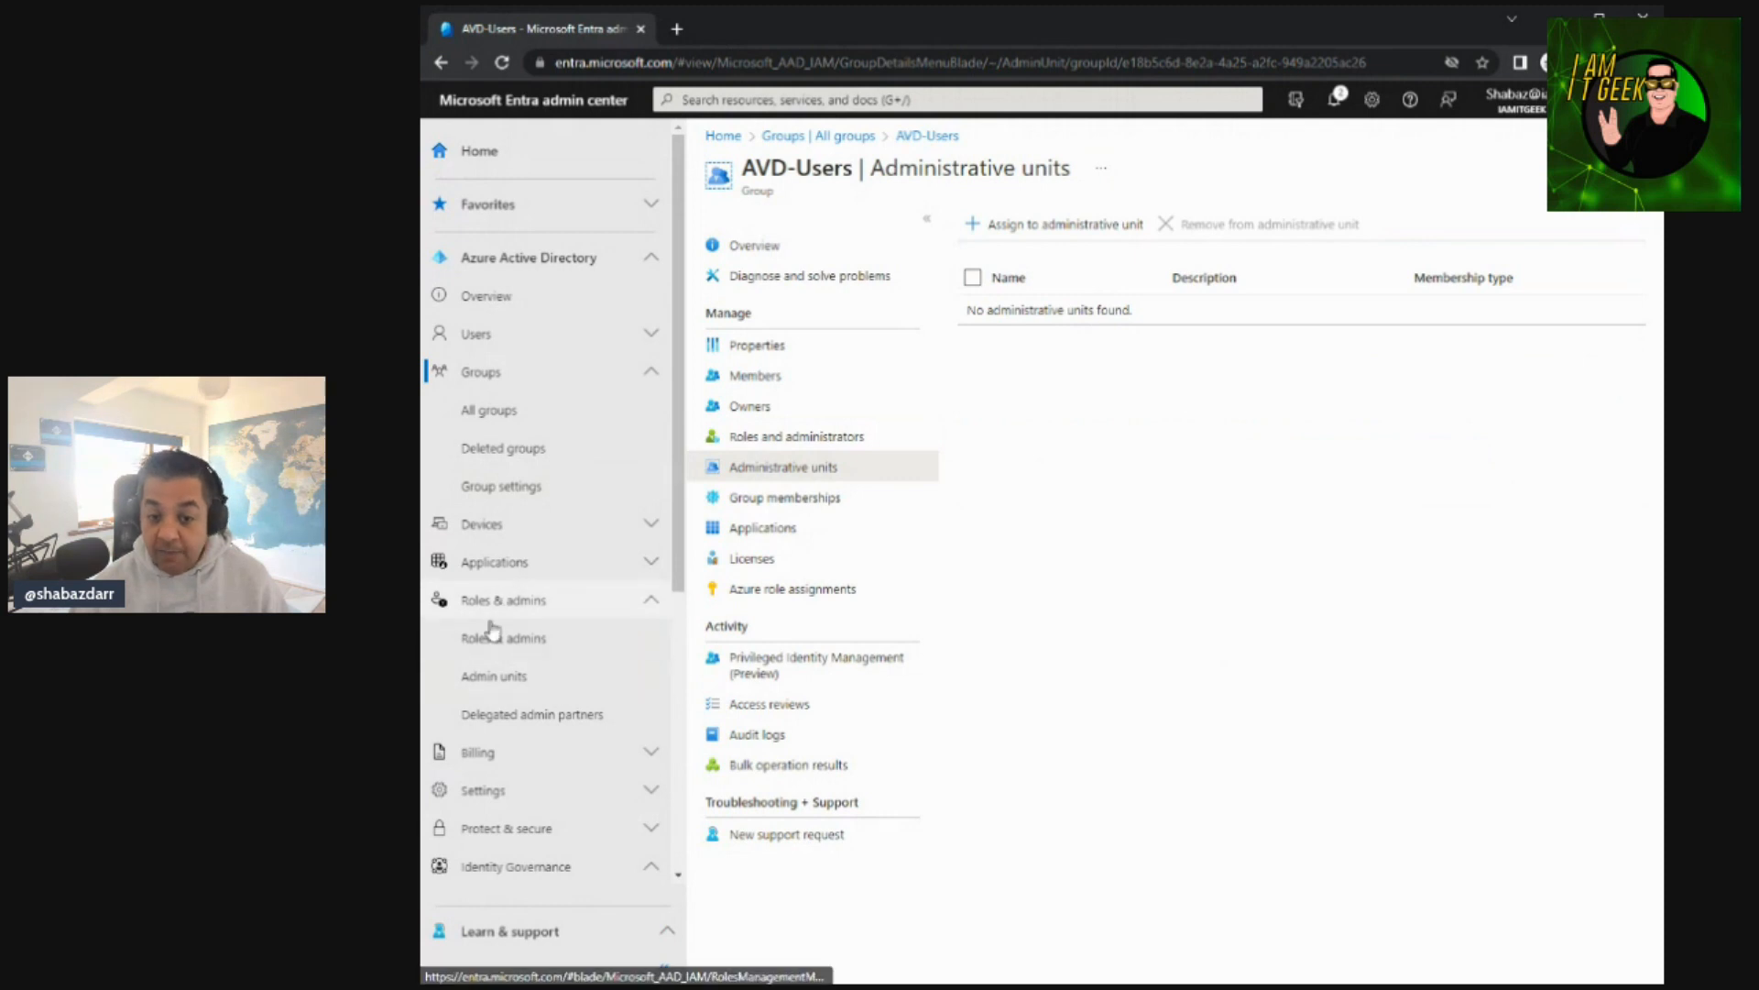
{"action": "left_click", "coordinate": [1051, 229]}
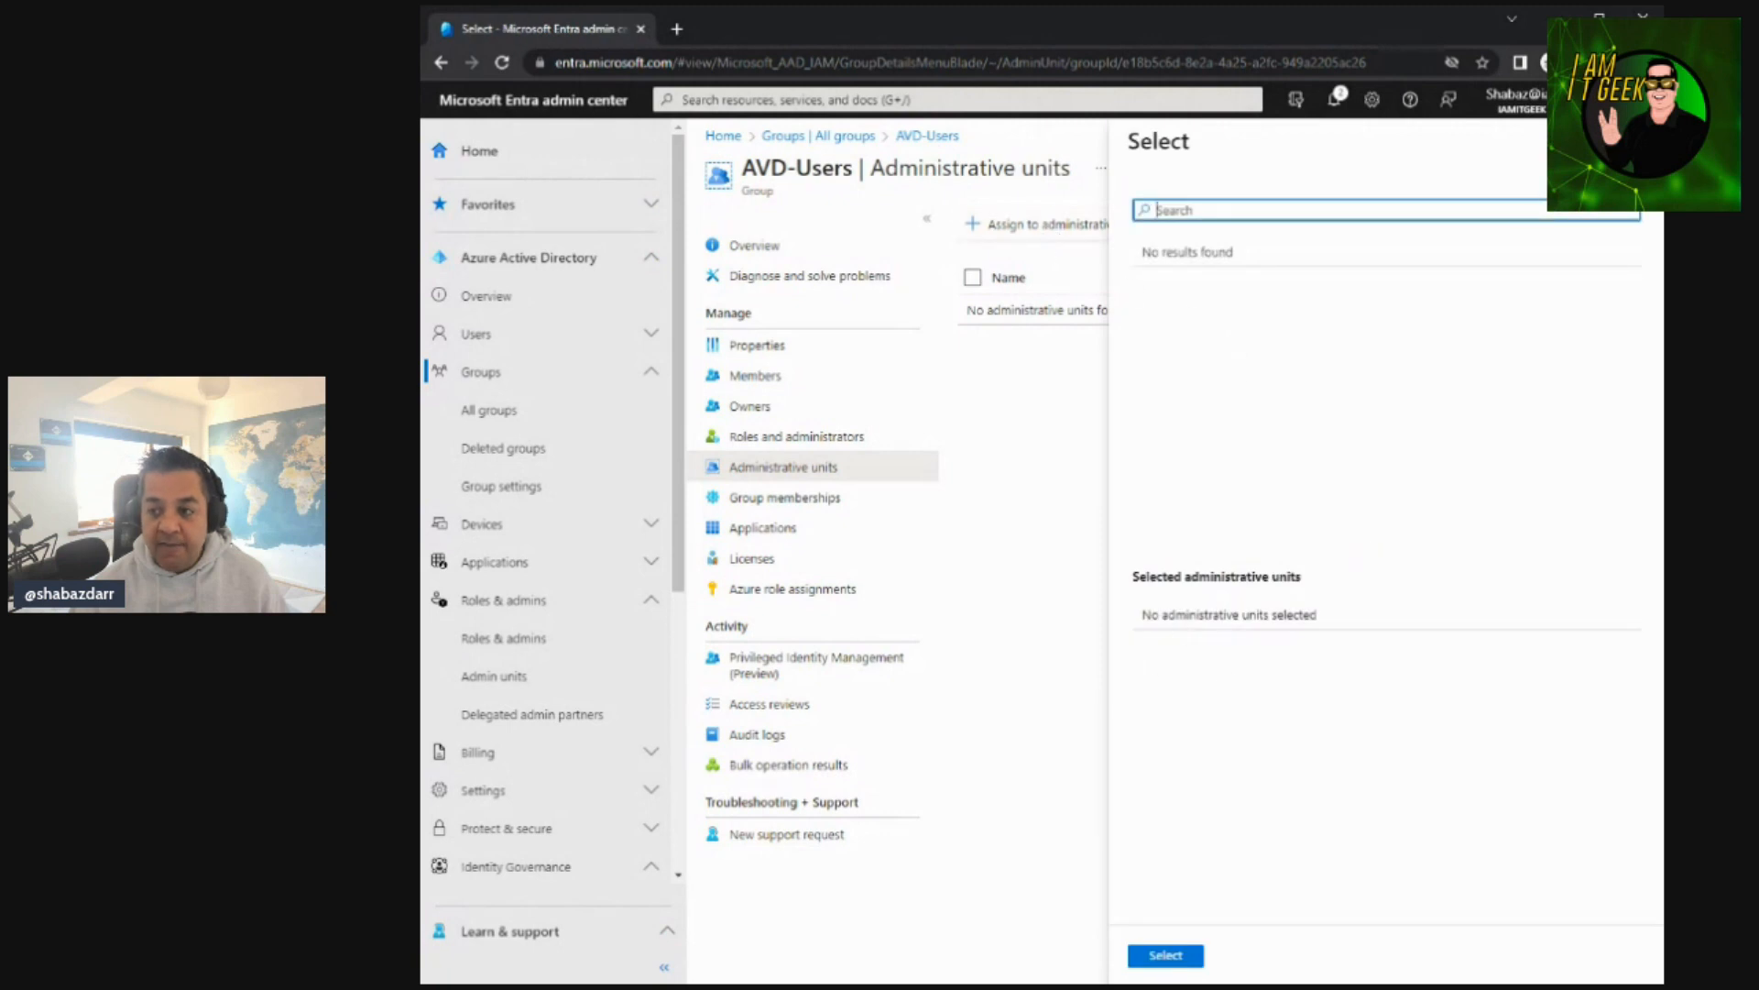
{"action": "left_click", "coordinate": [1640, 141]}
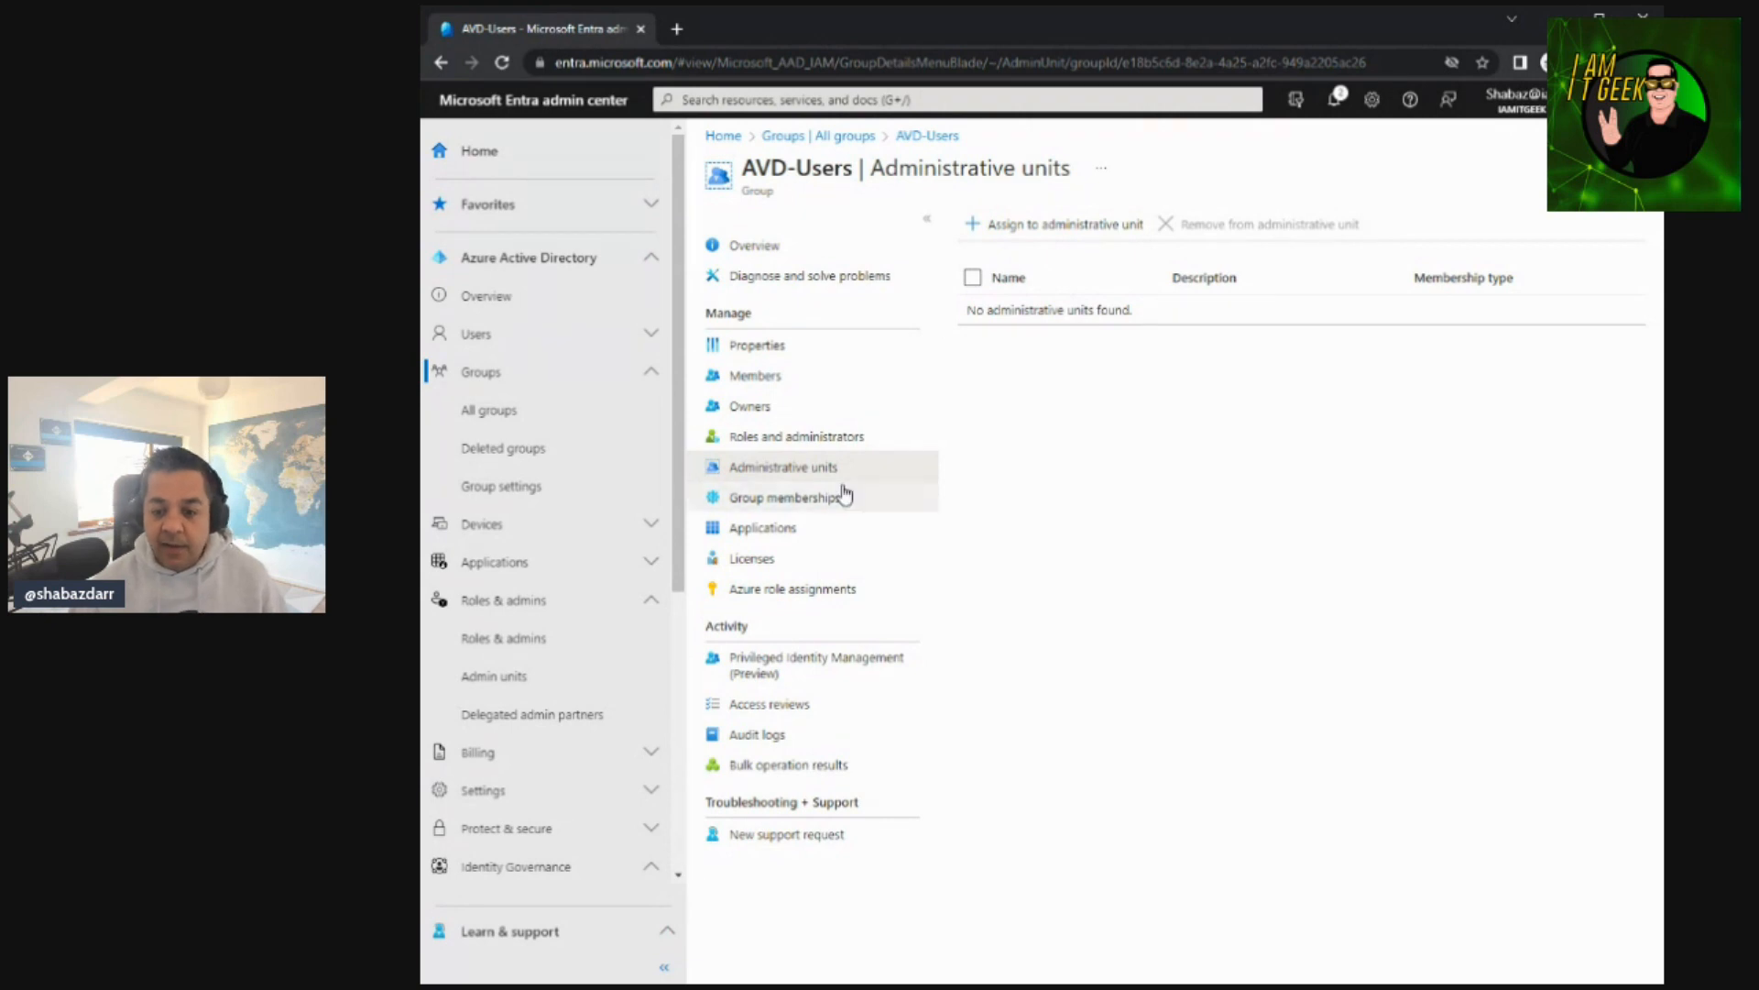
Add AVD-Users as a member of the AAD DC Administrators group and reload its group memberships
{"action": "left_click", "coordinate": [799, 497]}
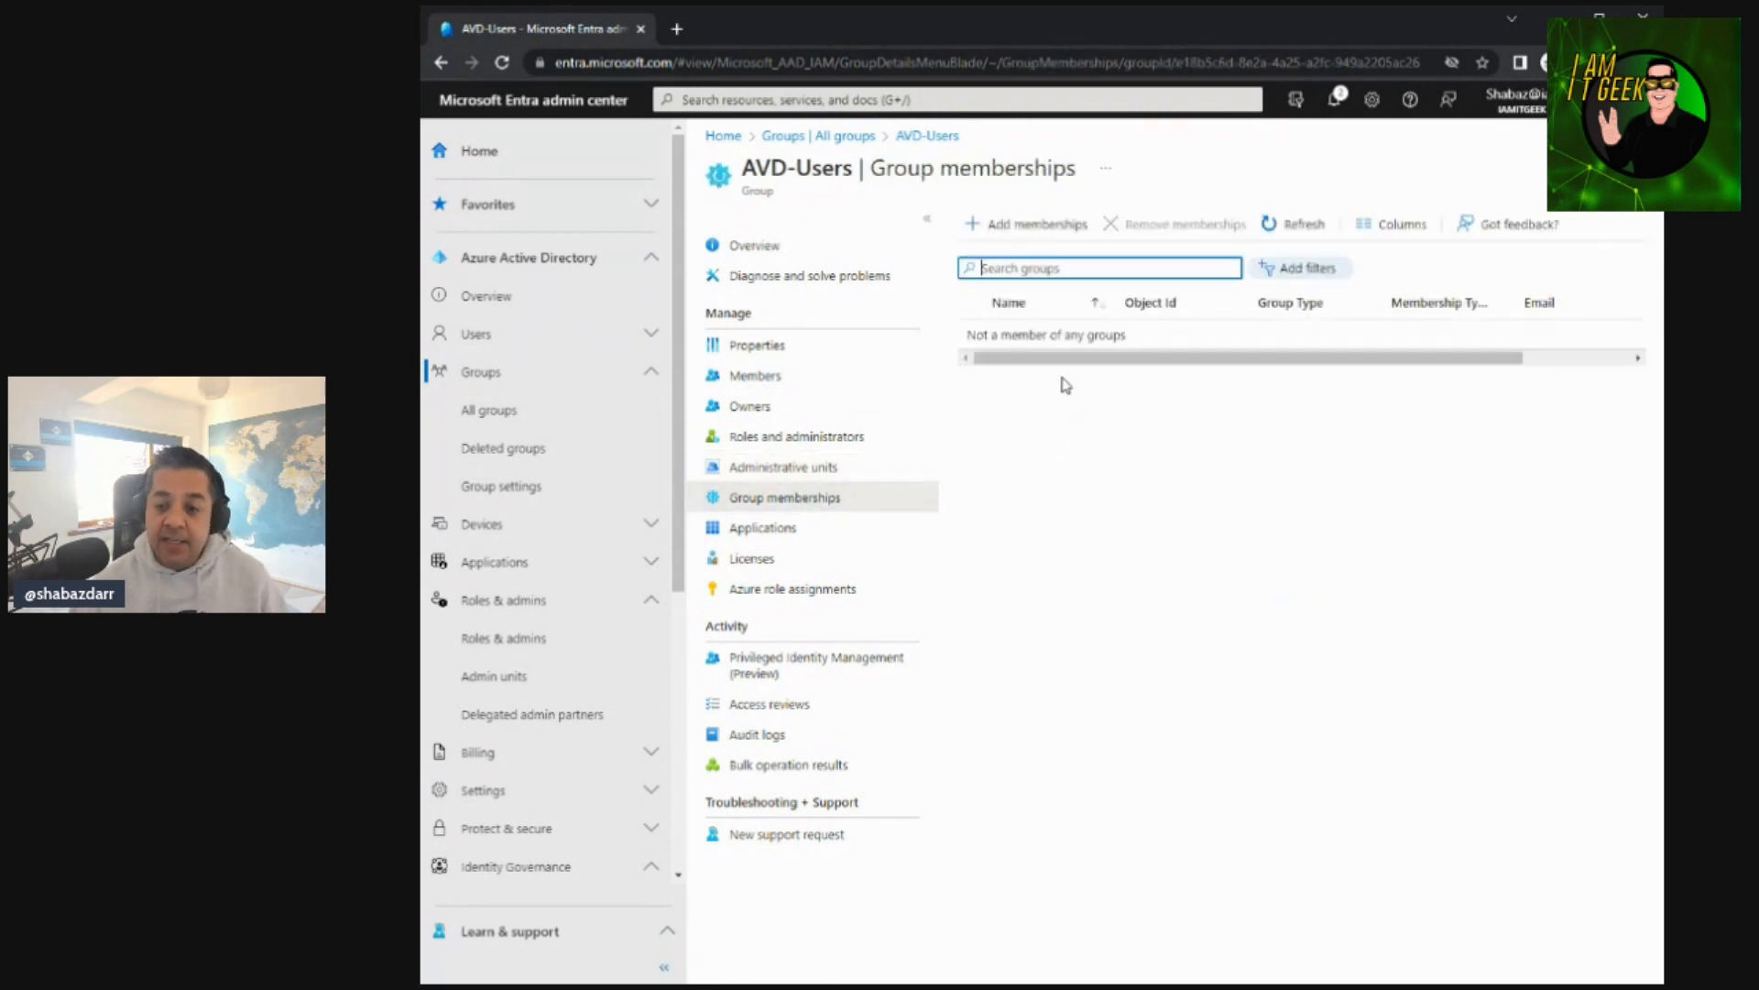
{"action": "left_click", "coordinate": [1045, 236]}
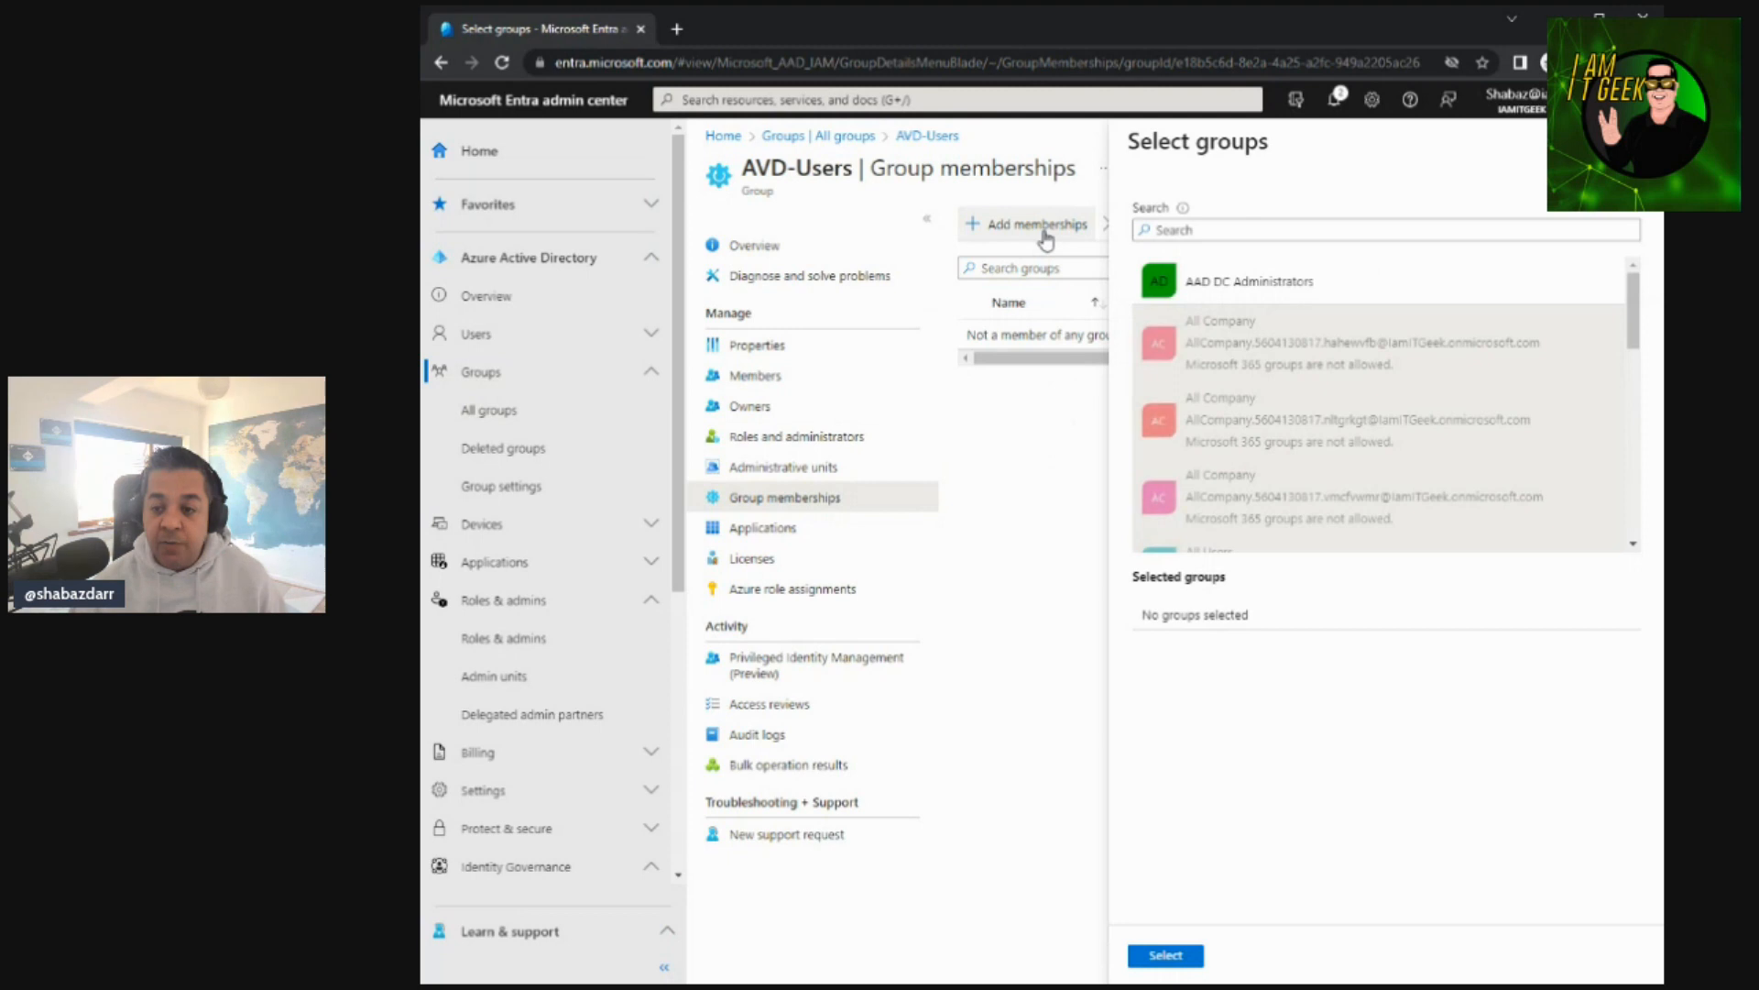
{"action": "left_click", "coordinate": [1271, 294]}
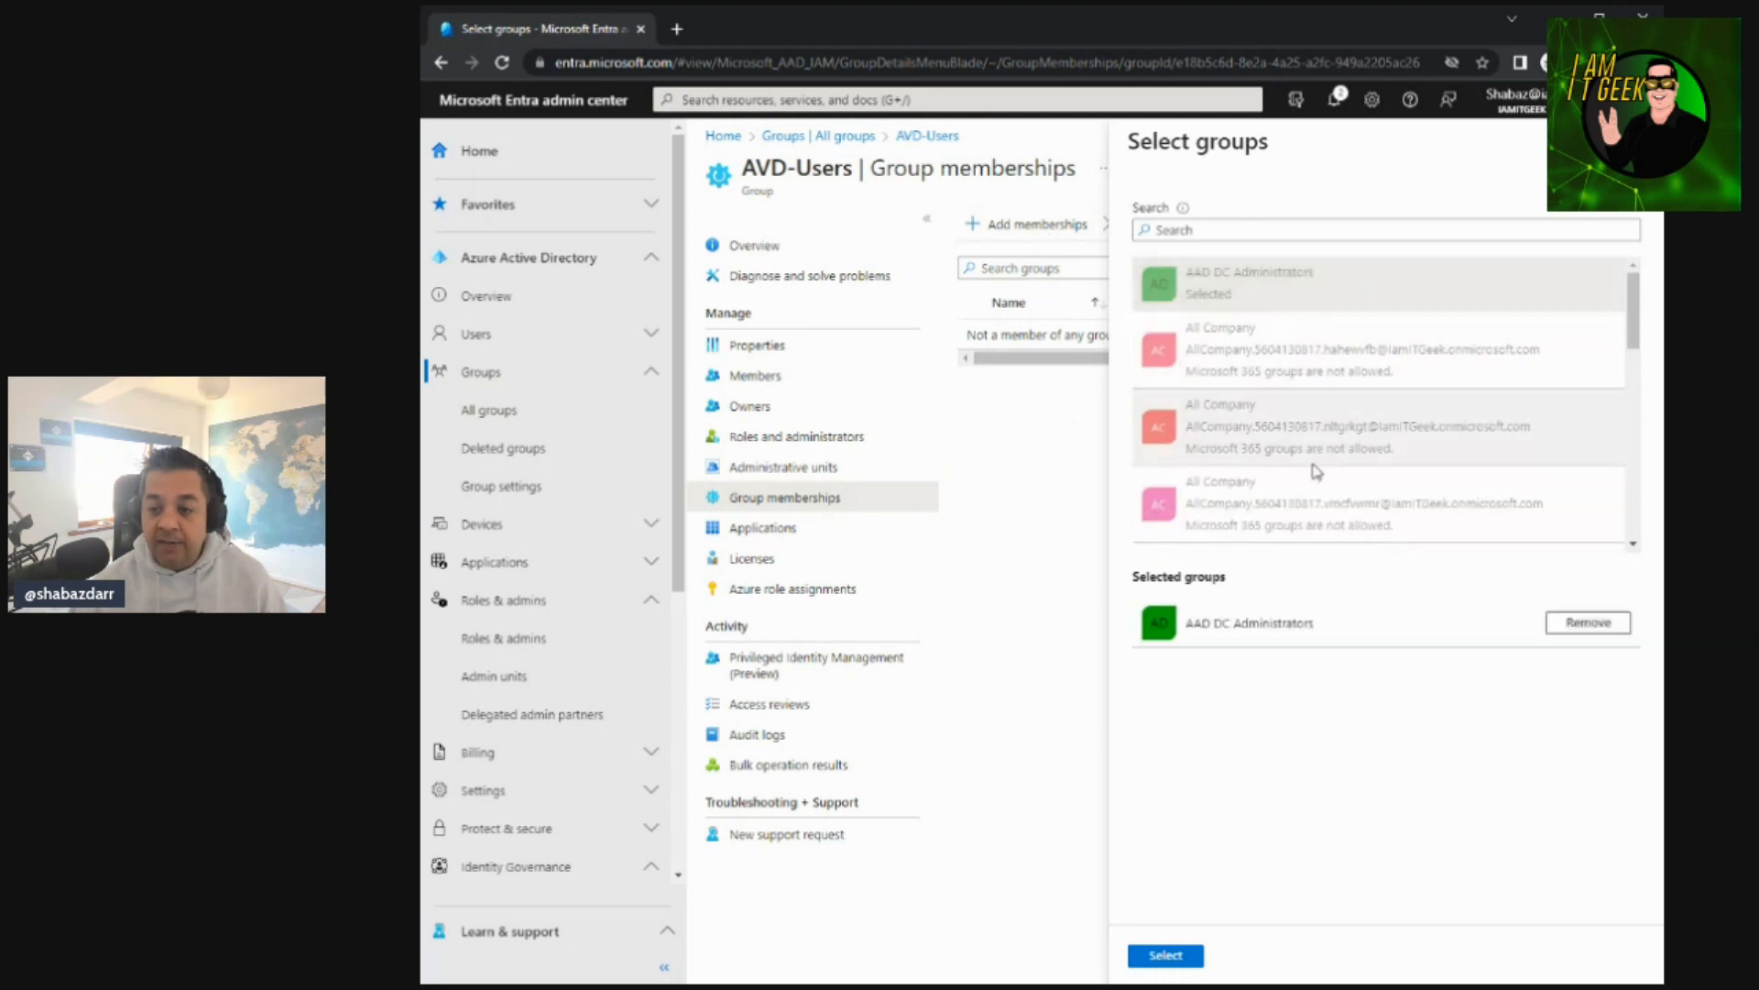
{"action": "left_click", "coordinate": [1179, 964]}
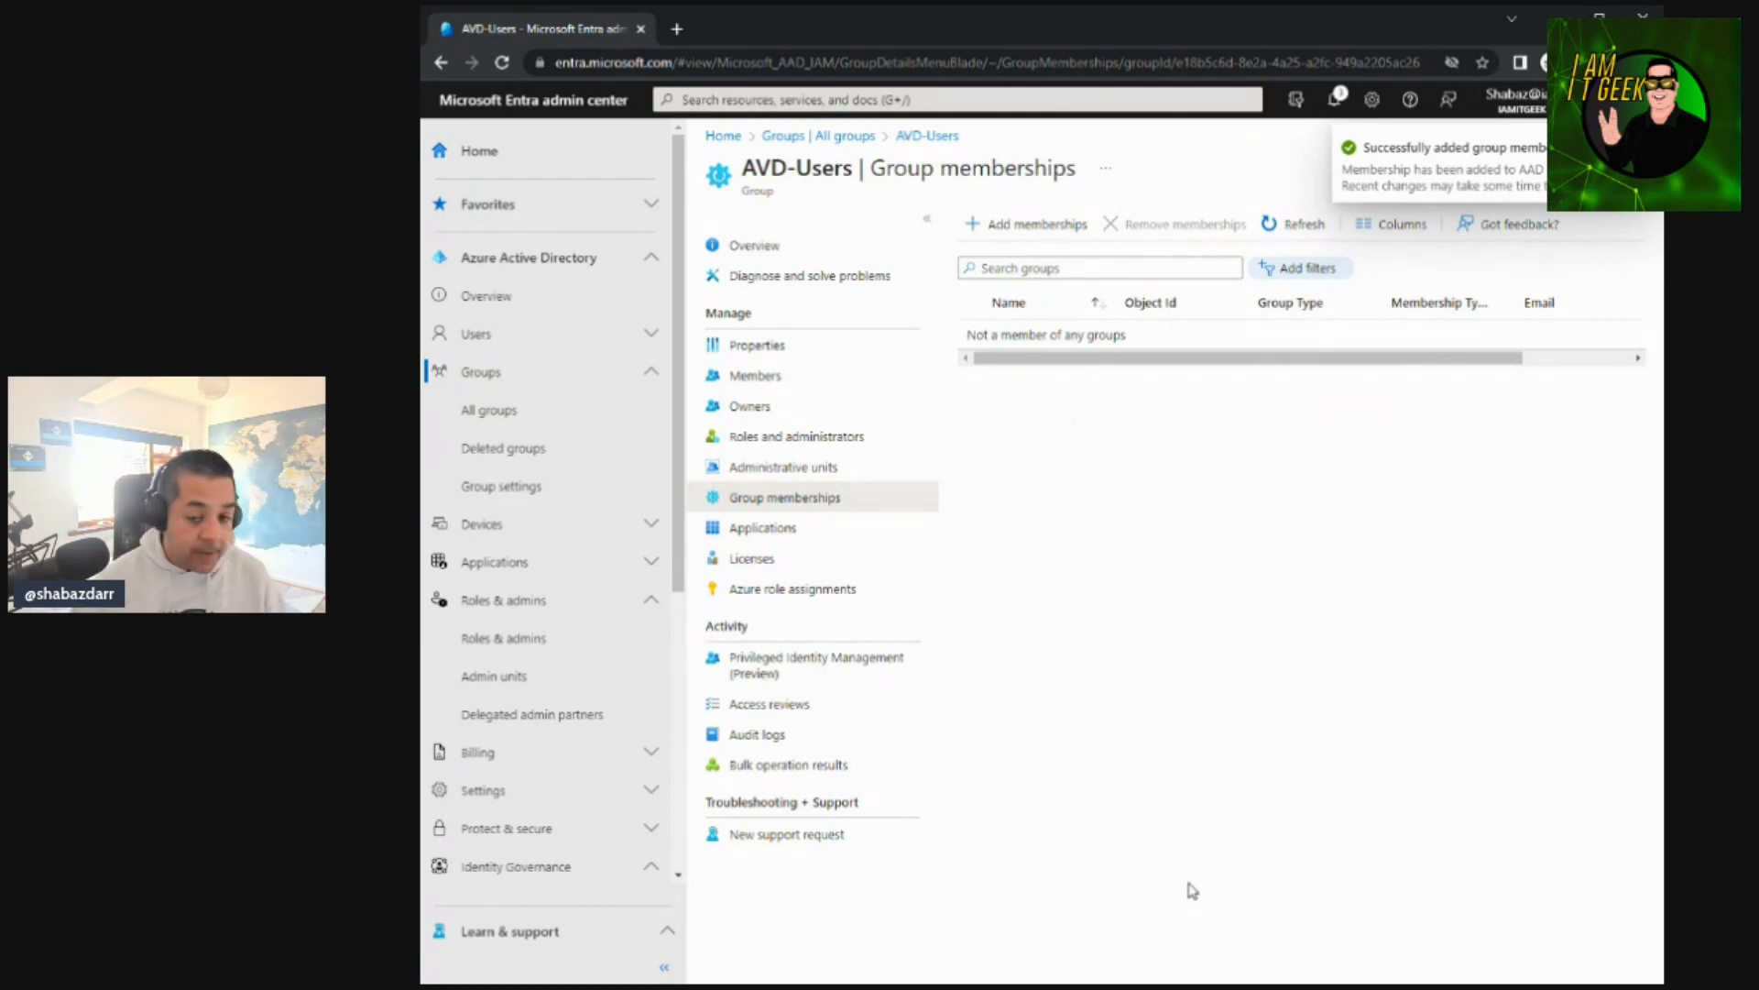
{"action": "left_click", "coordinate": [1291, 227]}
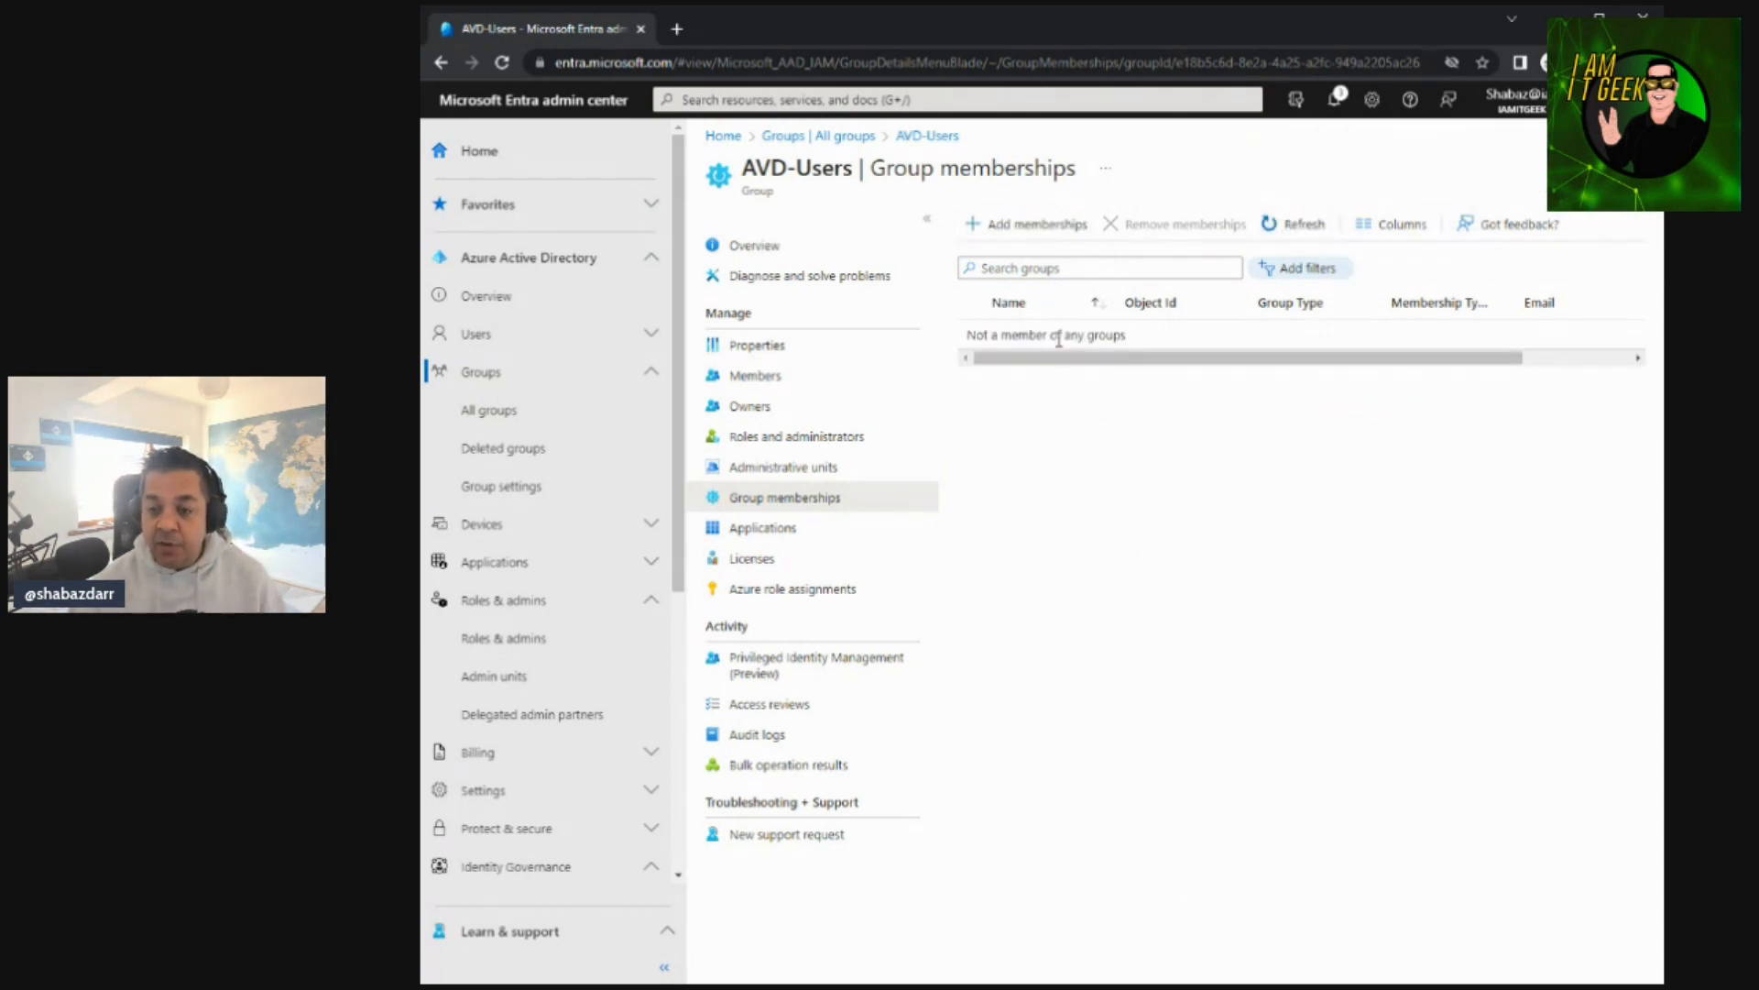
{"action": "left_click", "coordinate": [1292, 224]}
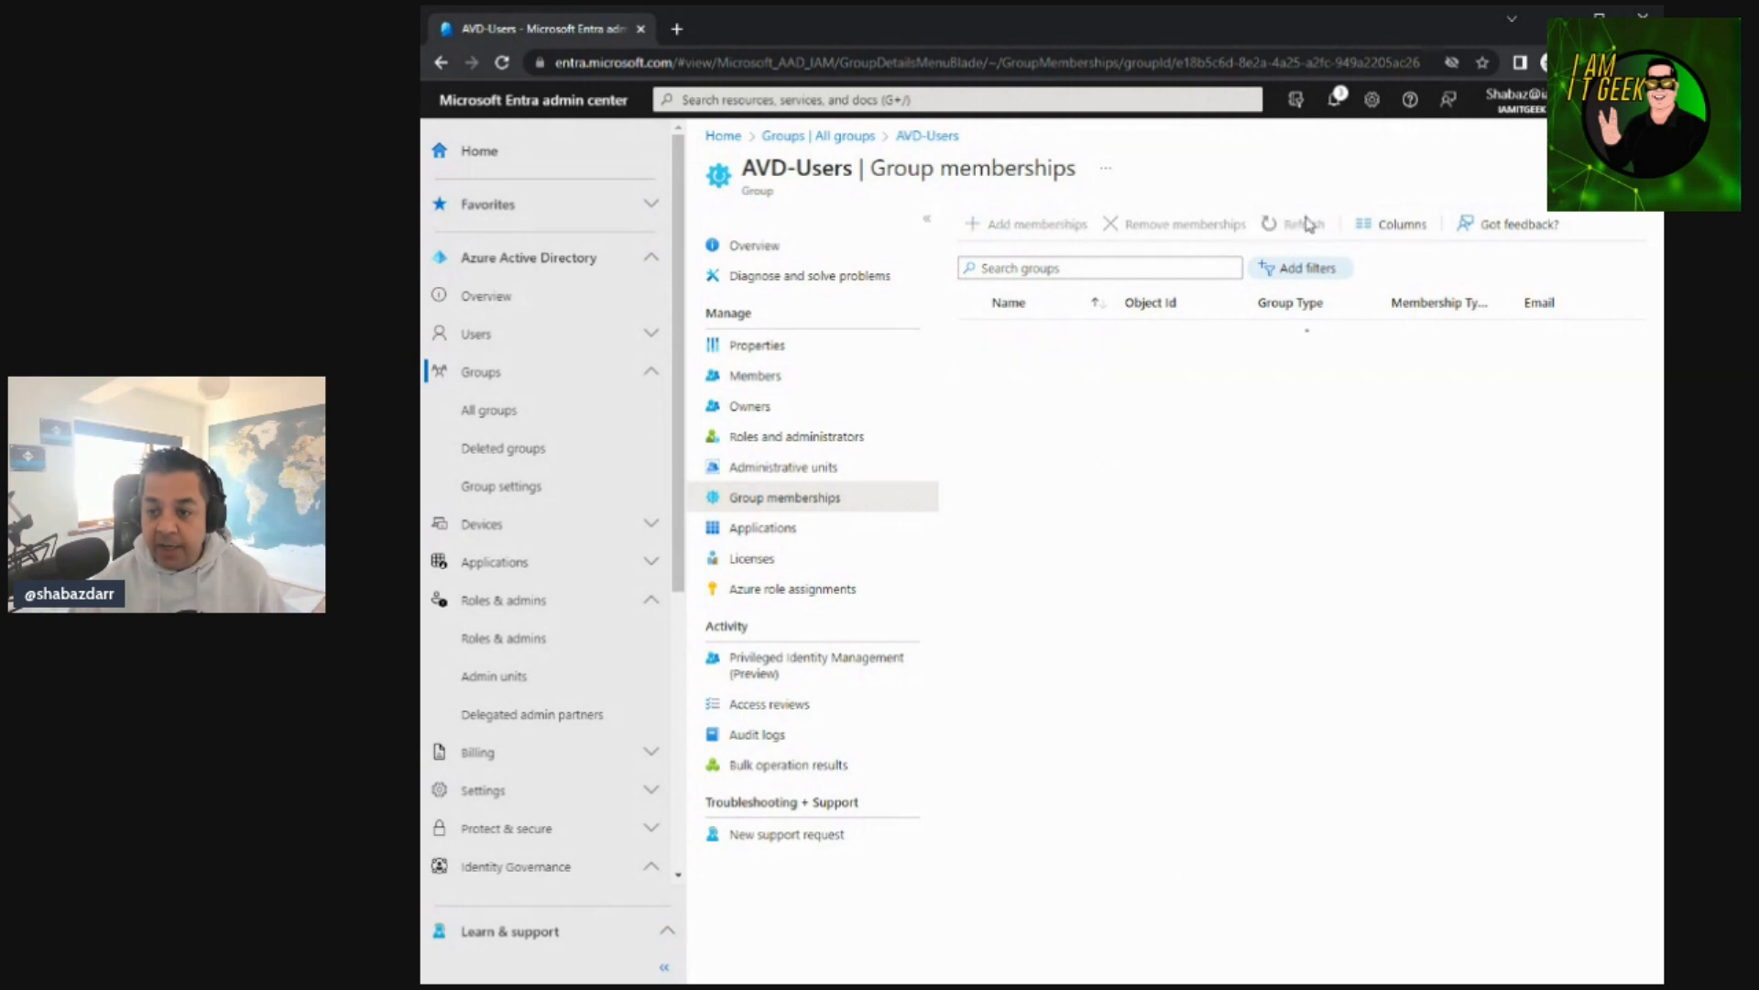
{"action": "left_click", "coordinate": [796, 526]}
{"action": "left_click", "coordinate": [791, 503]}
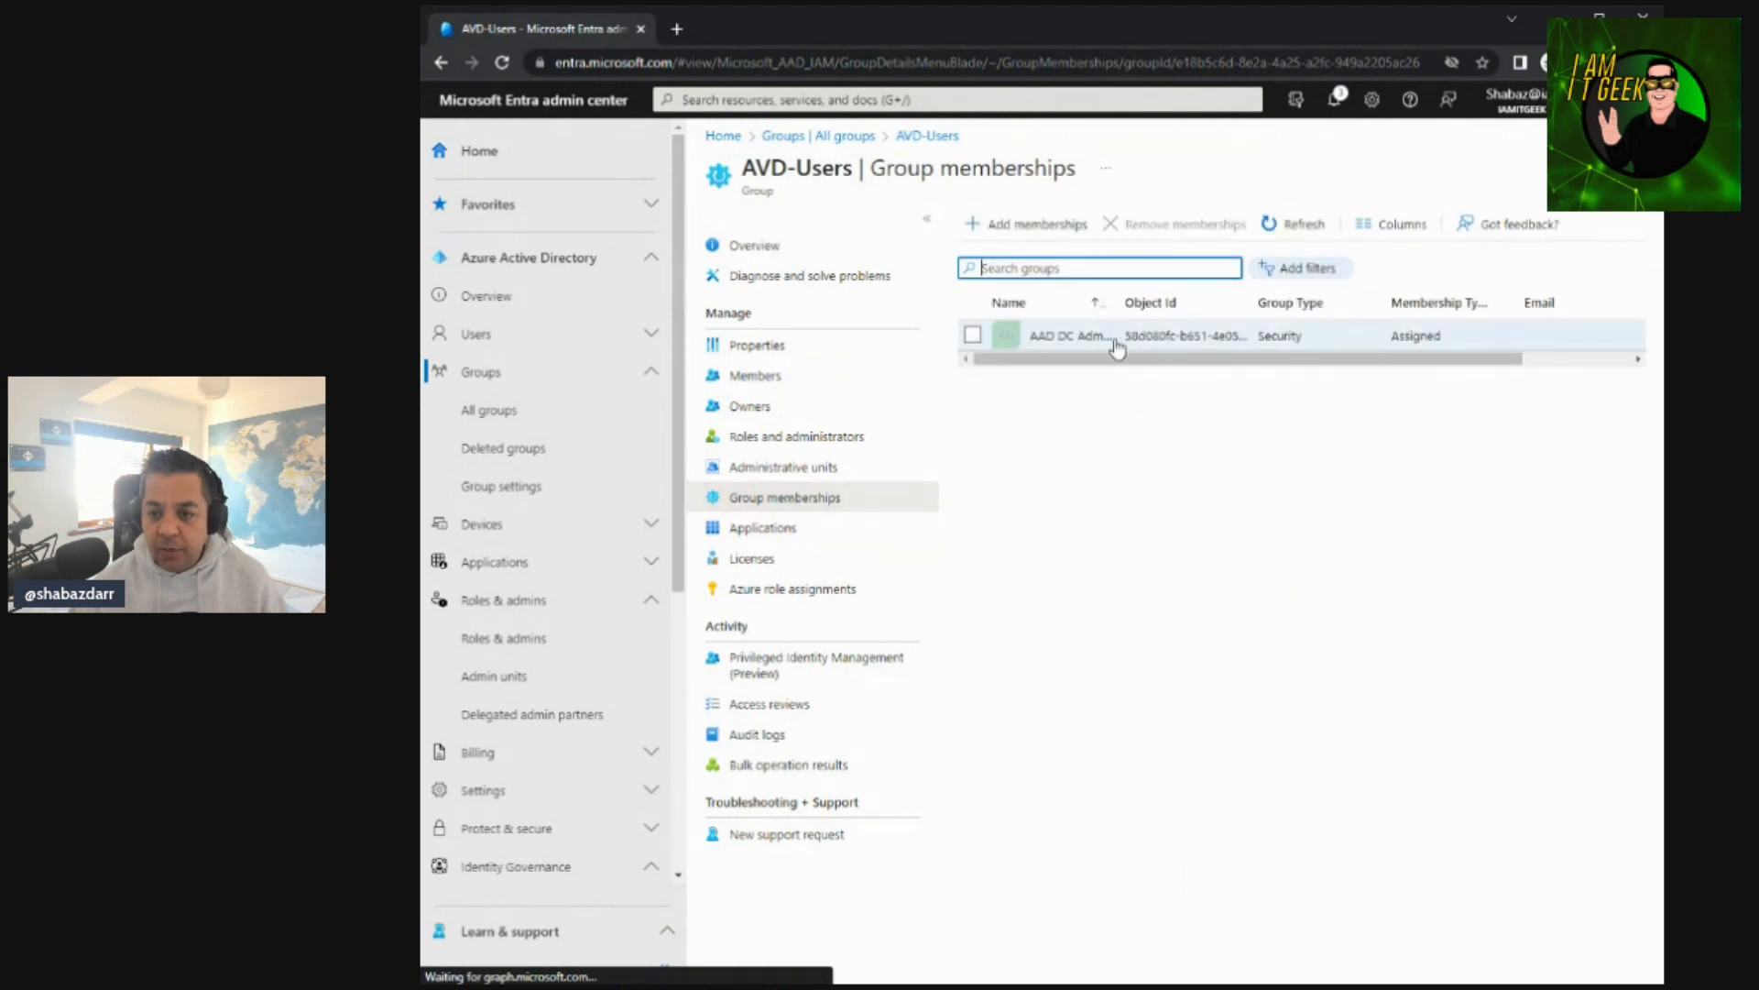
Remove AVD-Users from the AAD DC Administrators group and confirm the removal
{"action": "left_click", "coordinate": [976, 337]}
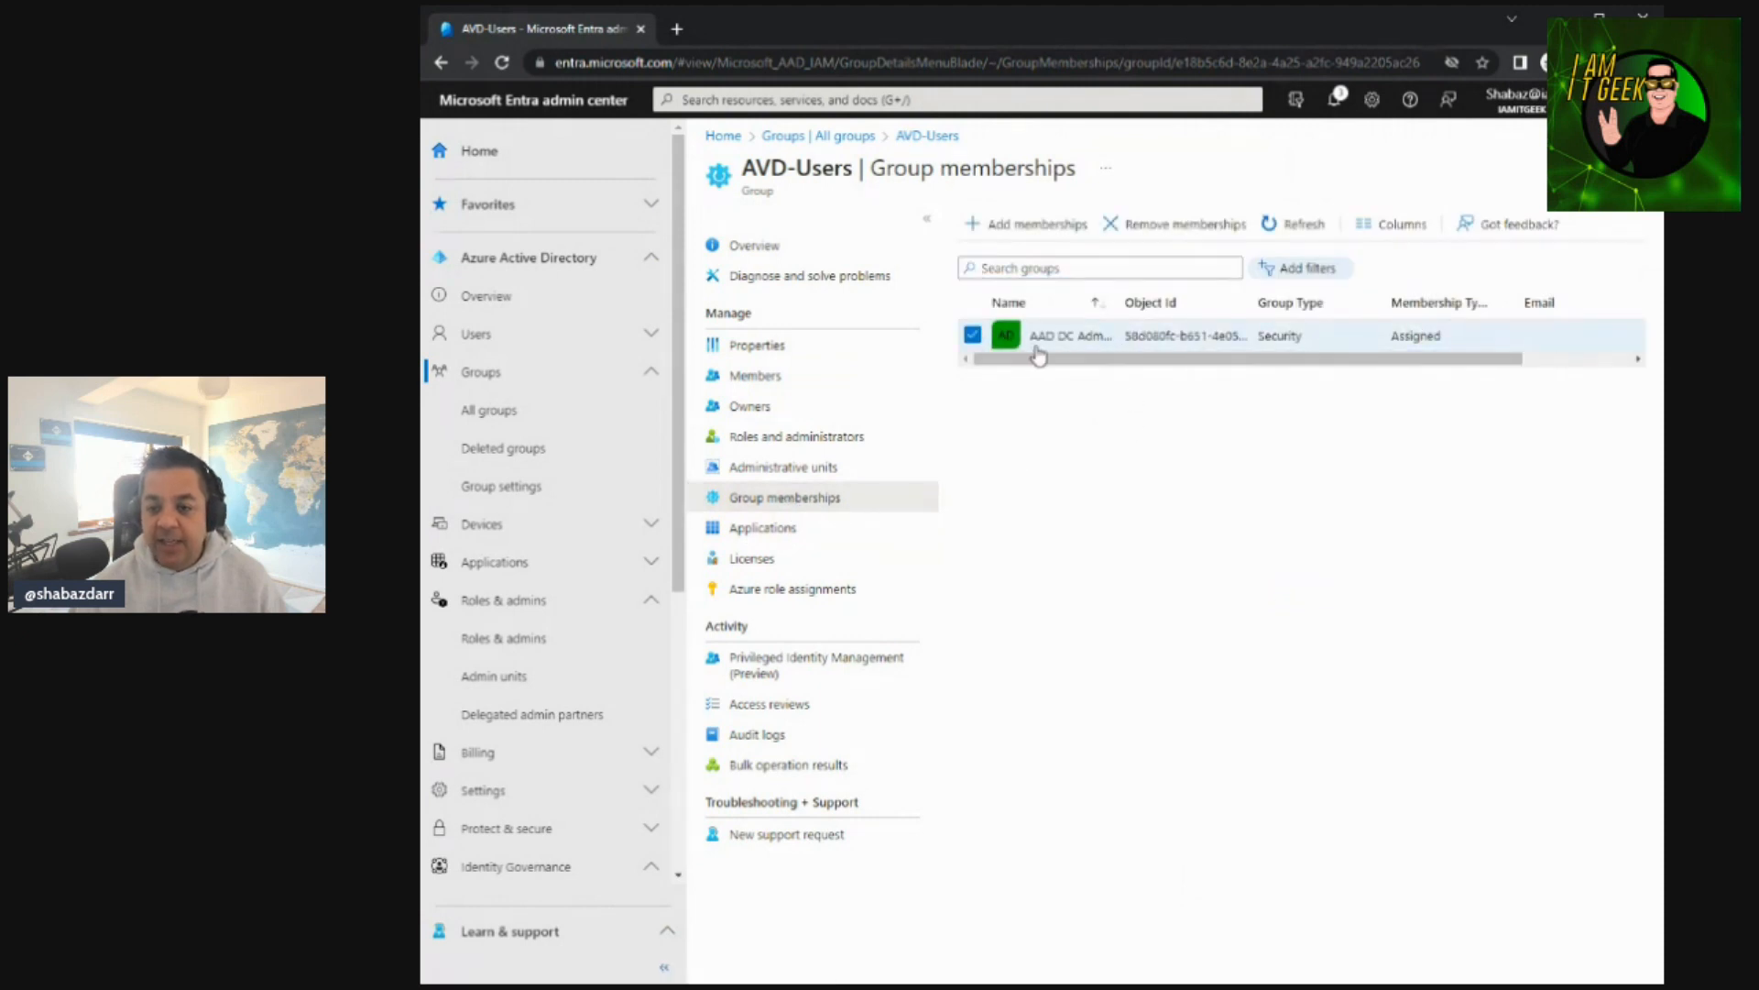
{"action": "left_click", "coordinate": [1175, 225]}
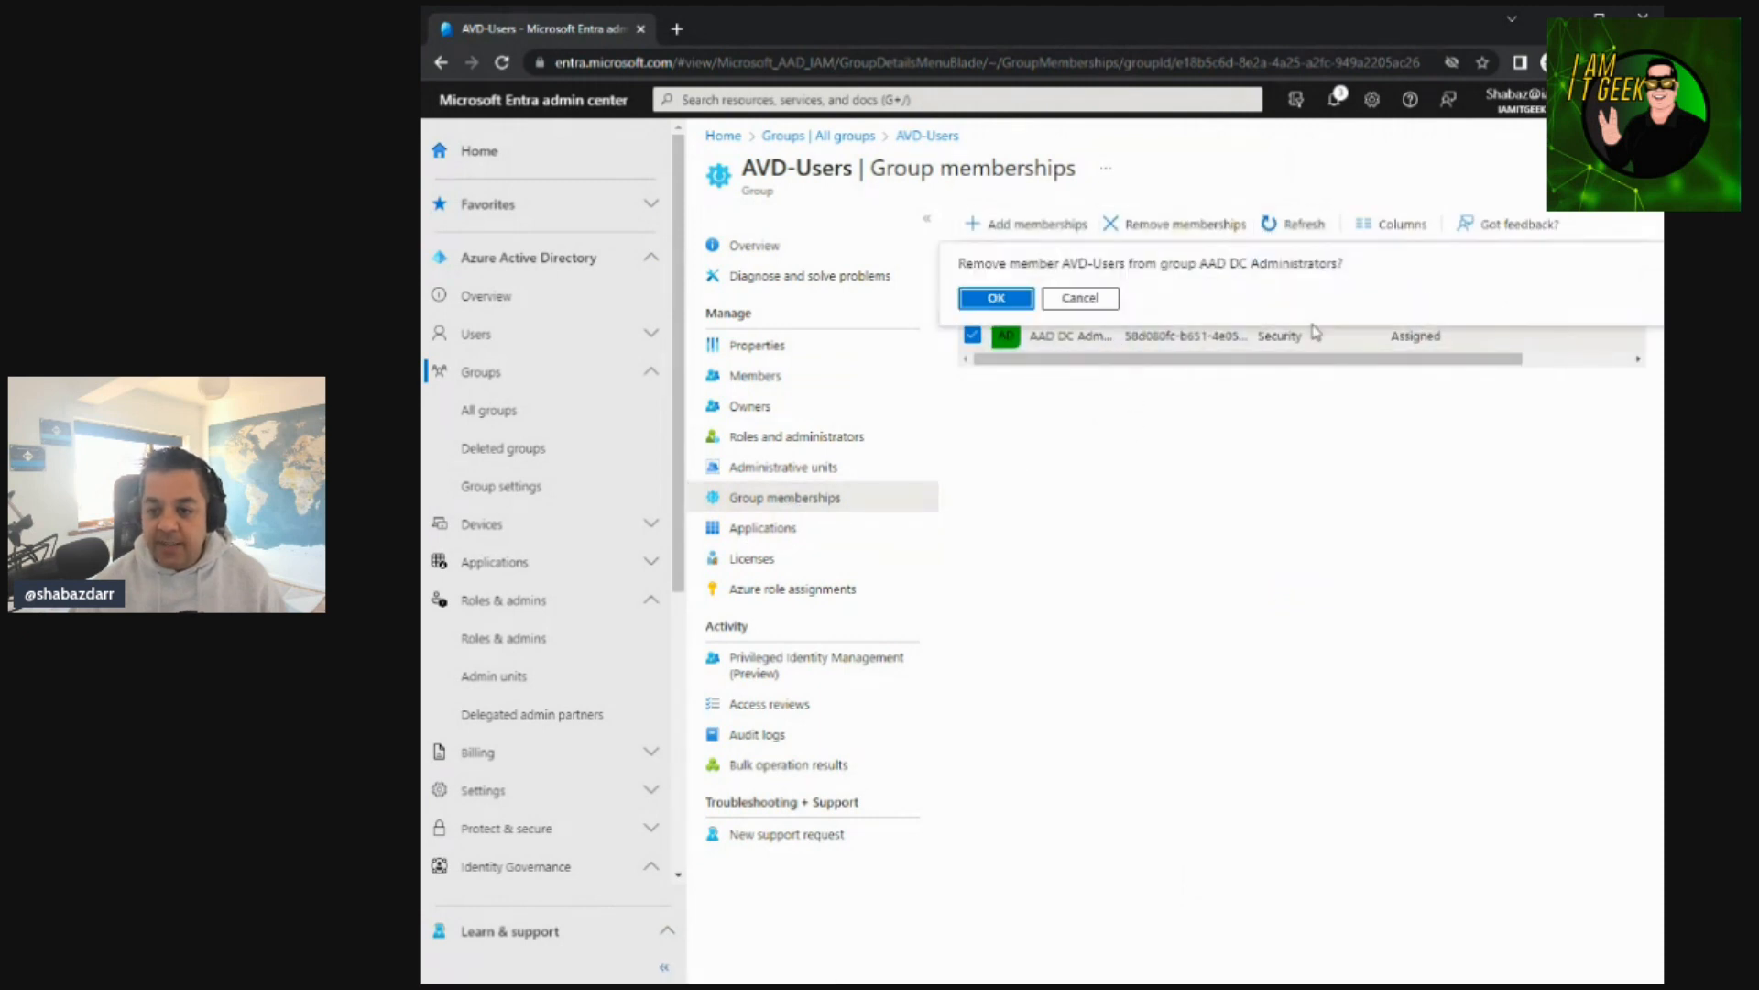
{"action": "left_click", "coordinate": [996, 298]}
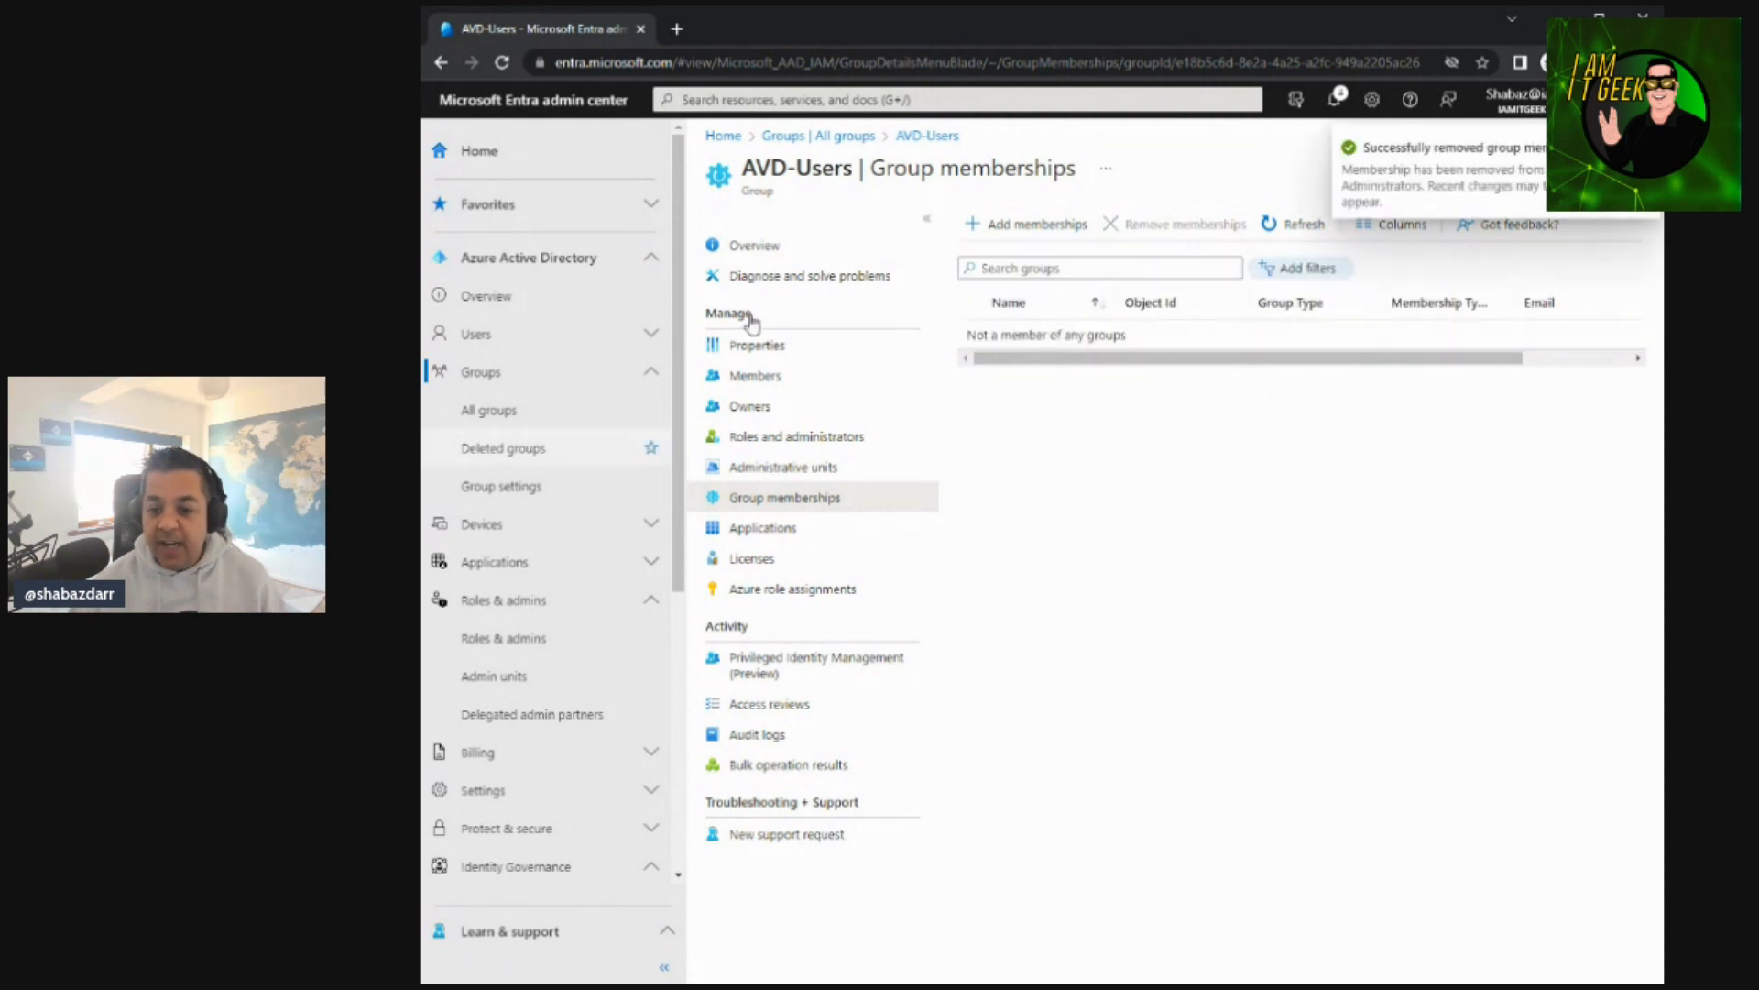
Review the group's application assignments, collapse the Groups navigation entries and reveal those under Applications
{"action": "left_click", "coordinate": [753, 533]}
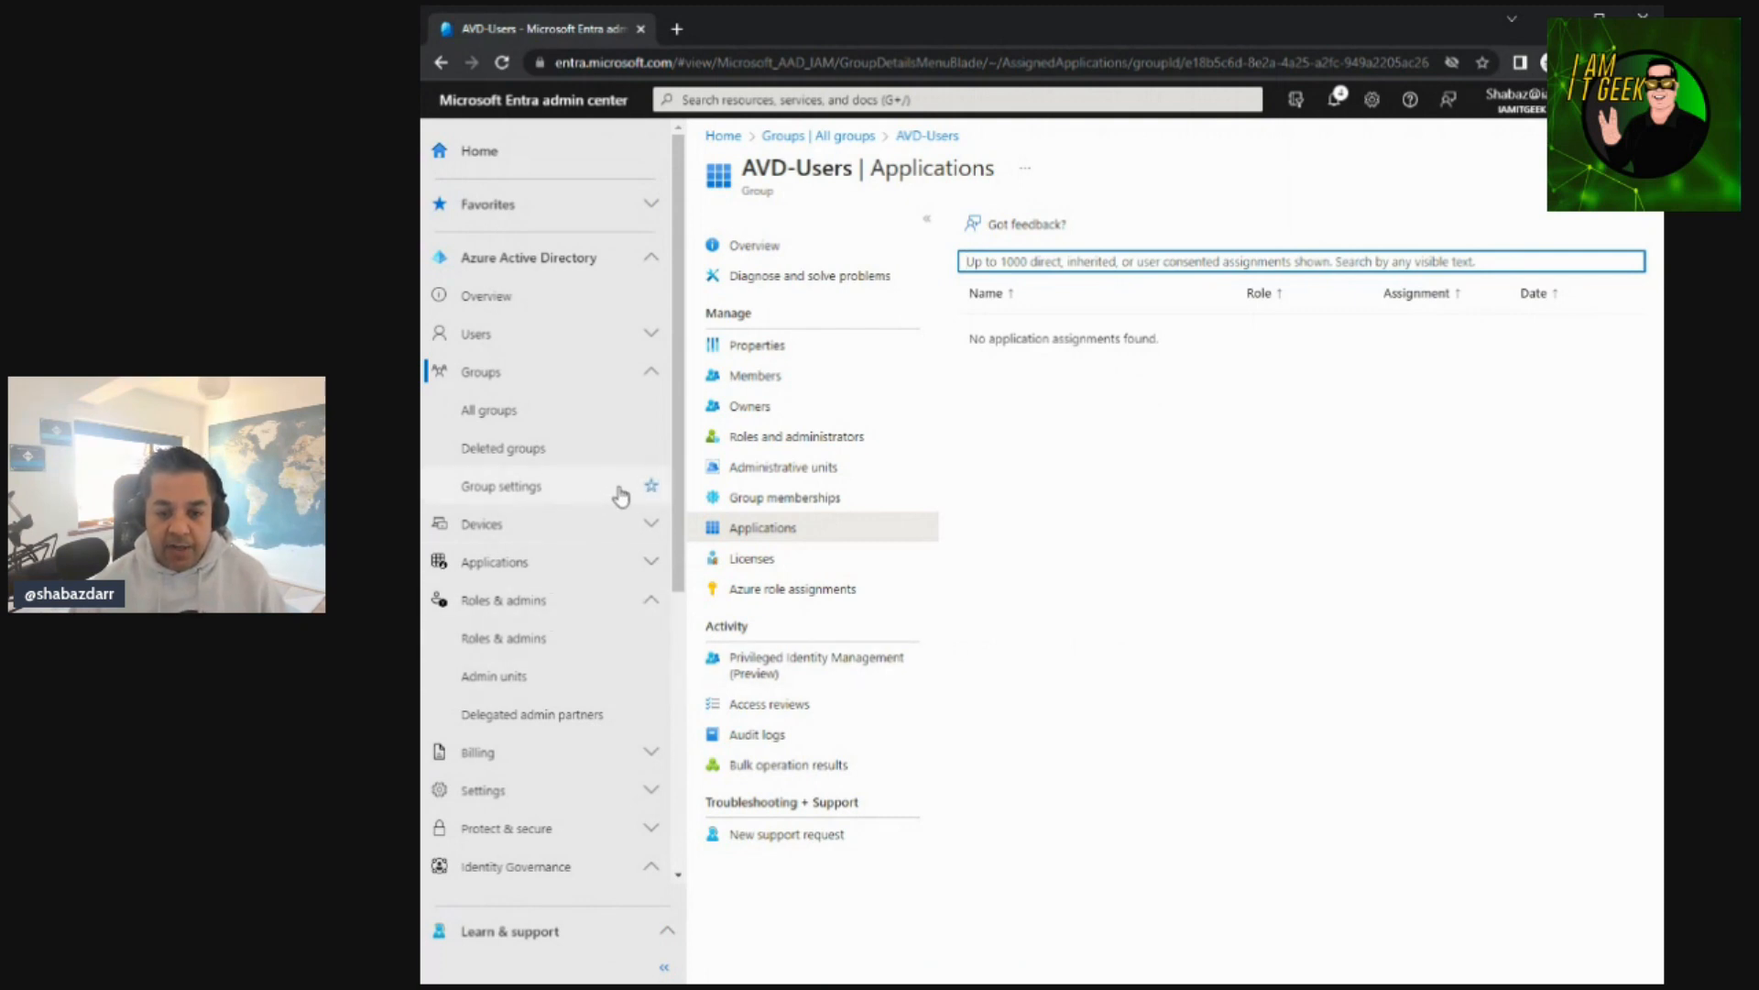
{"action": "left_click", "coordinate": [652, 372]}
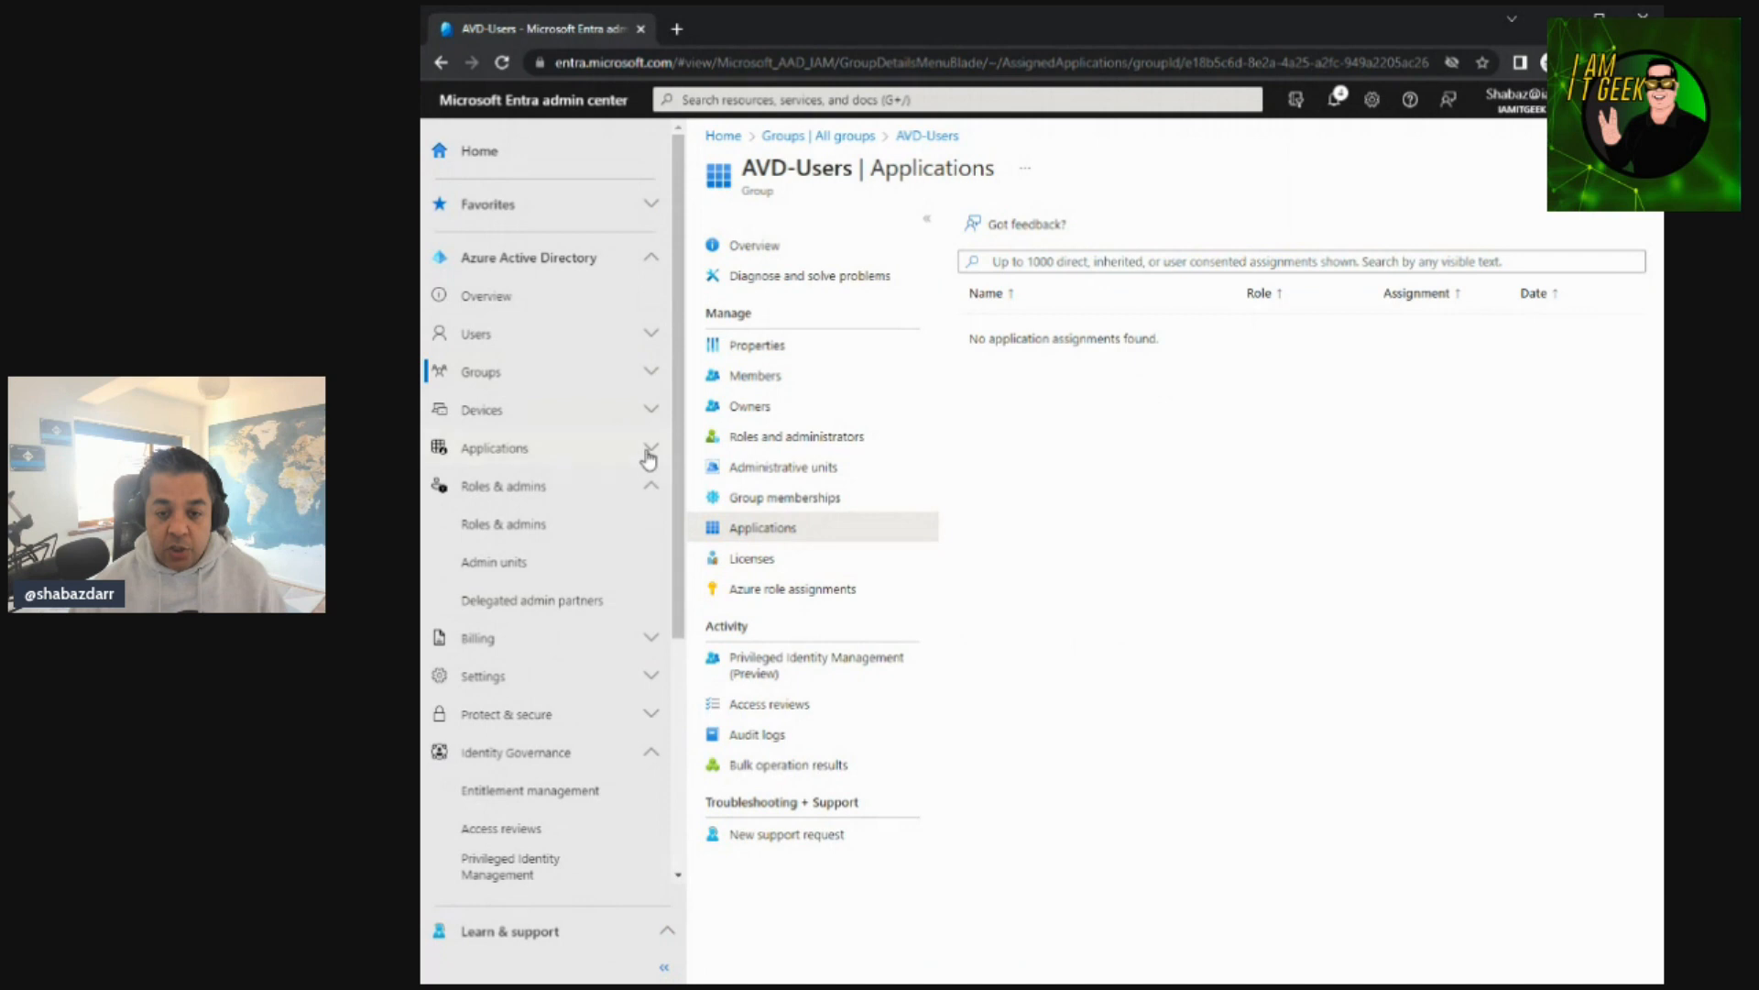
{"action": "left_click", "coordinate": [651, 448]}
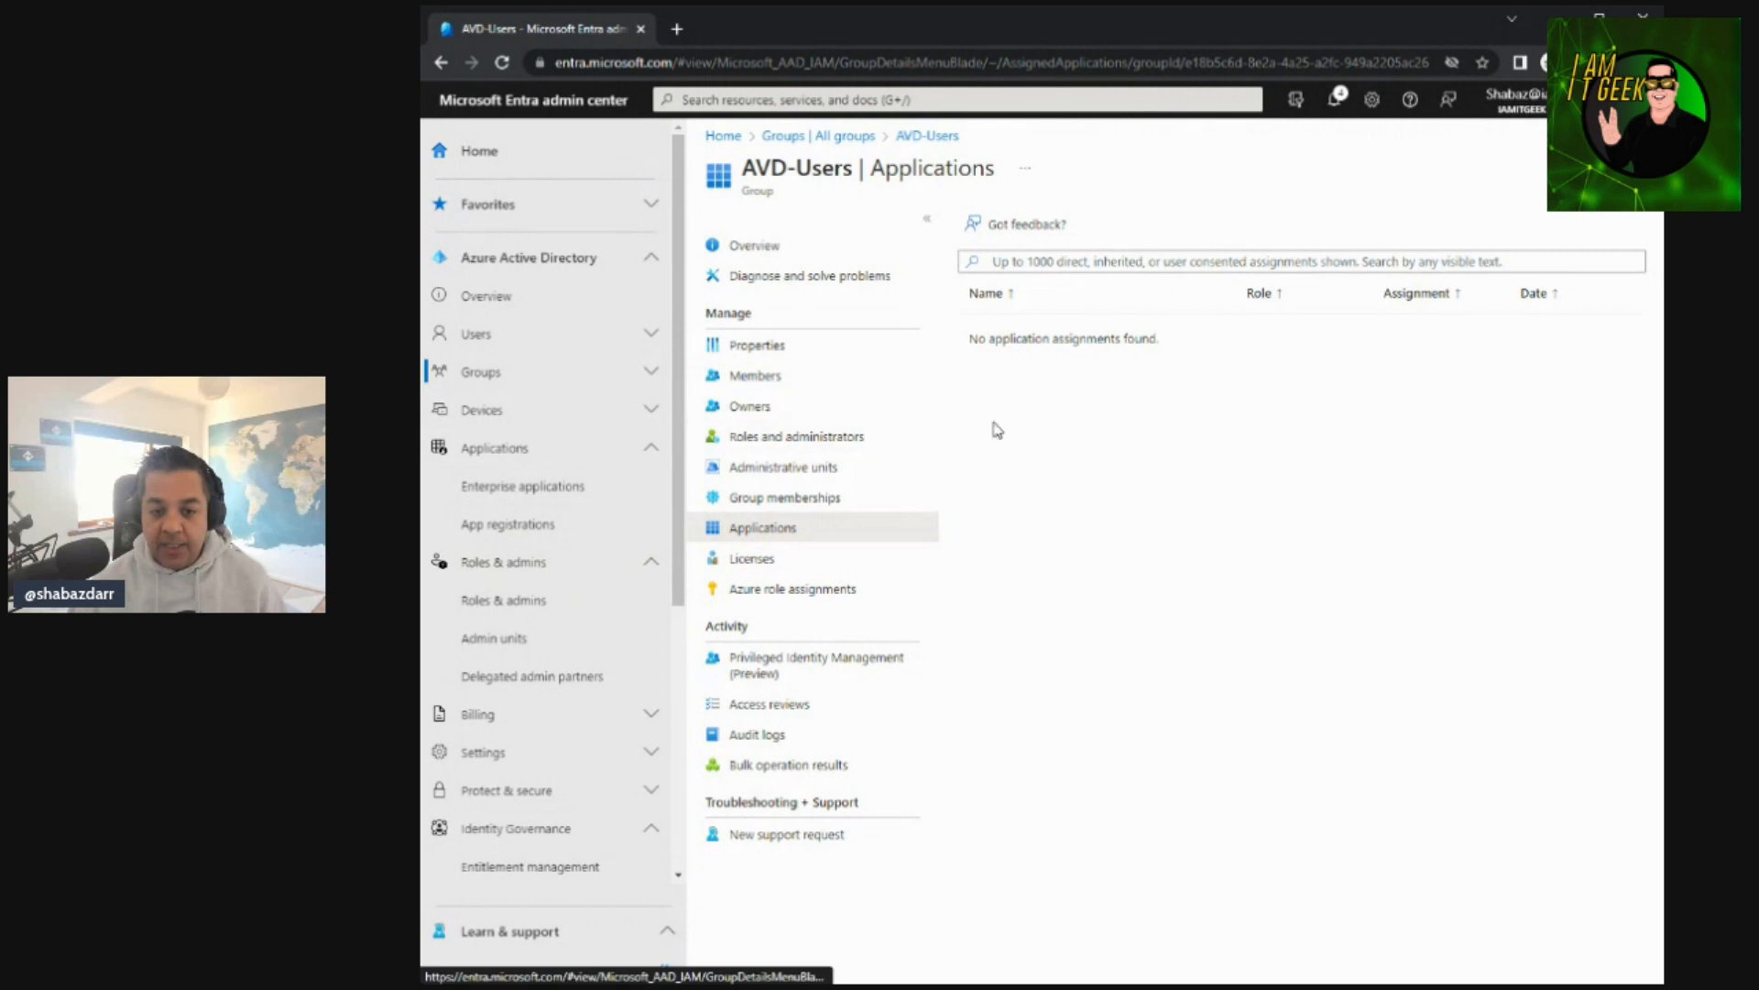
Assign the Enterprise Mobility + Security E5 license with all its services to AVD-Users and return to the group's licenses
{"action": "left_click", "coordinate": [772, 556]}
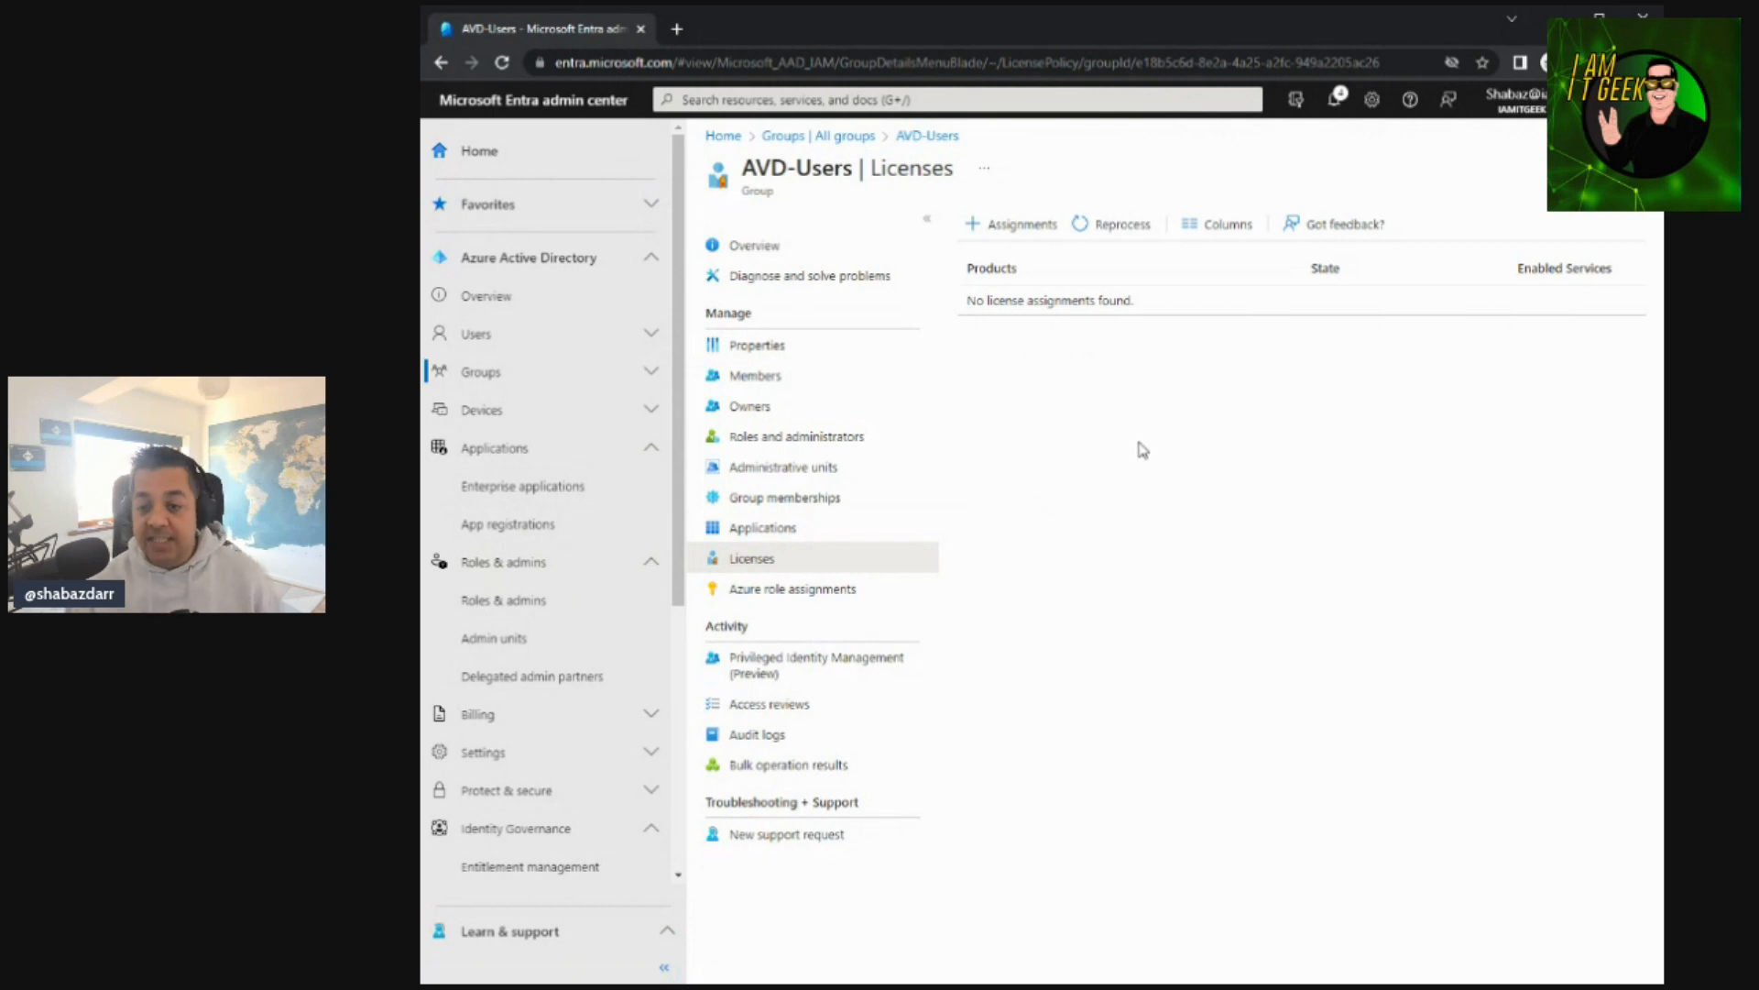
{"action": "left_click", "coordinate": [1021, 228]}
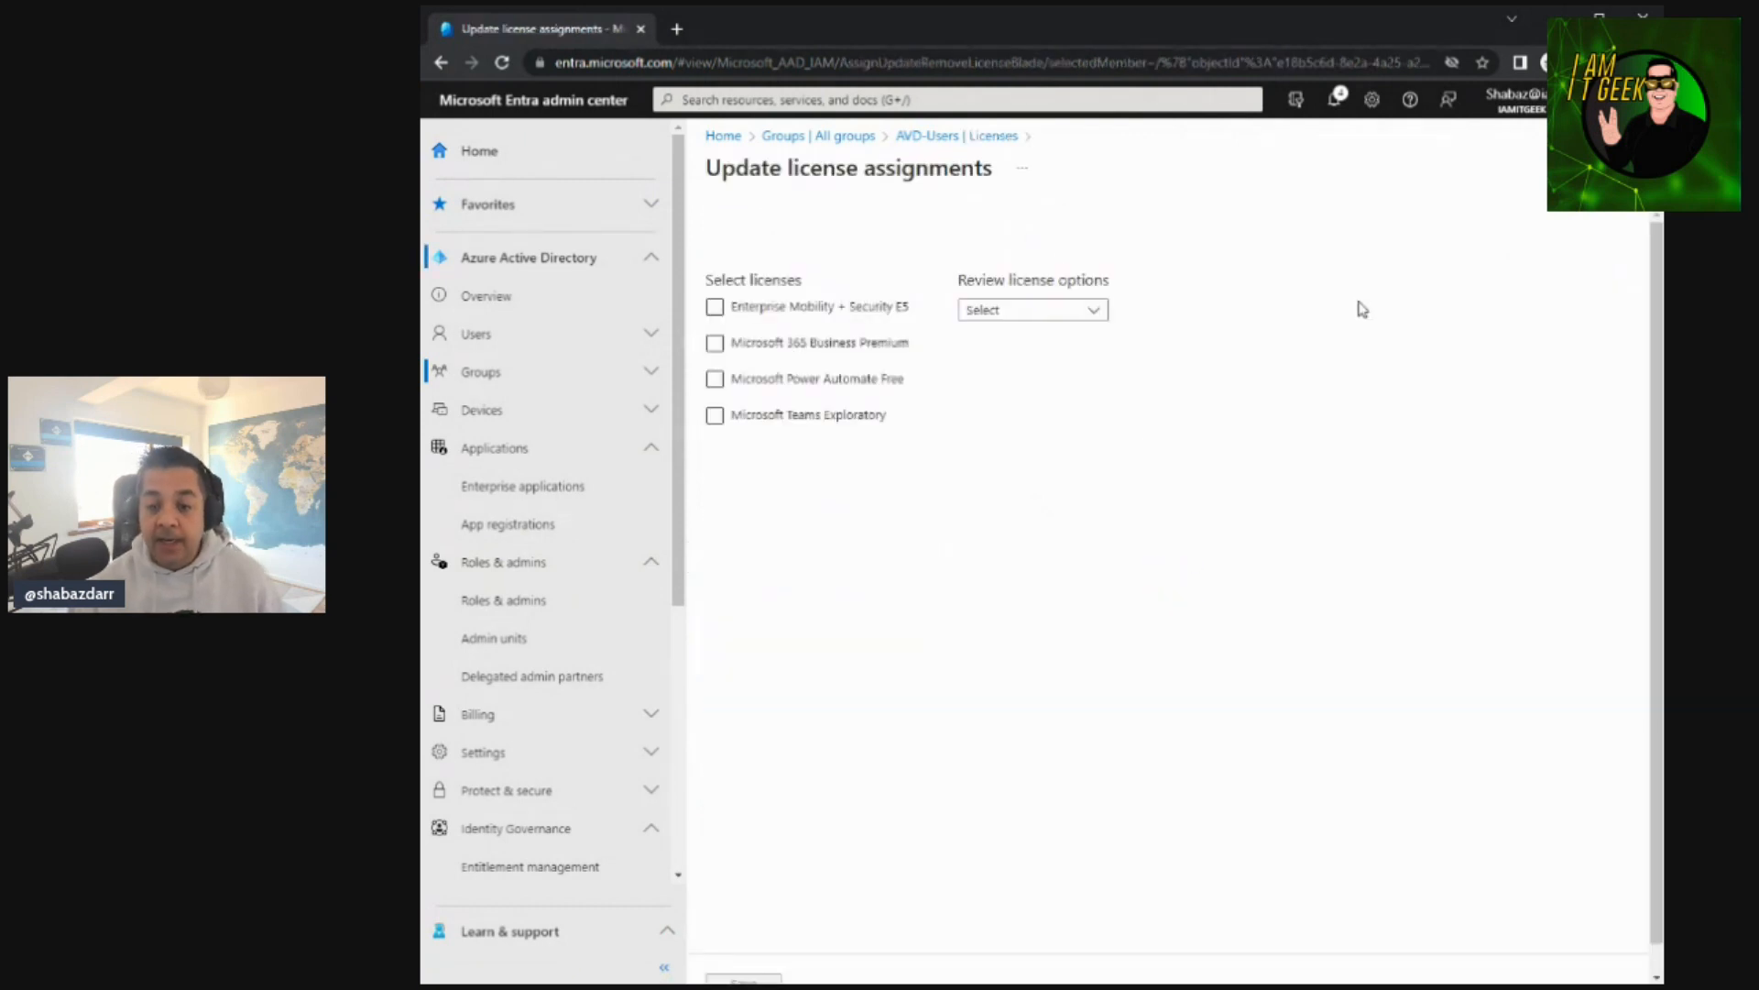
{"action": "left_click", "coordinate": [714, 310]}
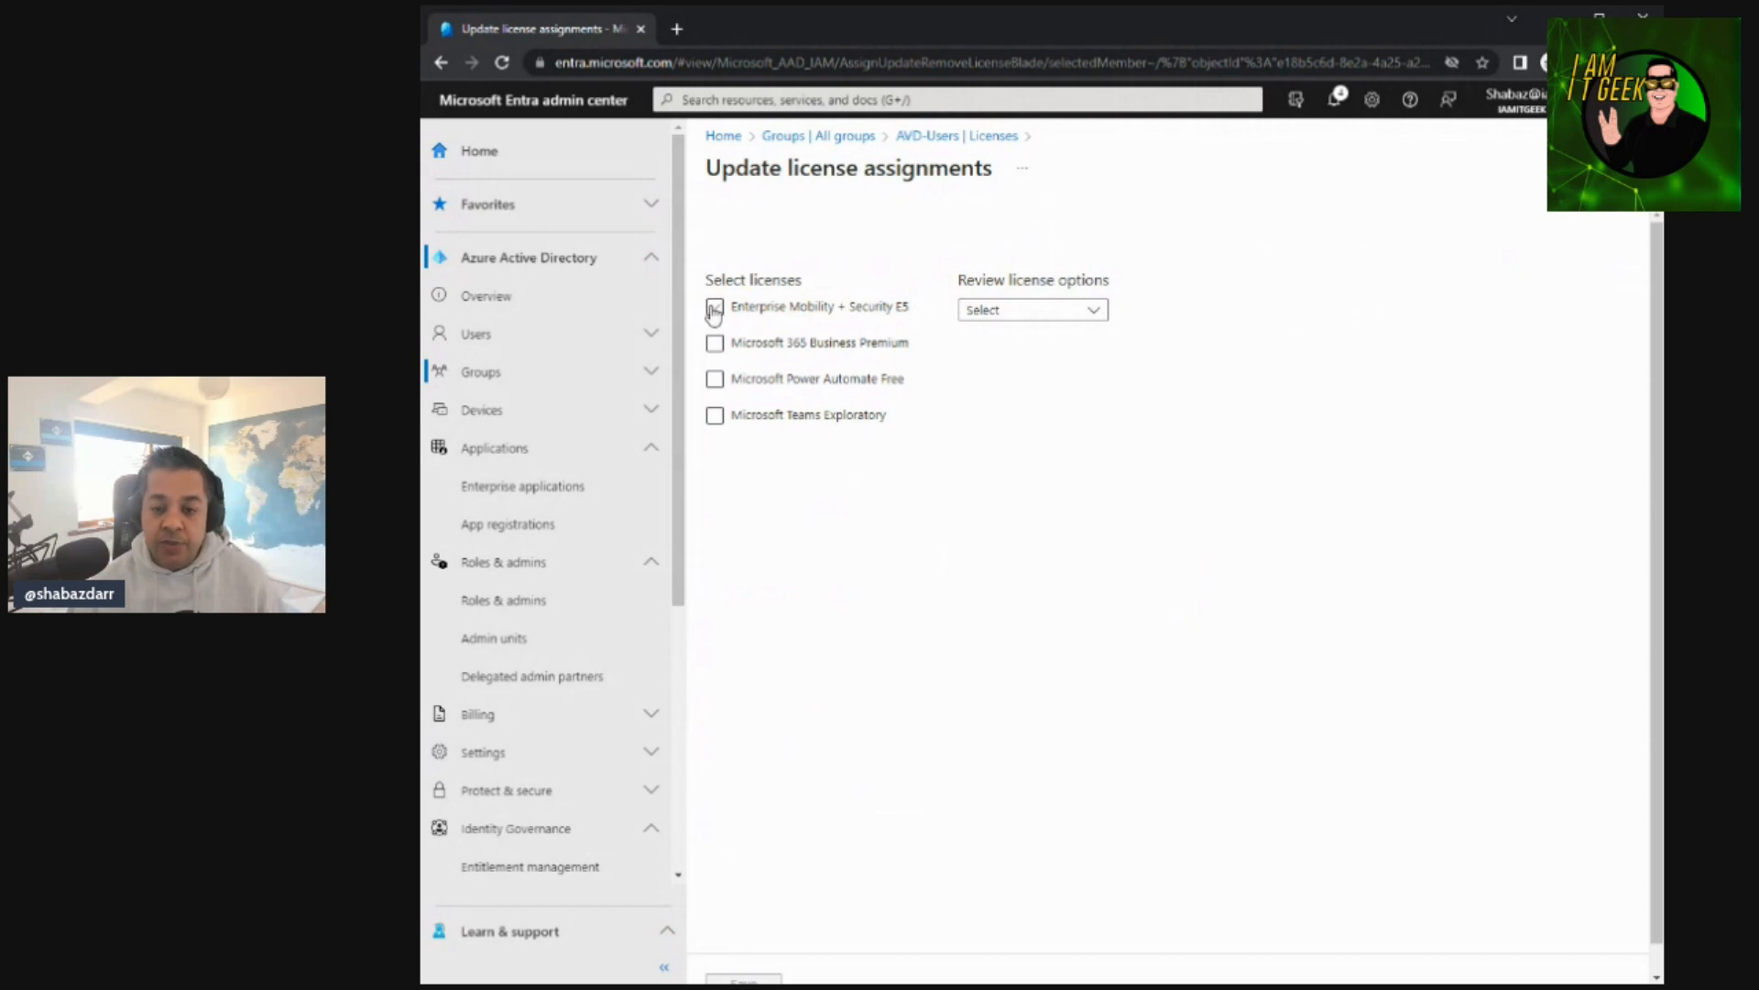
{"action": "left_click", "coordinate": [713, 310]}
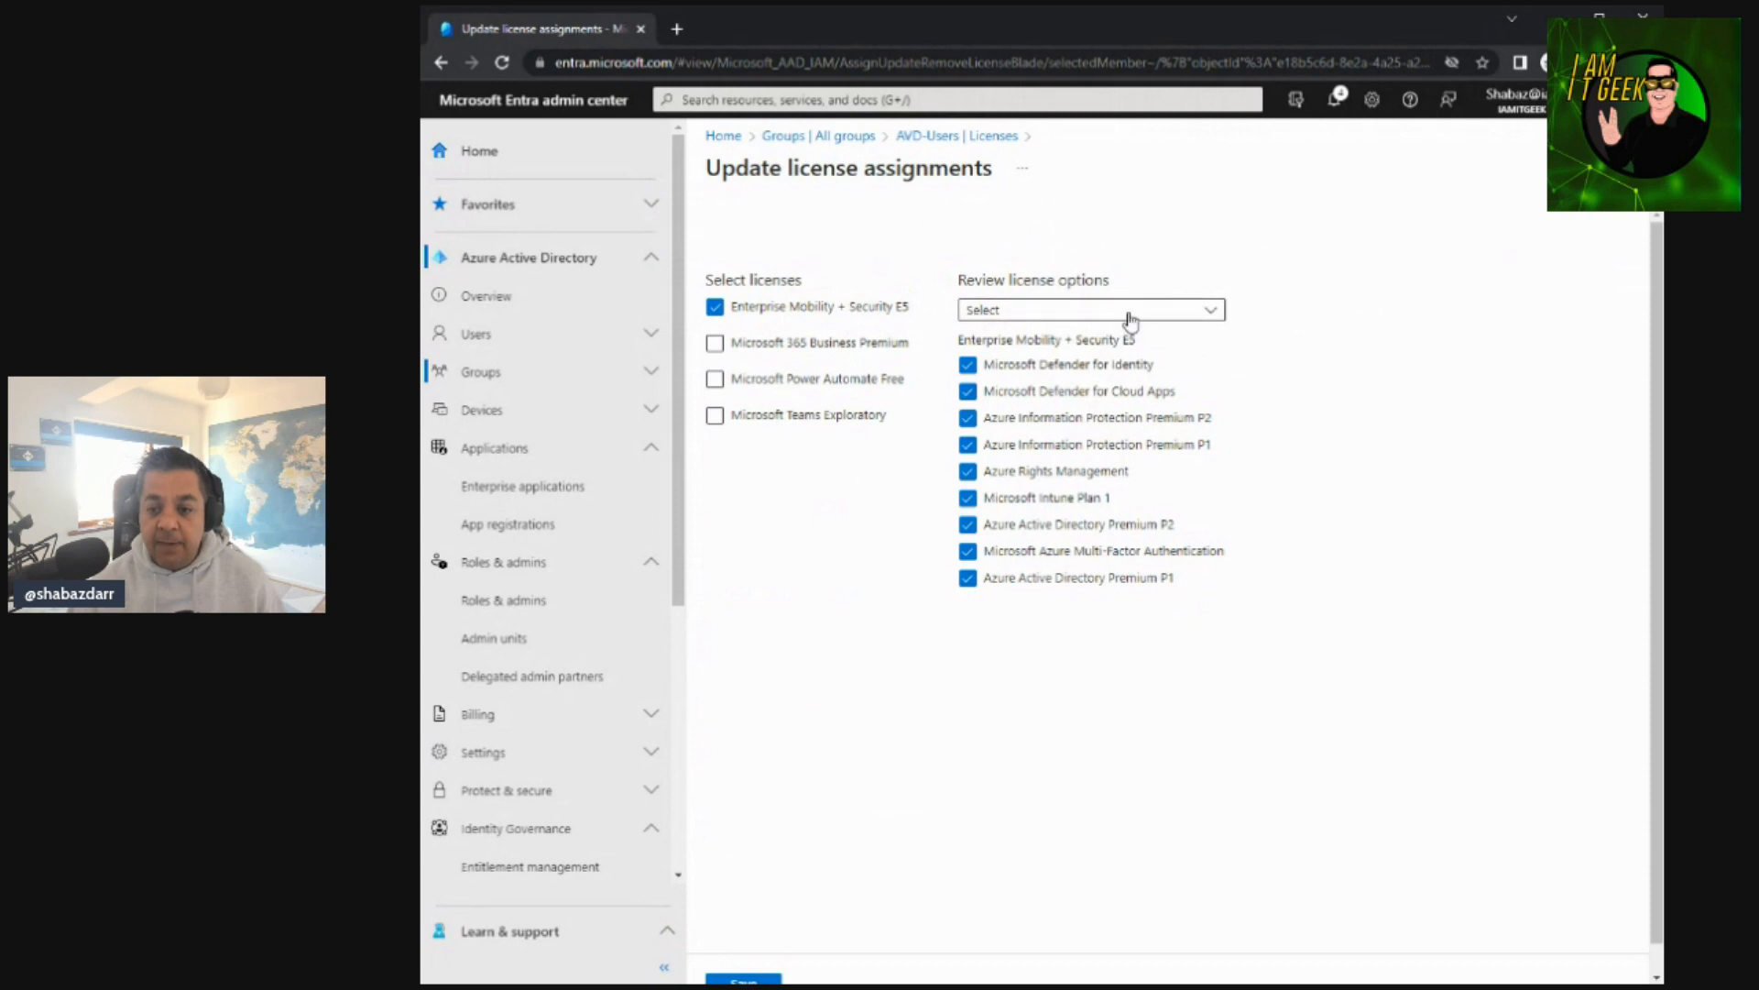
{"action": "left_click", "coordinate": [770, 978]}
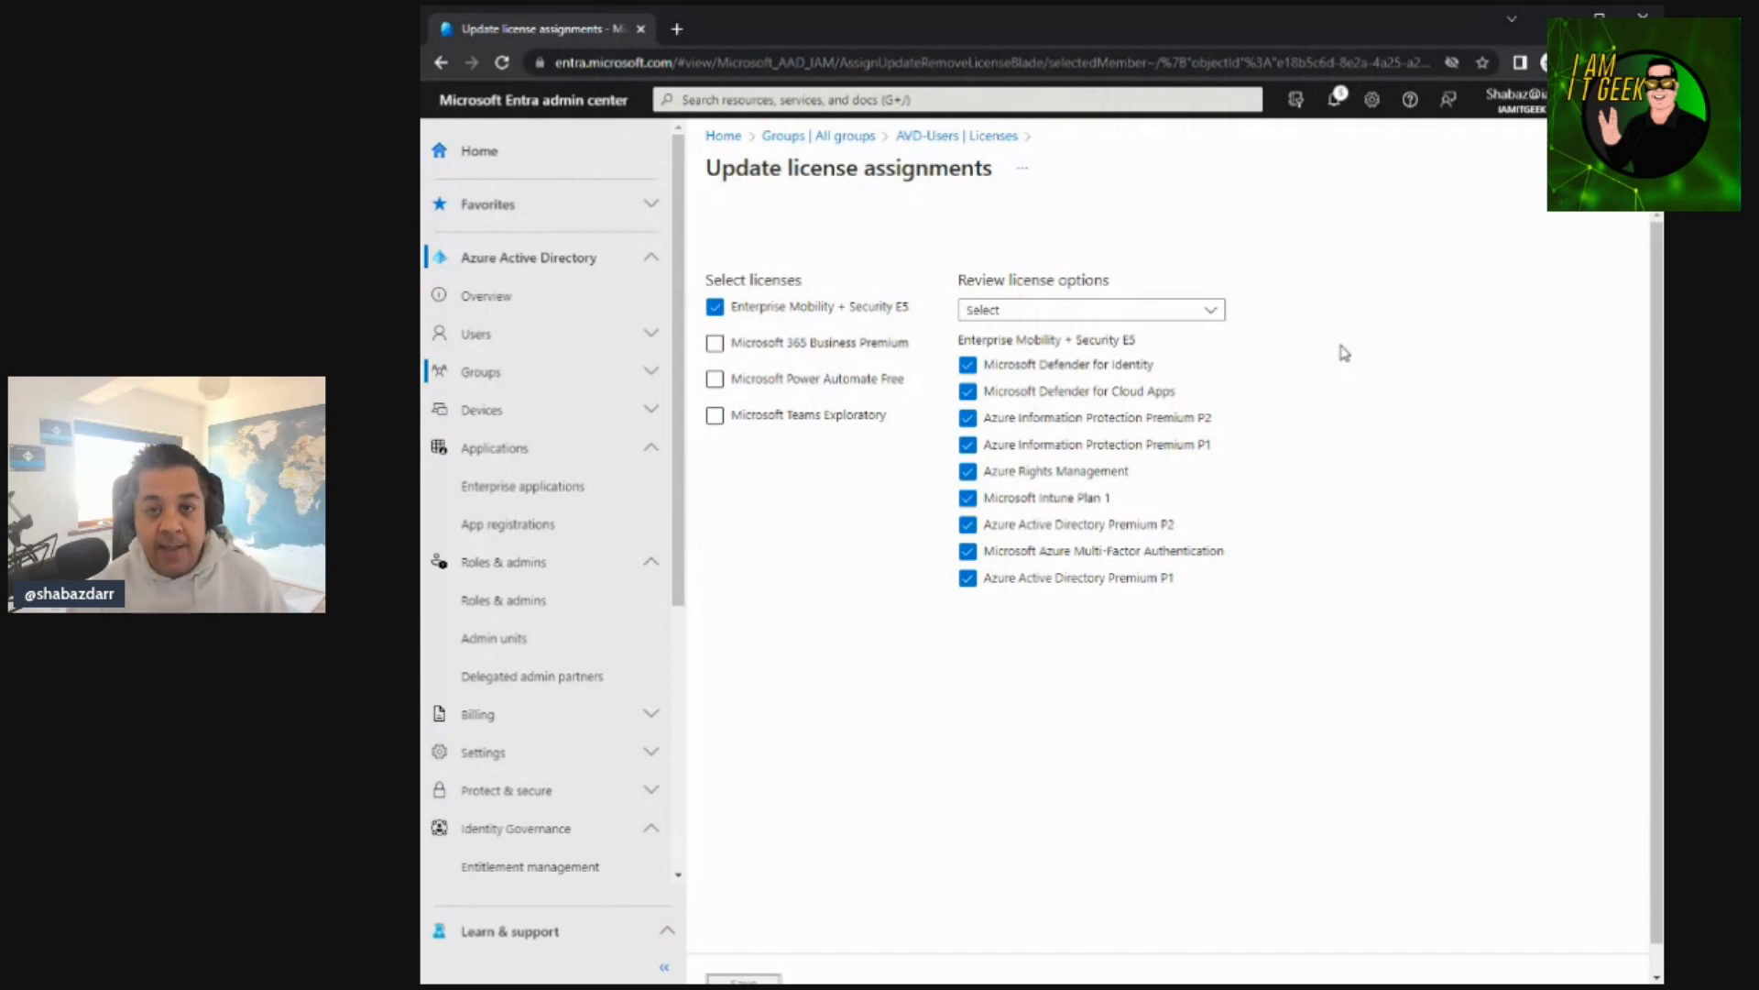
{"action": "left_click", "coordinate": [918, 137]}
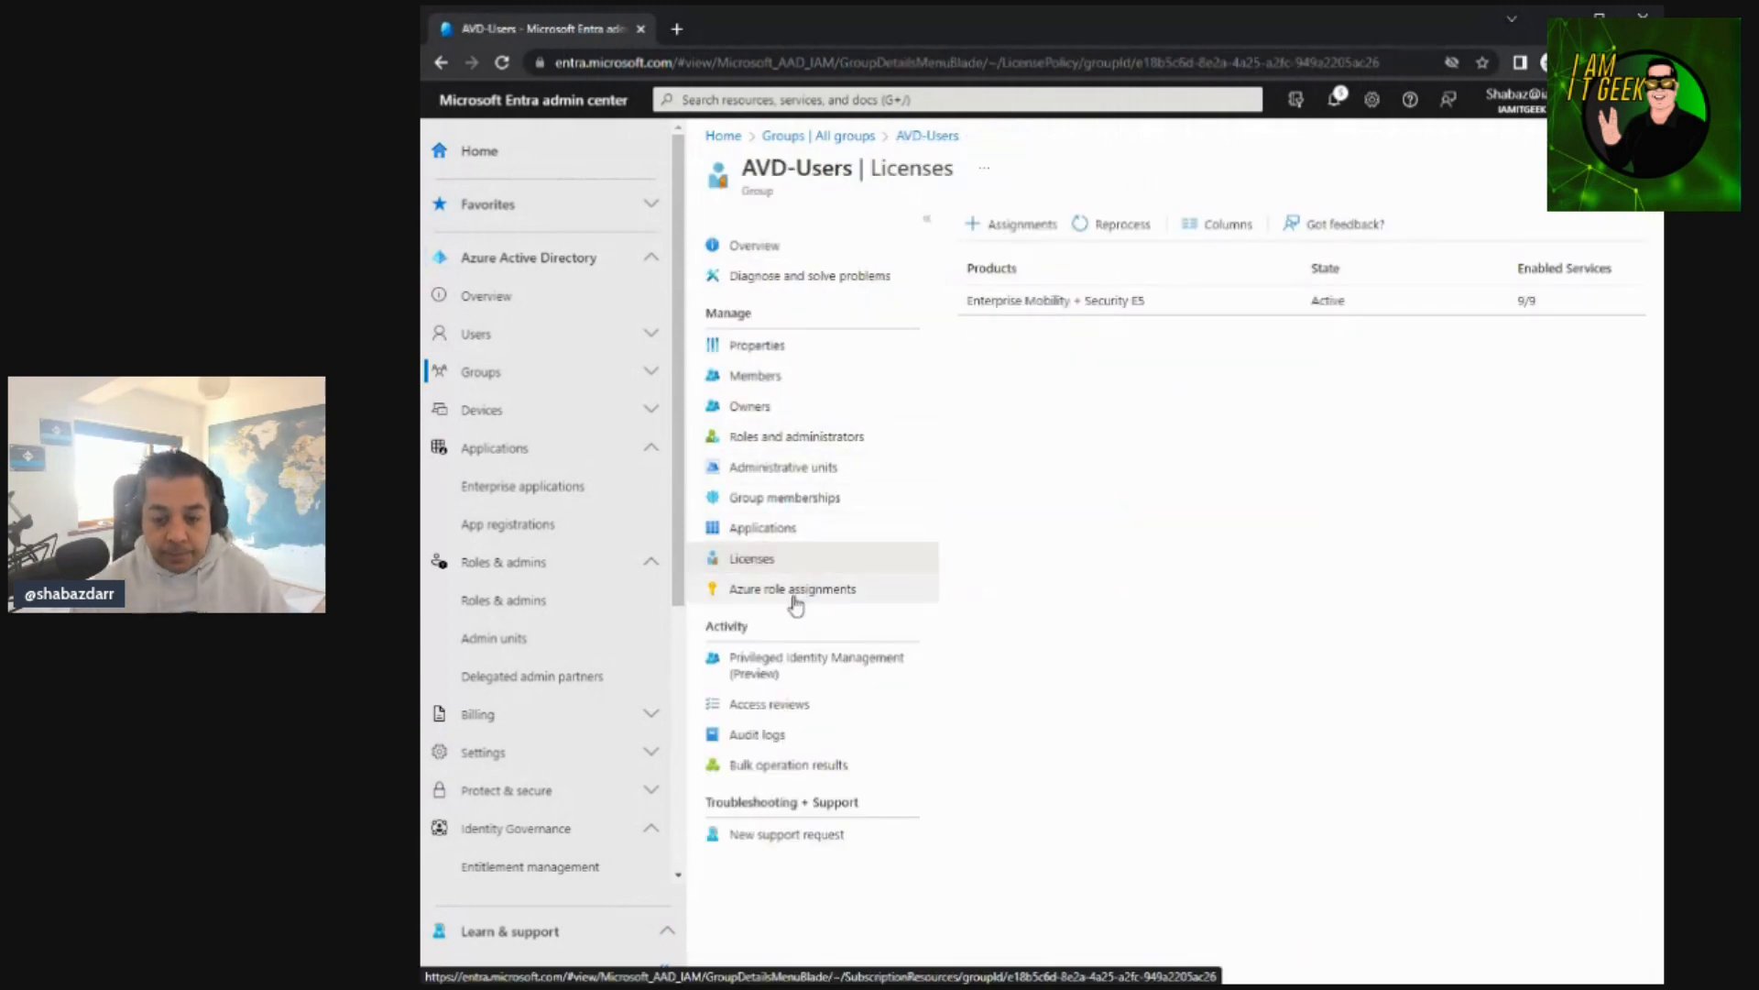
Review the Azure role assignments of AVD-Users and widen the Role column to read the role name
{"action": "left_click", "coordinate": [796, 600]}
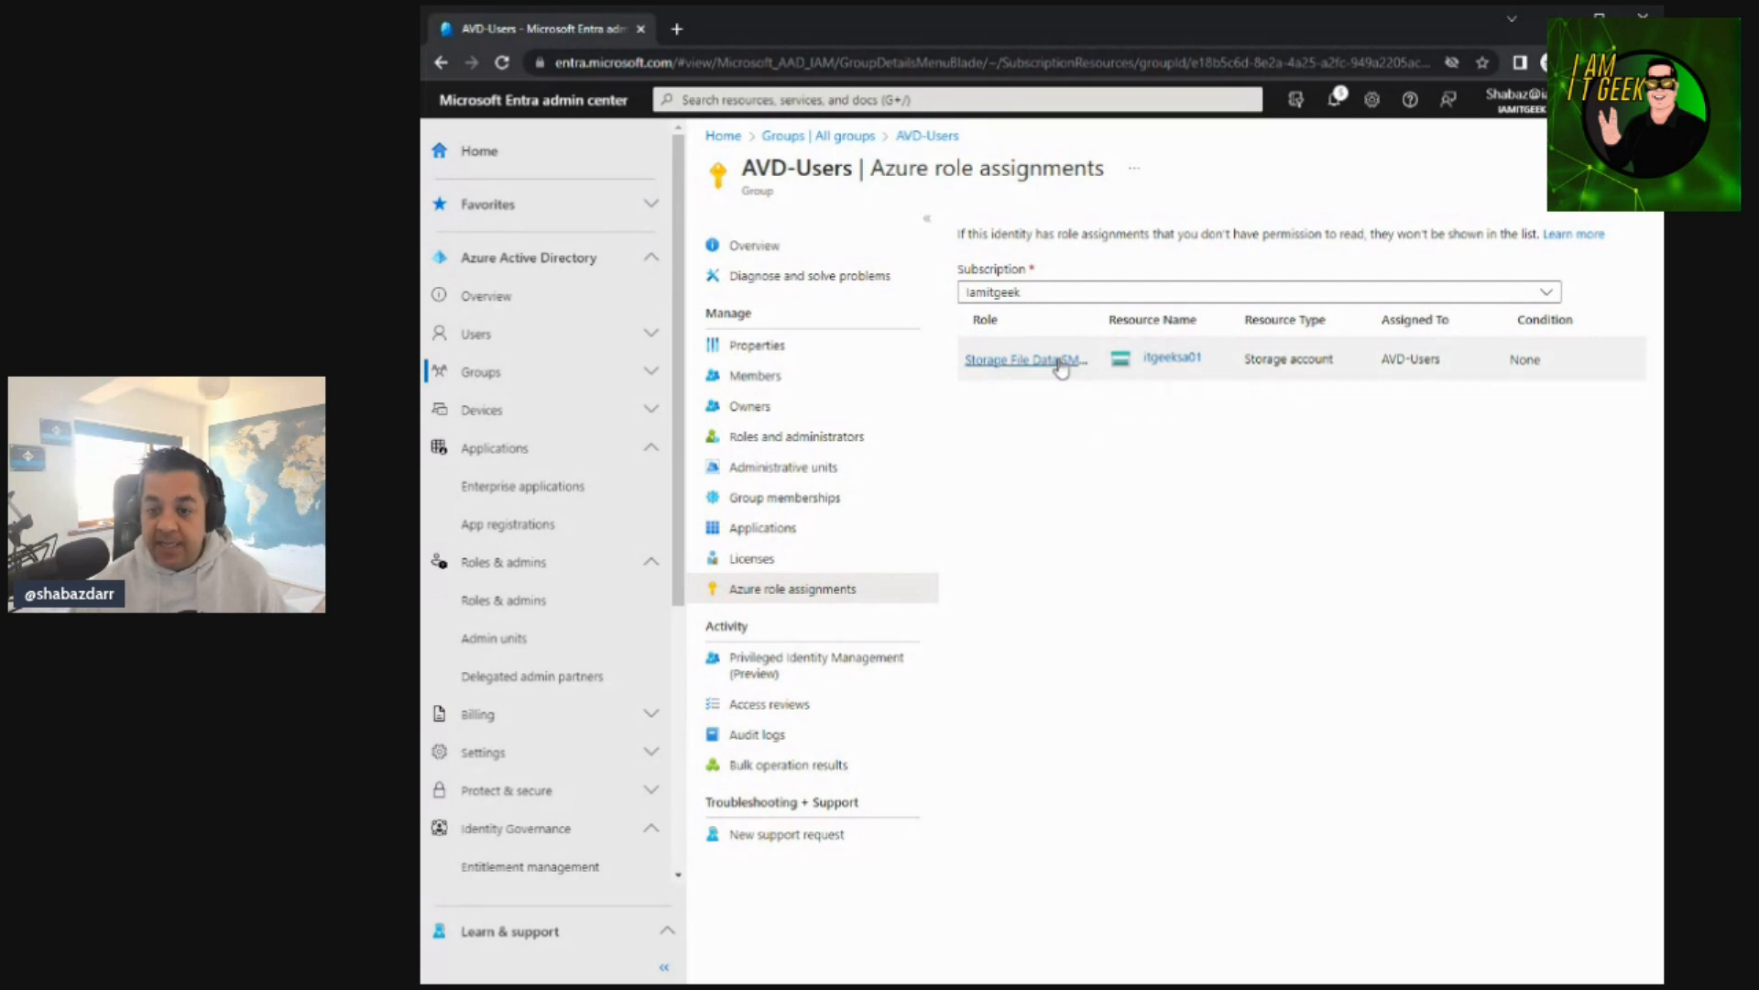
{"action": "left_click_drag", "start_coordinate": [1099, 320], "coordinate": [1175, 321]}
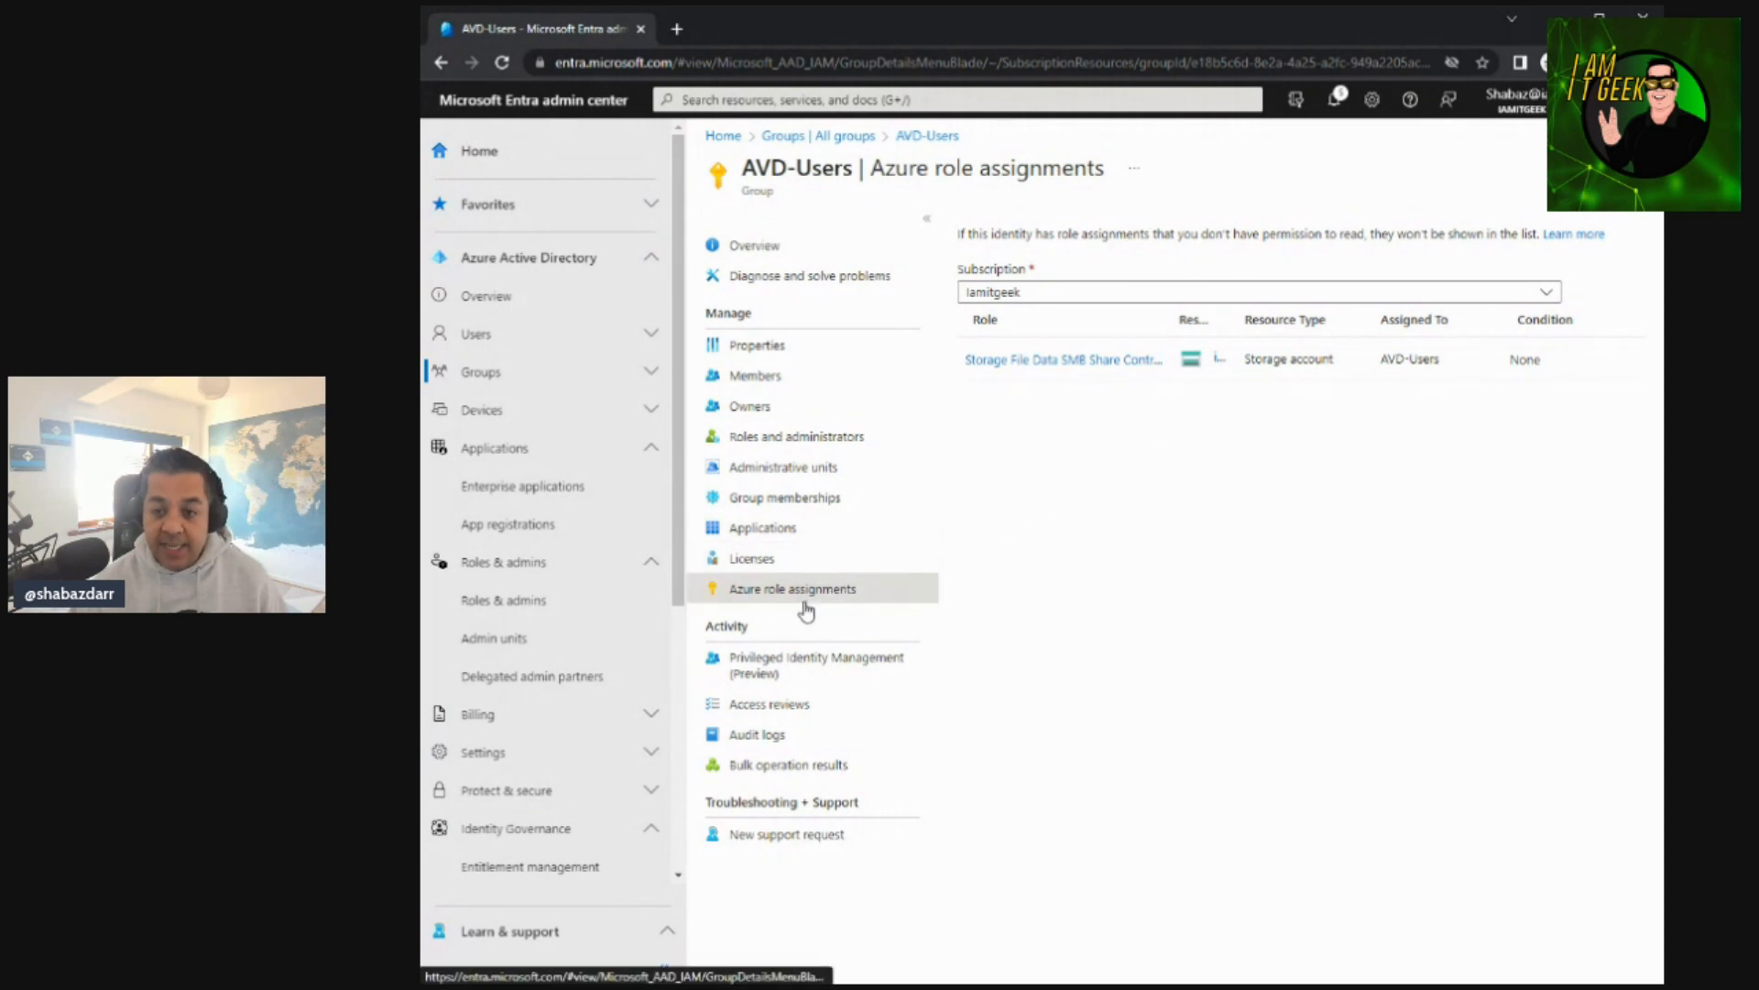
Review the group's role assignments under Microsoft Azure Sponsorship and Visual Studio Enterprise Subscription, and return to the Iamitgeek subscription
{"action": "left_click", "coordinate": [1547, 292]}
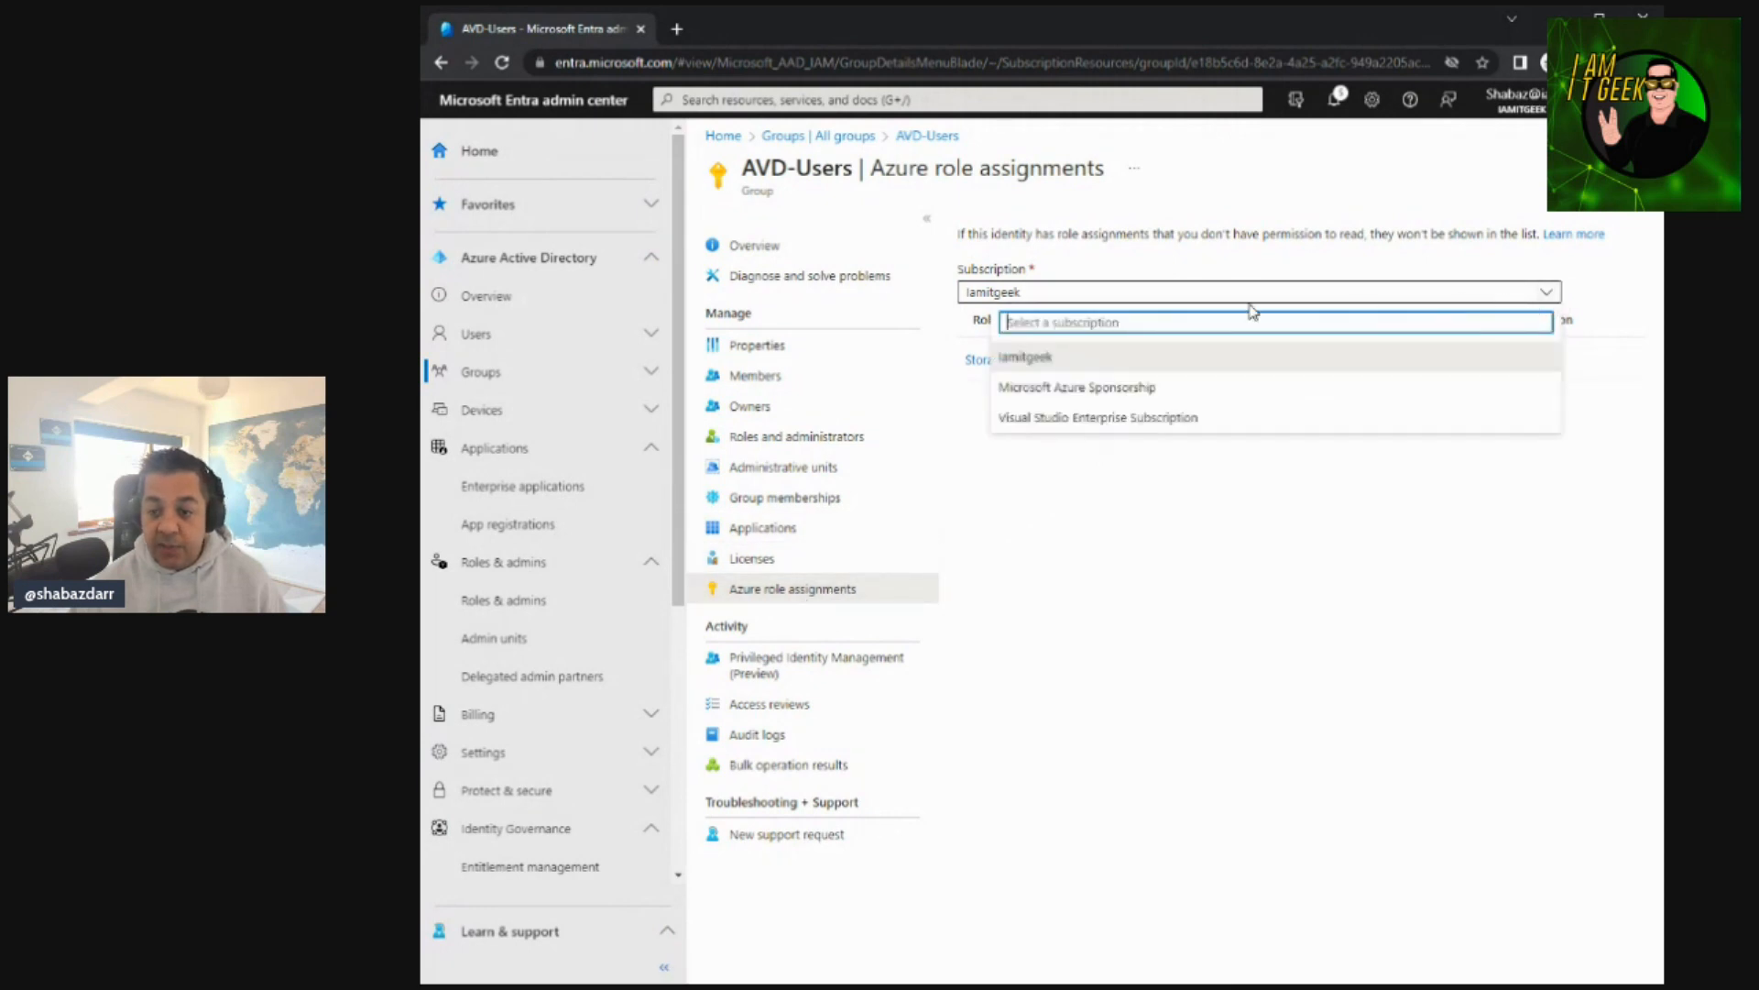
{"action": "left_click", "coordinate": [1212, 396]}
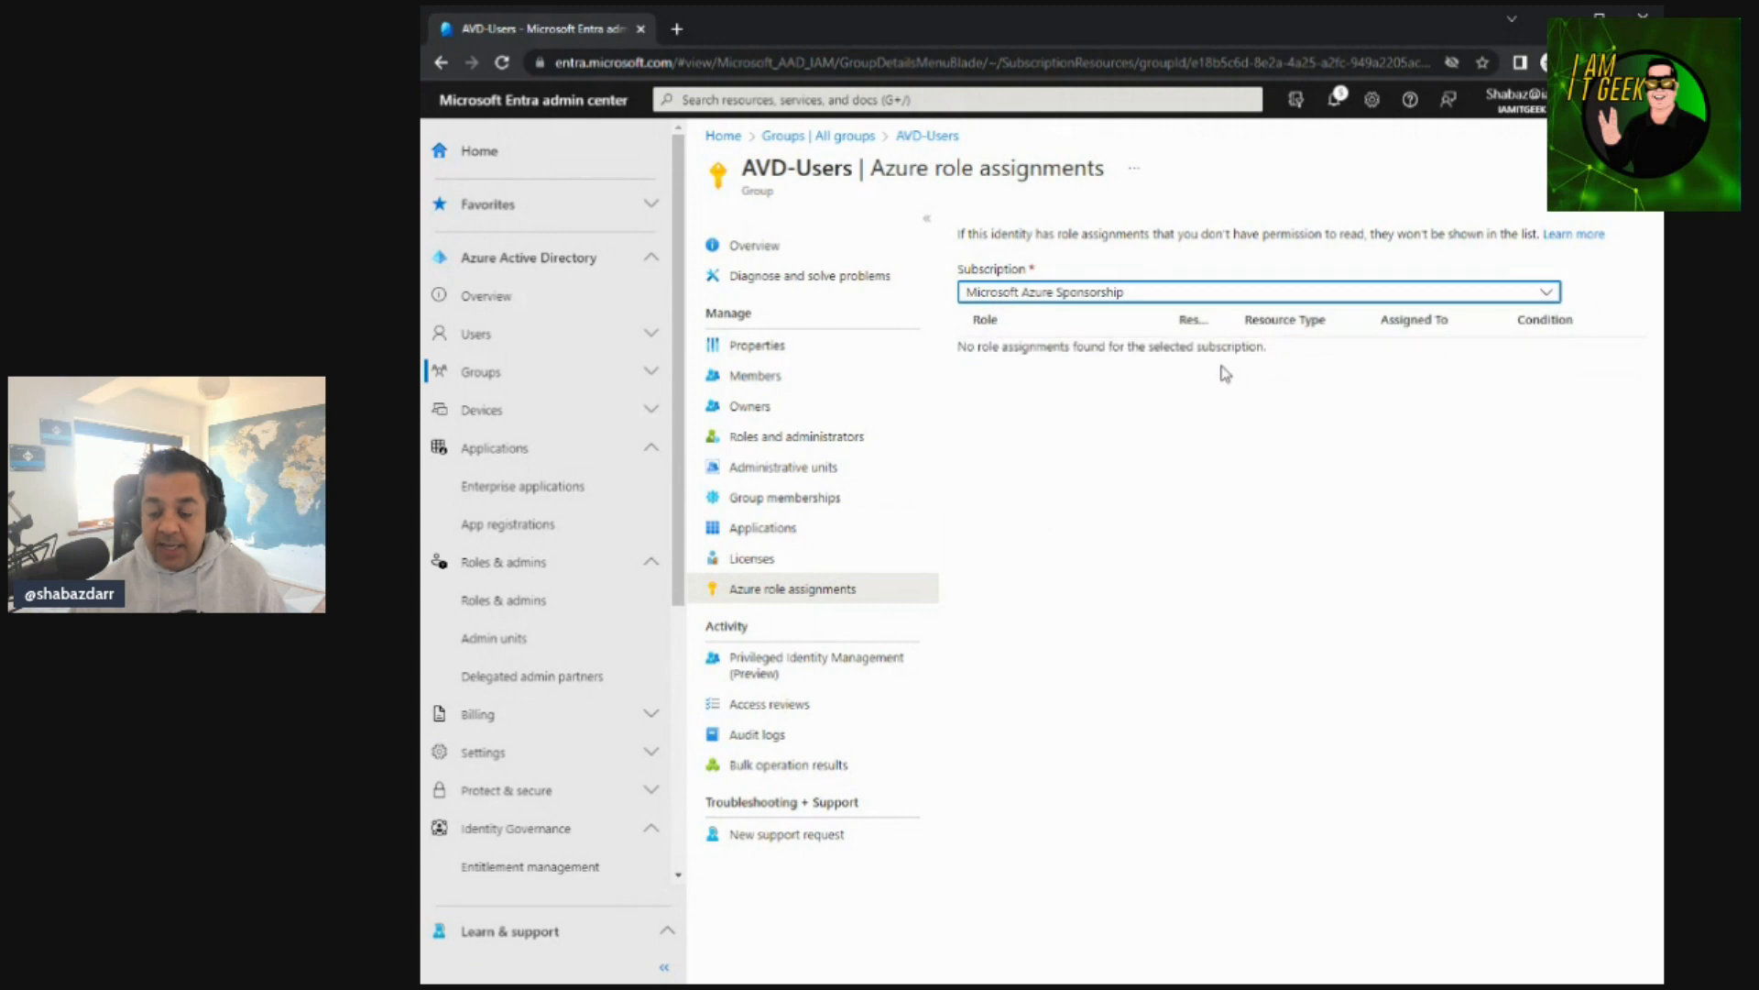
{"action": "left_click", "coordinate": [1546, 293]}
{"action": "left_click", "coordinate": [1140, 417]}
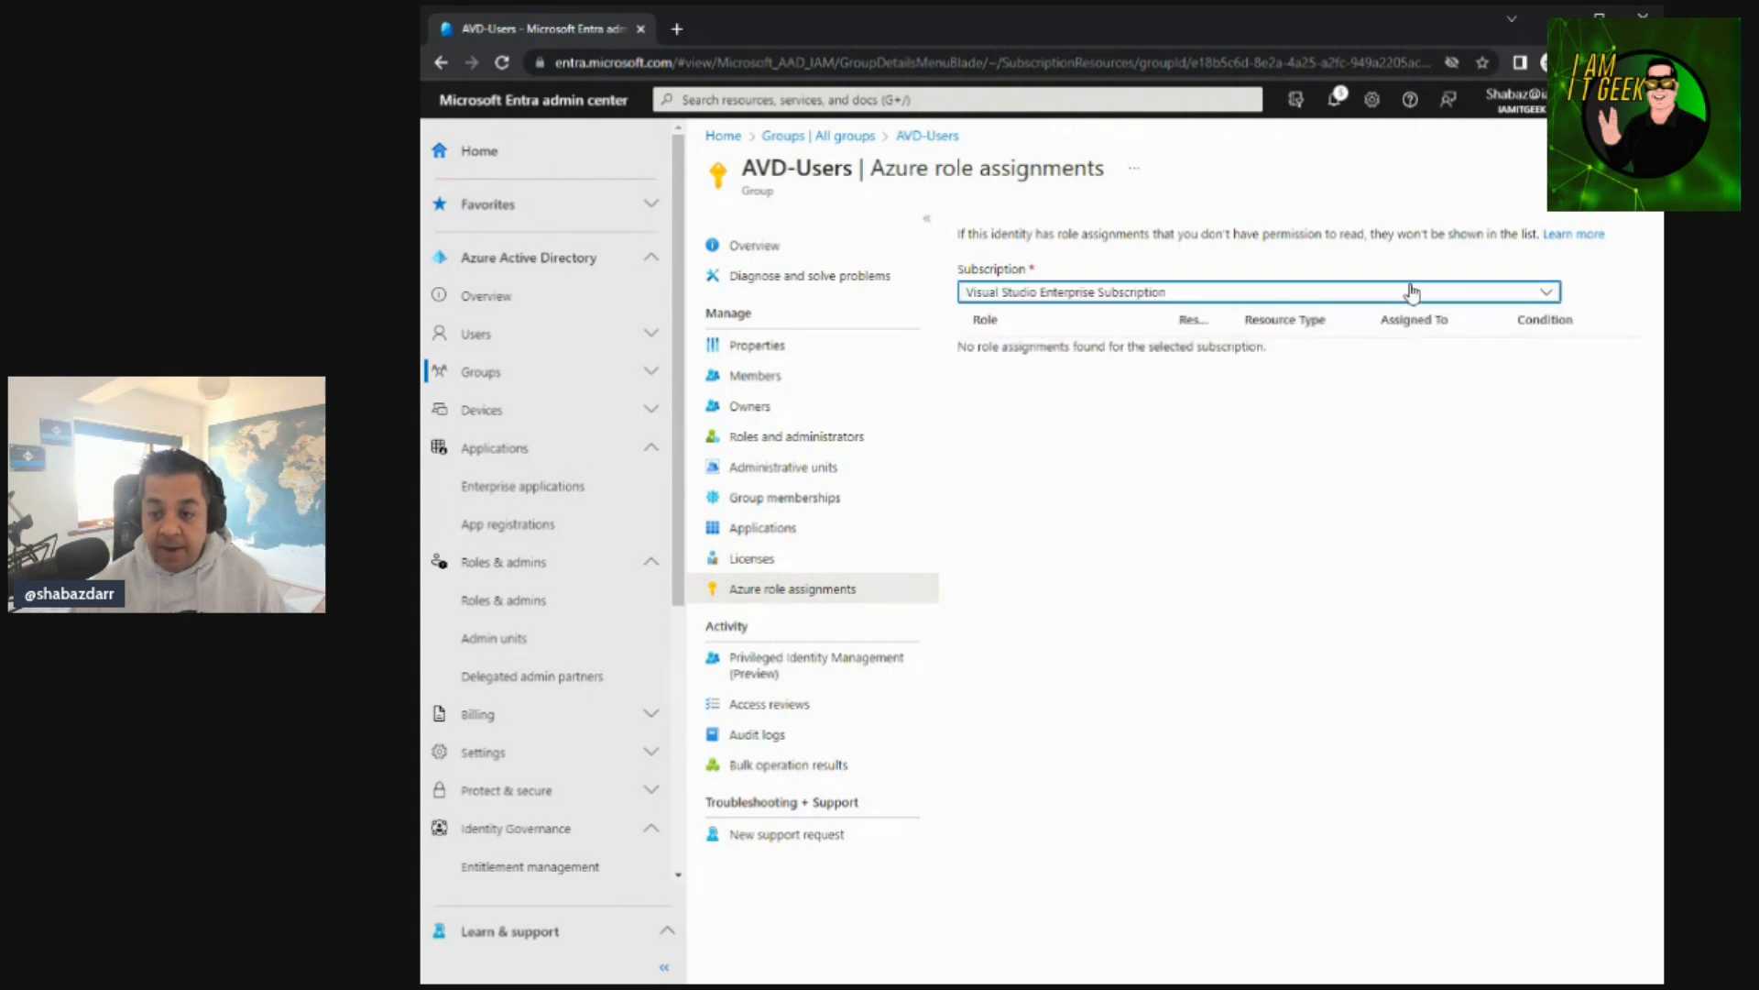
{"action": "left_click", "coordinate": [1481, 295]}
{"action": "left_click", "coordinate": [1029, 361]}
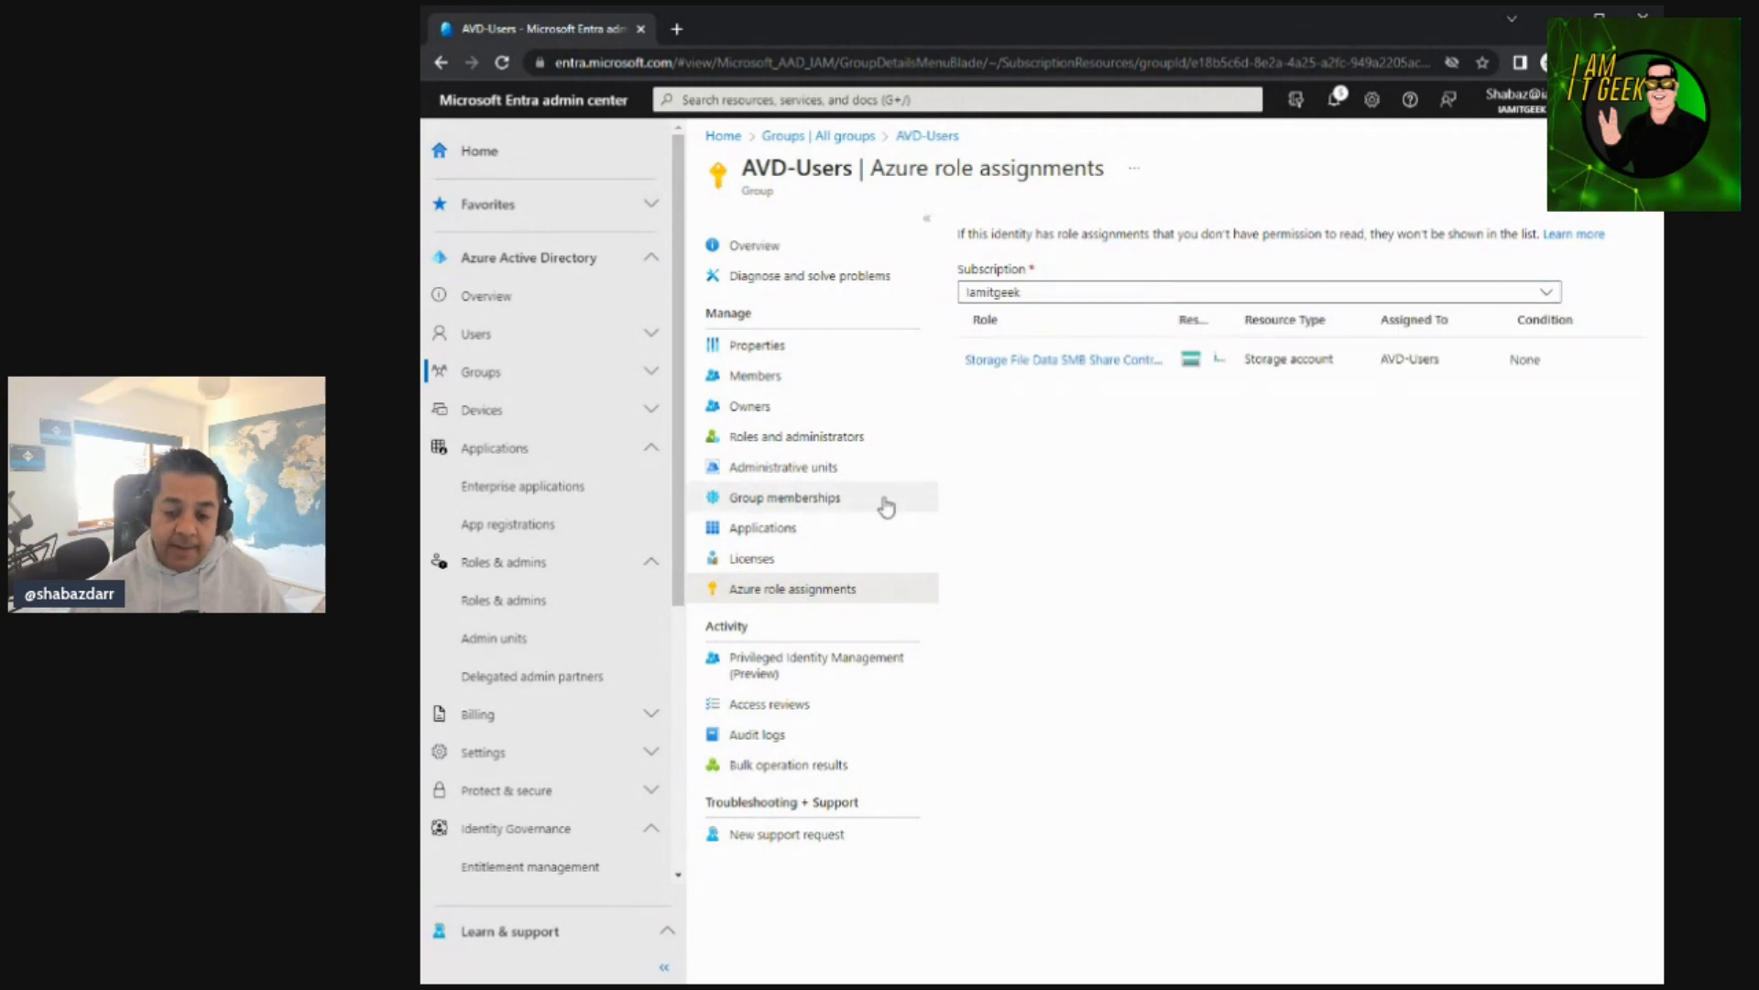
Review the Privileged Identity Management, access reviews and audit logs of AVD-Users, including a brief look at the new access review form
{"action": "left_click", "coordinate": [826, 674]}
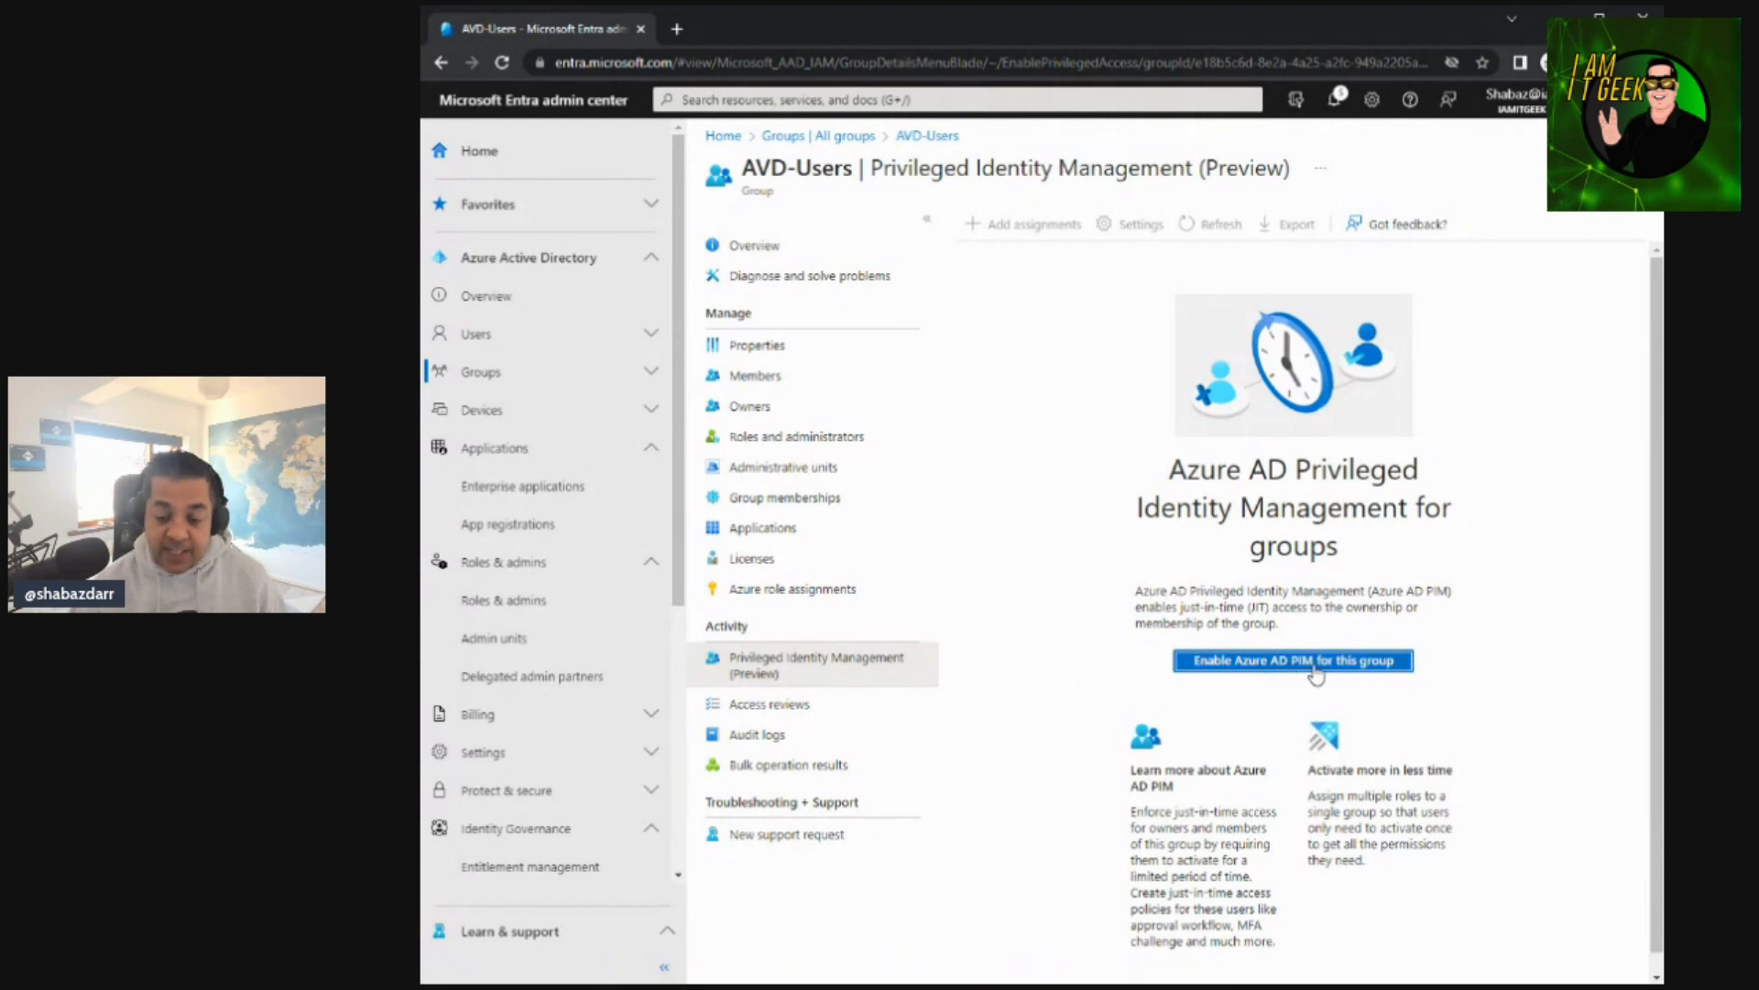
{"action": "left_click", "coordinate": [774, 706]}
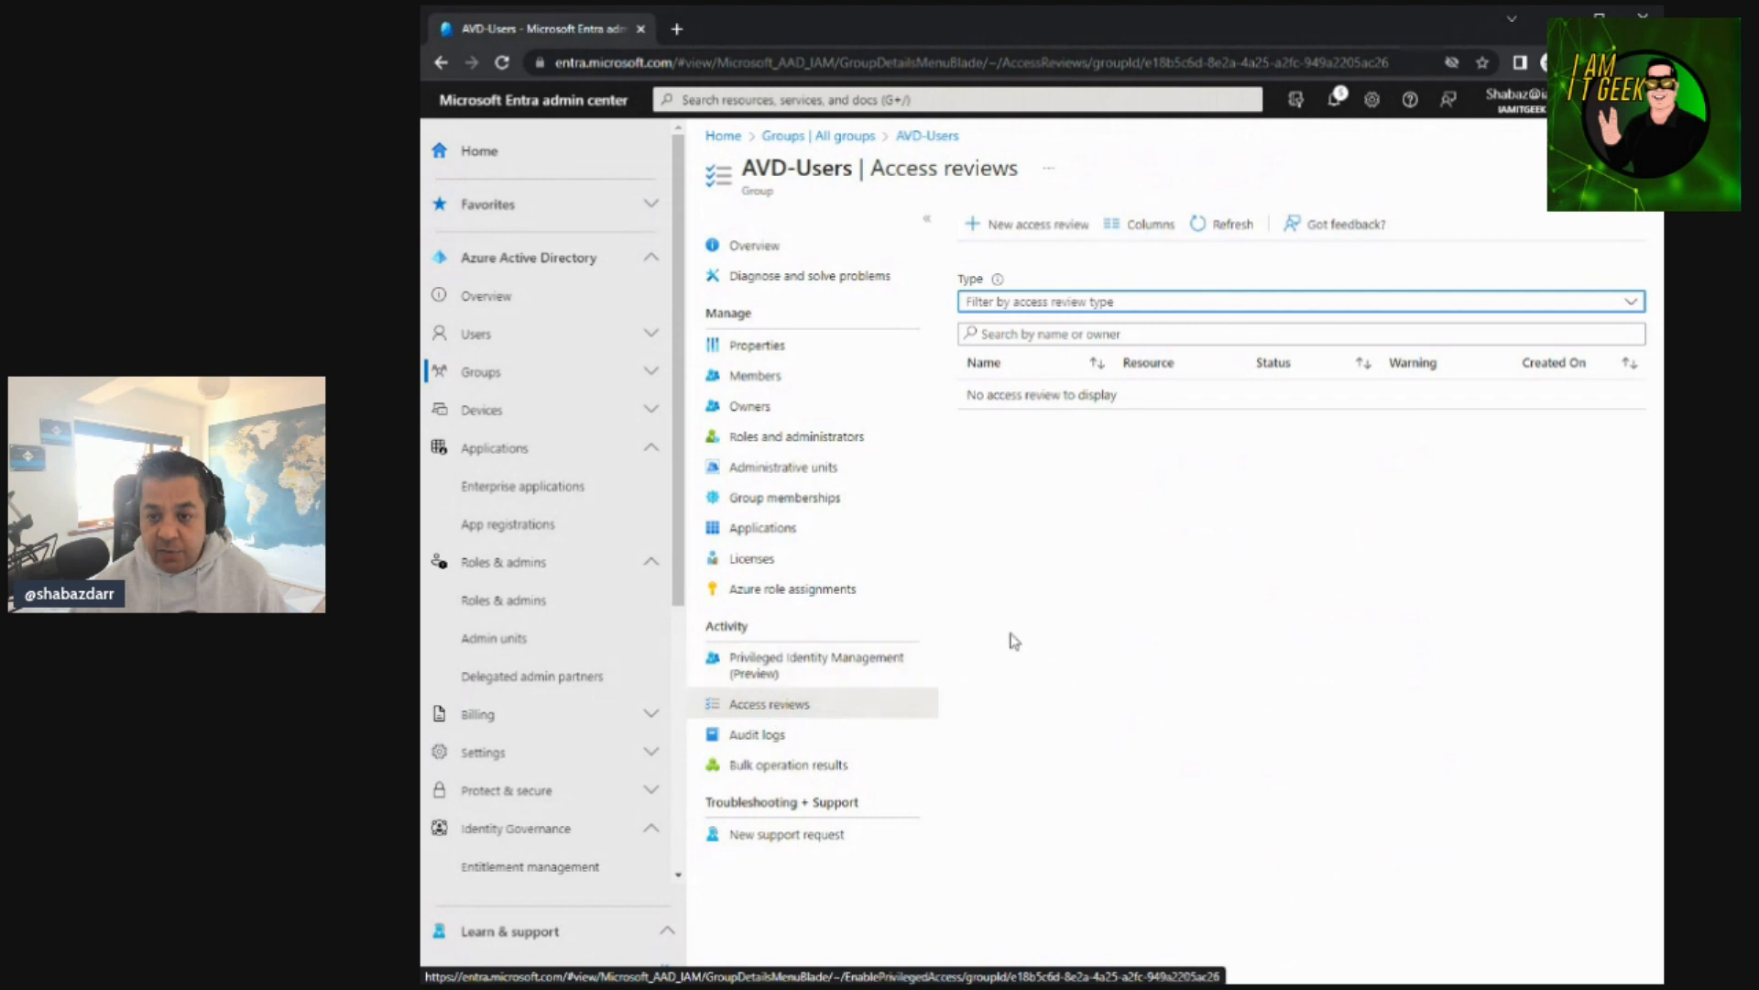
{"action": "left_click", "coordinate": [1040, 234]}
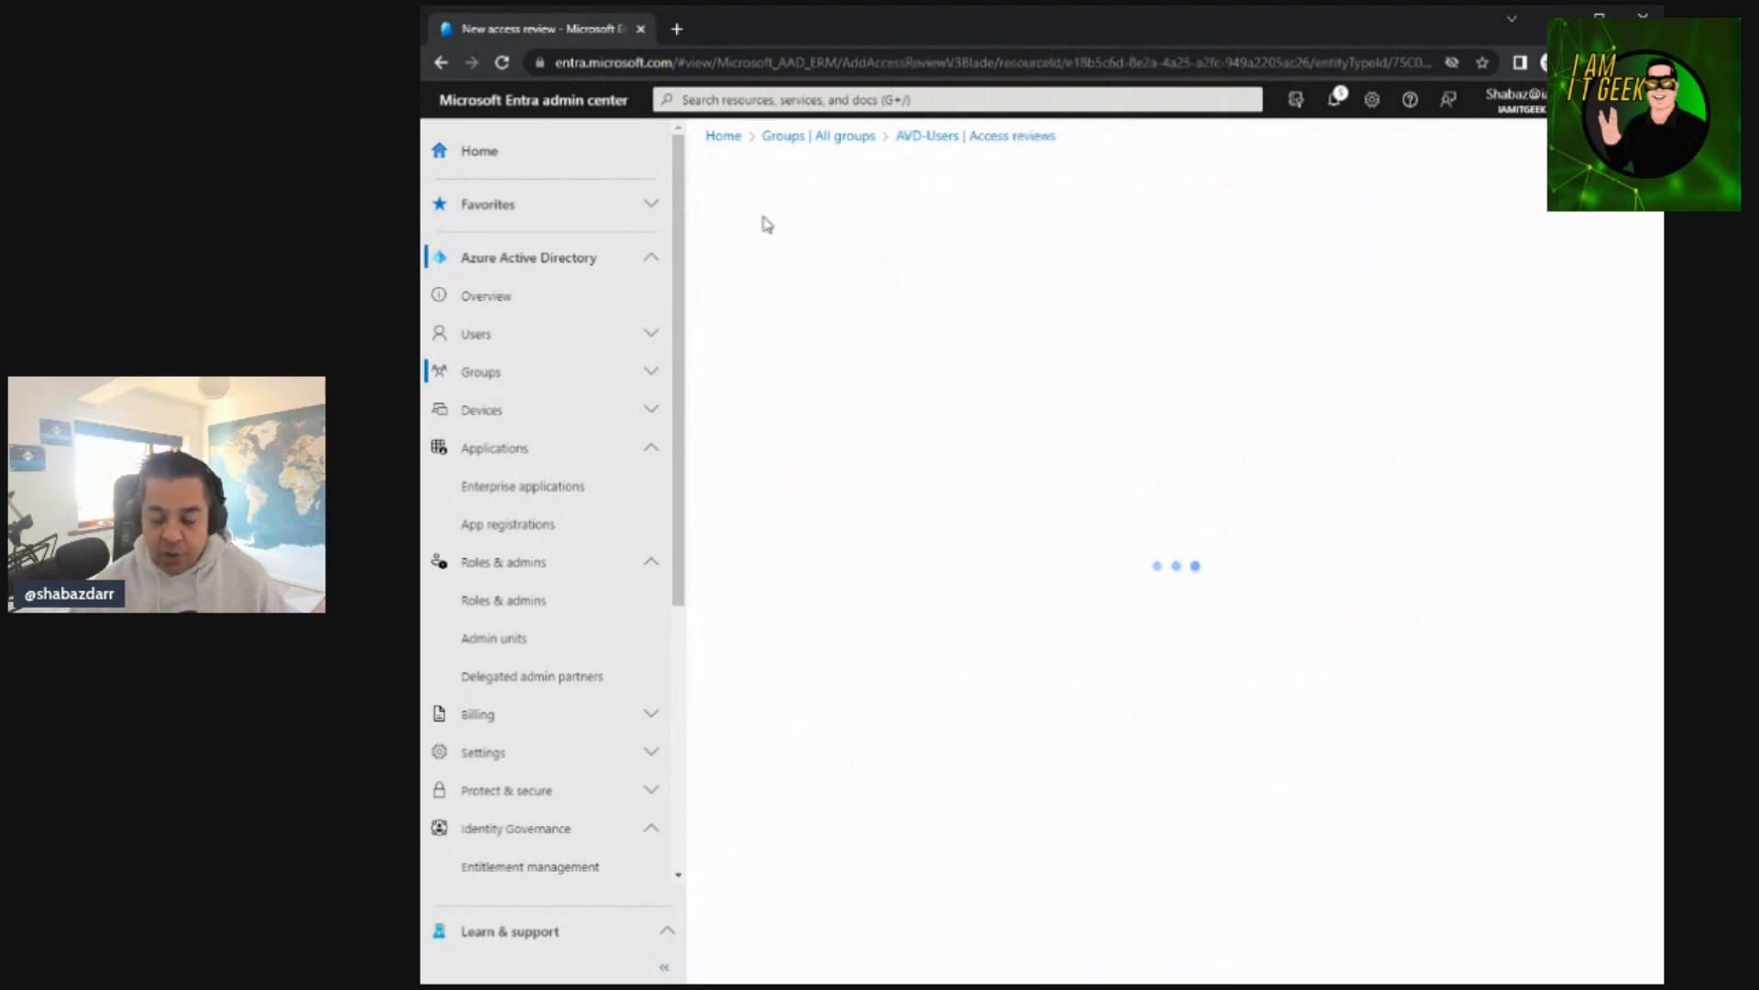
{"action": "left_click", "coordinate": [968, 147]}
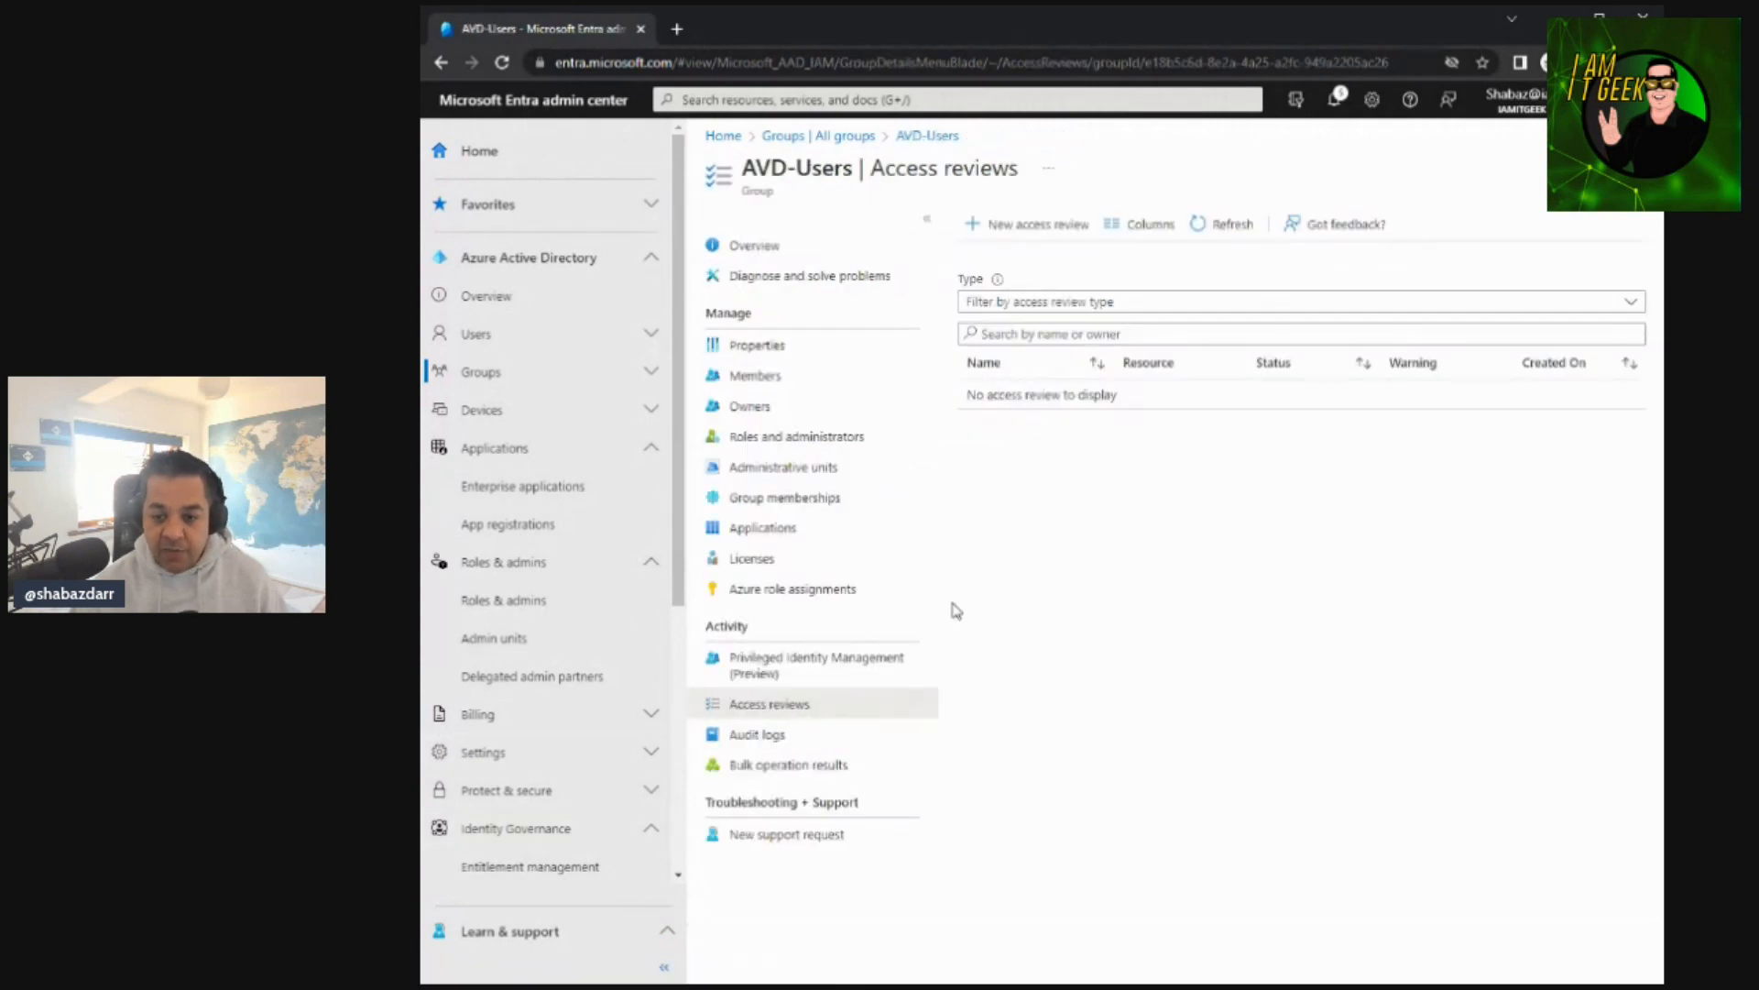
{"action": "left_click", "coordinate": [792, 742]}
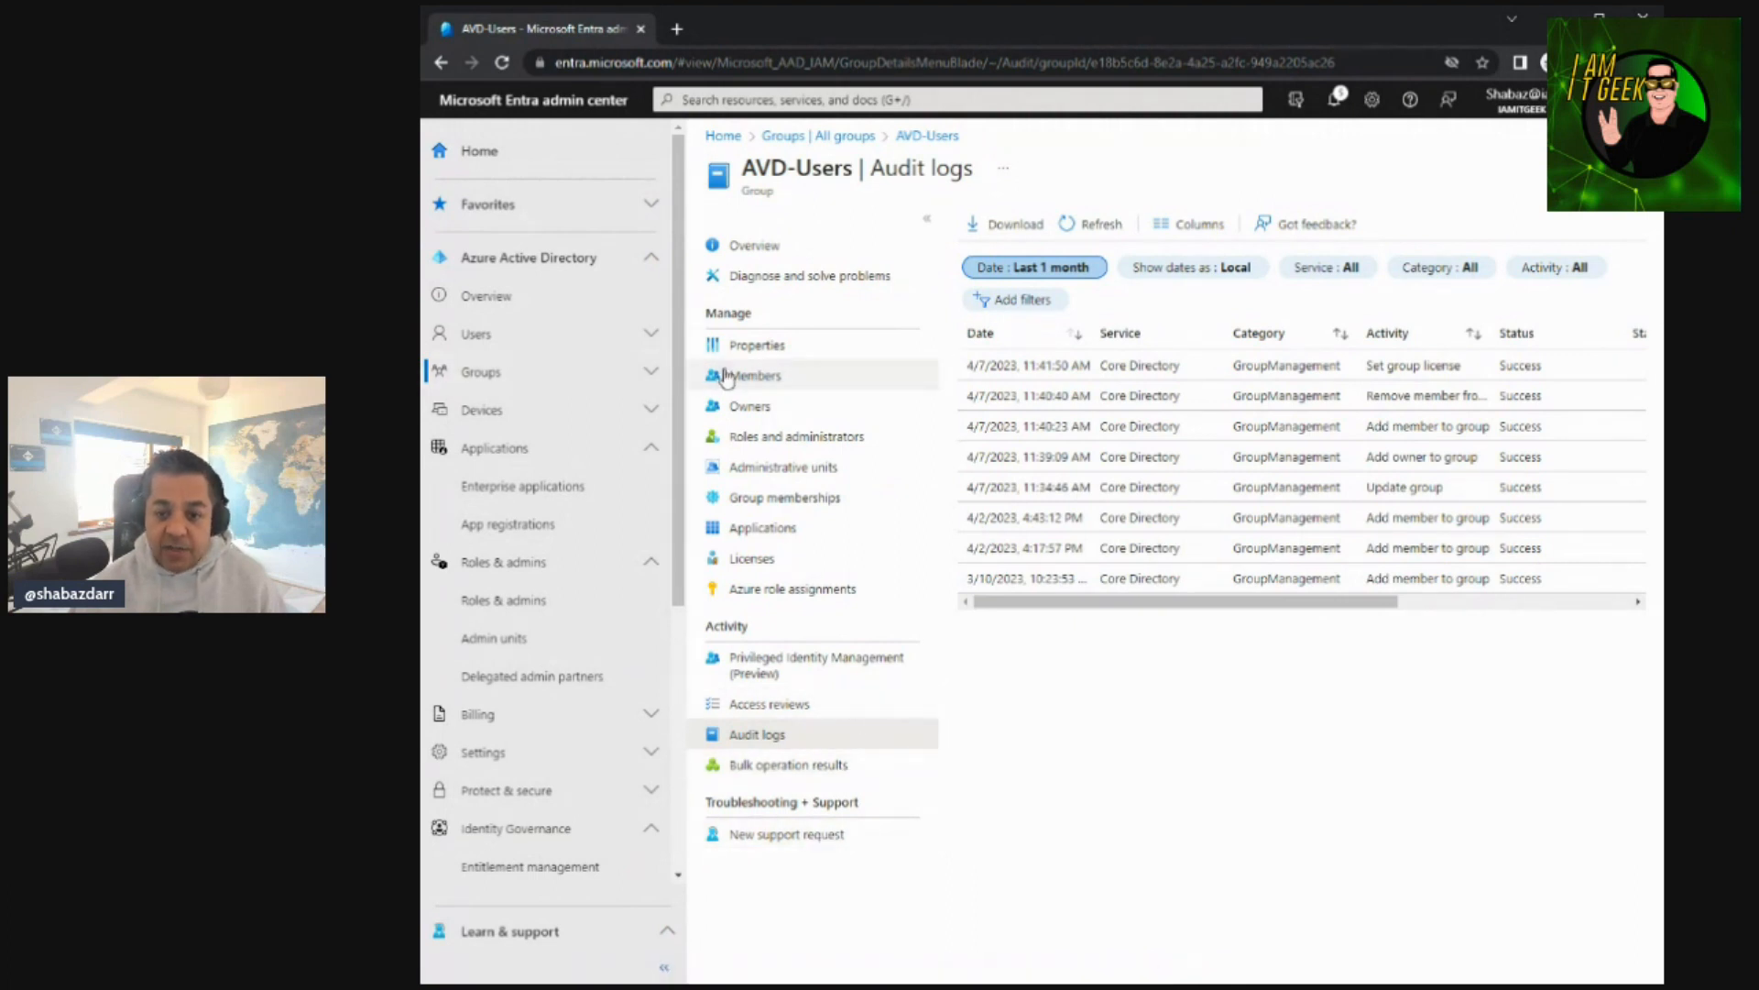
Start a new Security group named "I Am IT Geek - Demo" with the description "This is a demo group"
{"action": "left_click", "coordinate": [871, 136]}
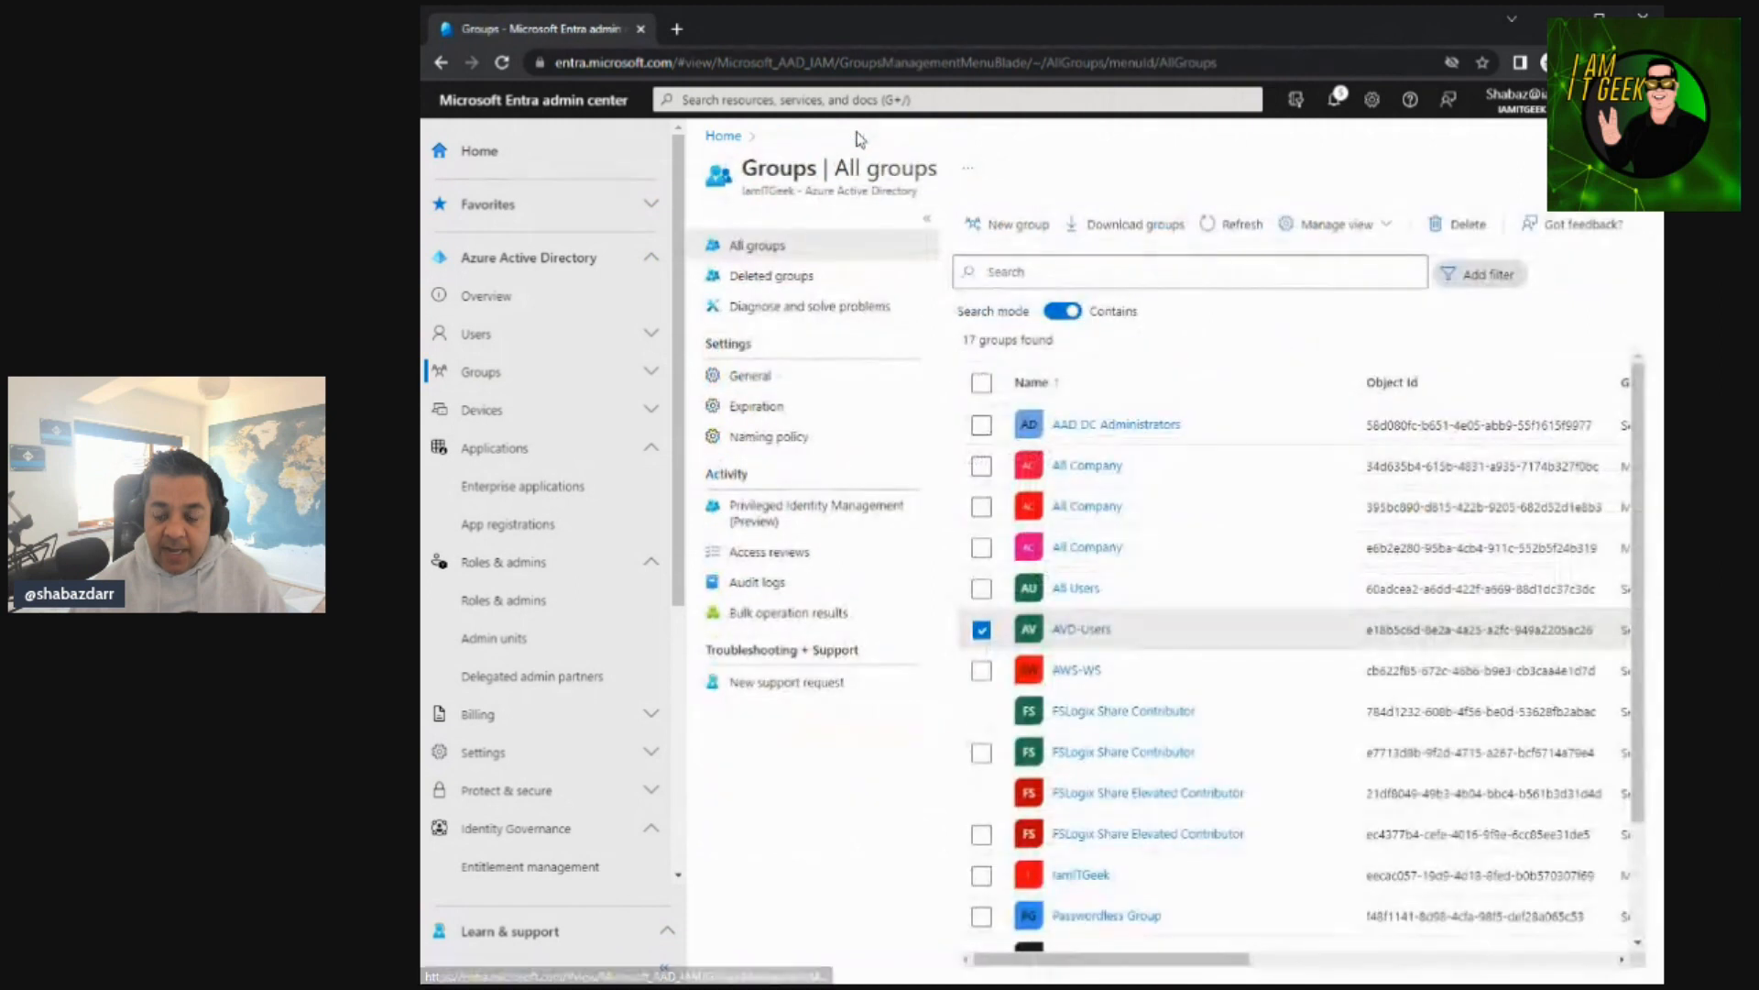
{"action": "left_click", "coordinate": [1028, 228]}
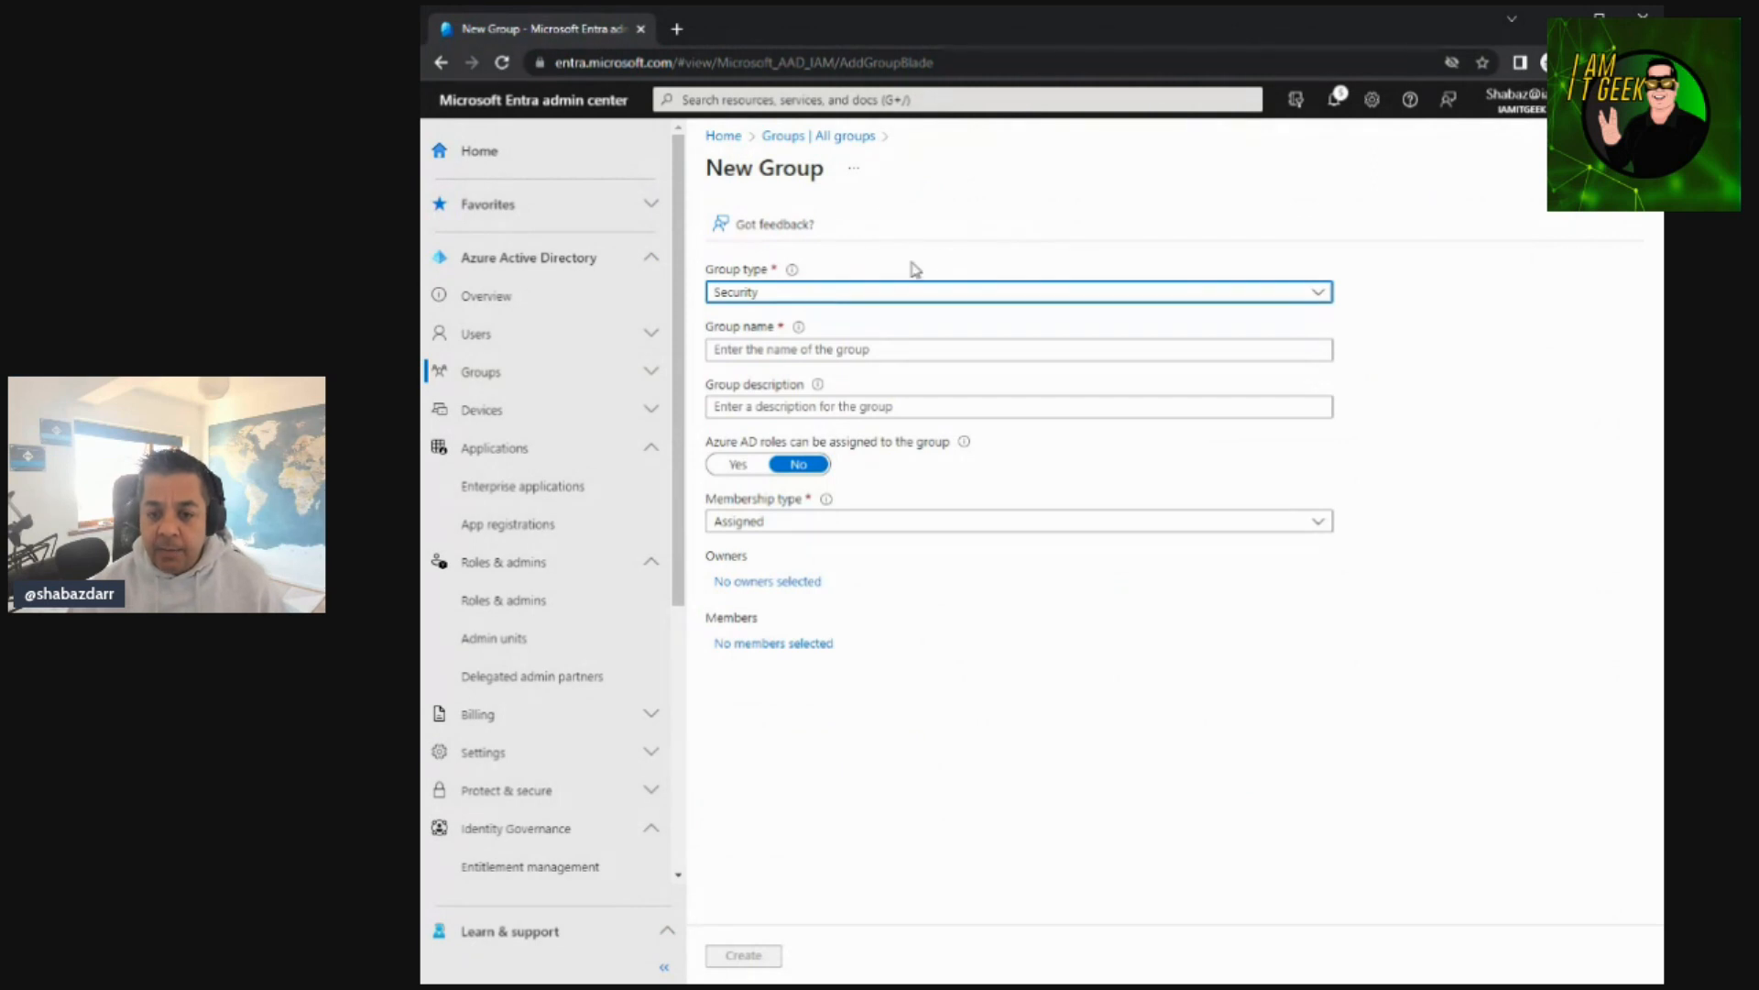
{"action": "left_click", "coordinate": [1270, 302]}
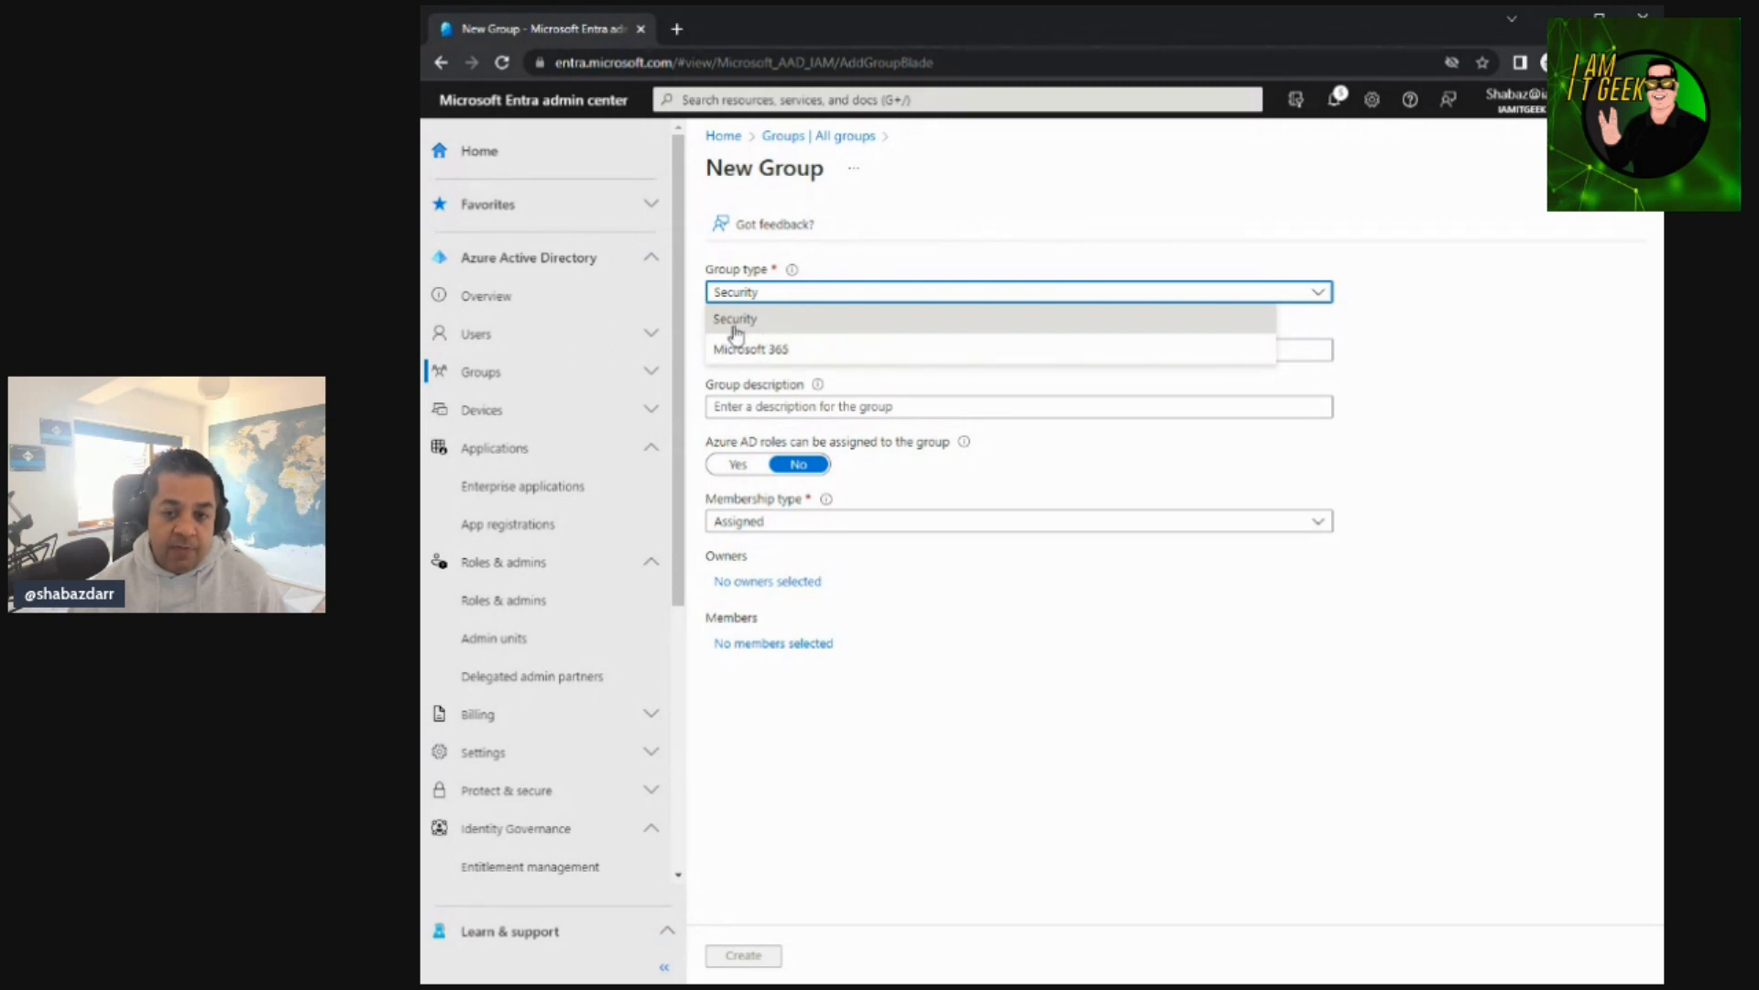
{"action": "left_click", "coordinate": [793, 327]}
{"action": "left_click", "coordinate": [929, 356]}
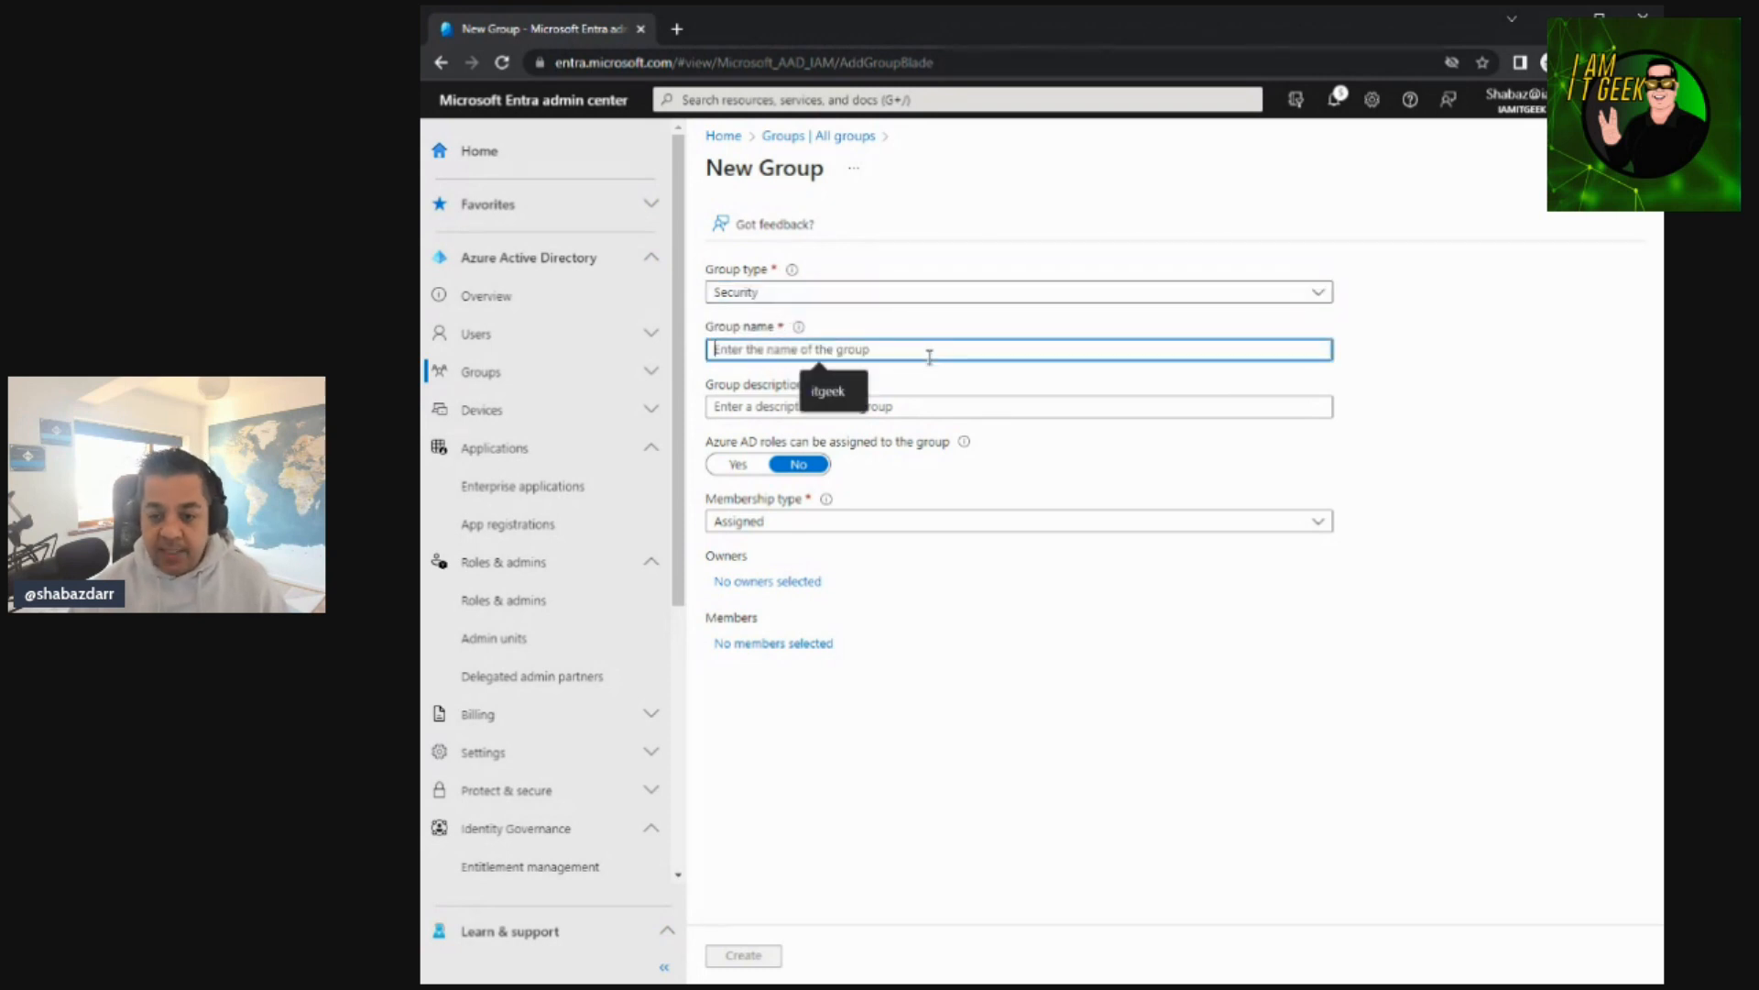
{"action": "type", "text": "i"}
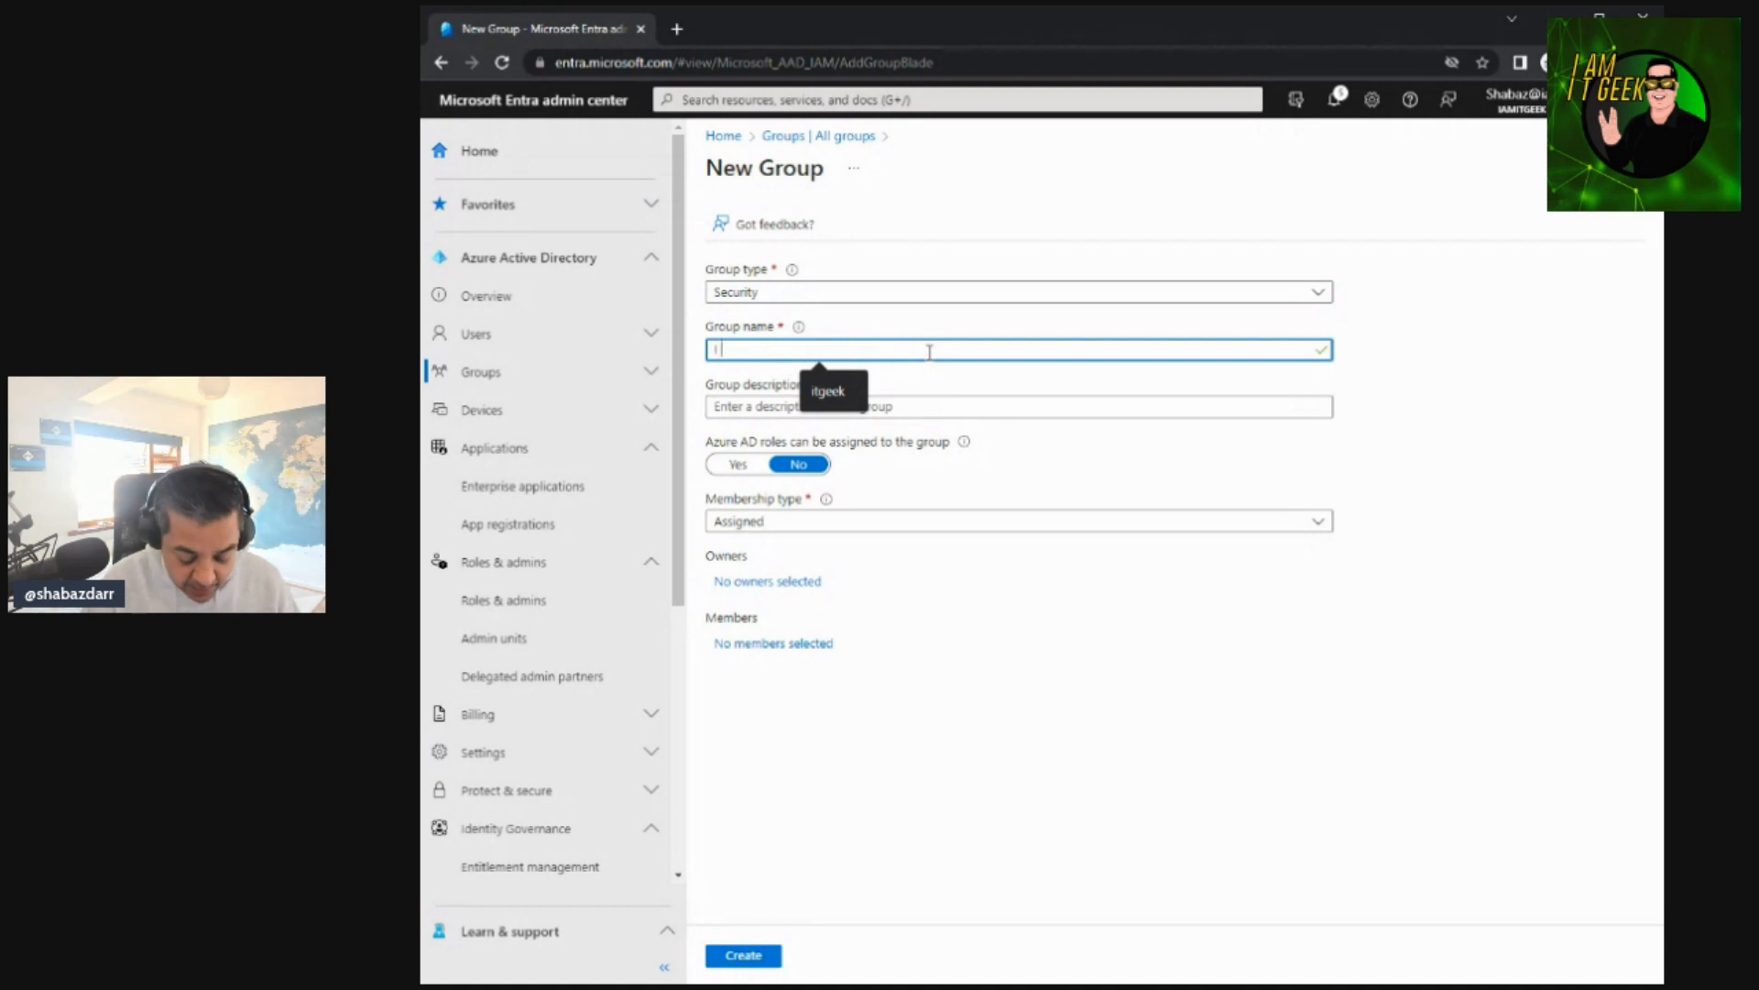
{"action": "type", "text": " Am IT Geek - Demo"}
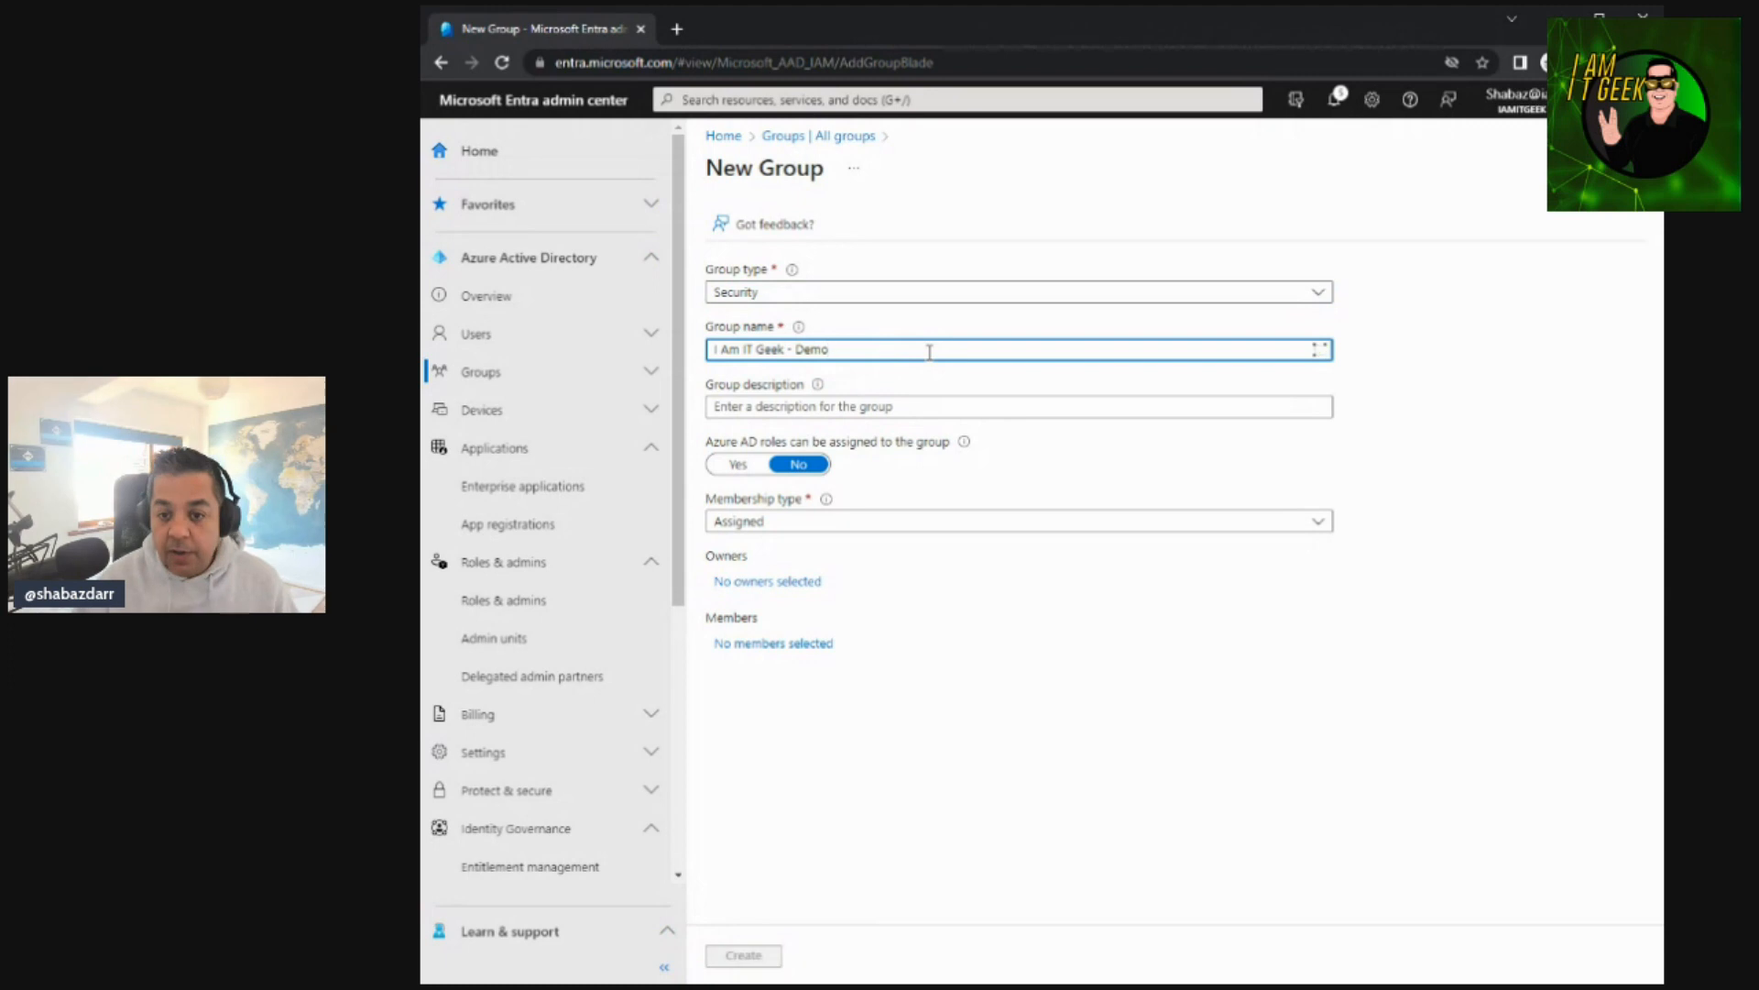
{"action": "left_click", "coordinate": [876, 405]}
{"action": "type", "text": "This is a demo group"}
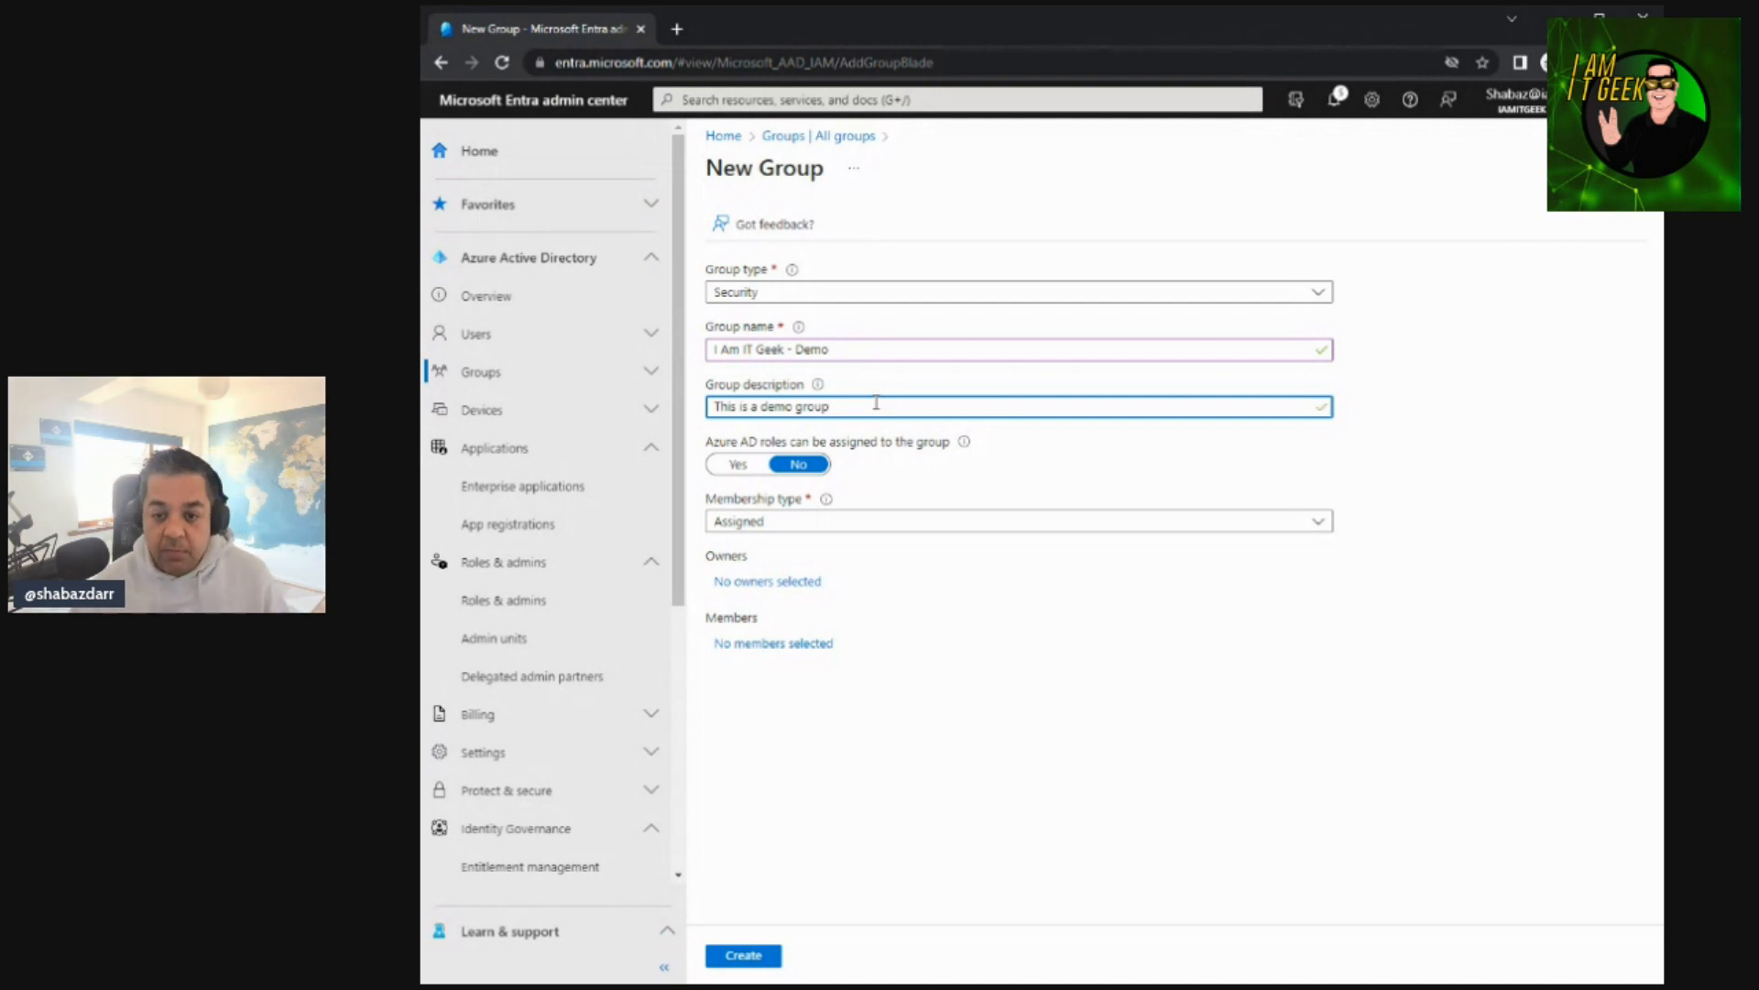
Check the available membership types with role assignment disabled, and allow Azure AD roles to be assigned to the new group
{"action": "left_click", "coordinate": [738, 465]}
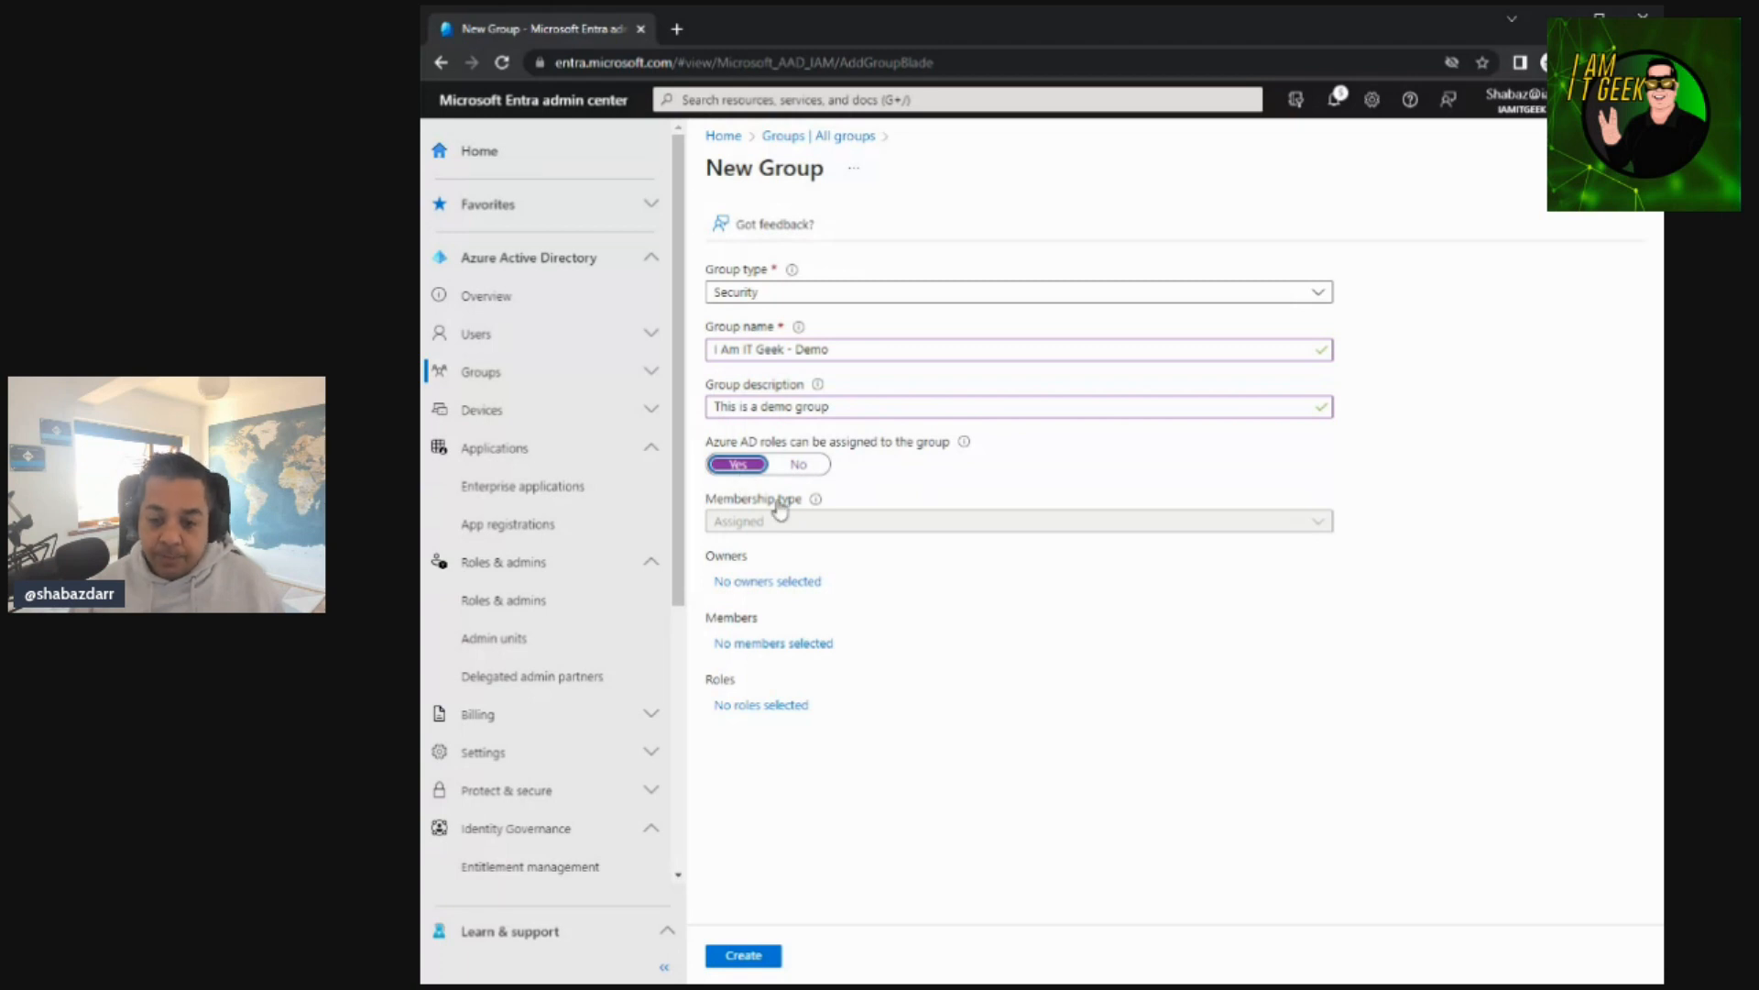
{"action": "left_click", "coordinate": [803, 467]}
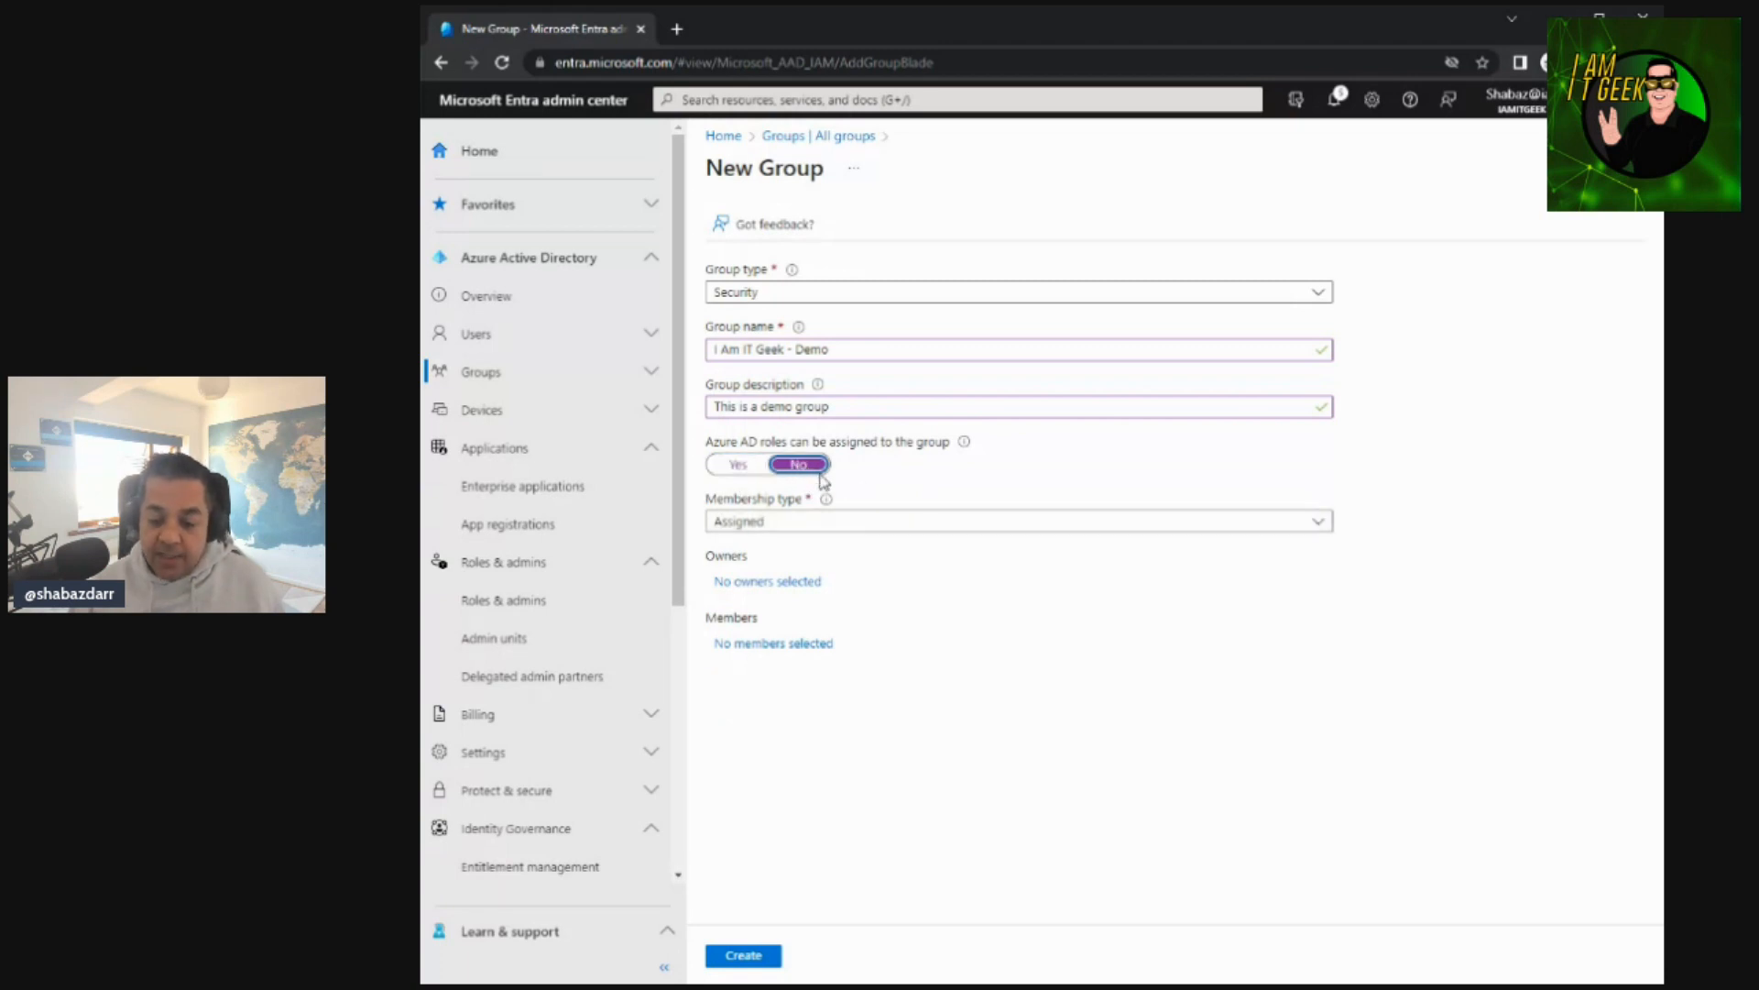
{"action": "left_click", "coordinate": [987, 524]}
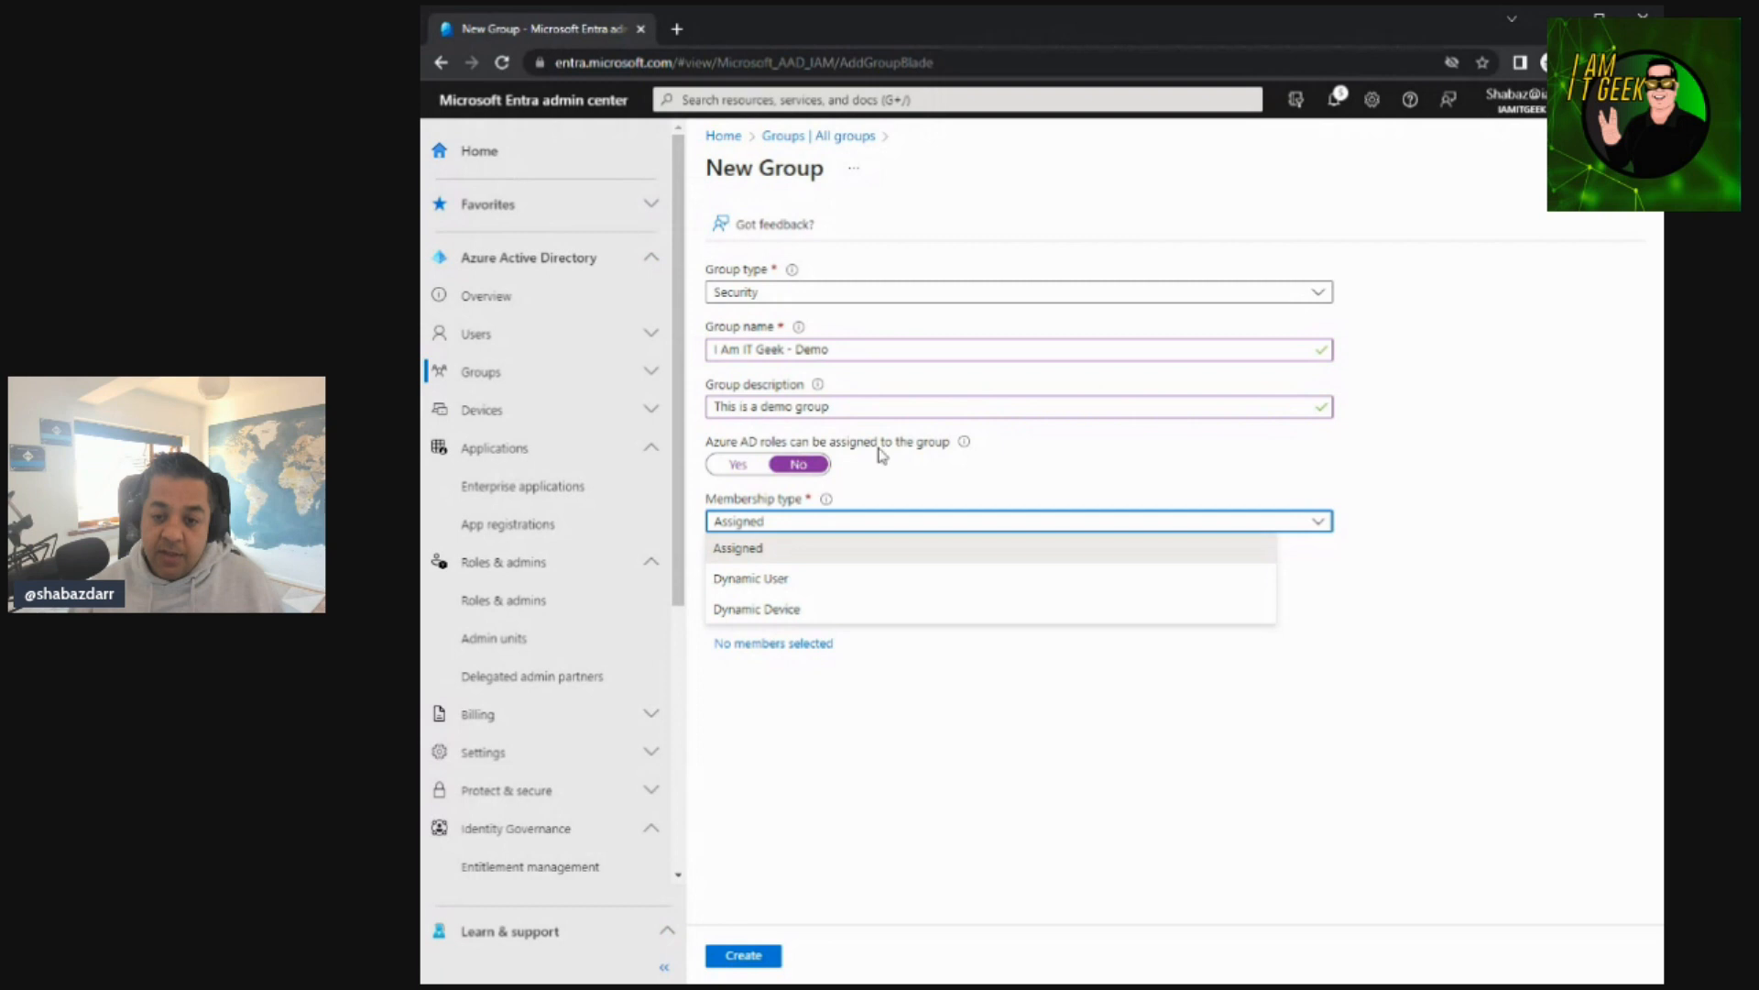
{"action": "left_click", "coordinate": [739, 466]}
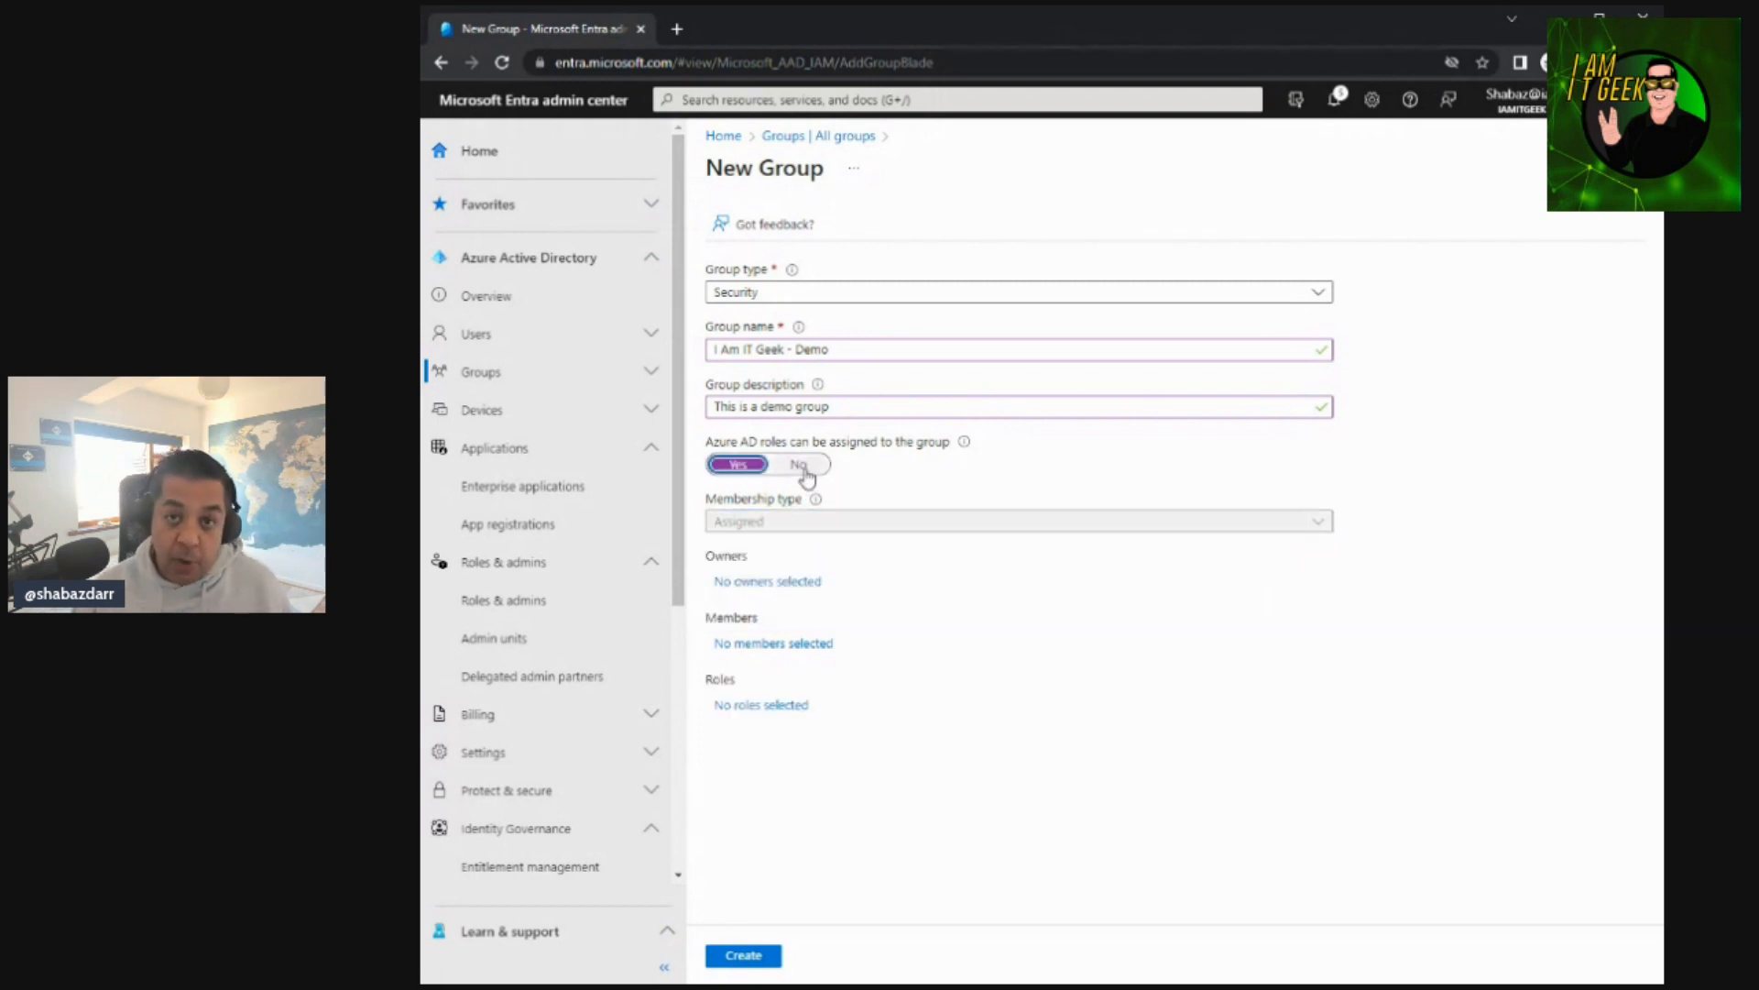
{"action": "mouse_move", "coordinate": [816, 502]}
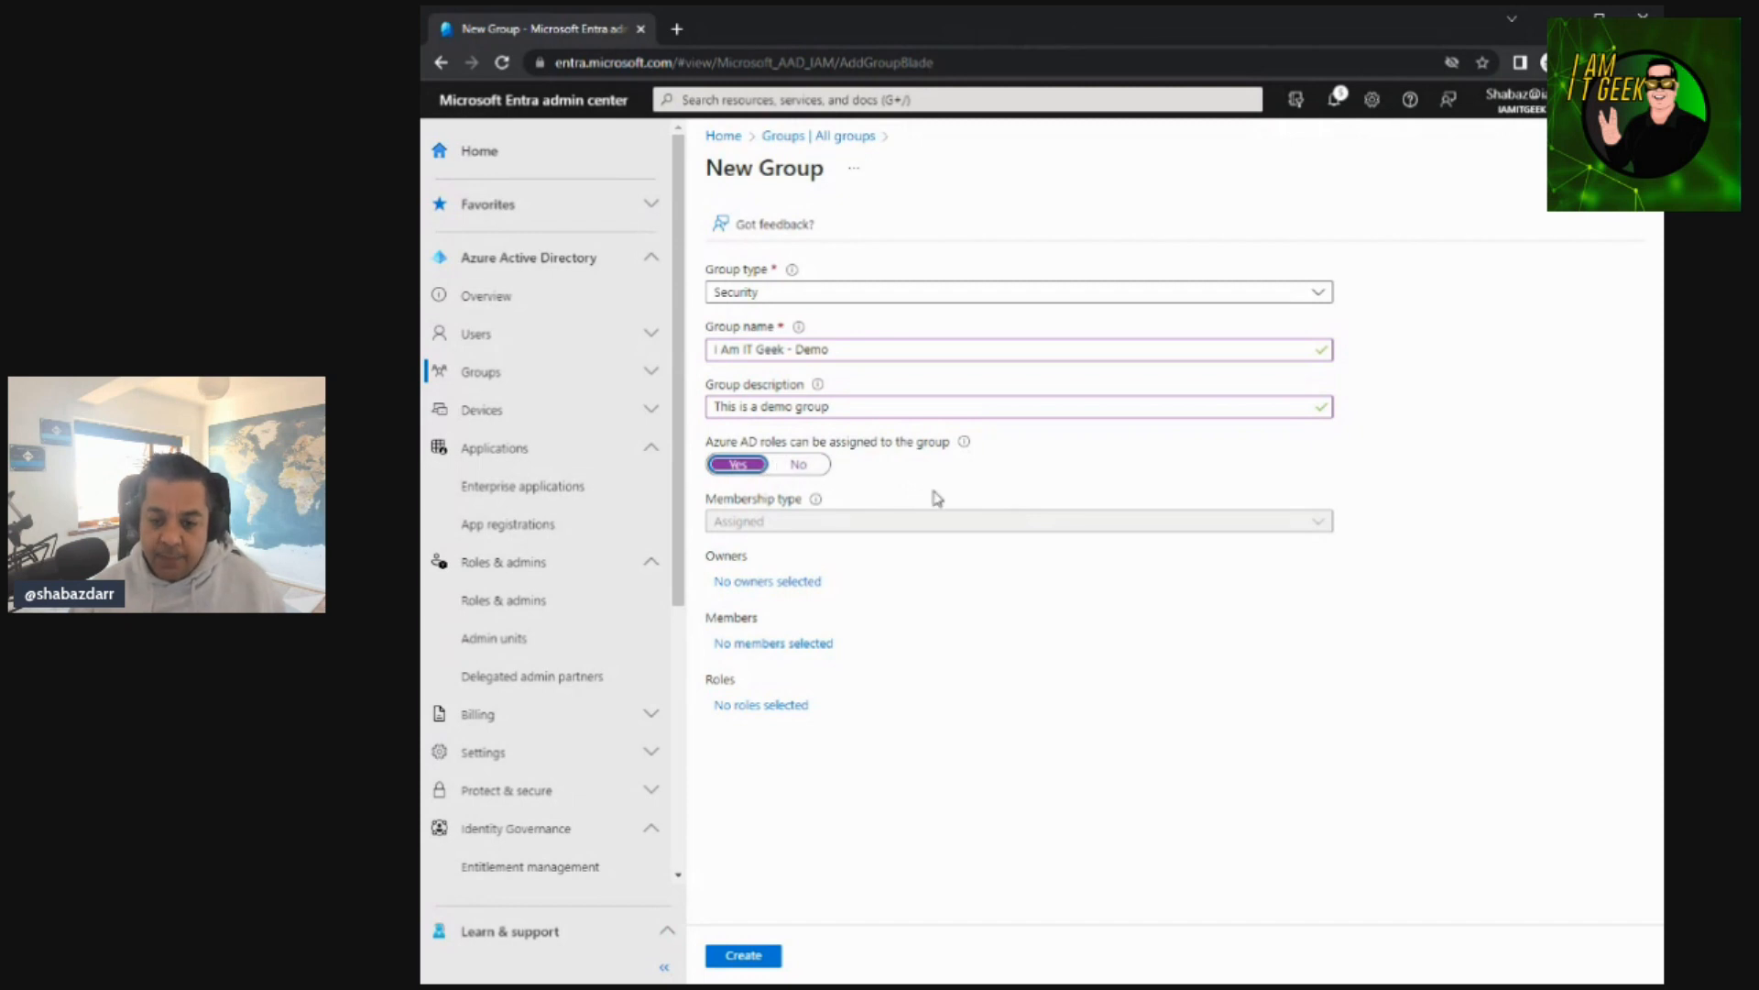
Add the second user in the directory list as the owner of the new group
{"action": "left_click", "coordinate": [752, 587]}
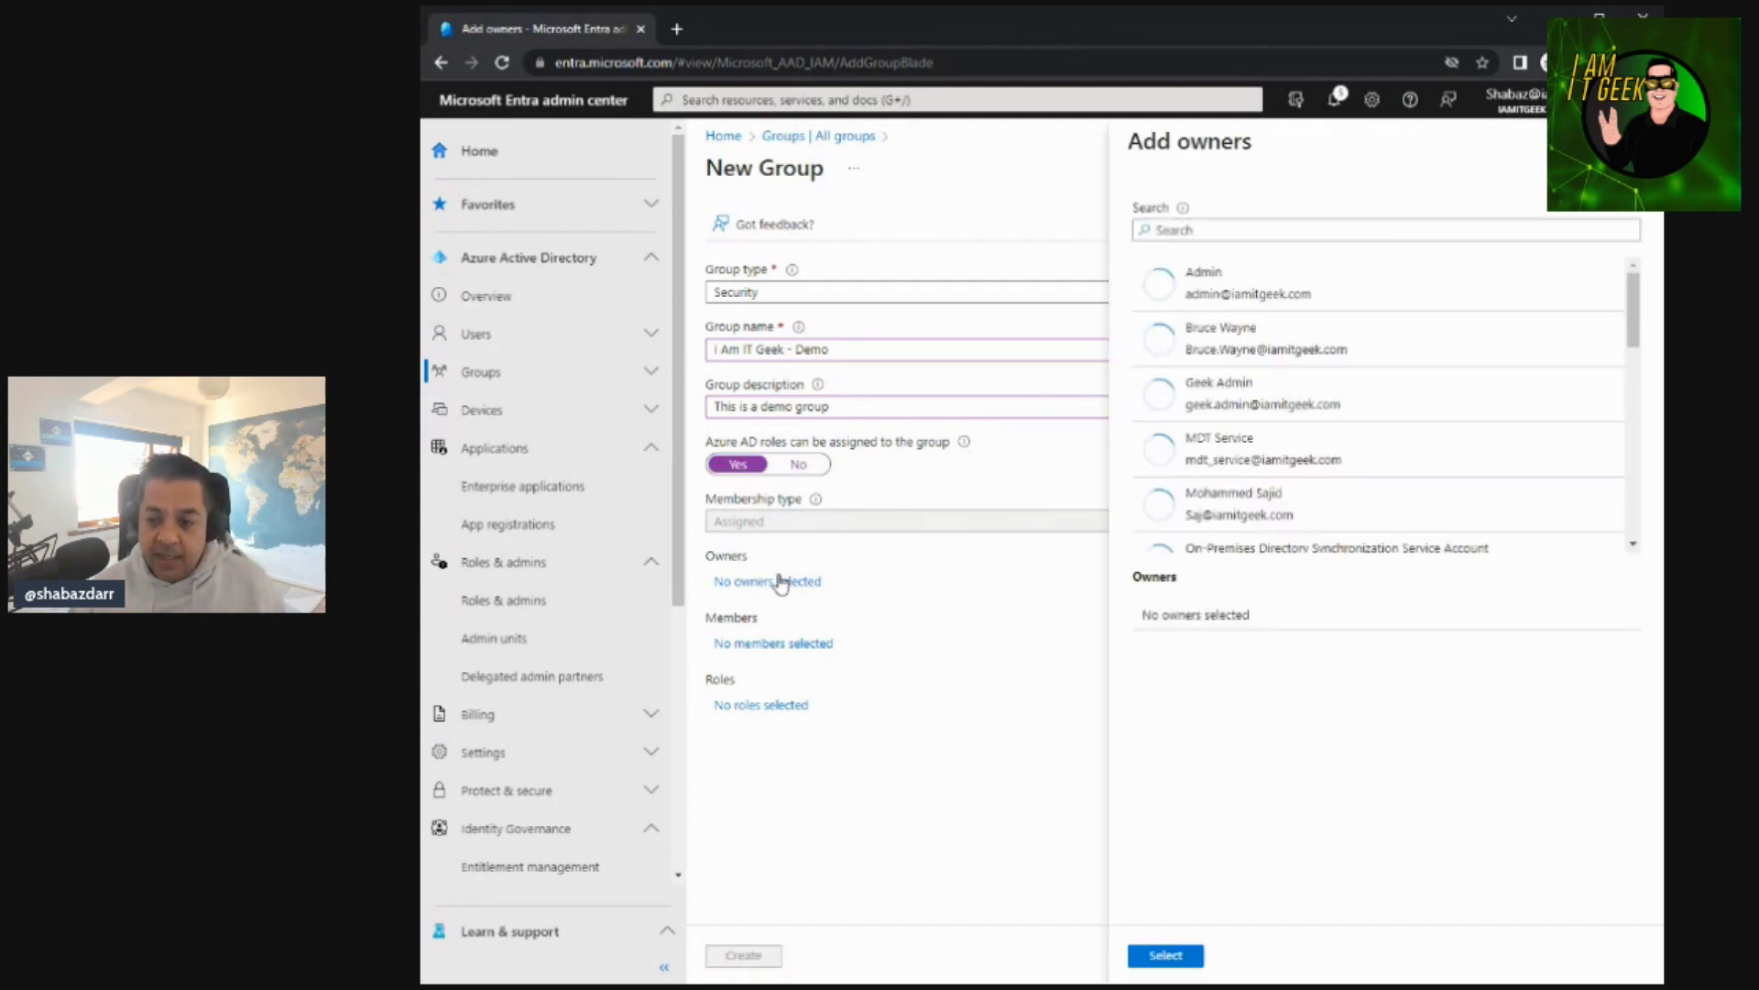
{"action": "left_click", "coordinate": [1254, 338]}
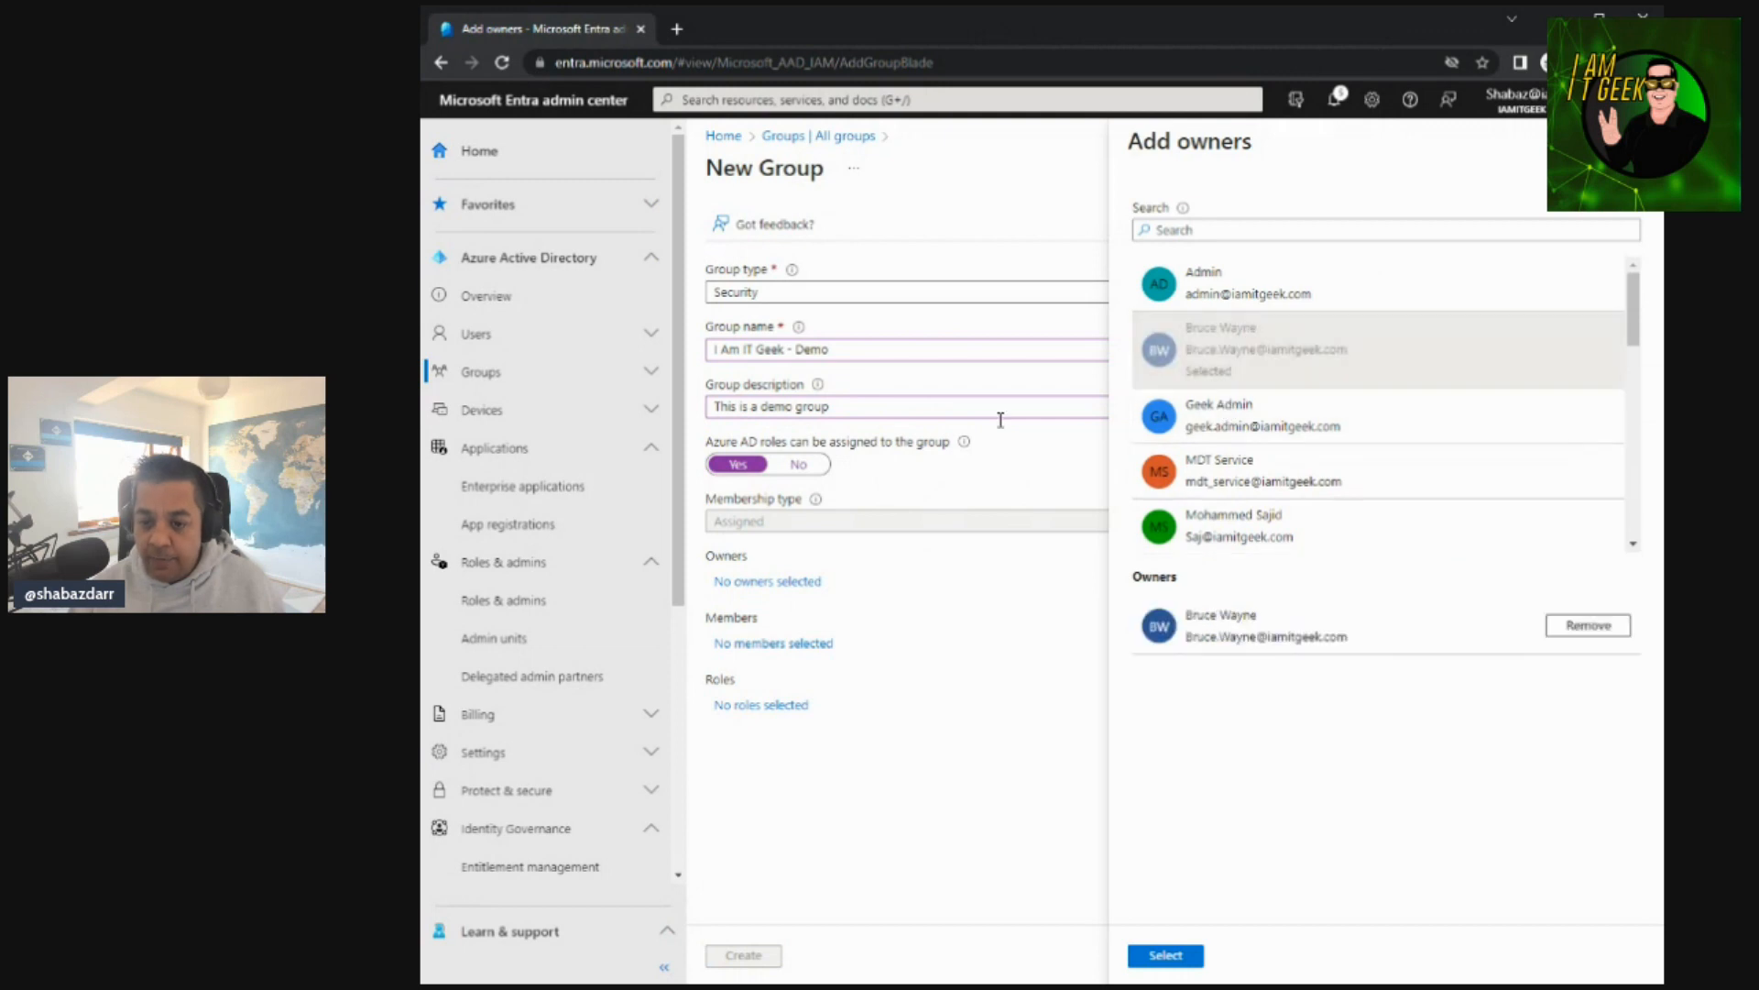
{"action": "left_click", "coordinate": [1173, 958]}
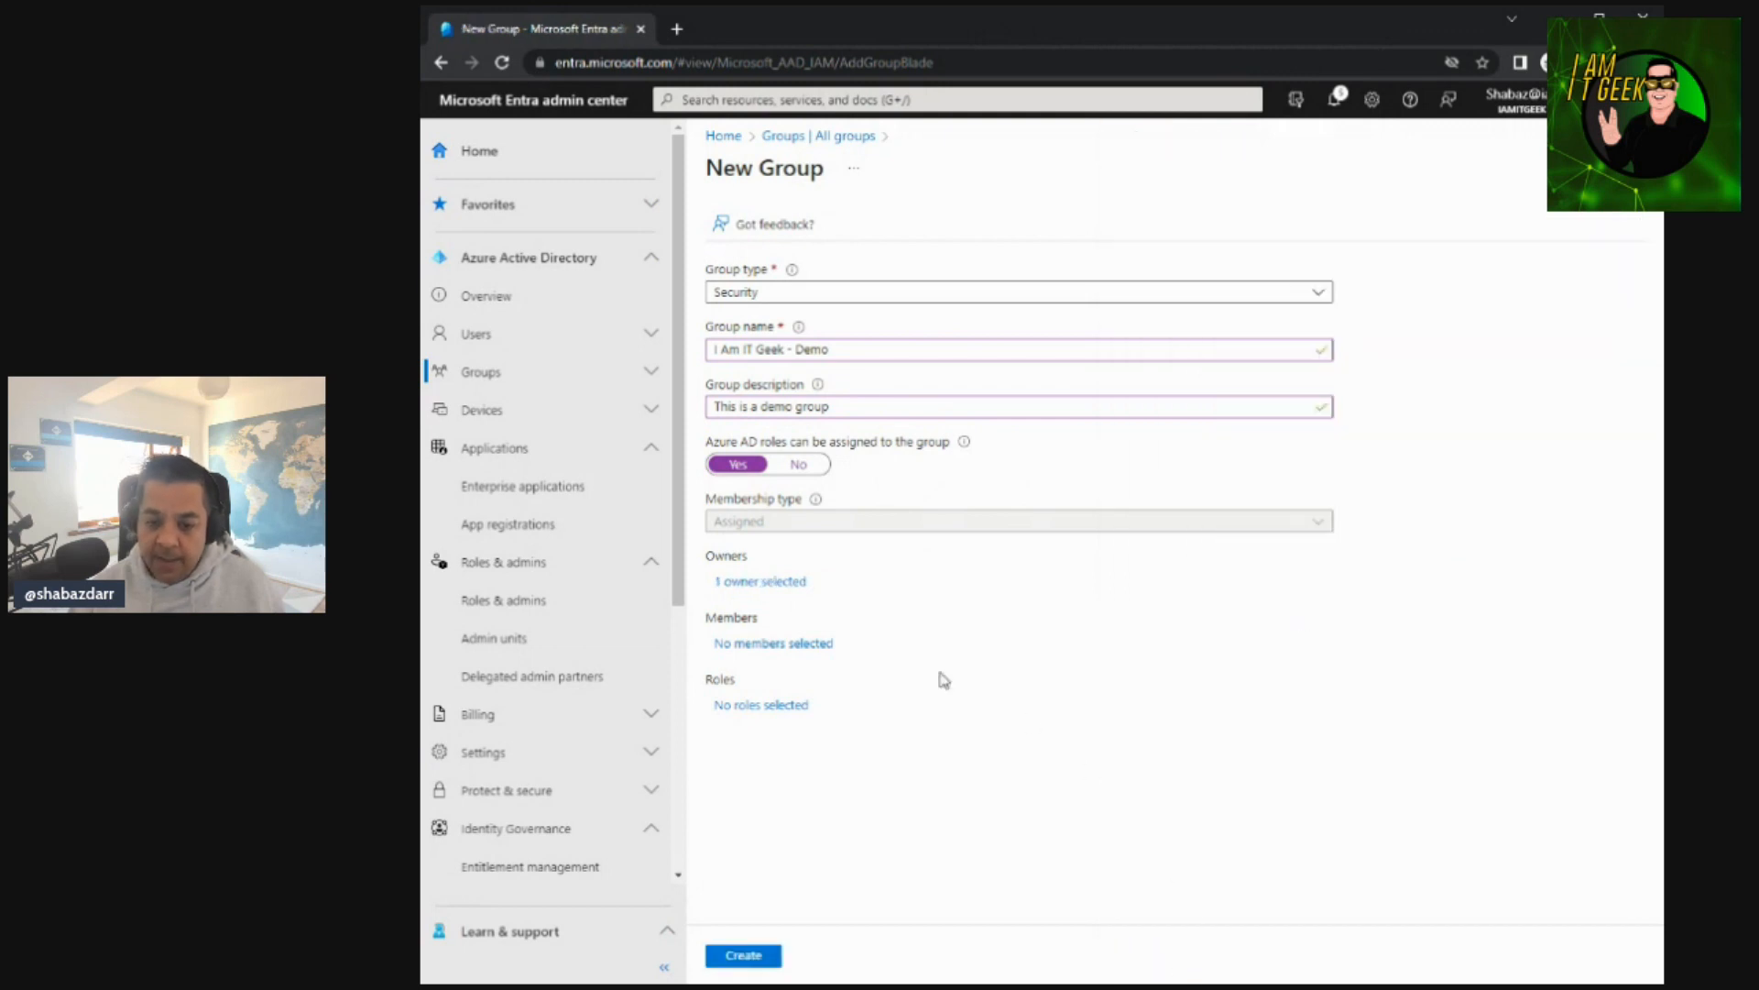
Search for the person's first name and add their Gmail and Hotmail accounts as members of the new group
{"action": "left_click", "coordinate": [799, 644]}
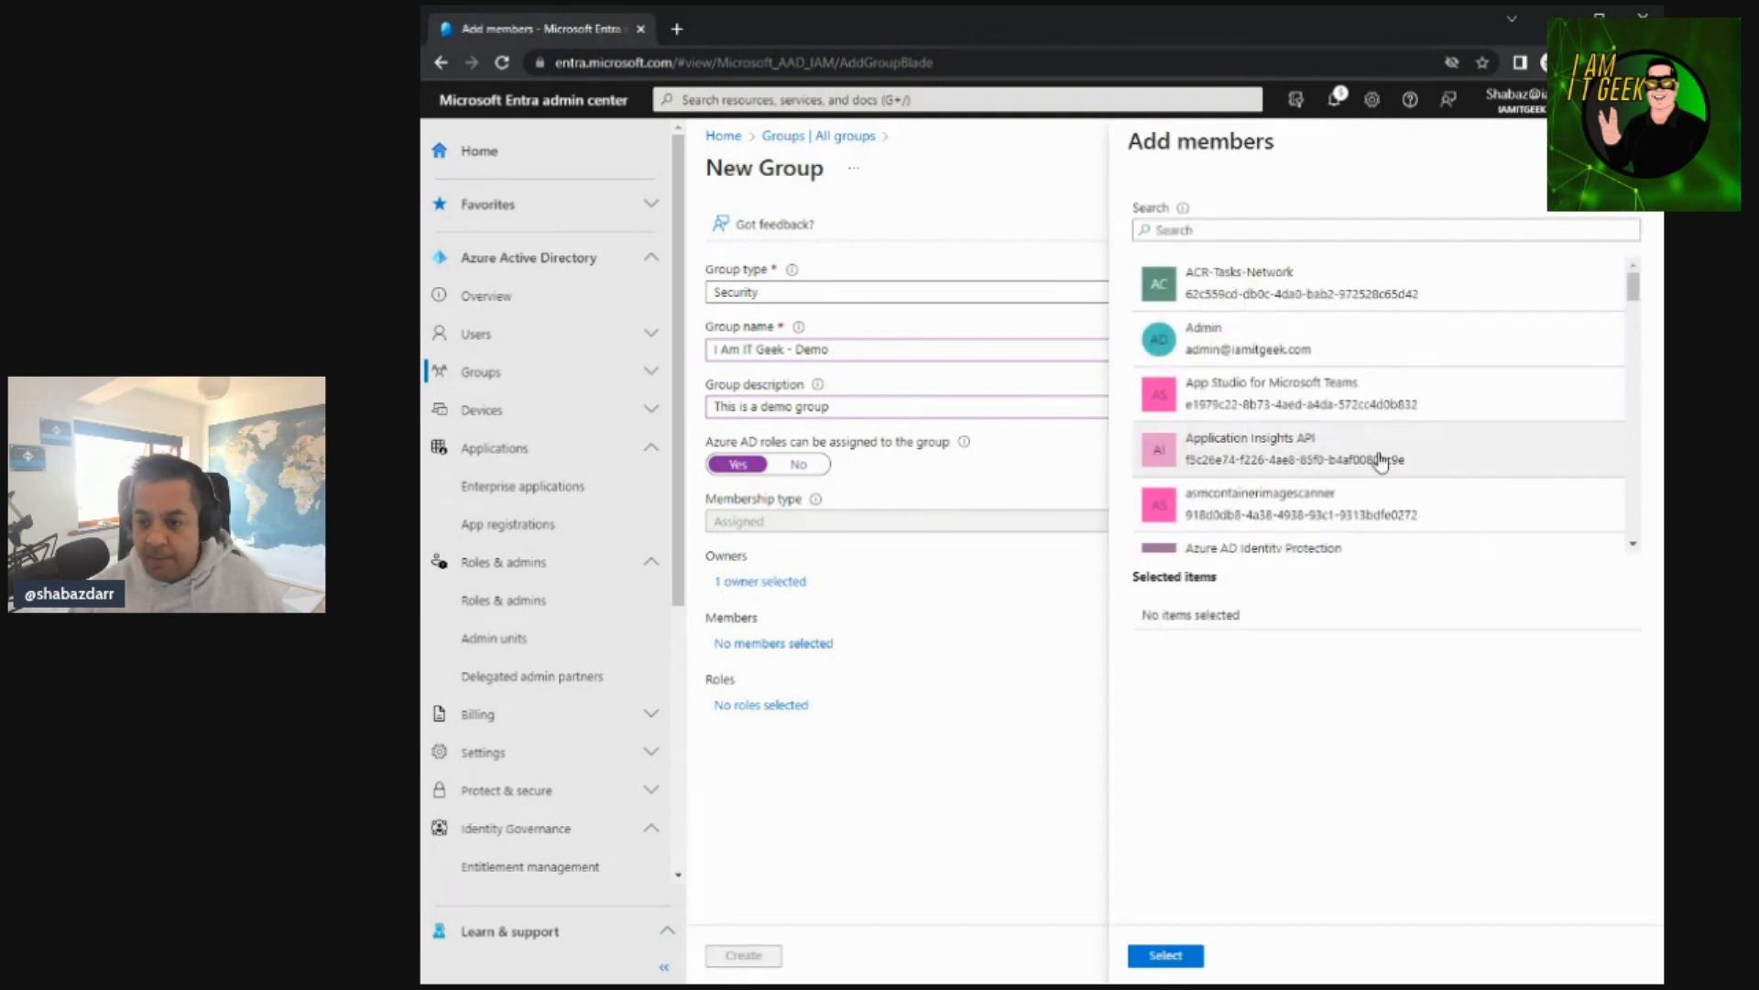
{"action": "scroll", "coordinate": [1302, 423], "scroll_direction": "down", "scroll_amount": 6}
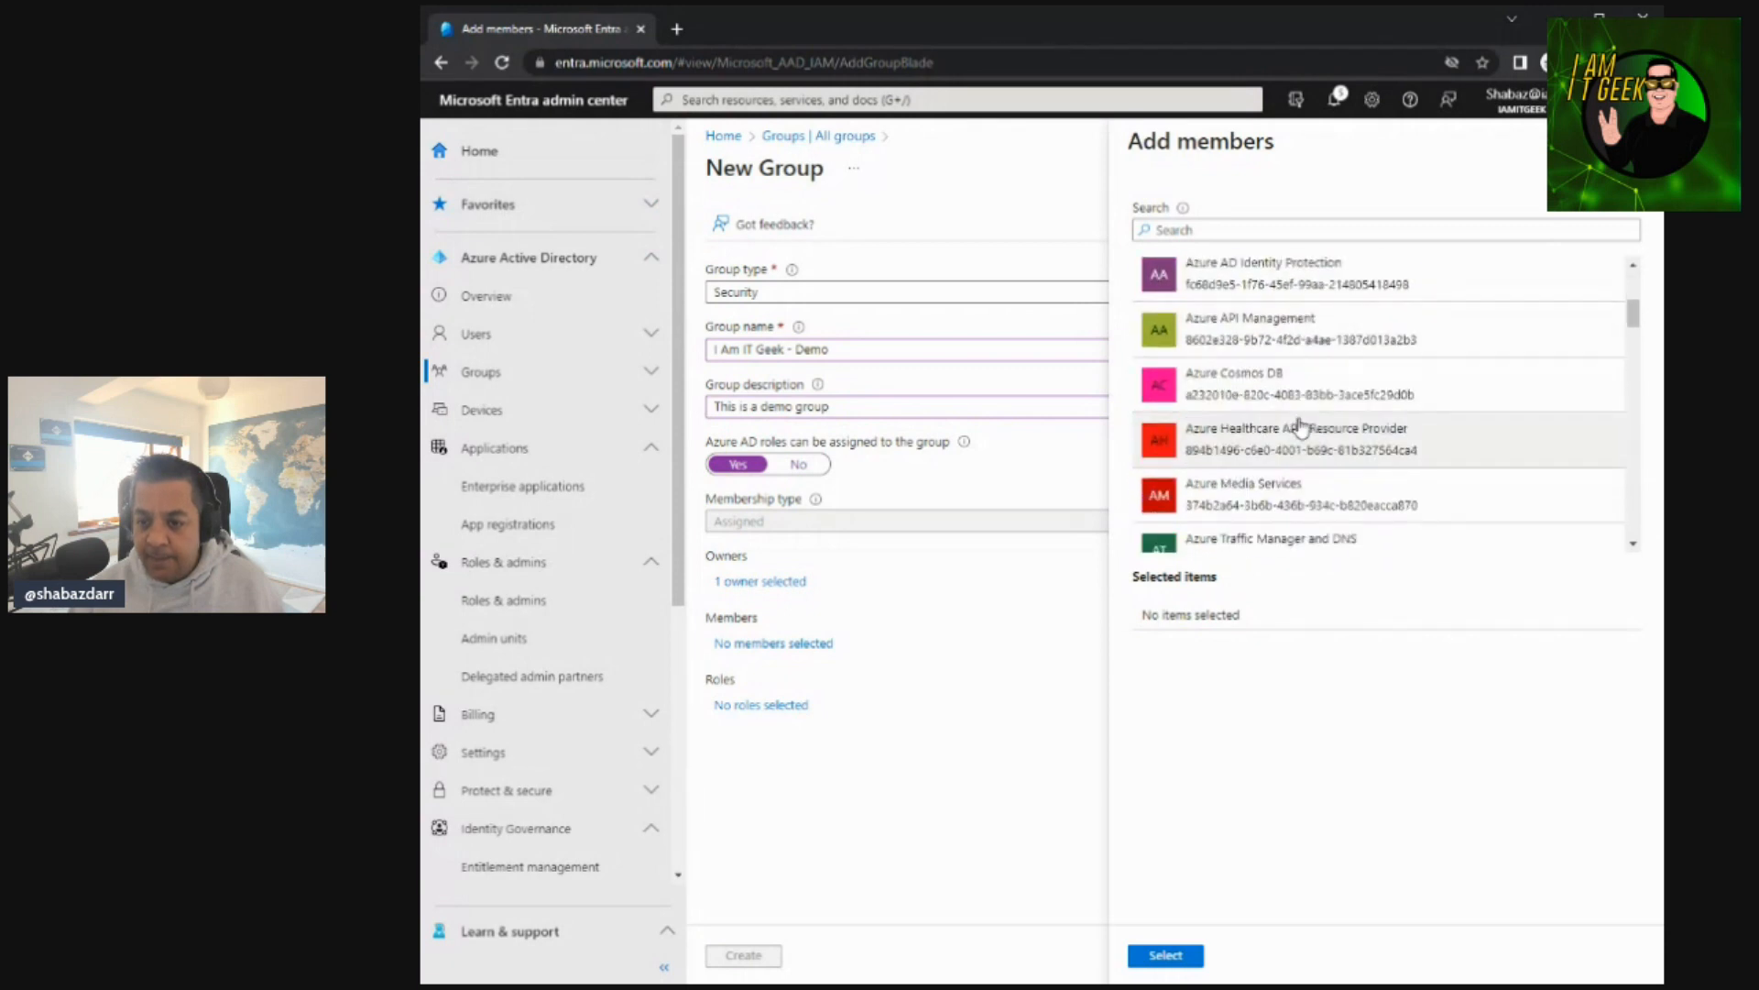
{"action": "left_click", "coordinate": [1275, 231]}
{"action": "type", "text": "shabaz"}
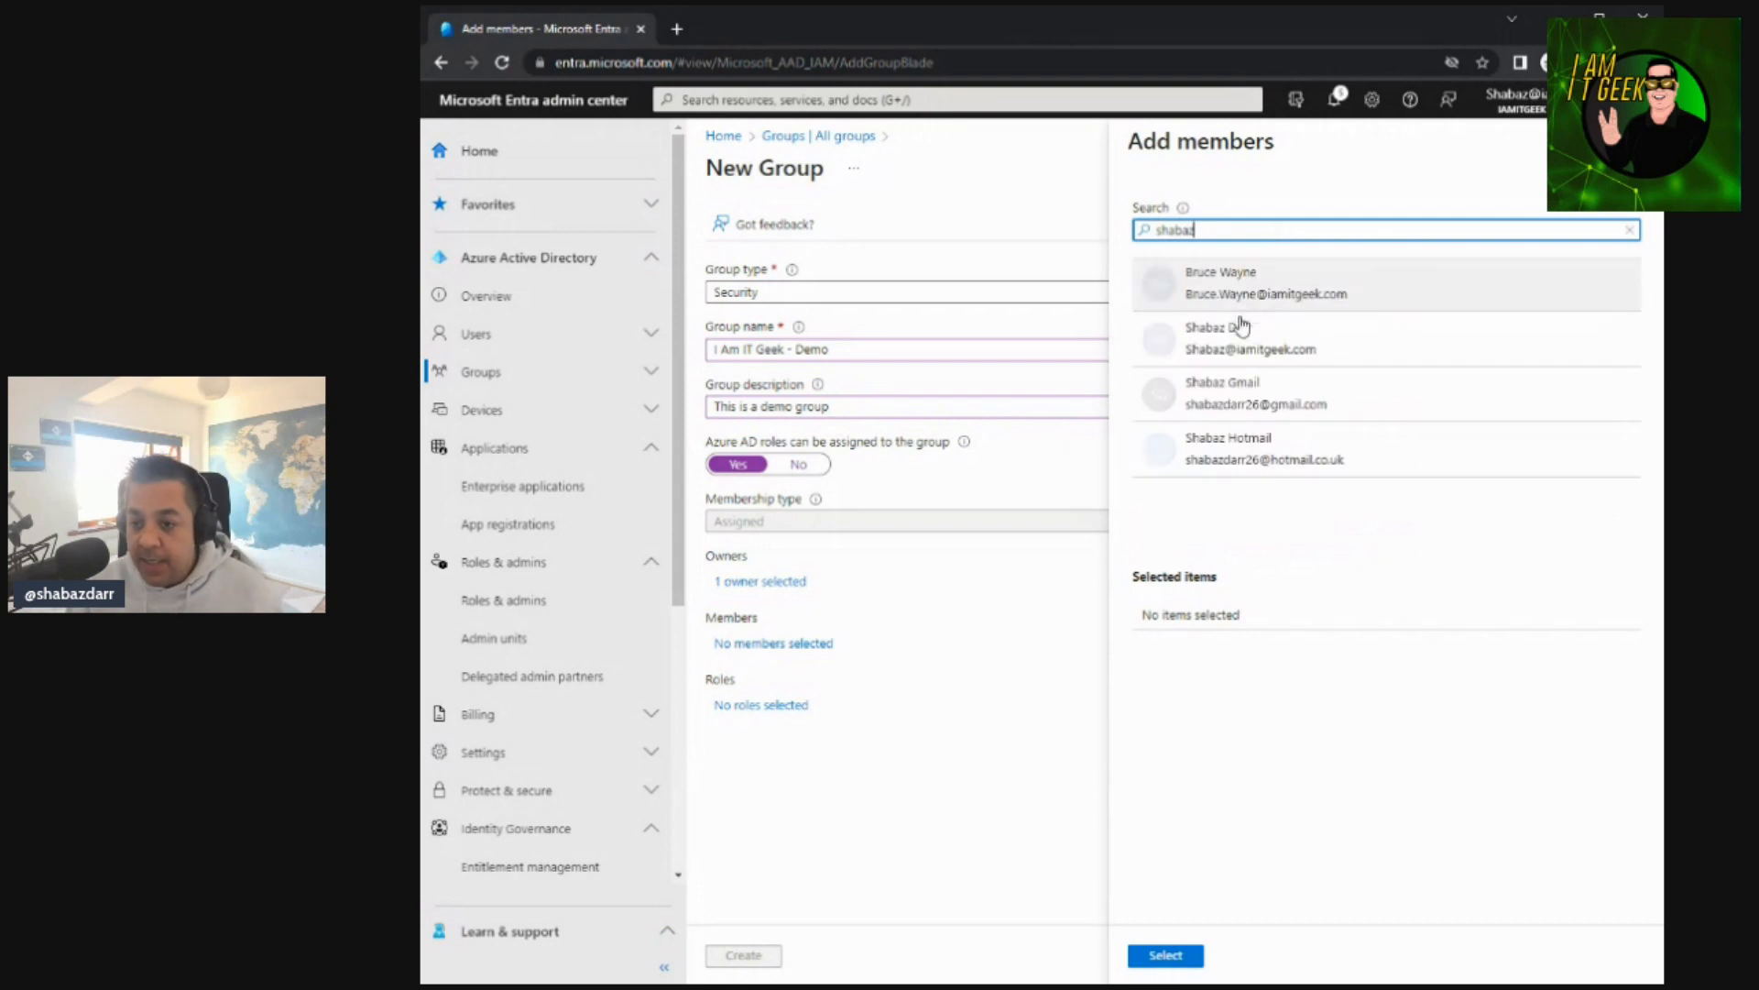
{"action": "left_click", "coordinate": [1297, 396]}
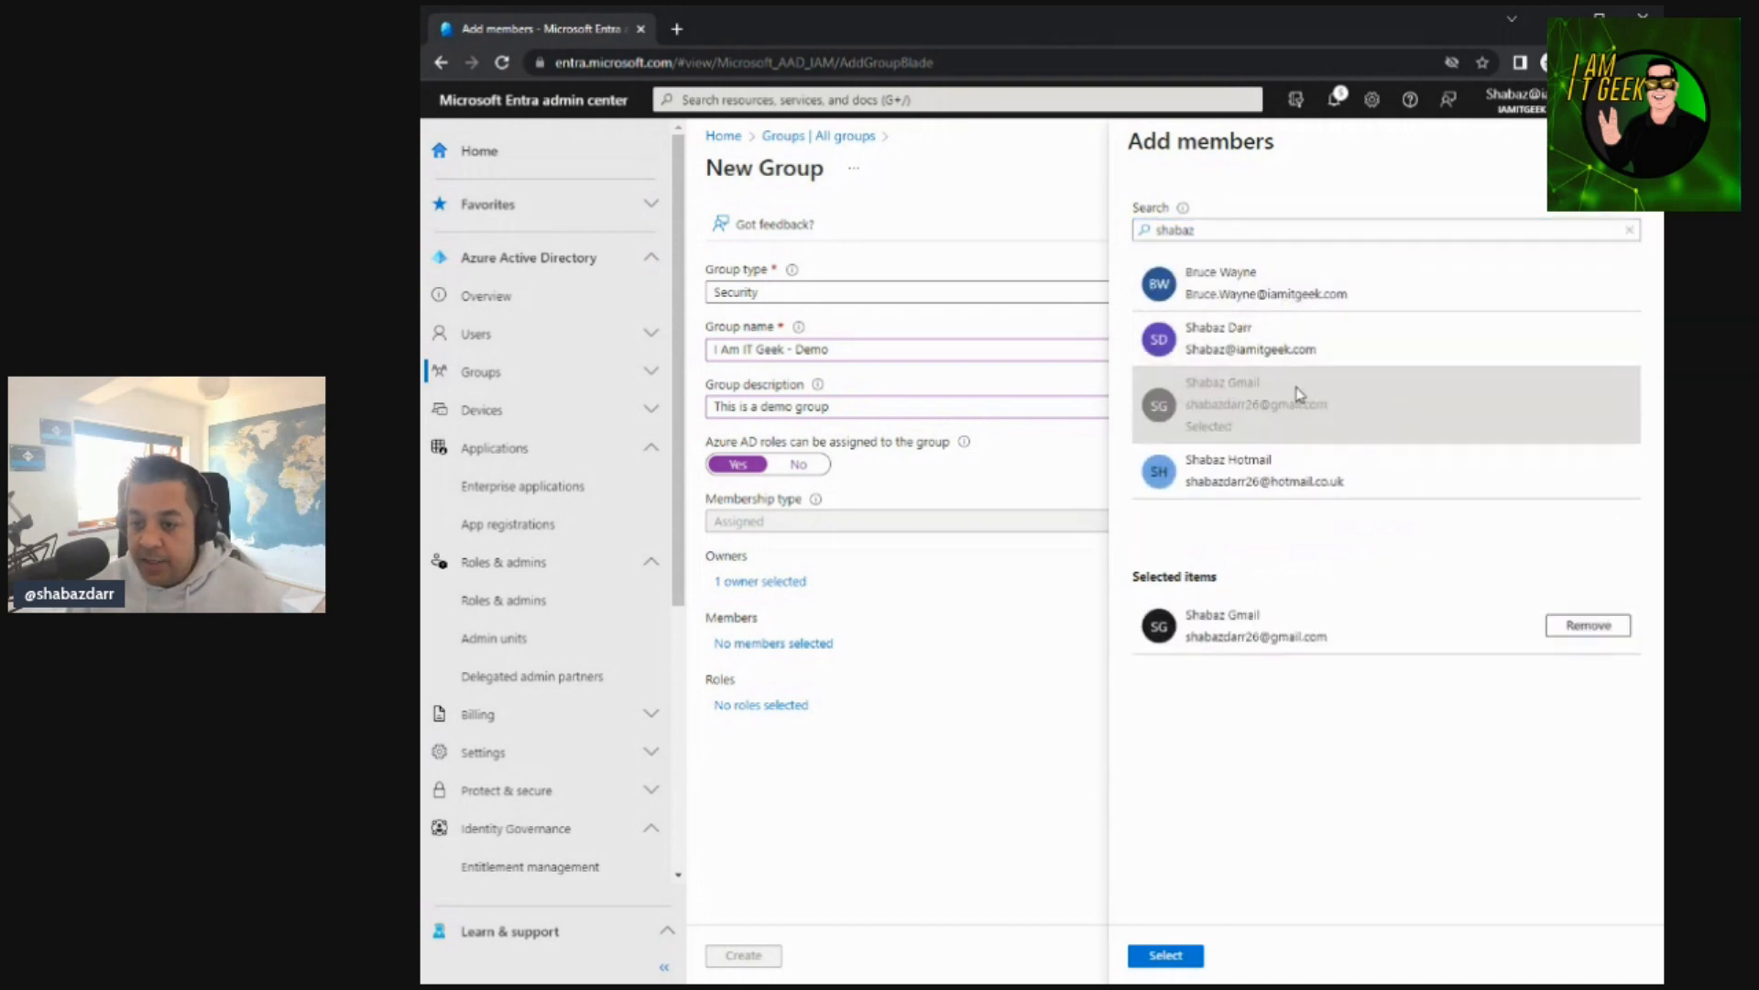
{"action": "left_click", "coordinate": [1259, 475]}
{"action": "left_click", "coordinate": [1164, 954]}
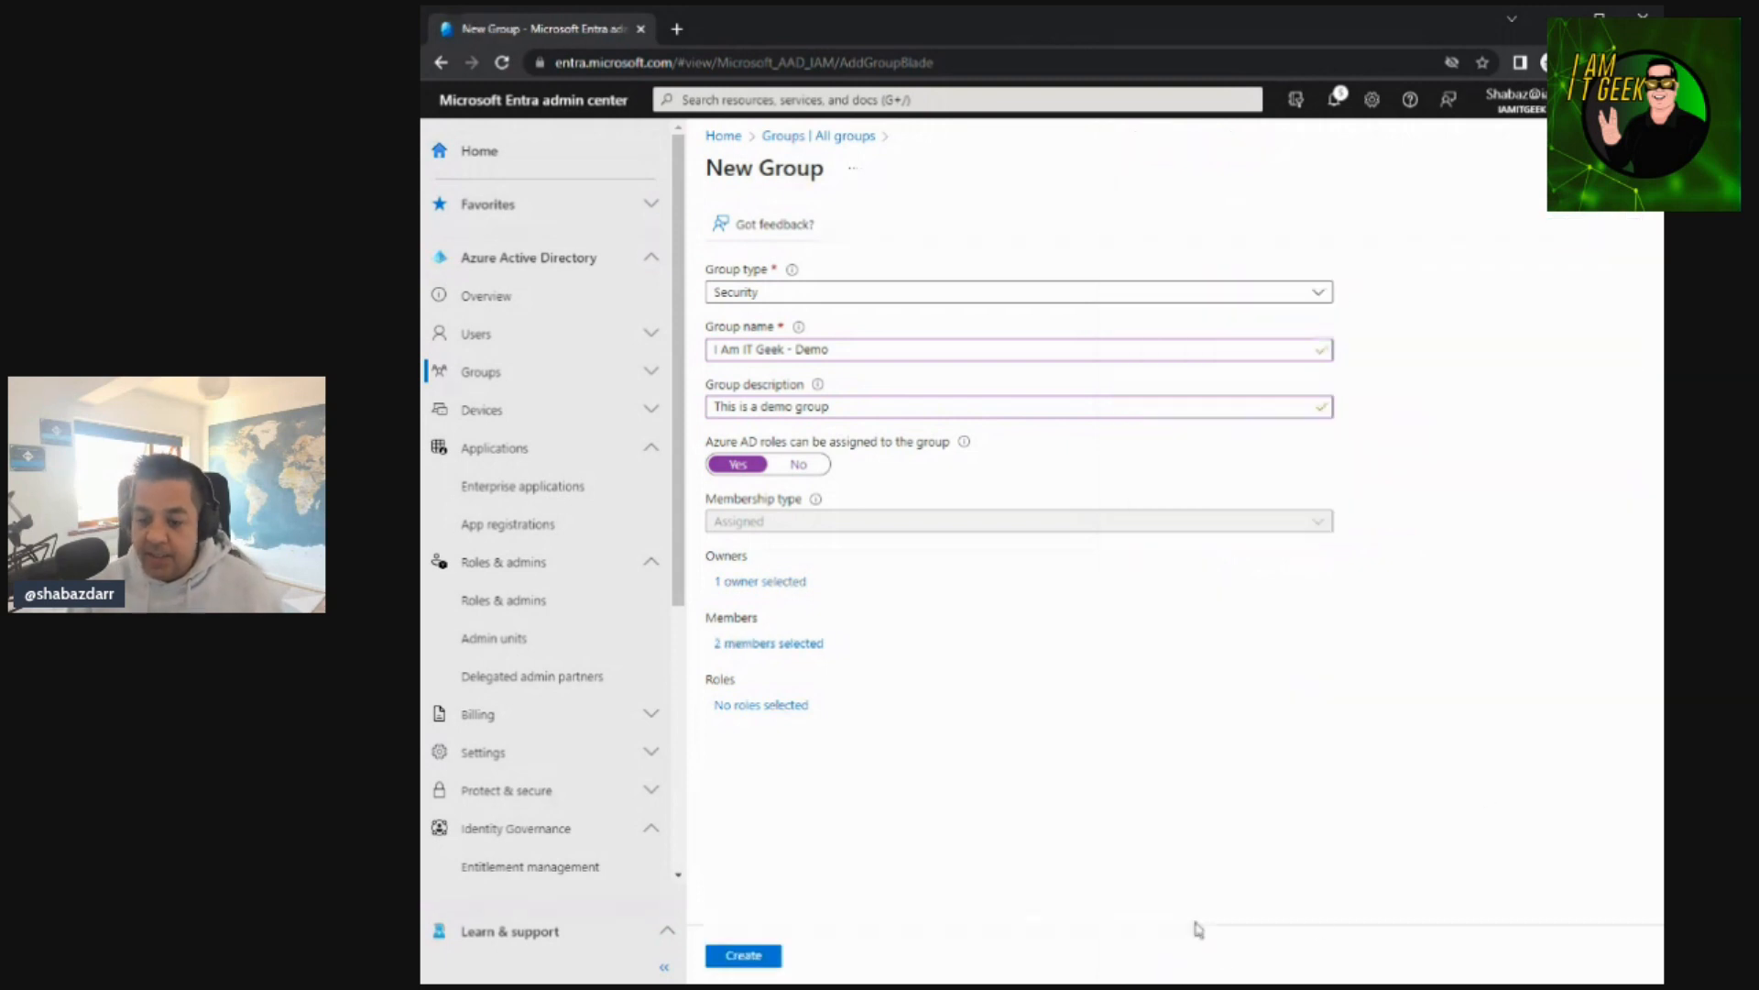
Look through the directory roles without assigning any, create the group and confirm the role-assignable capability
{"action": "left_click", "coordinate": [788, 709]}
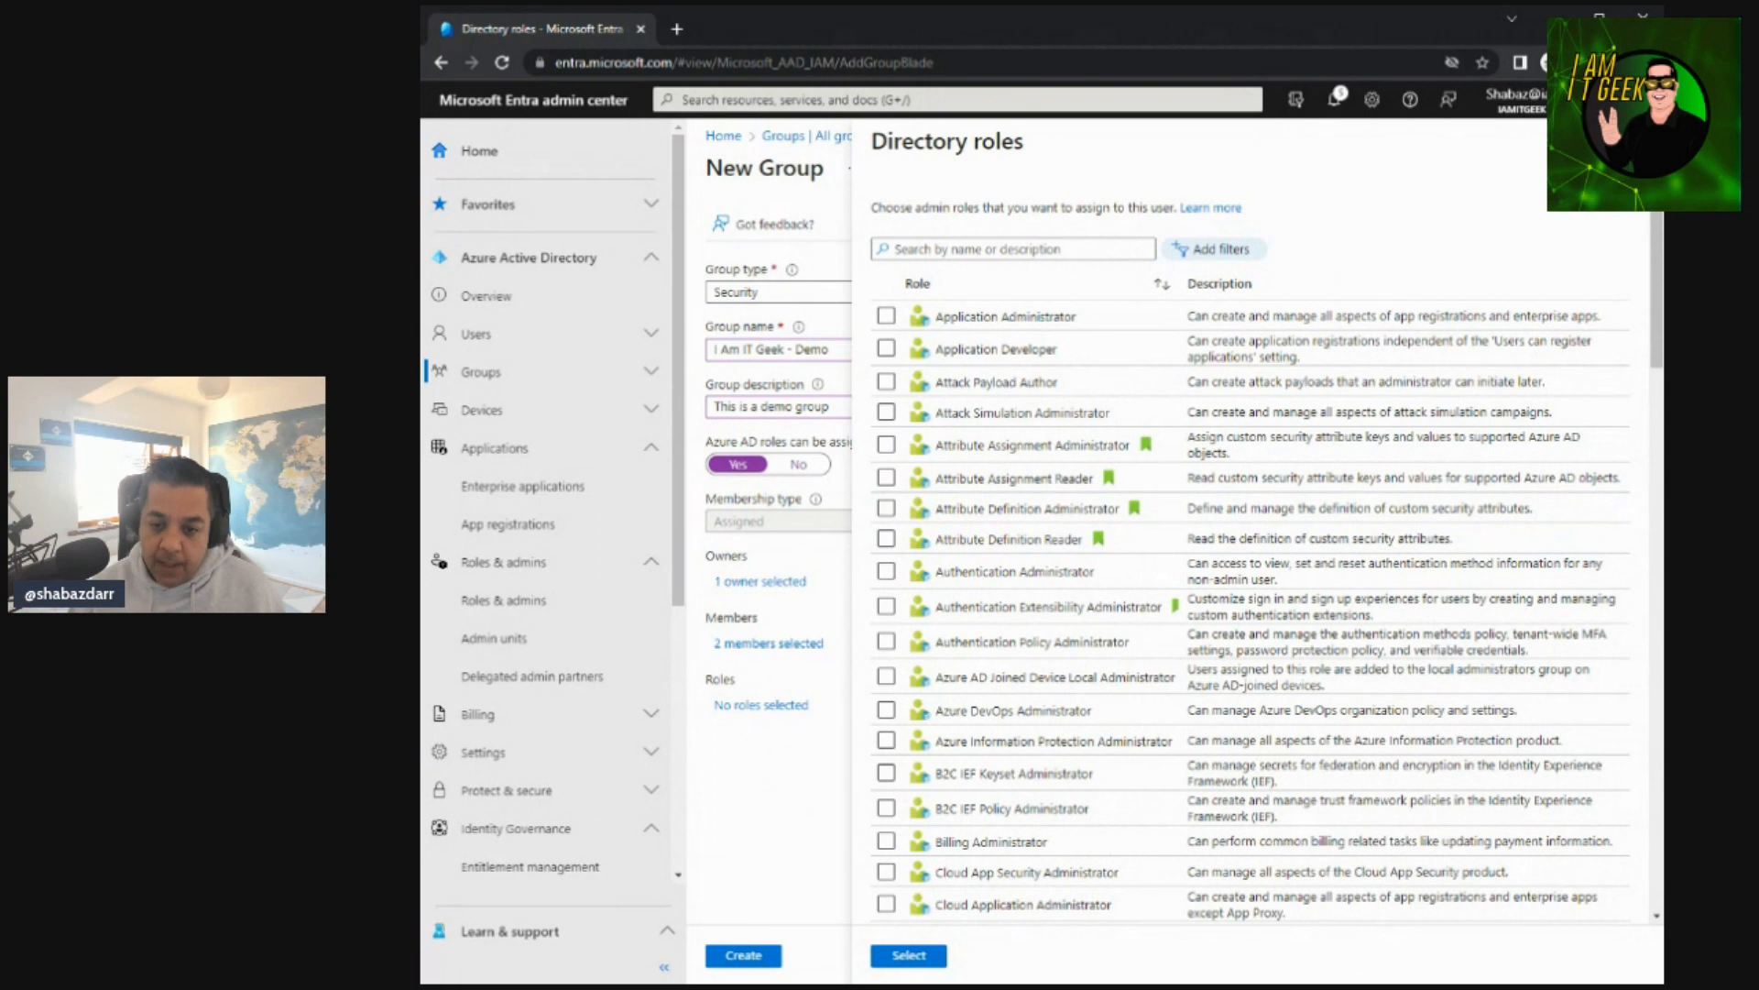
{"action": "key", "text": "Escape"}
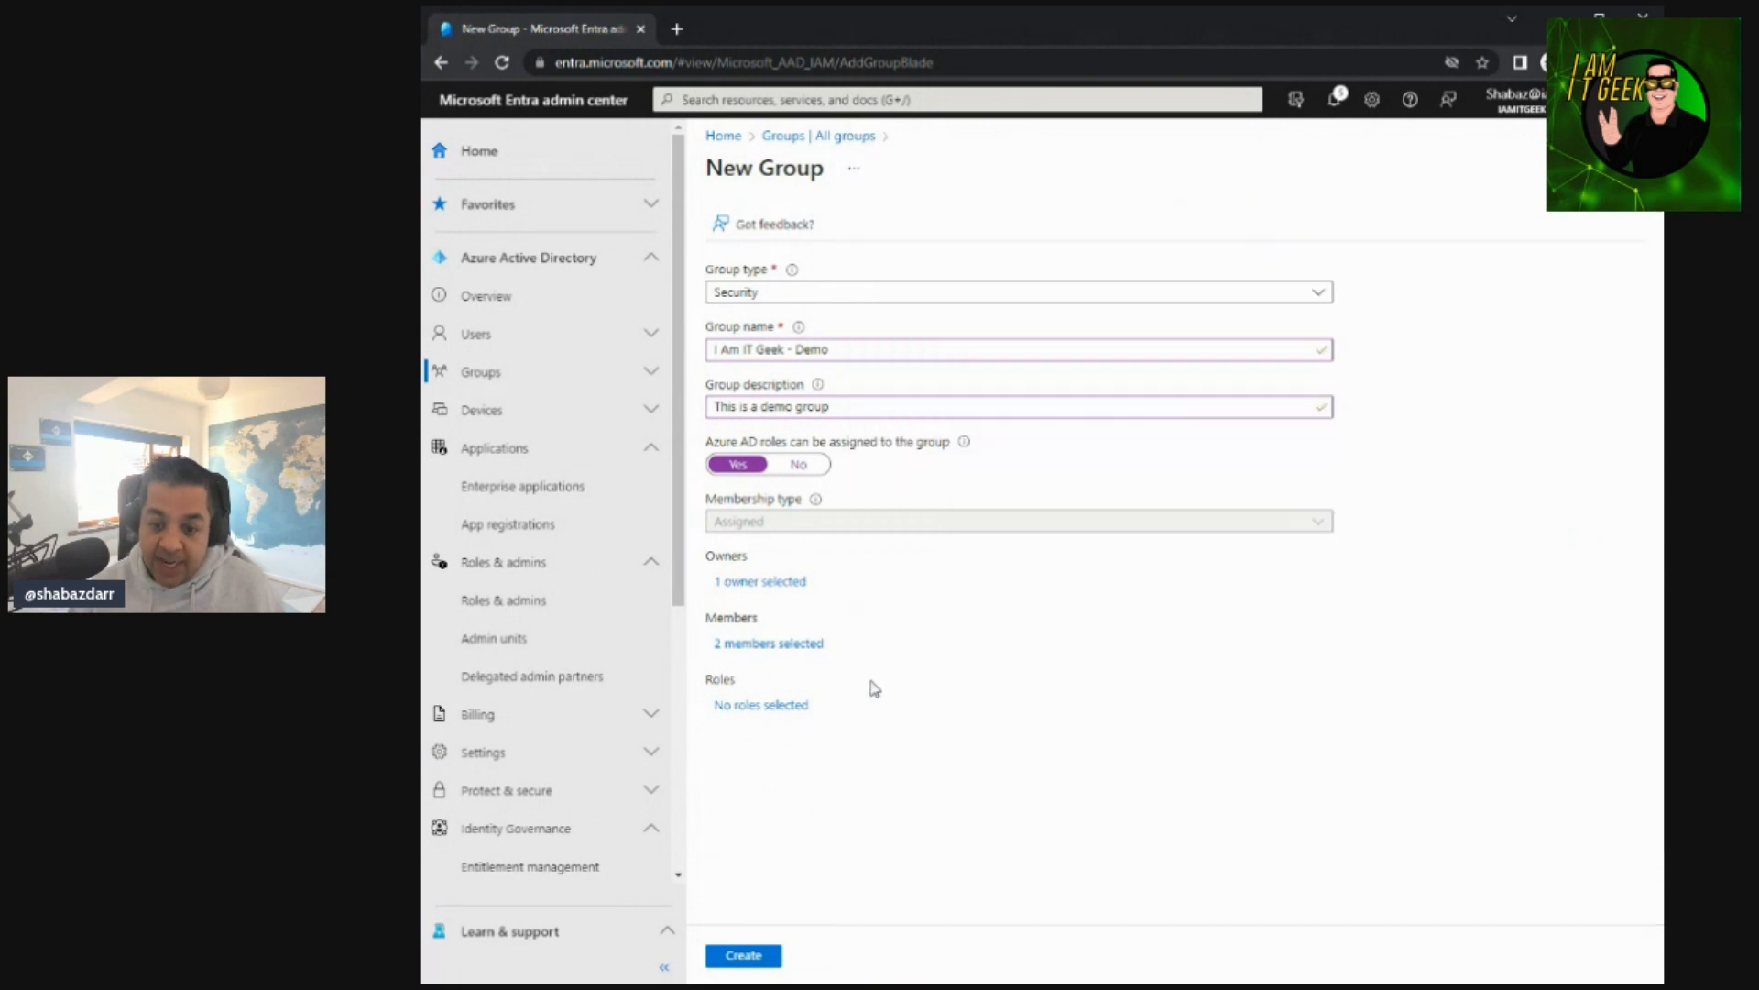
{"action": "left_click", "coordinate": [743, 954]}
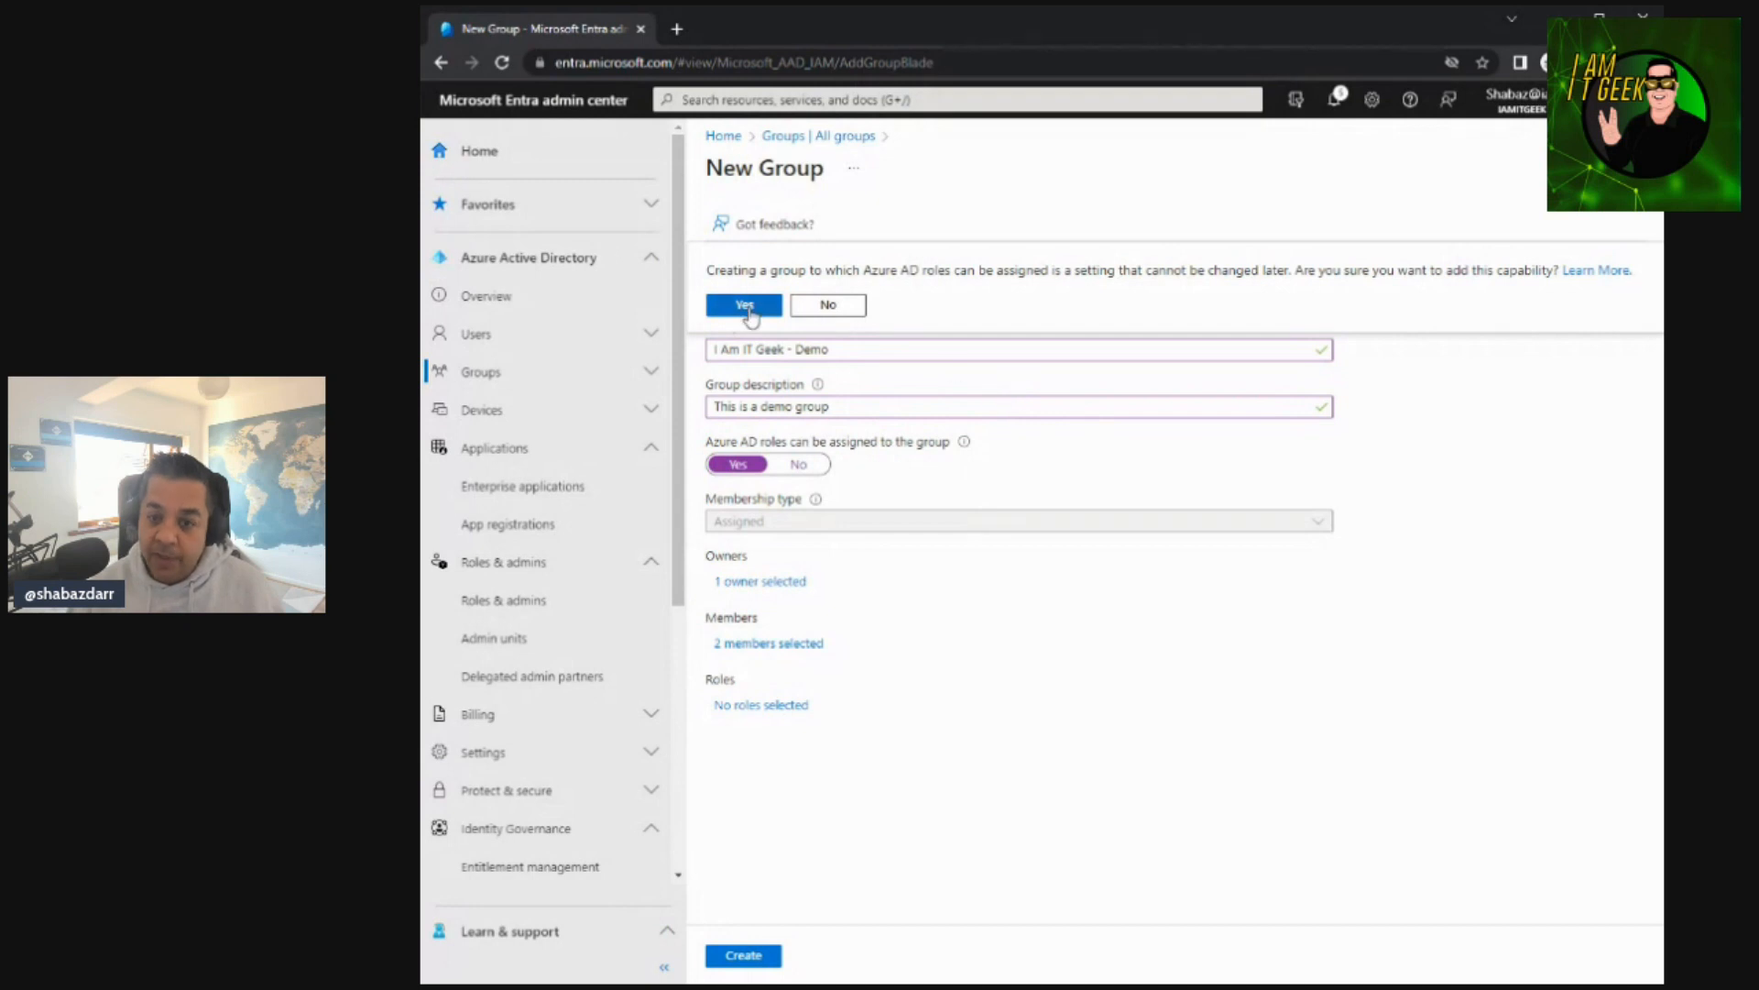
{"action": "left_click", "coordinate": [746, 306]}
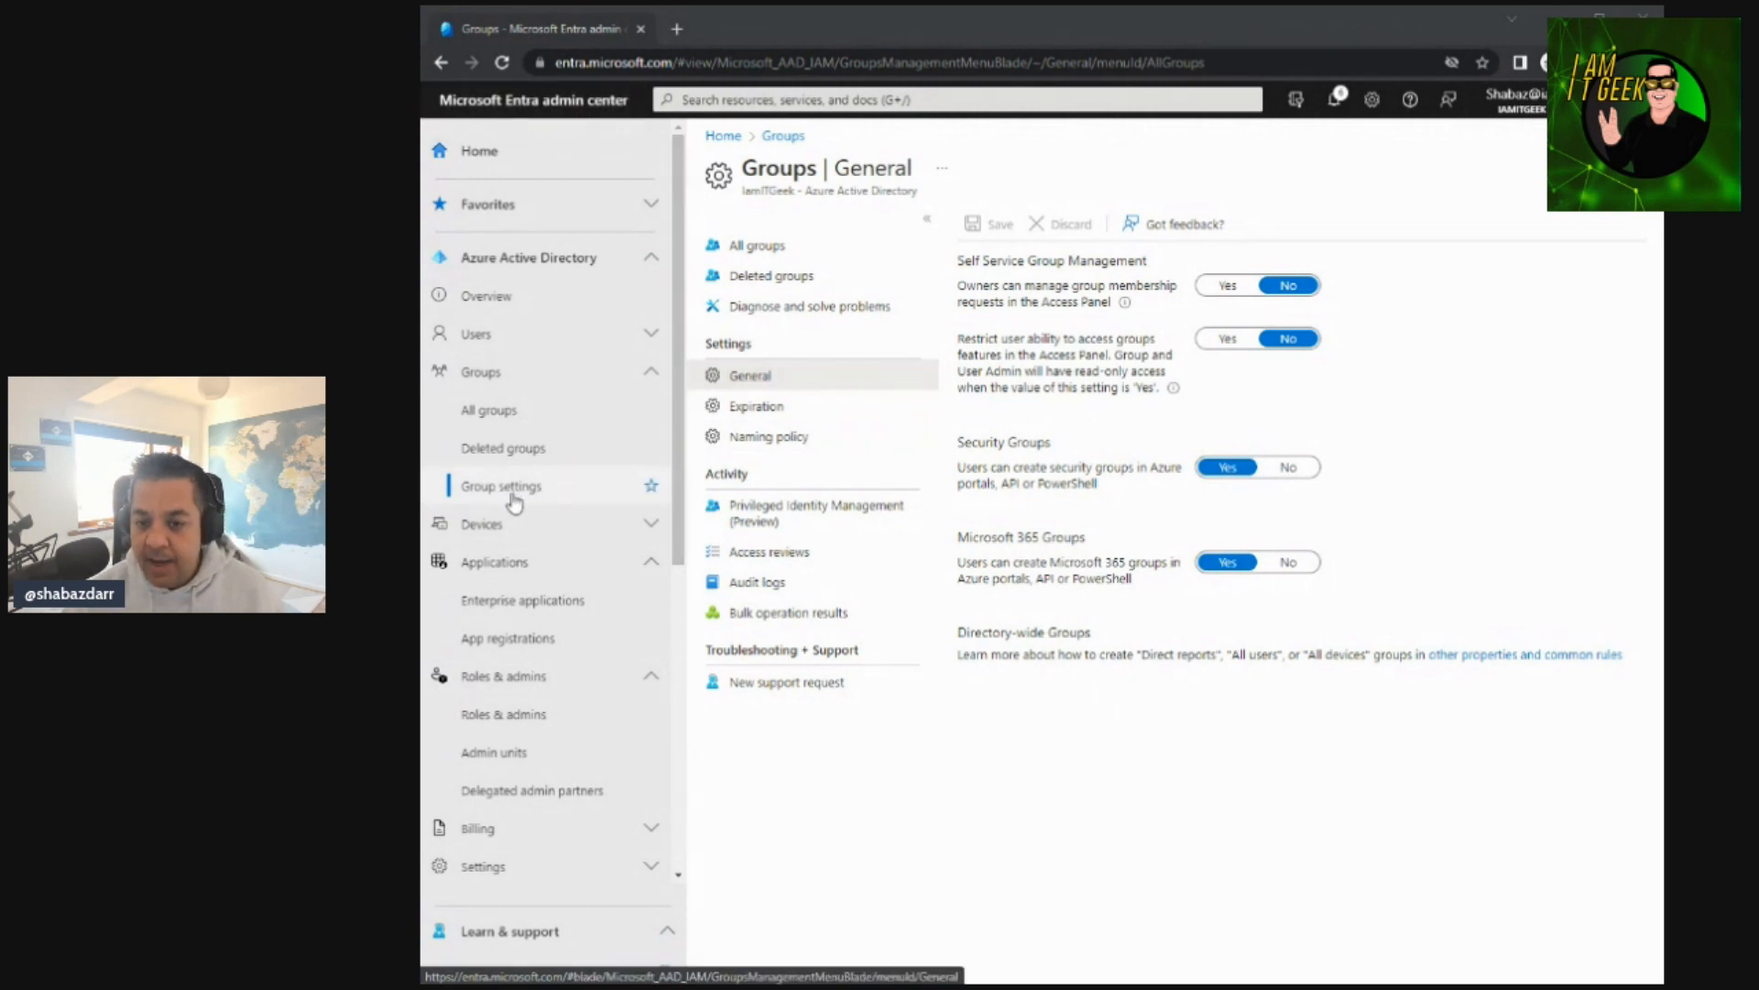
Collapse the Applications and Roles & admins navigation entries
{"action": "left_click", "coordinate": [652, 562]}
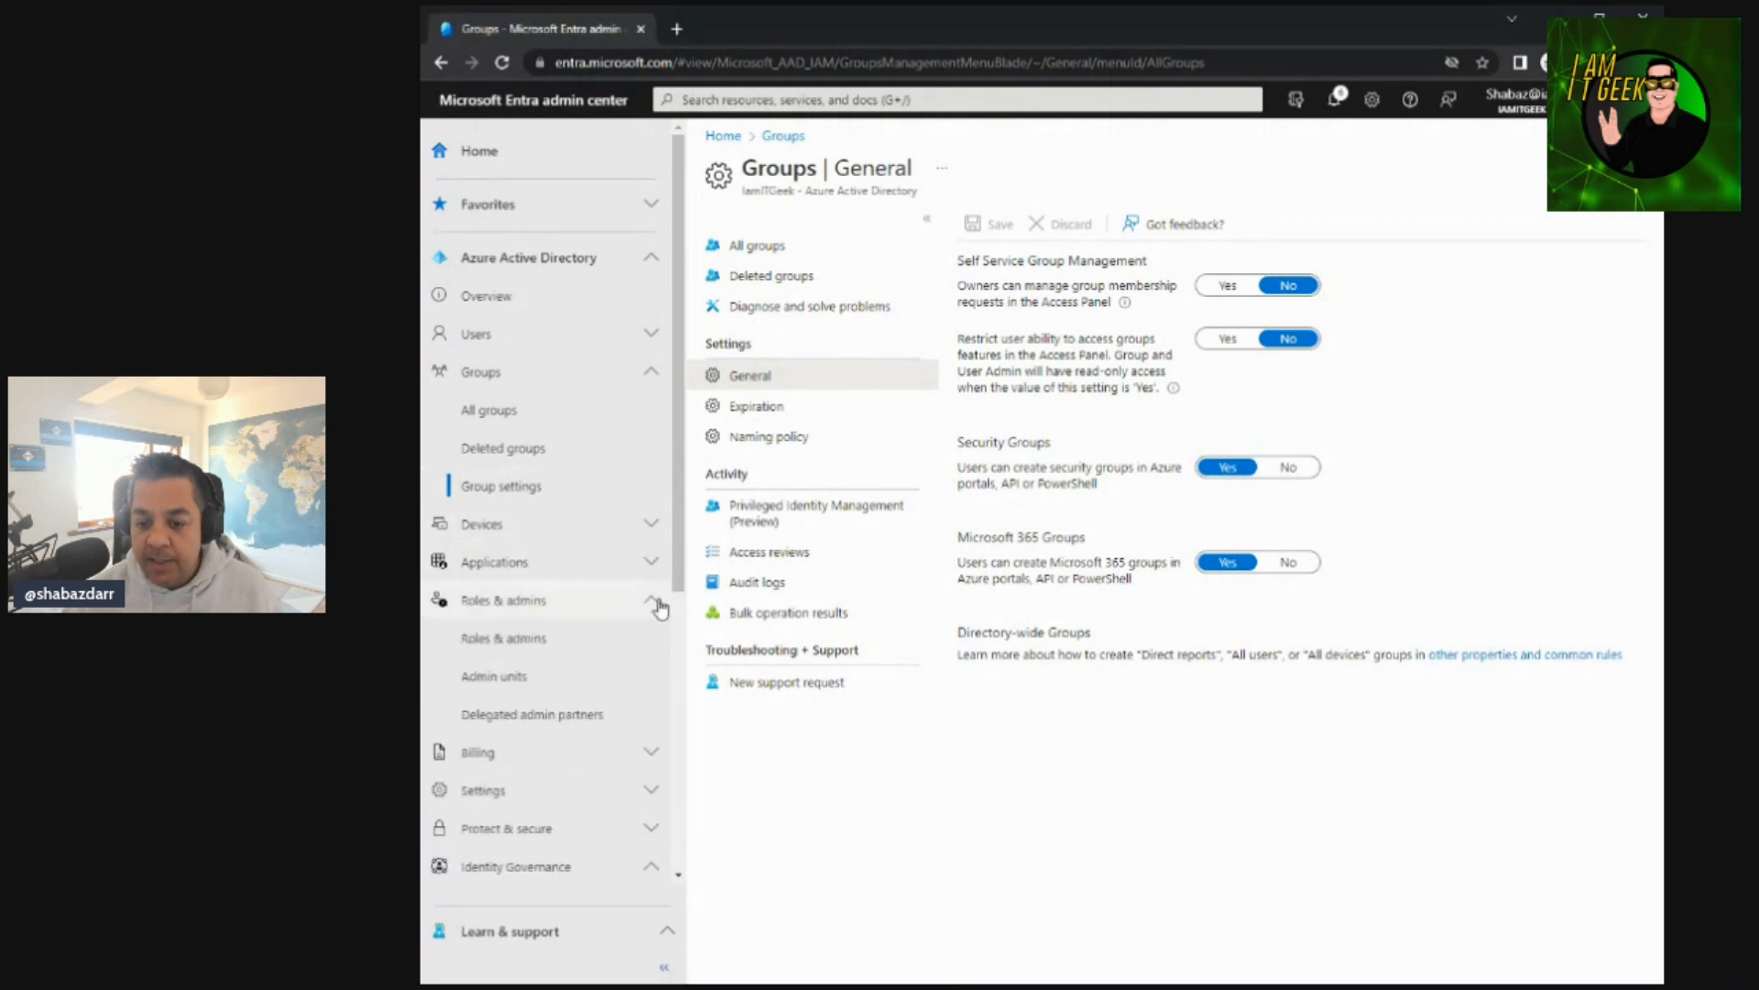
{"action": "left_click", "coordinate": [656, 602]}
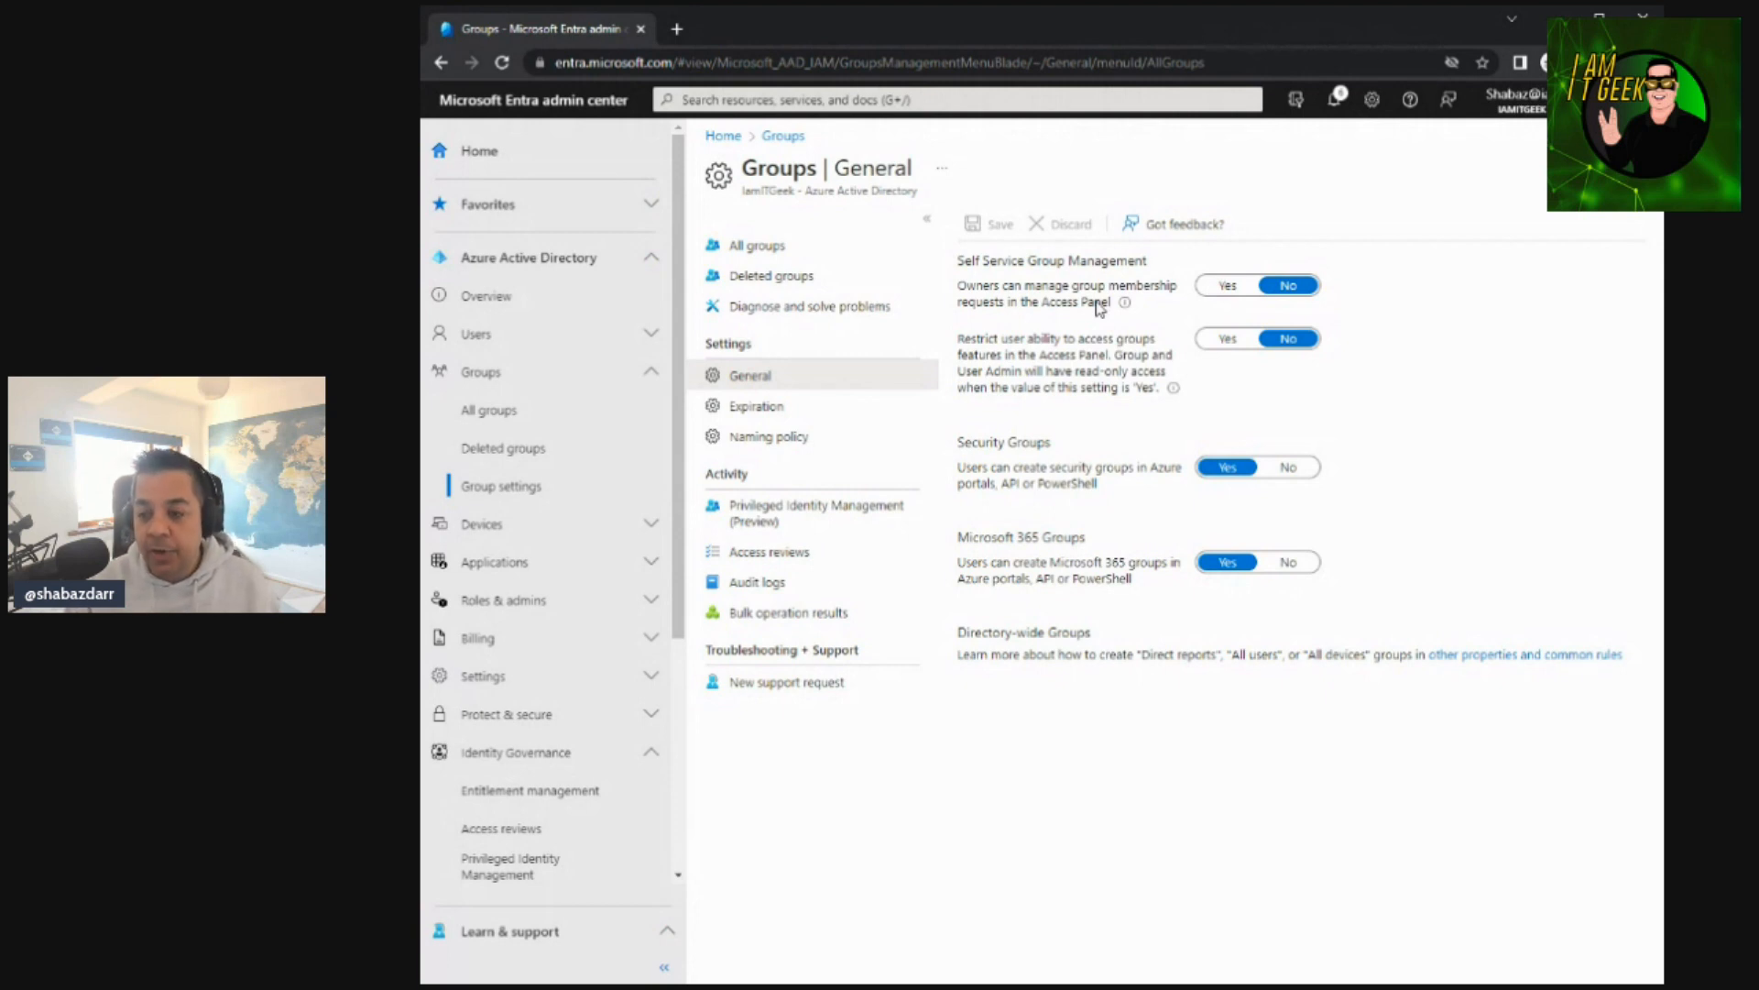
Allow owners to manage group membership requests and restrict user access to group features in the Access Panel, setting both to Yes
{"action": "left_click", "coordinate": [1231, 286]}
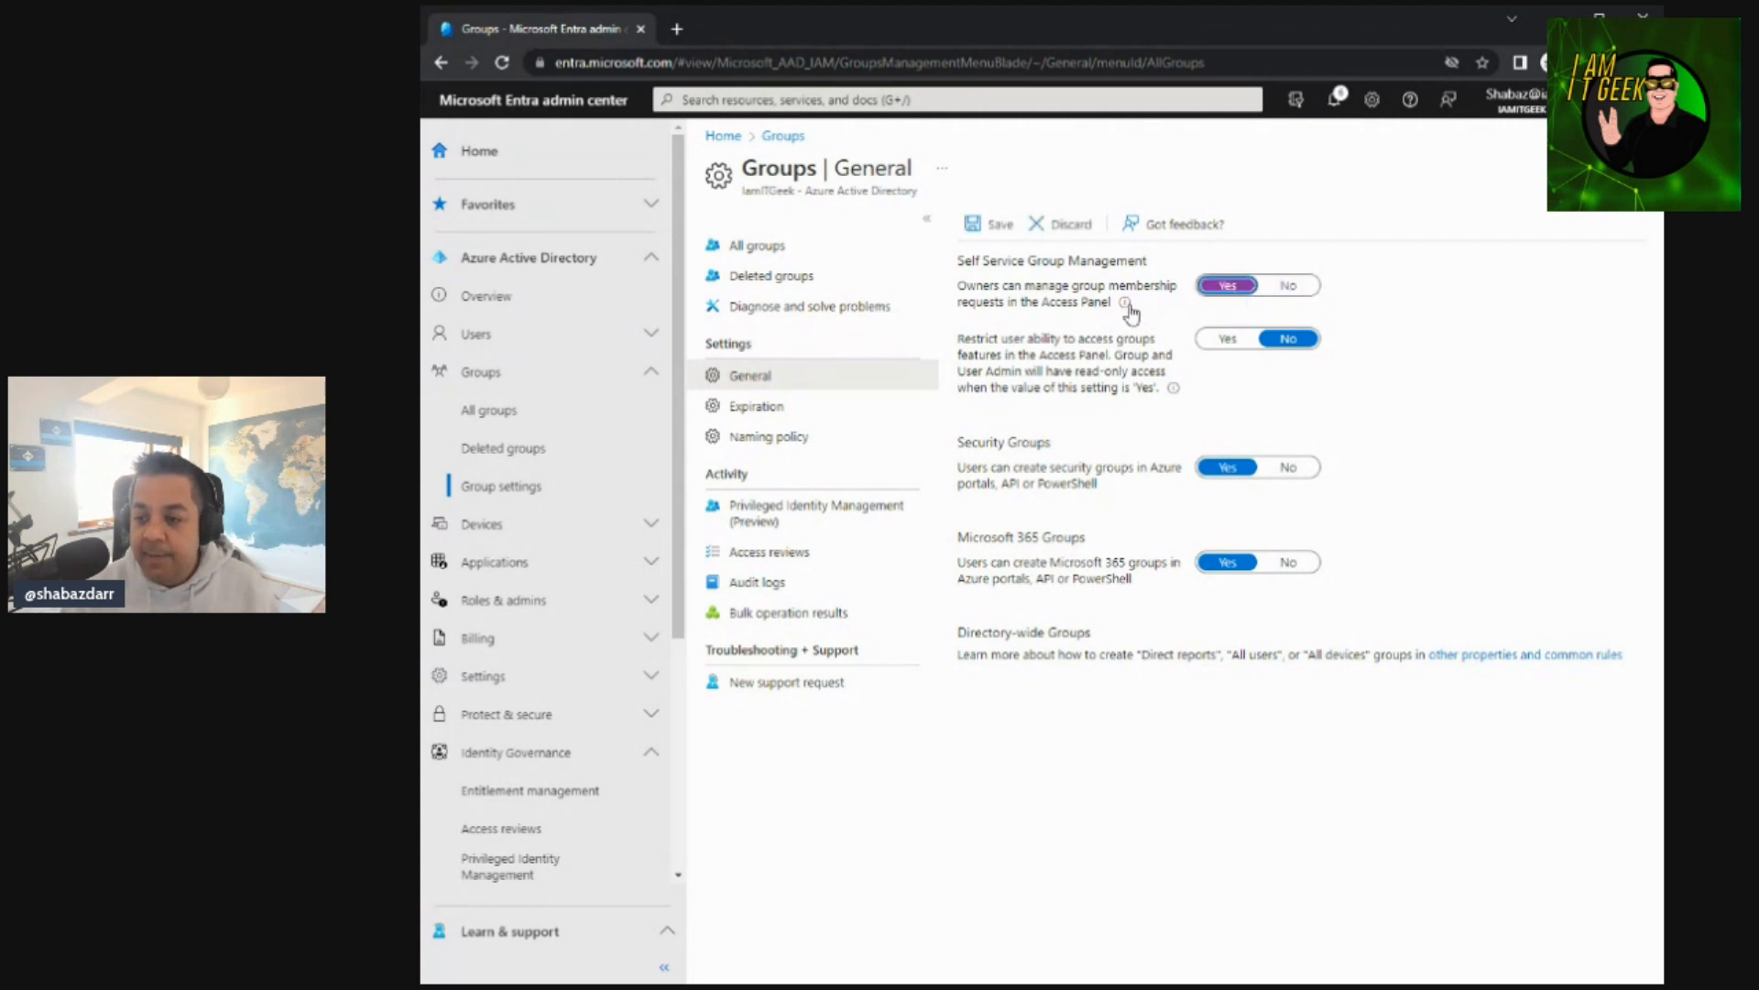
{"action": "mouse_move", "coordinate": [1125, 305]}
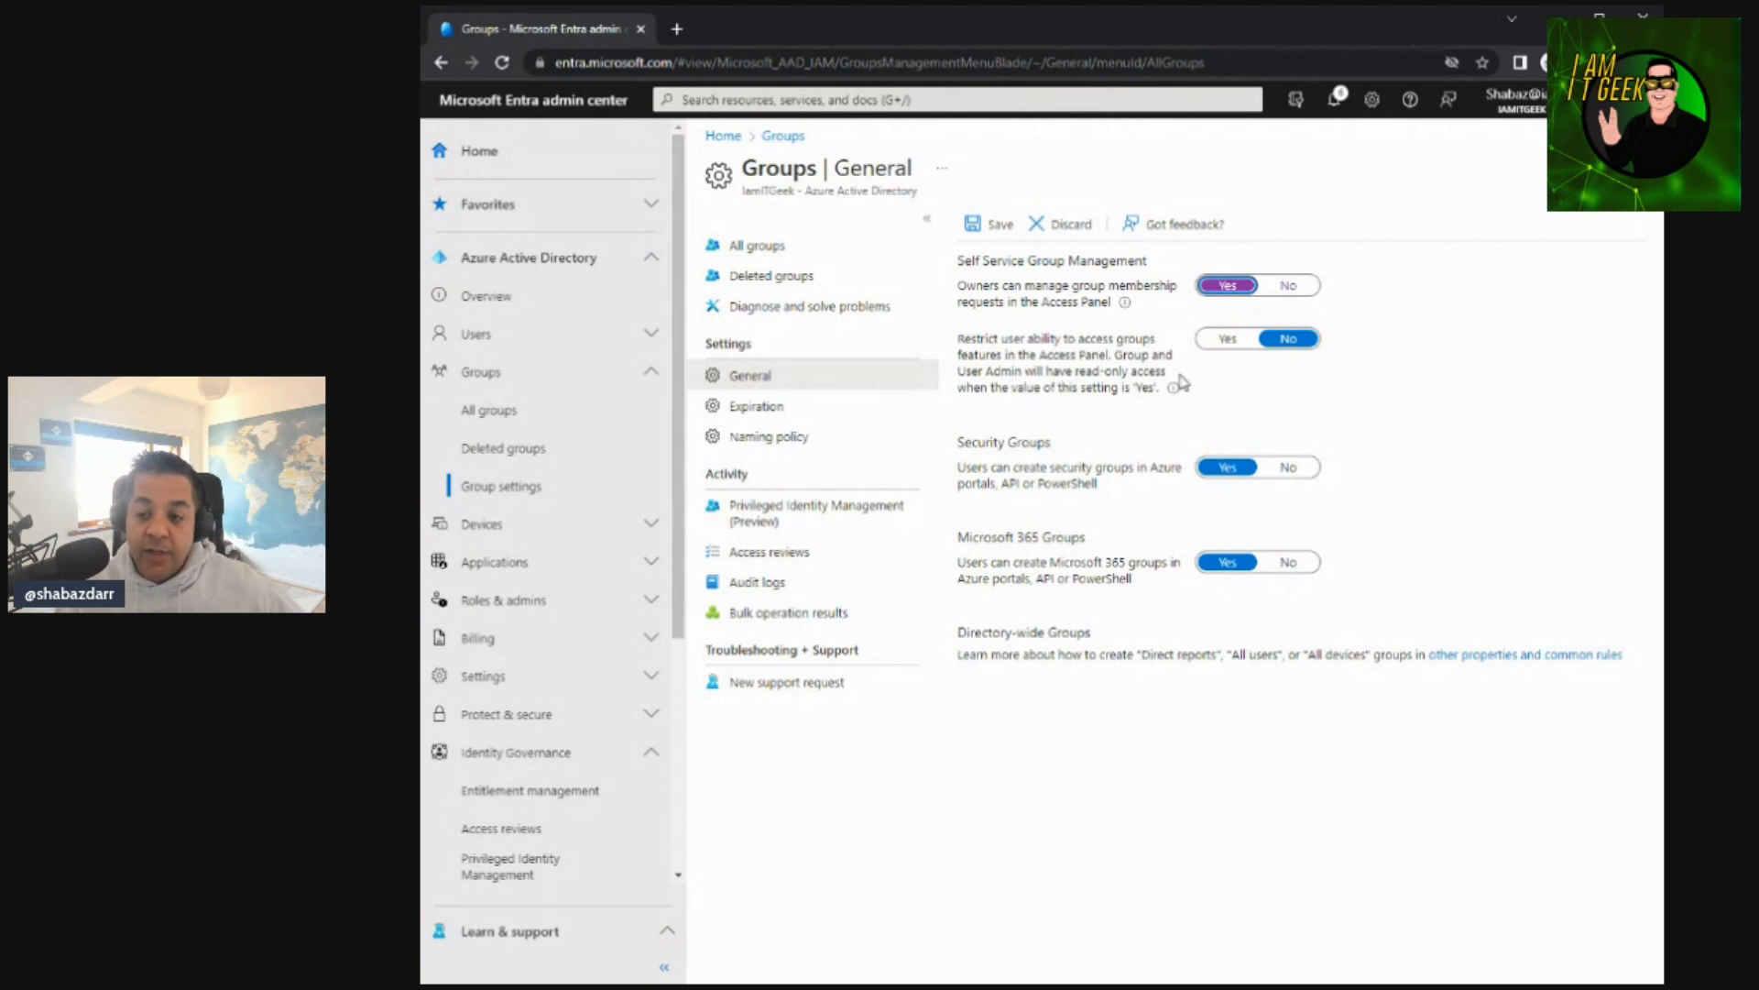
{"action": "mouse_move", "coordinate": [1172, 389]}
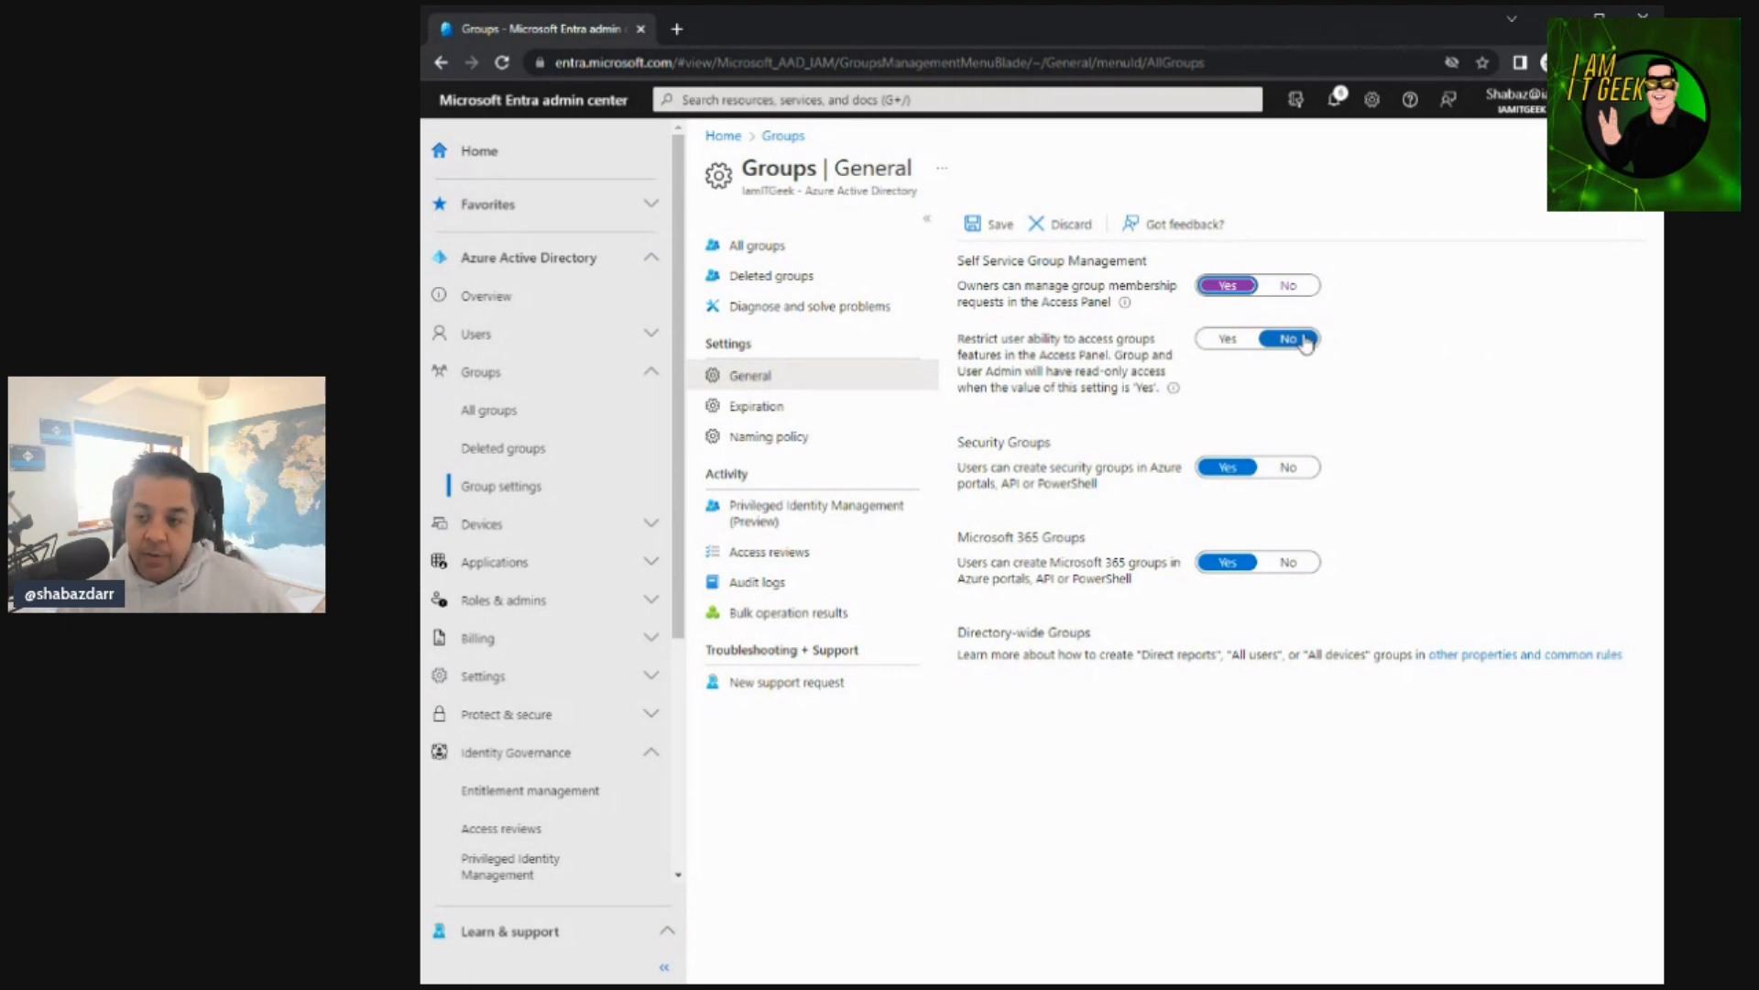
{"action": "left_click", "coordinate": [1230, 342]}
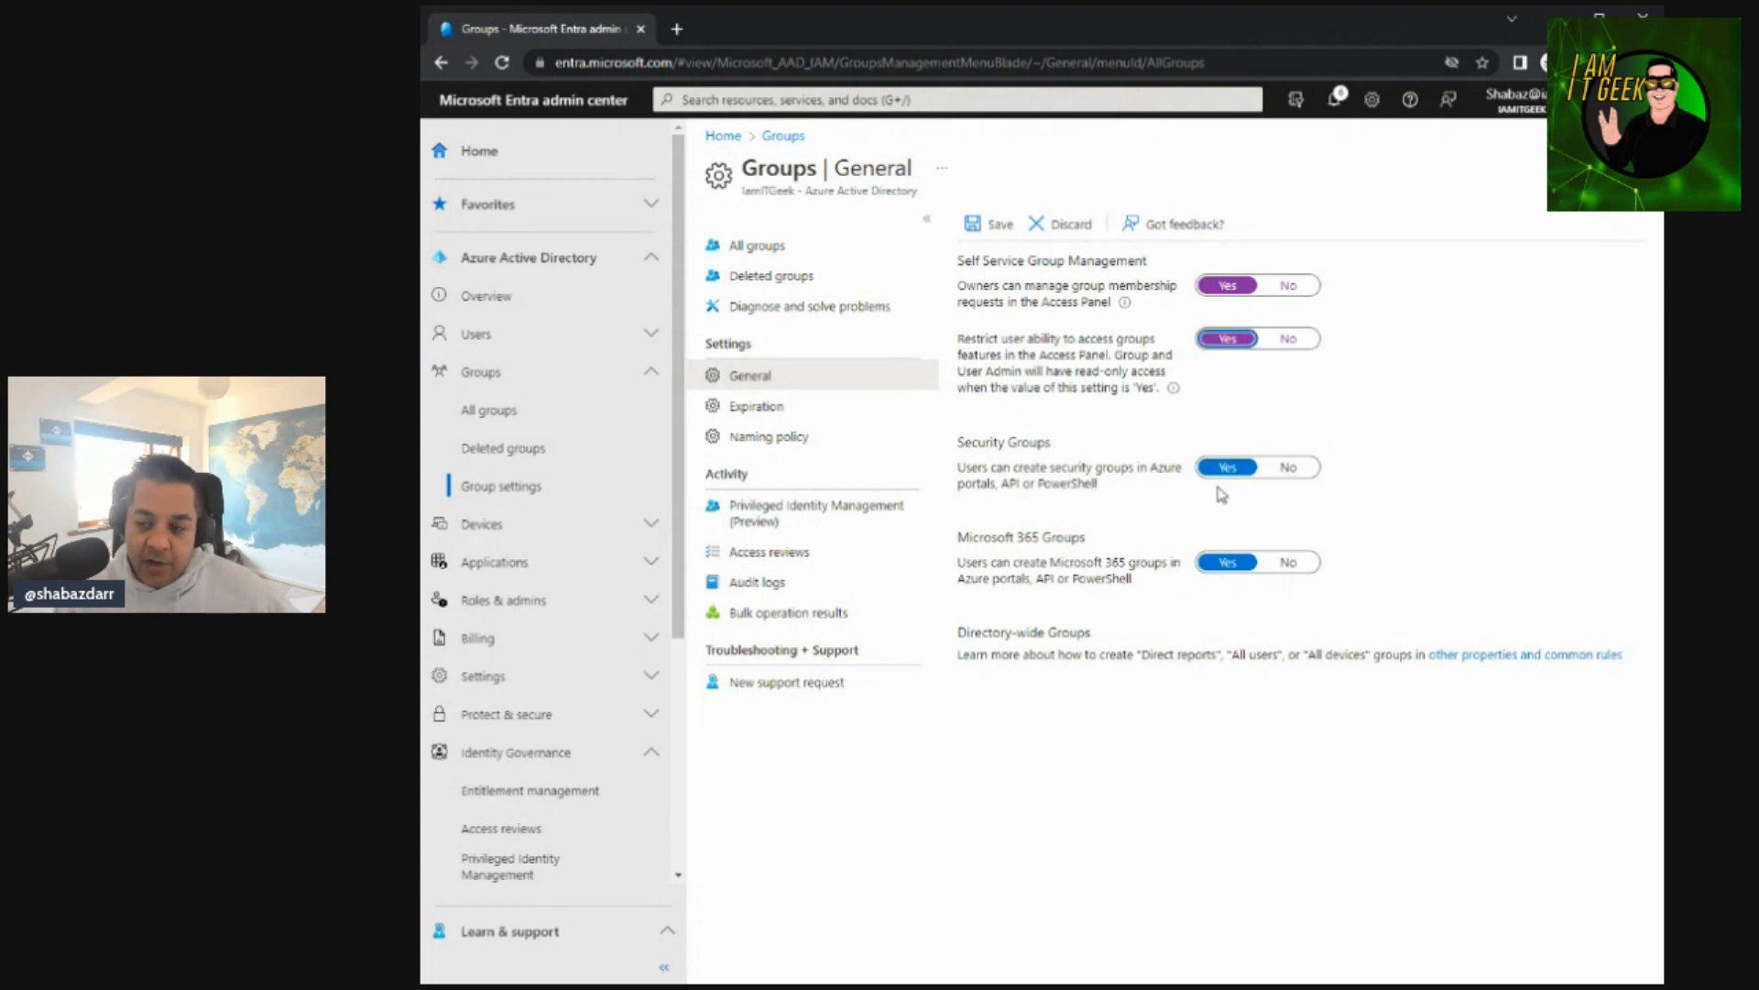
Set user creation of security groups and Microsoft 365 groups to No and save the general group settings
{"action": "left_click", "coordinate": [1299, 470]}
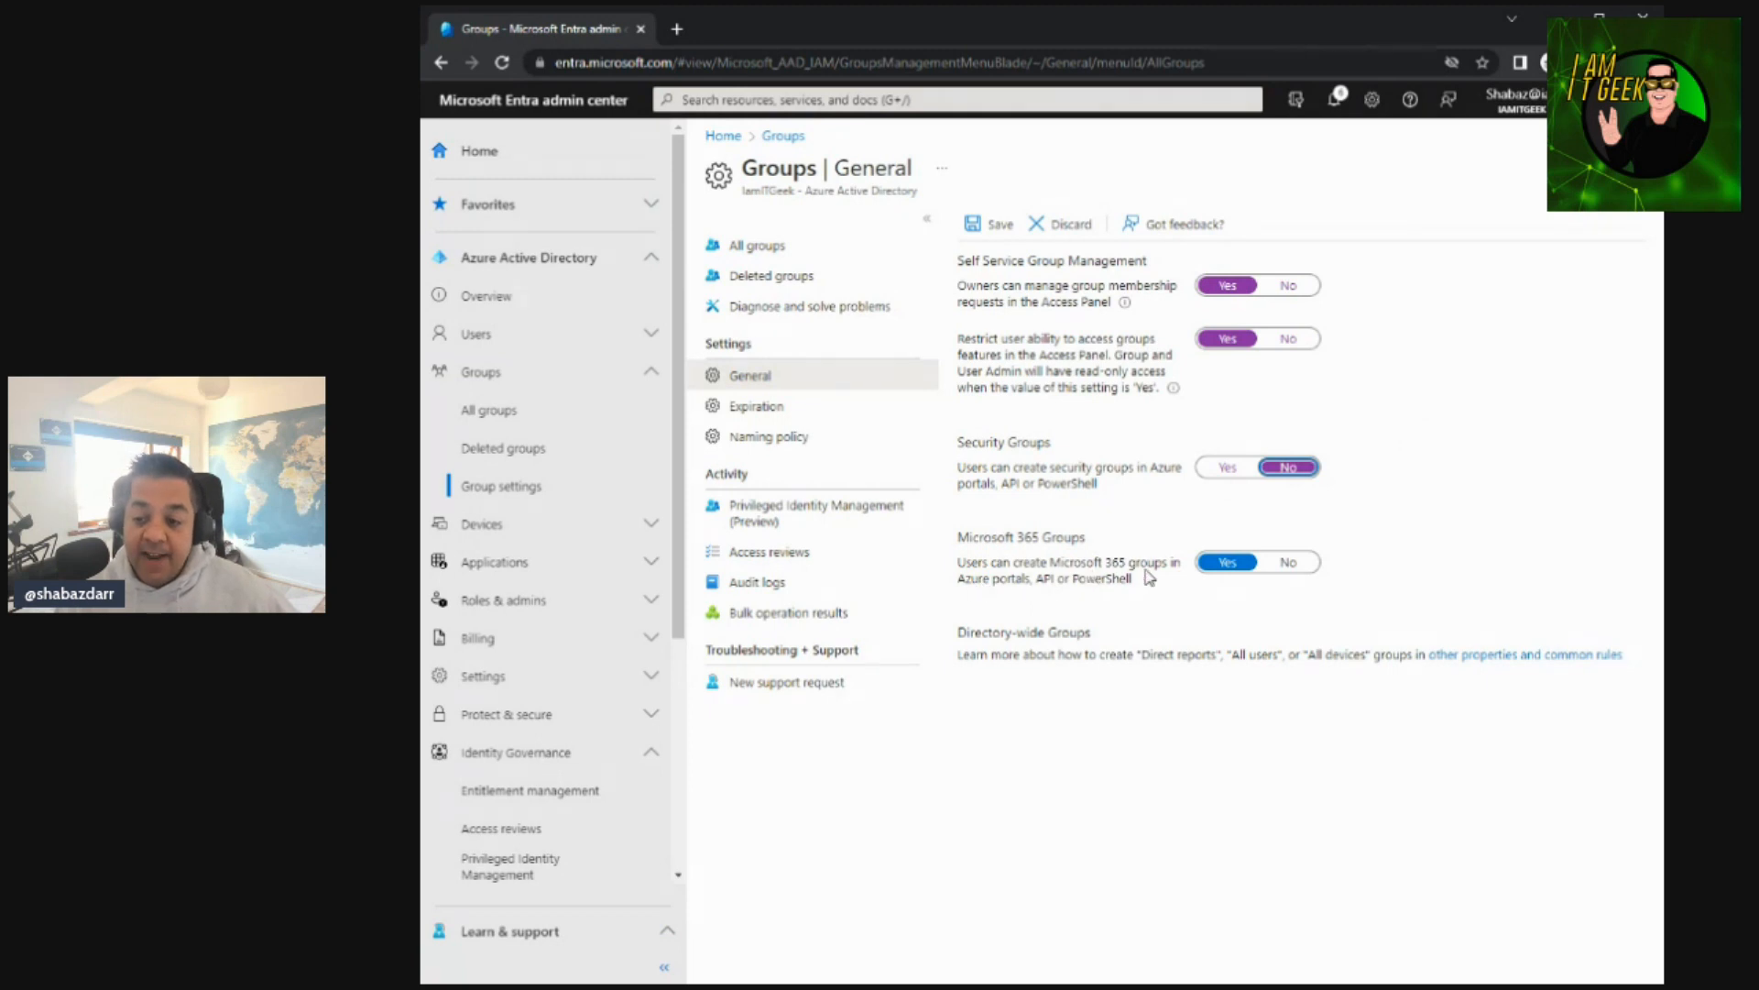
{"action": "left_click", "coordinate": [1289, 564]}
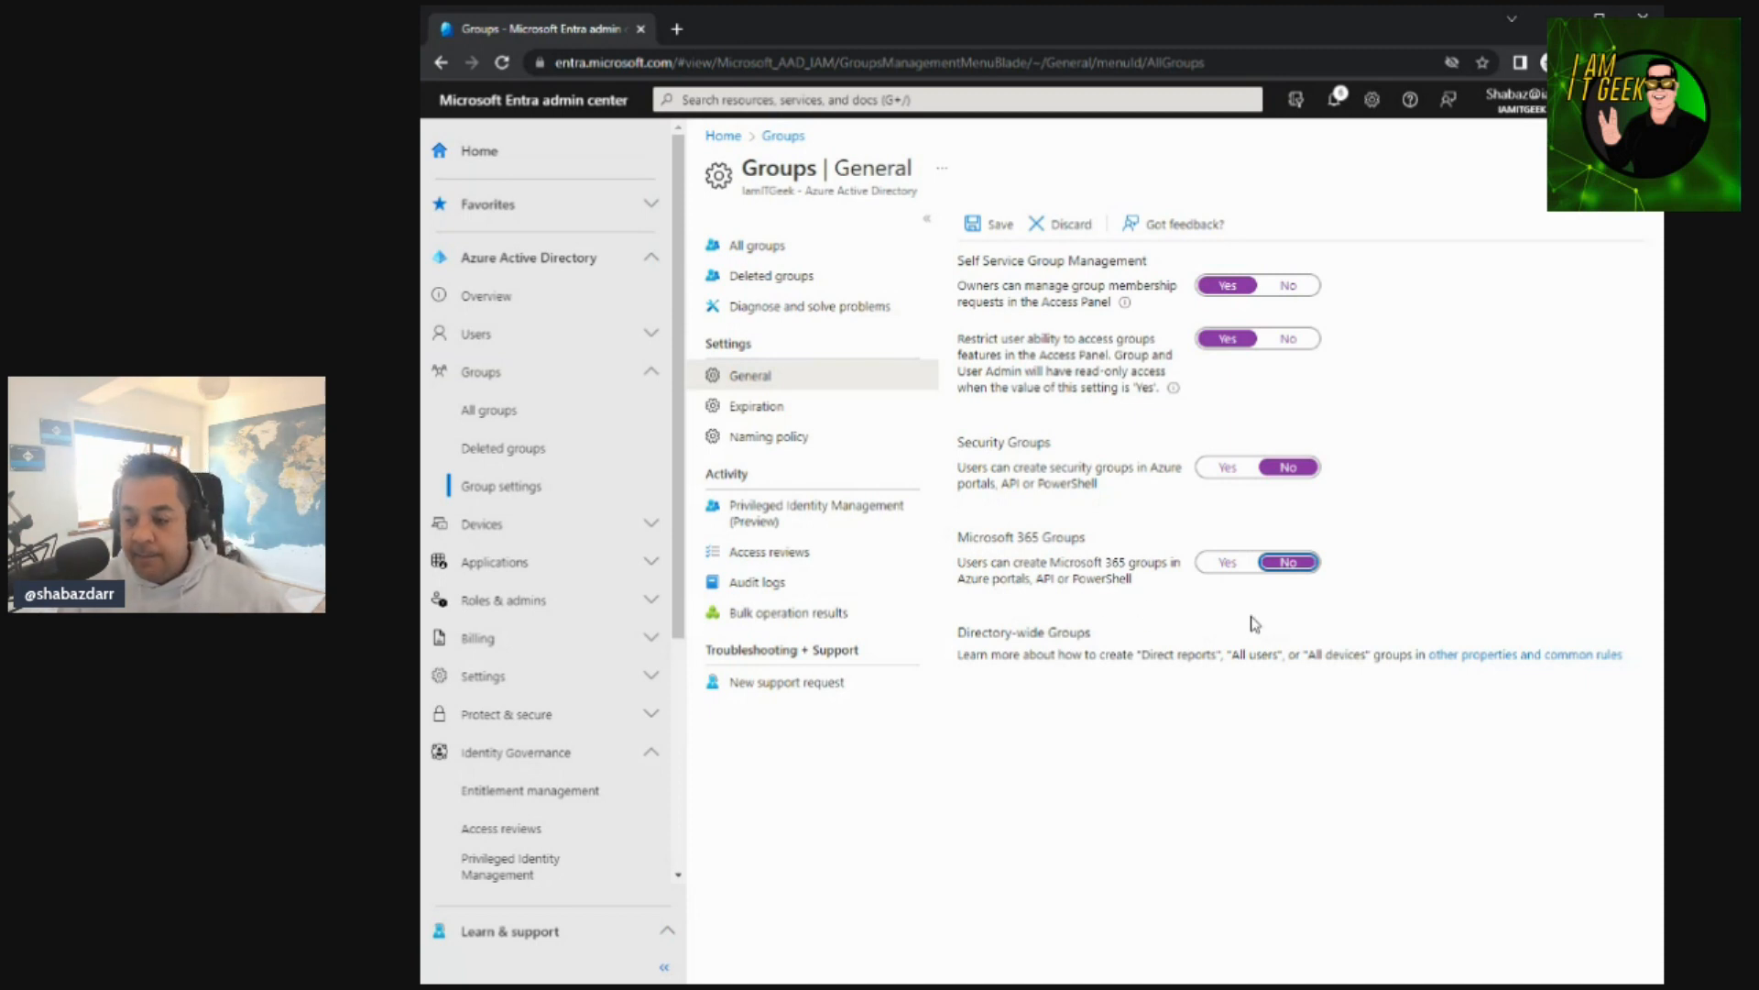
{"action": "left_click", "coordinate": [994, 229]}
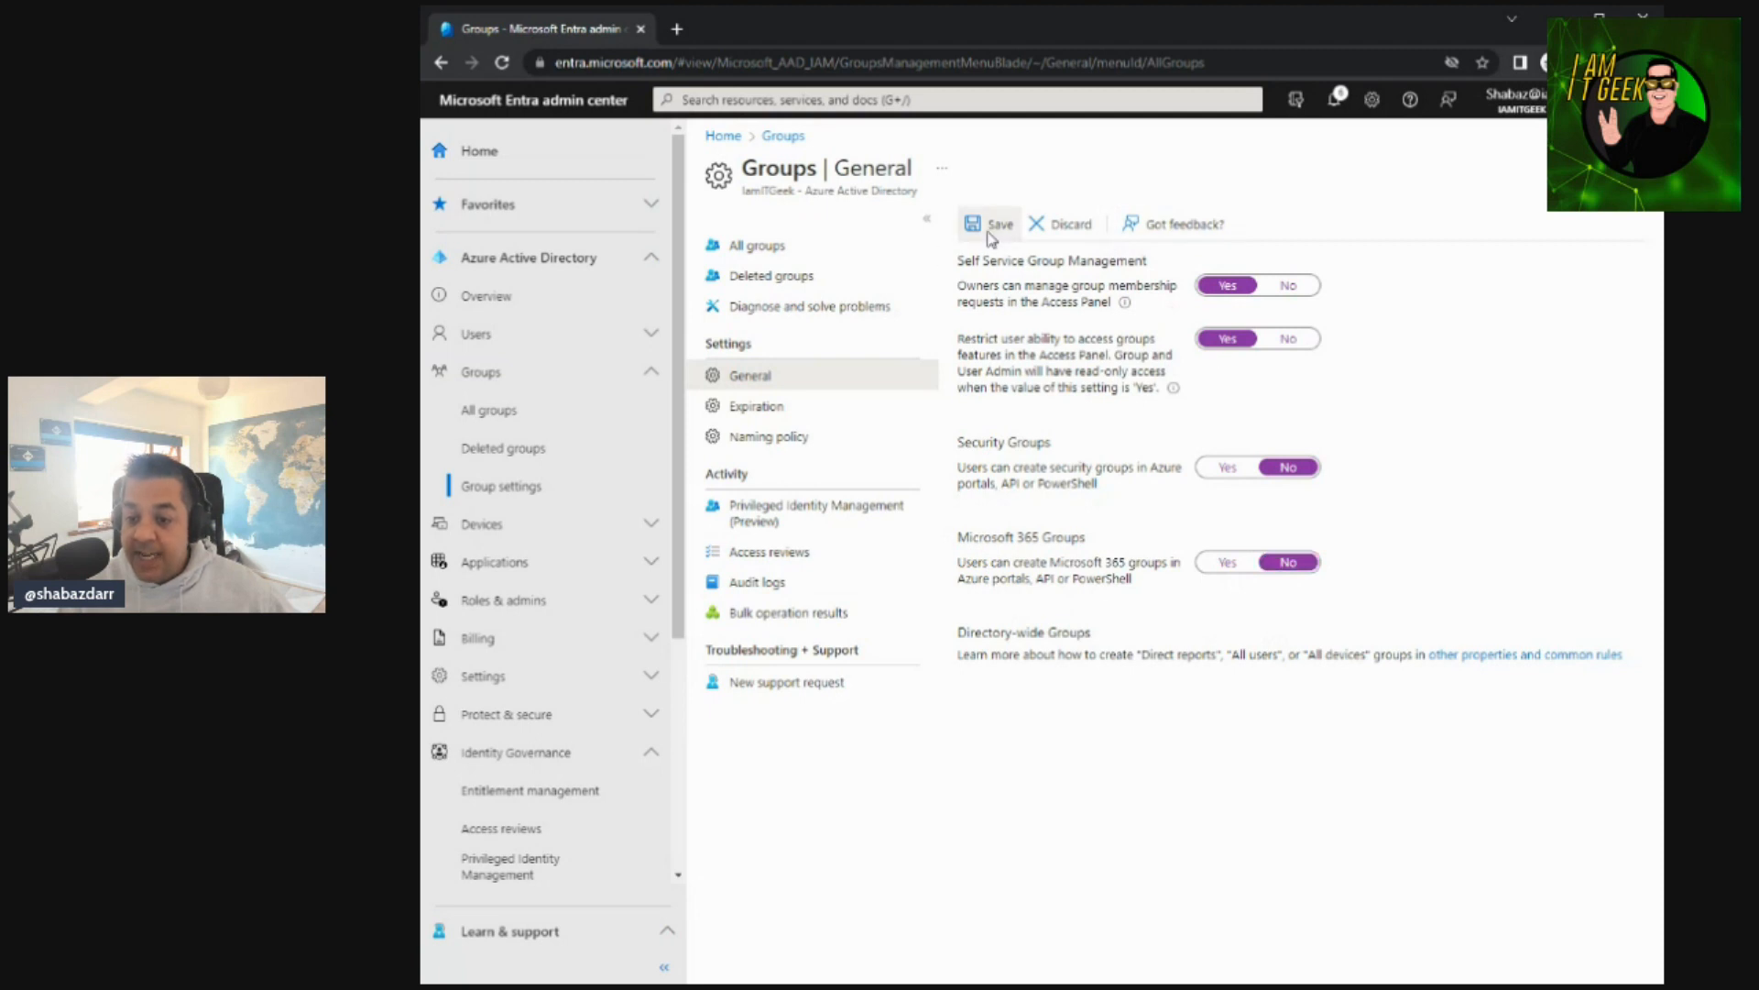
Review the group expiration settings, including group lifetime, and the naming policy's blocked words and group naming policy options
{"action": "left_click", "coordinate": [754, 412]}
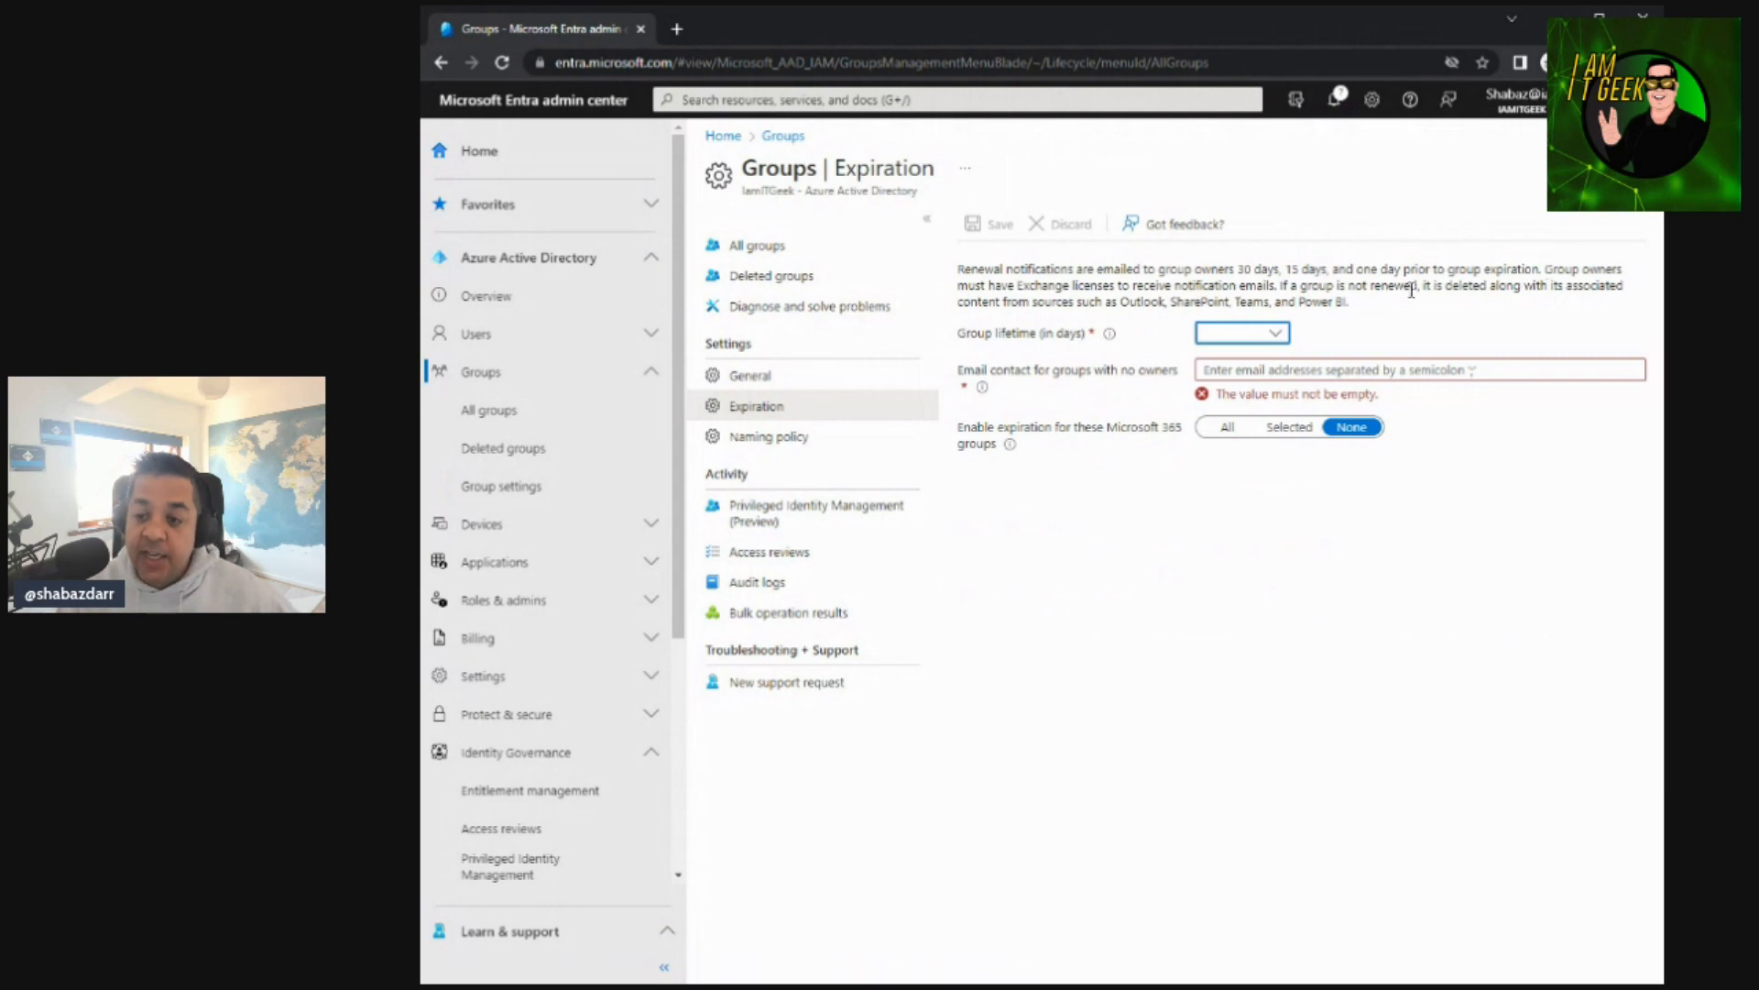
{"action": "left_click", "coordinate": [1272, 337]}
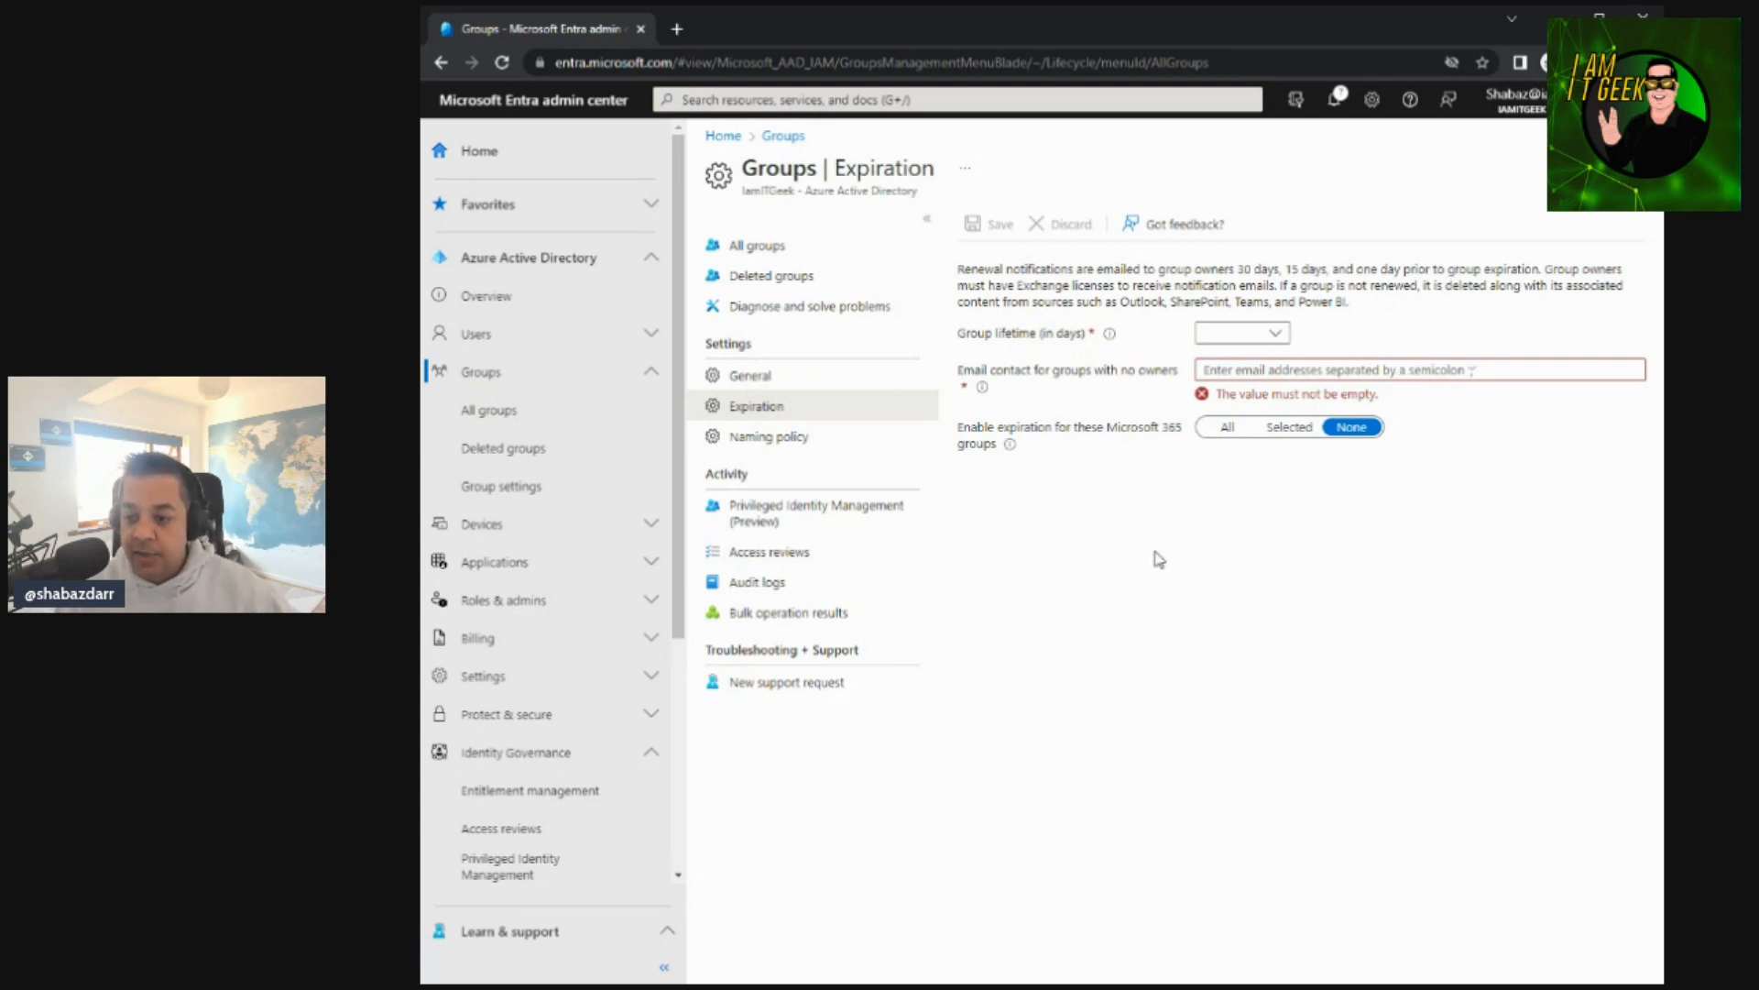
{"action": "left_click", "coordinate": [790, 438]}
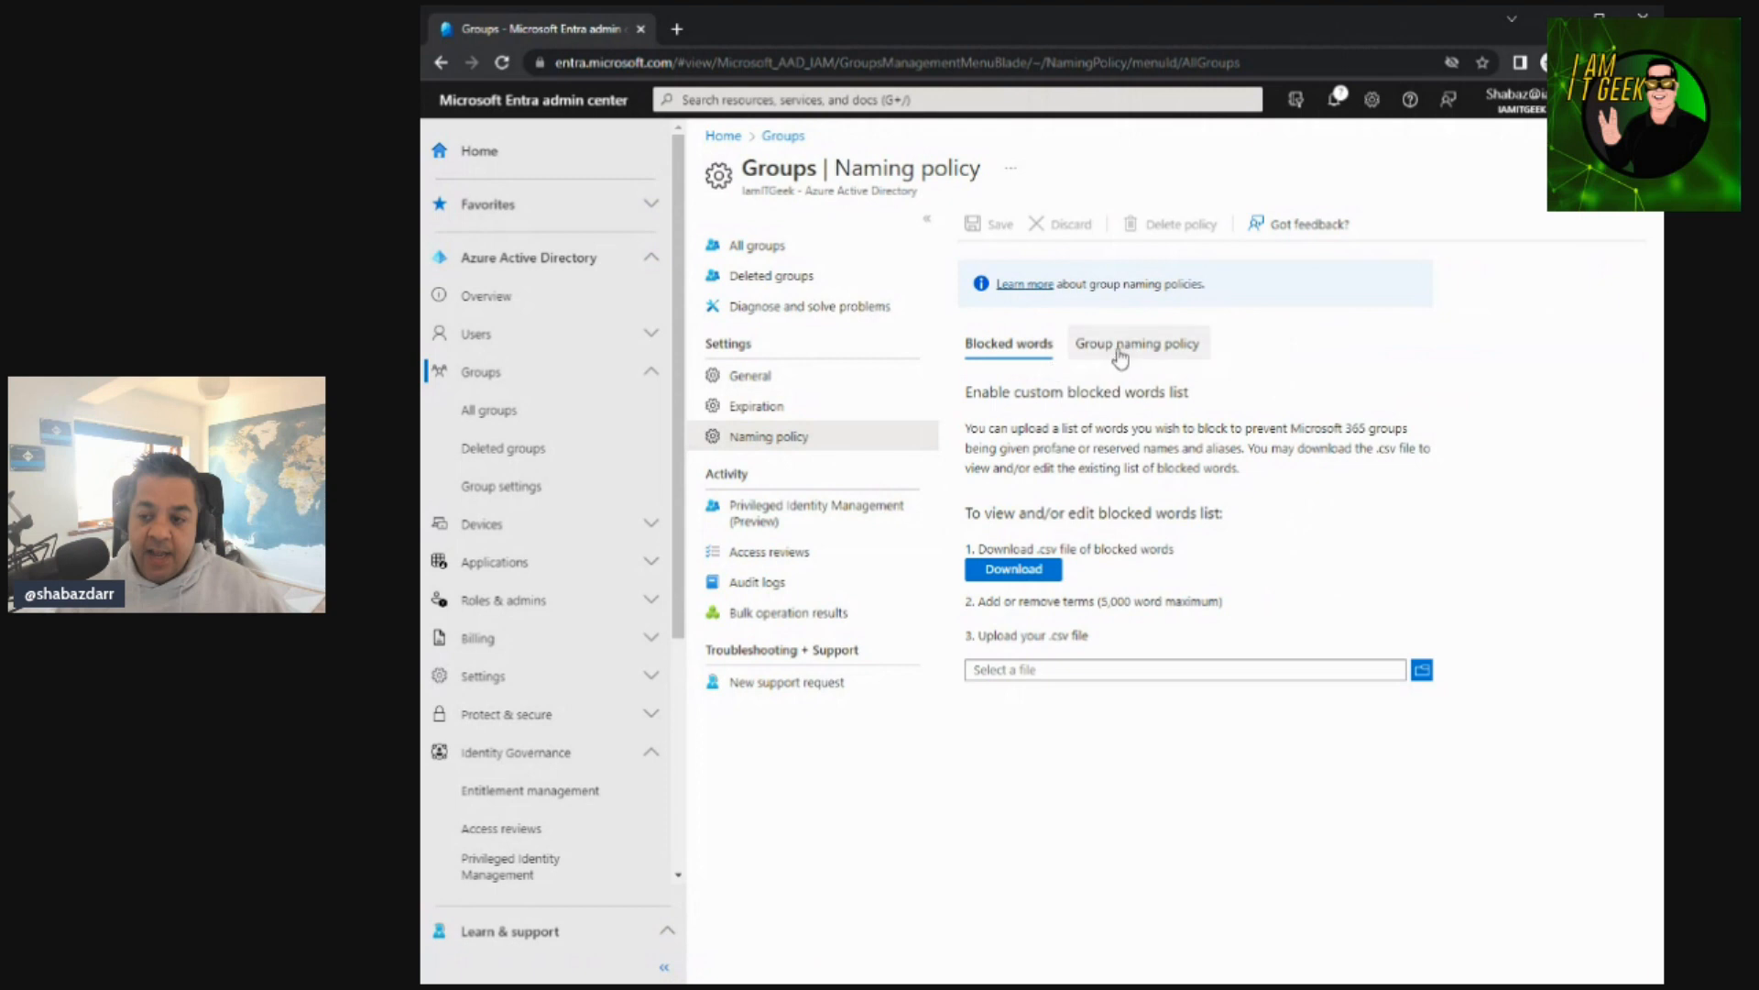
{"action": "left_click", "coordinate": [1120, 354]}
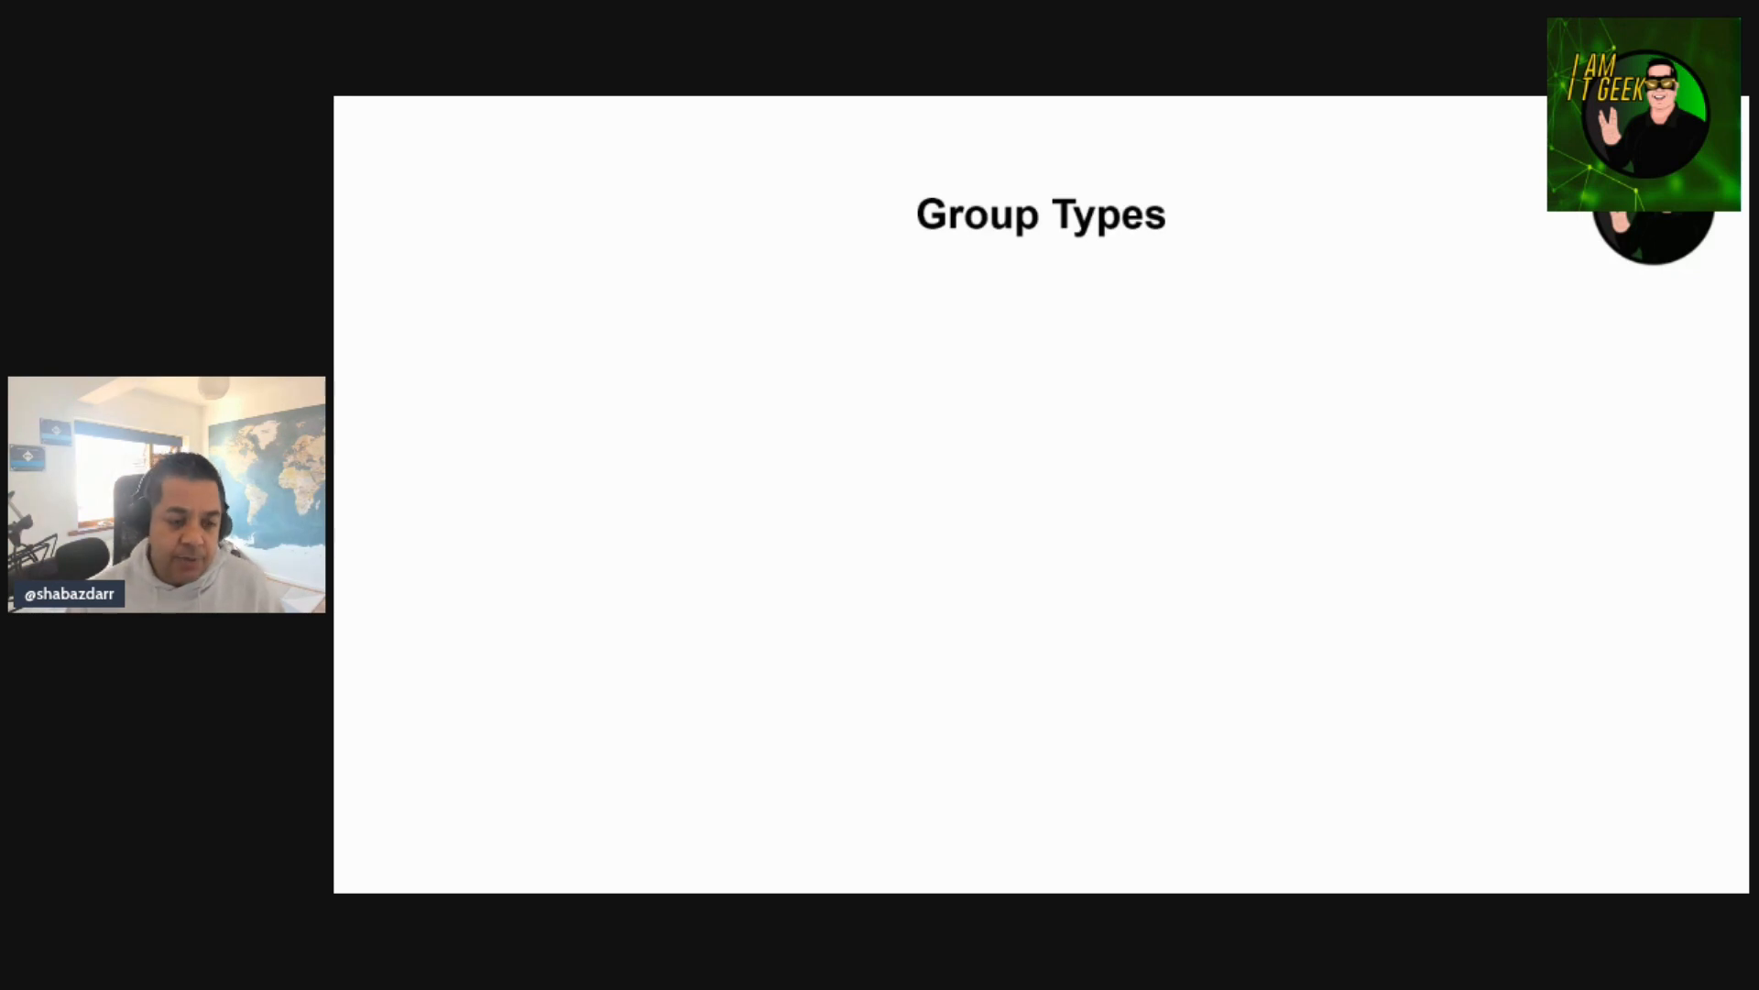
{"action": "key", "text": "Right"}
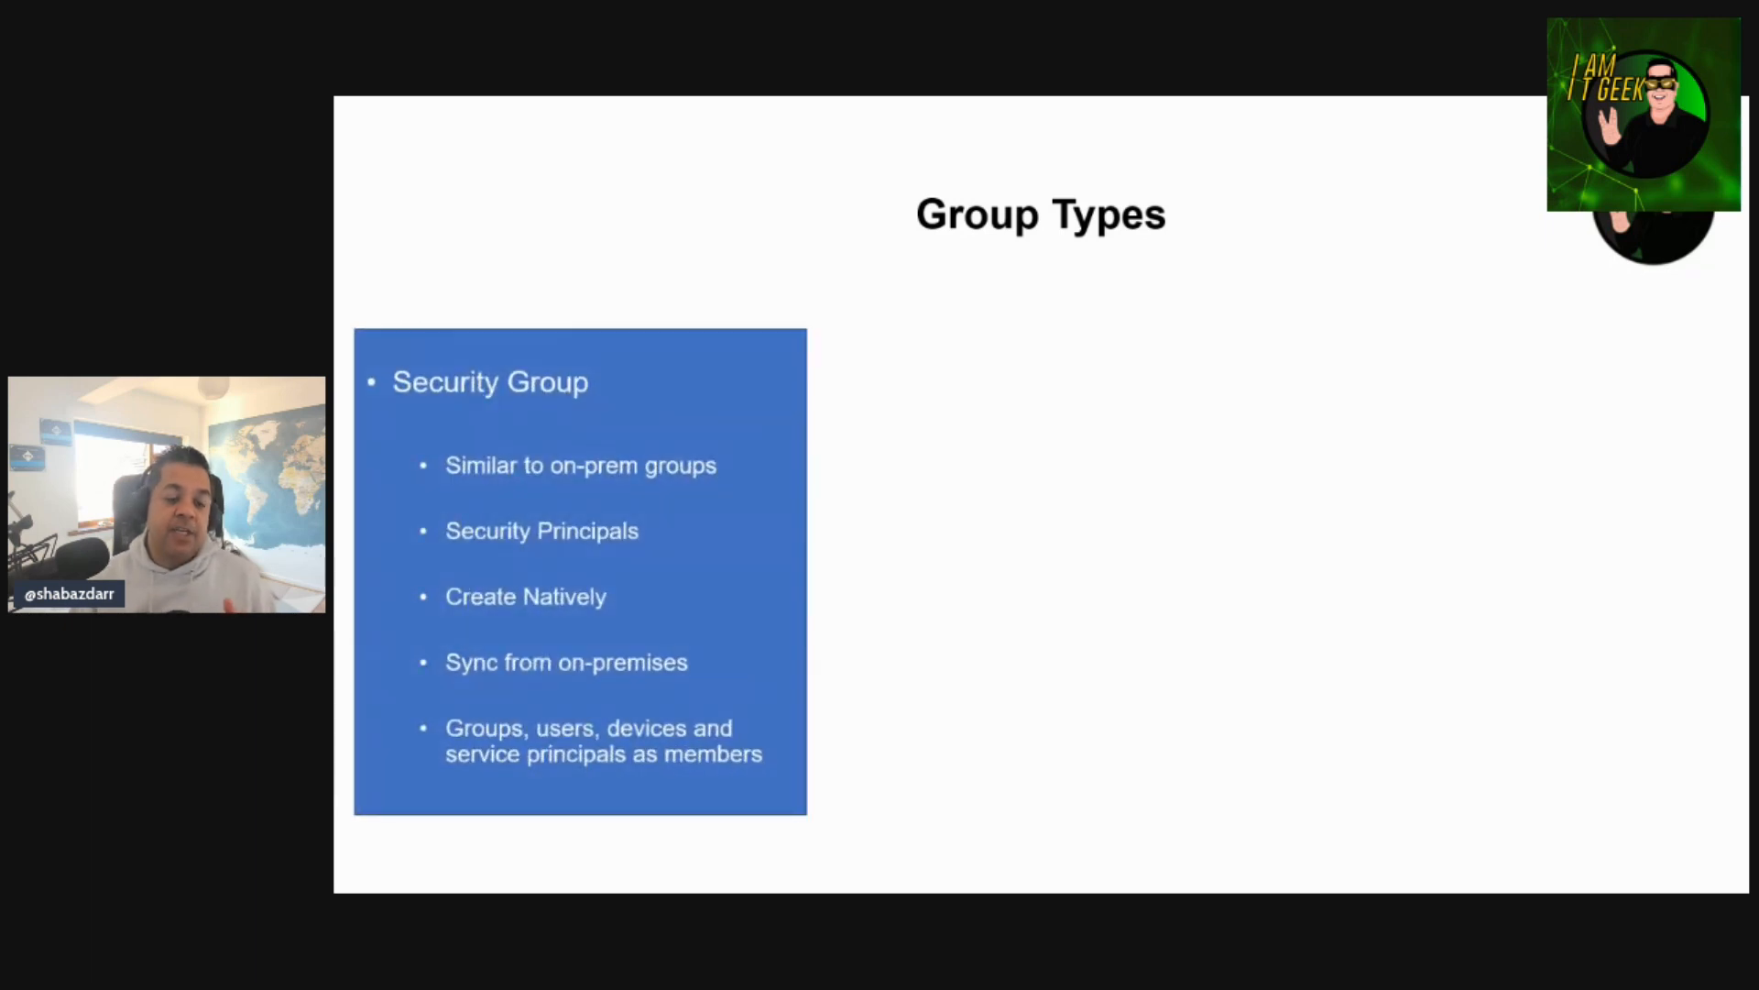
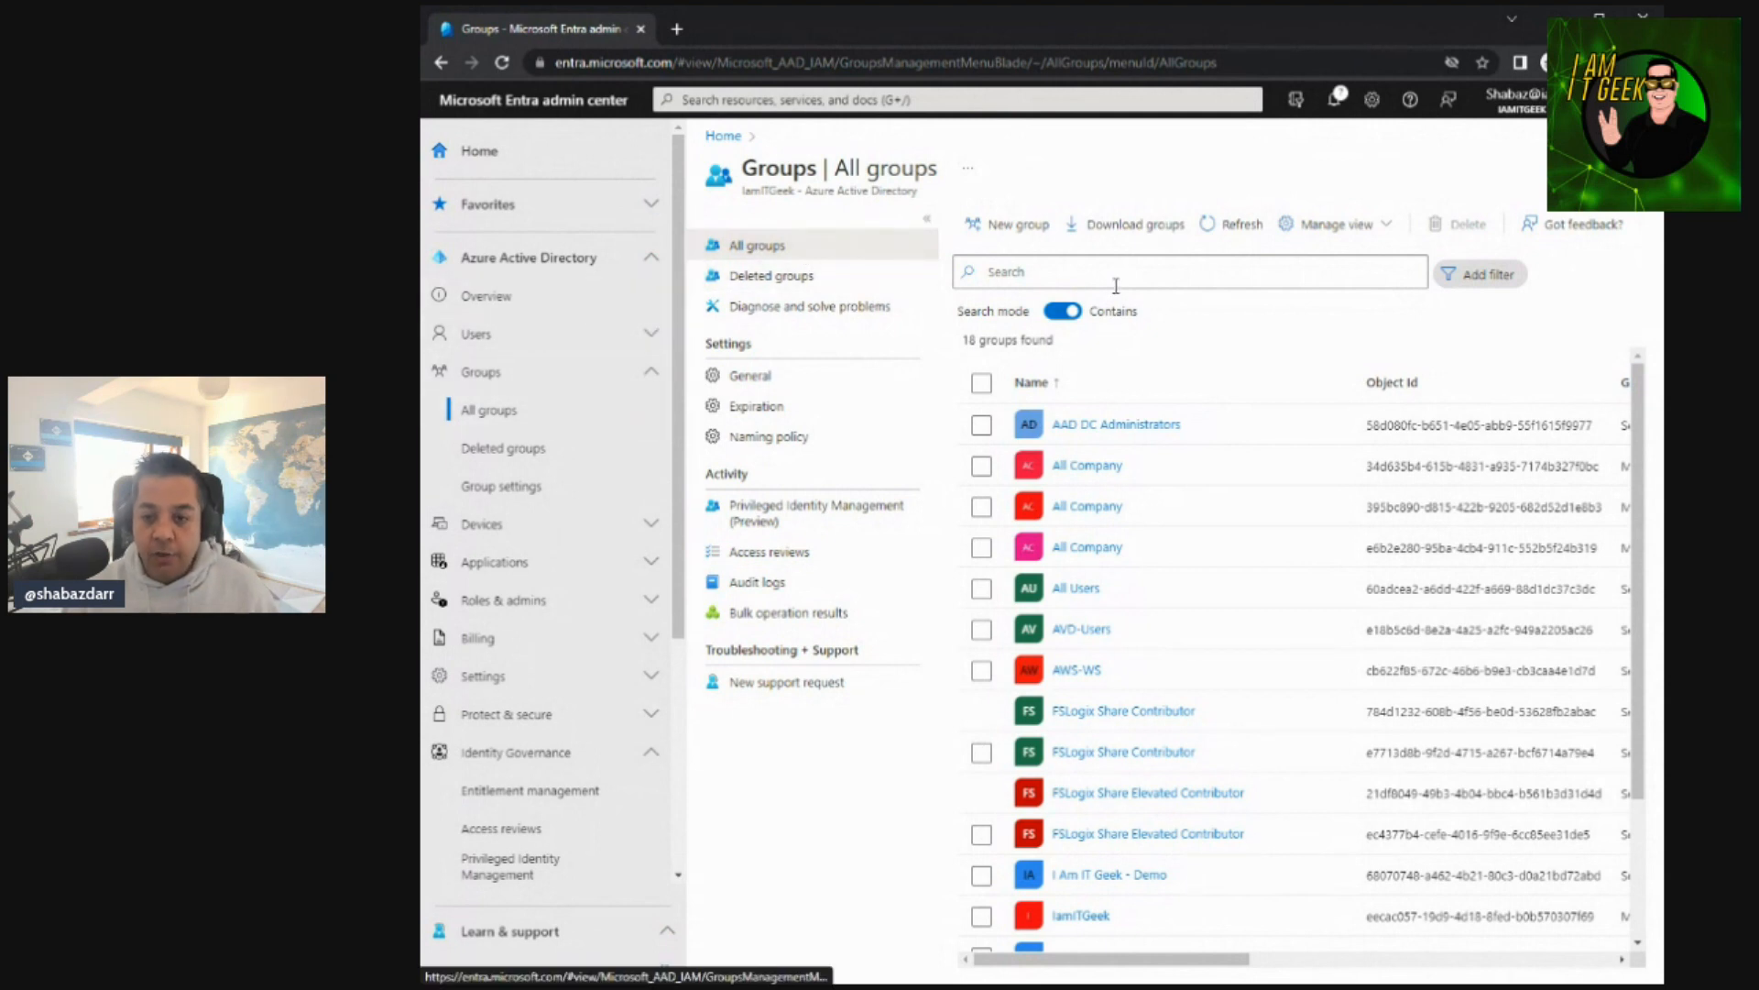
Start a new Security group named "I Am IT Geek Dynamic demo" with the description "This is a dmeo group"
{"action": "left_click", "coordinate": [1013, 243]}
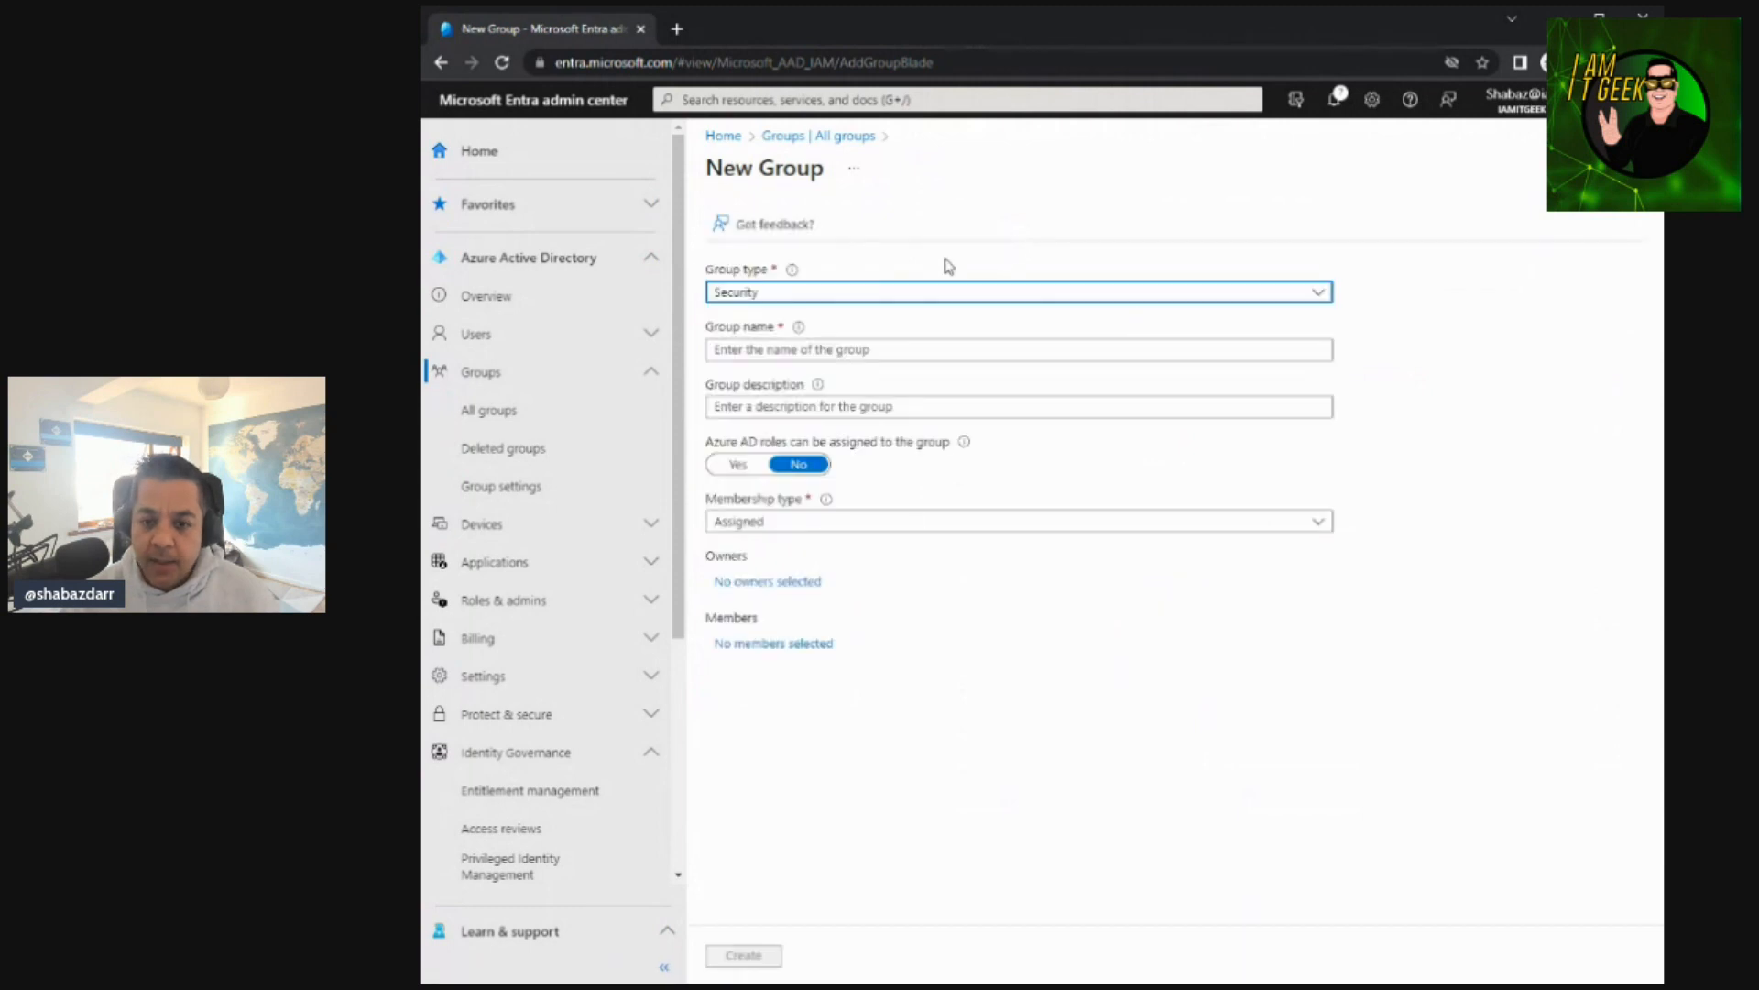
{"action": "left_click", "coordinate": [823, 299]}
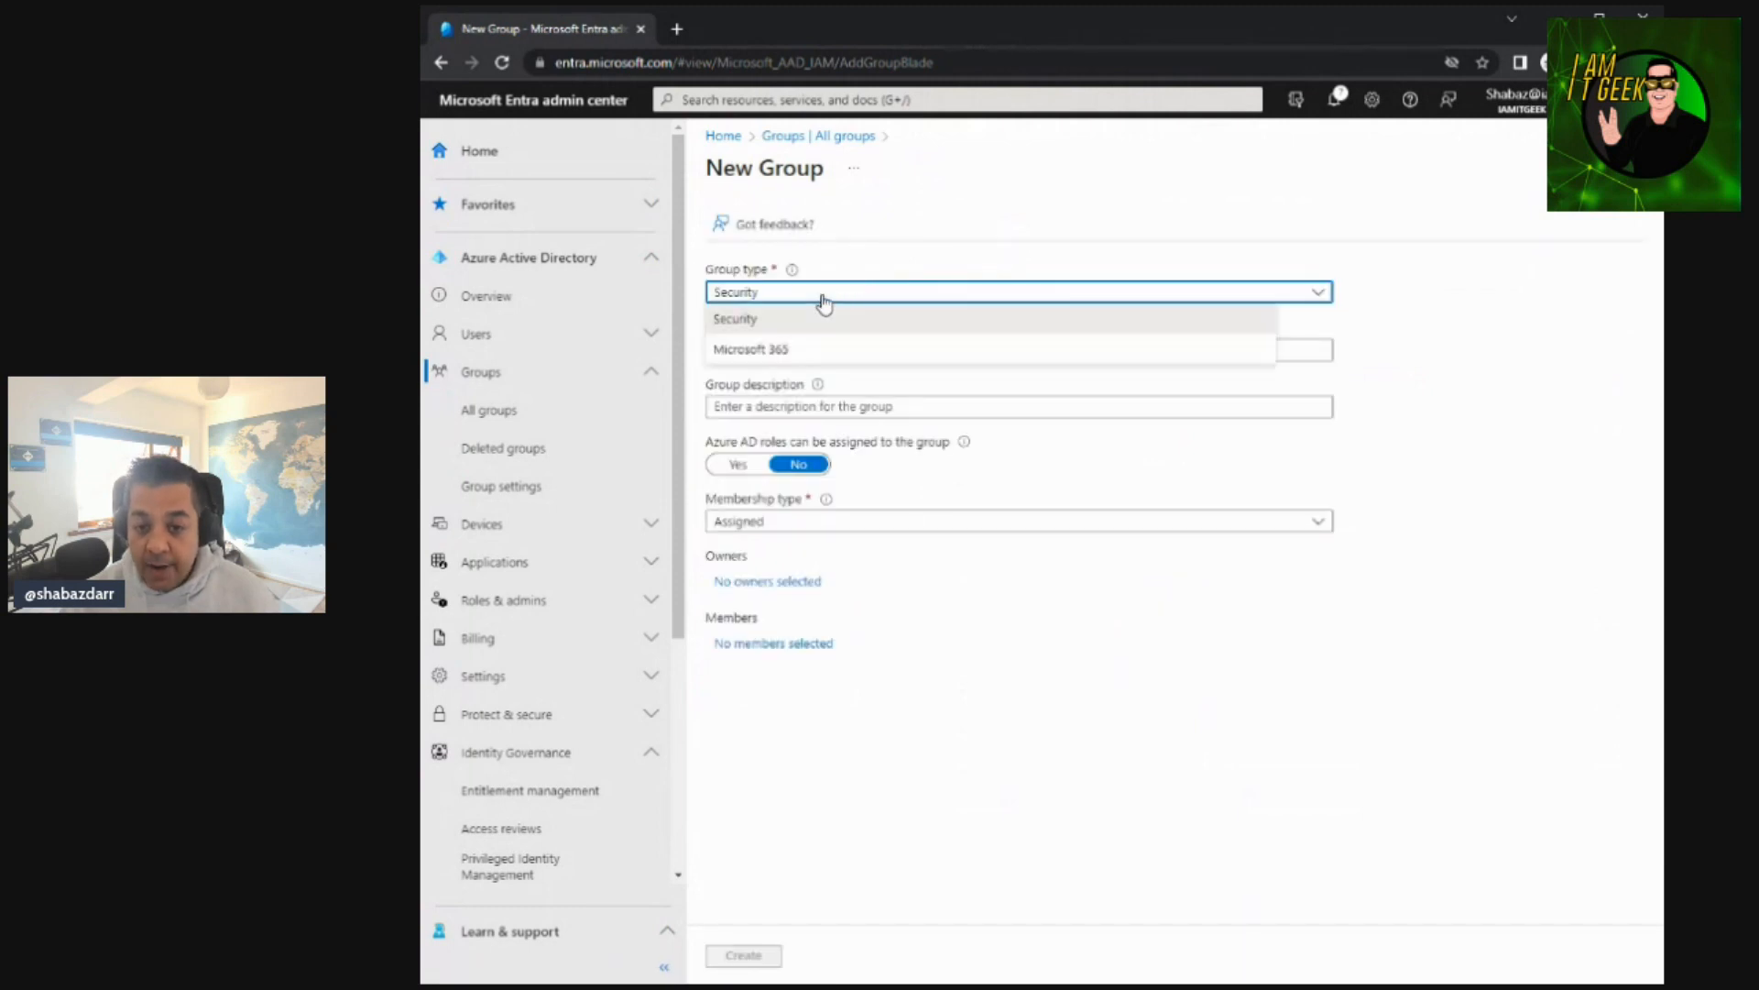
{"action": "left_click", "coordinate": [823, 303]}
{"action": "left_click", "coordinate": [865, 351]}
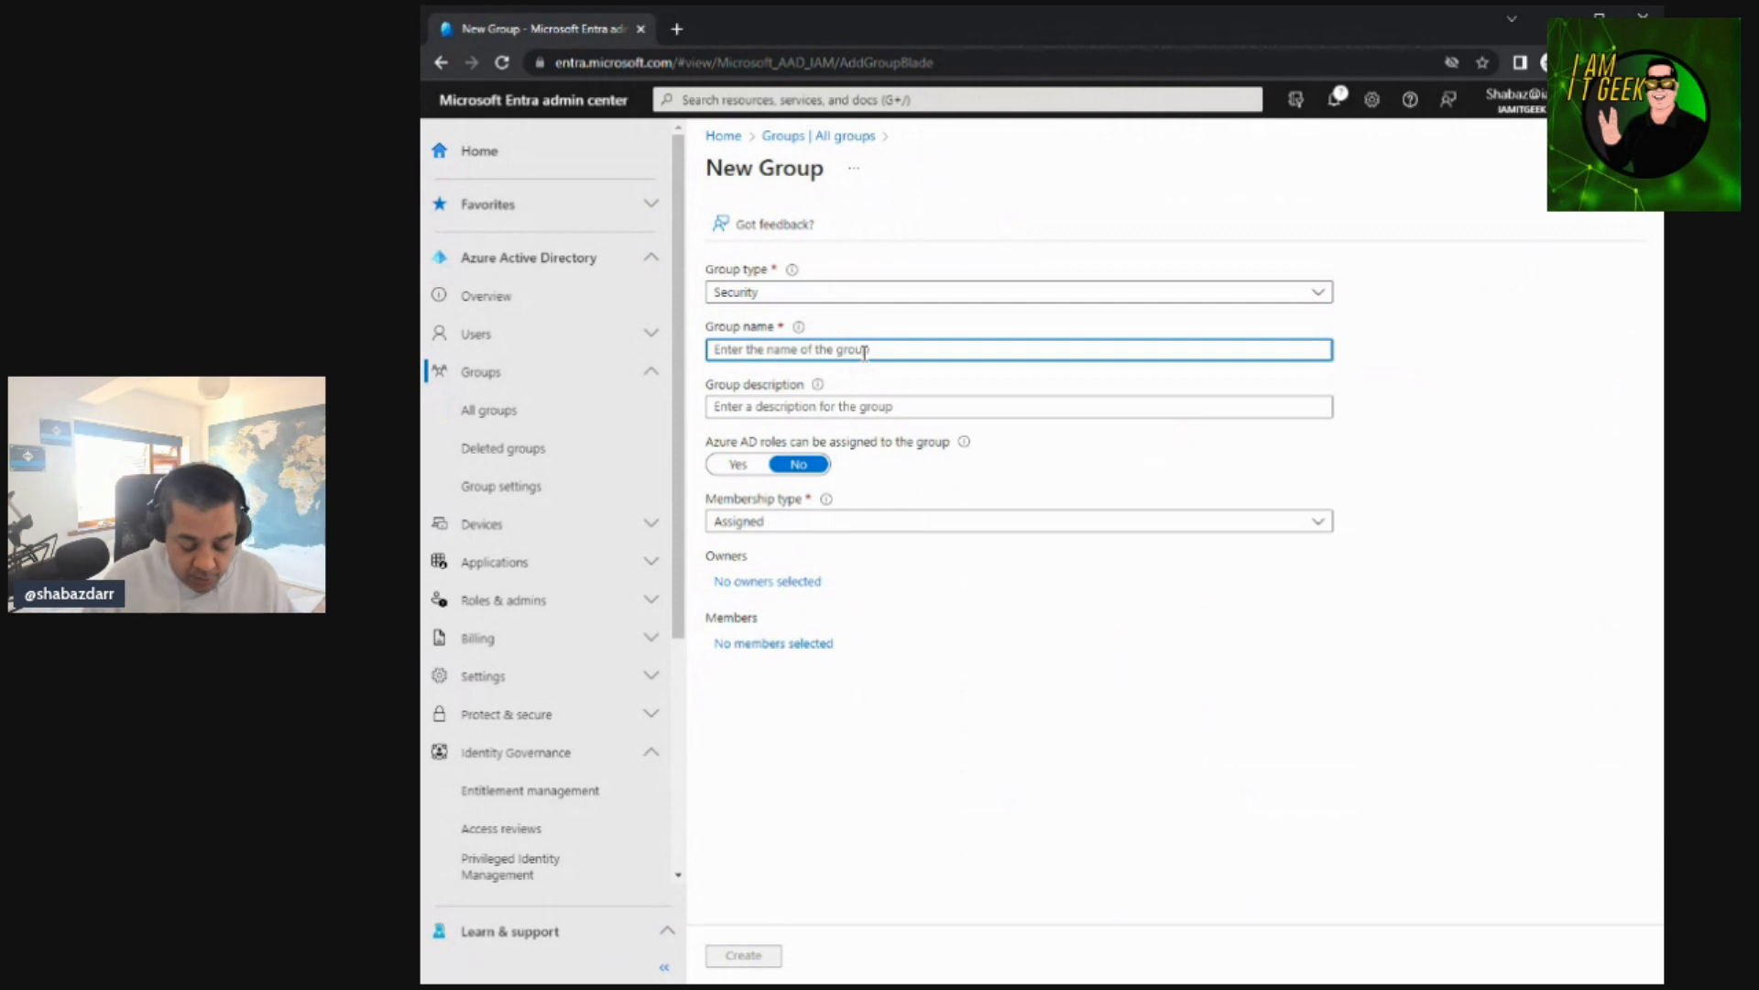
{"action": "type", "text": "I Am IT Geek Dynamic demo"}
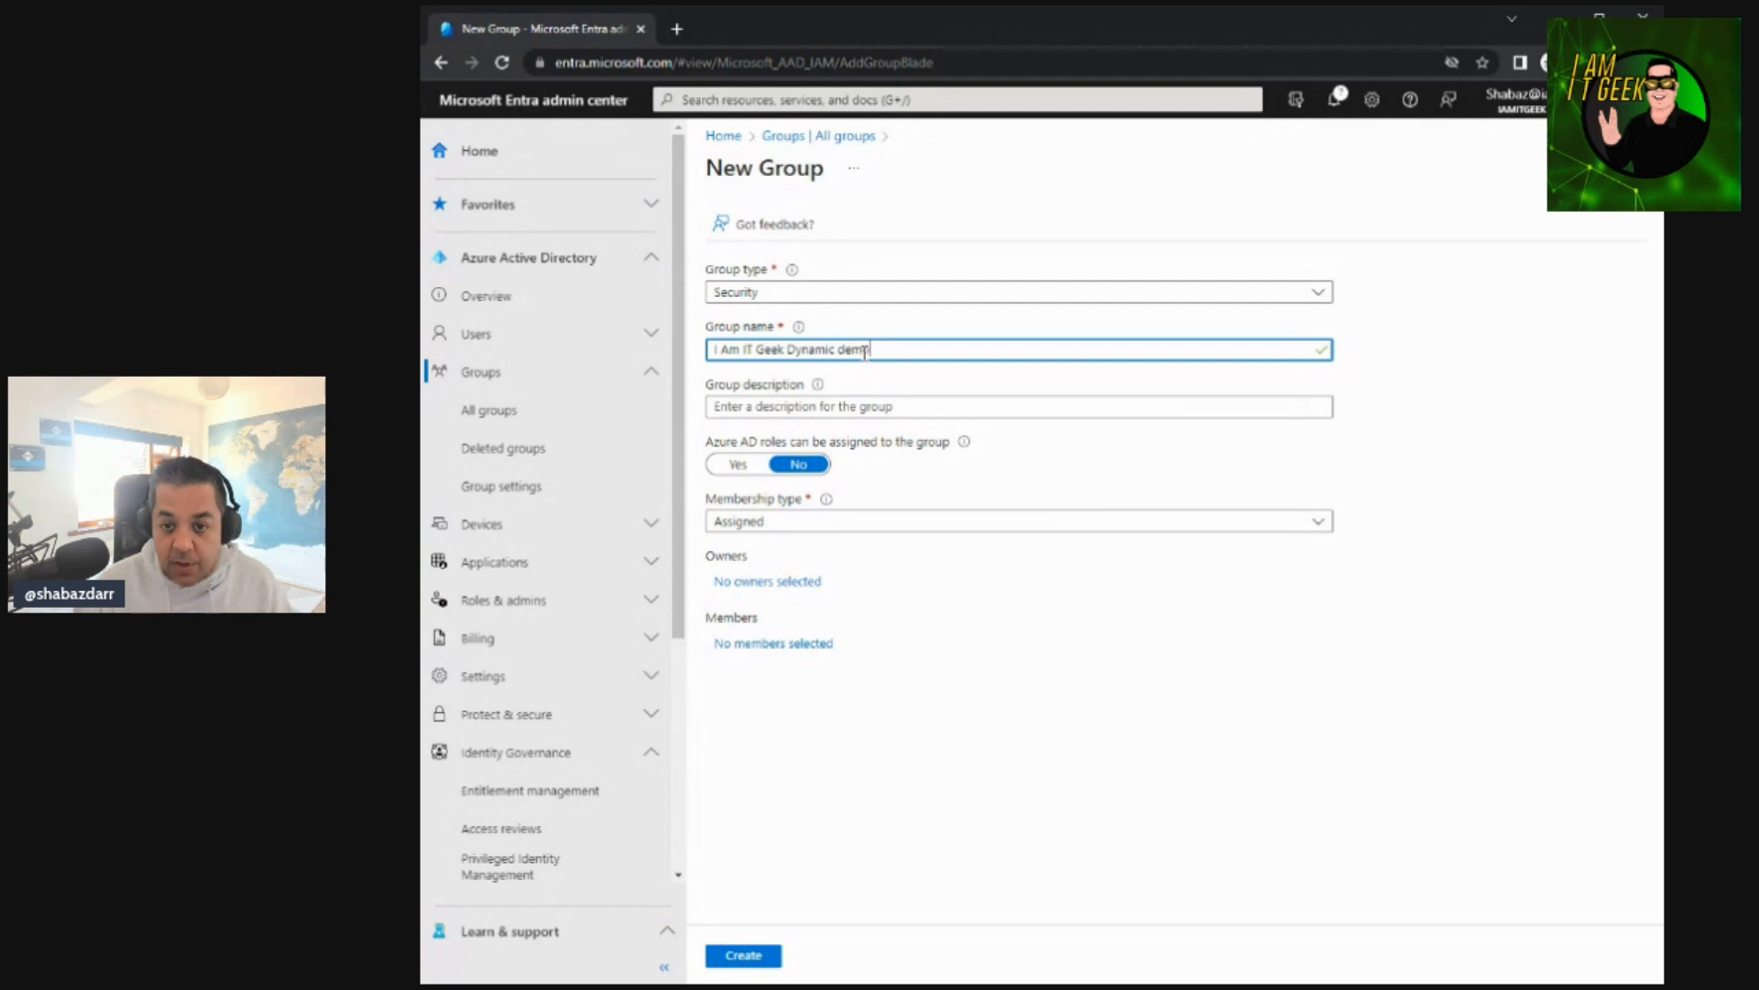
{"action": "left_click", "coordinate": [840, 408]}
{"action": "type", "text": "This is a dmeo group"}
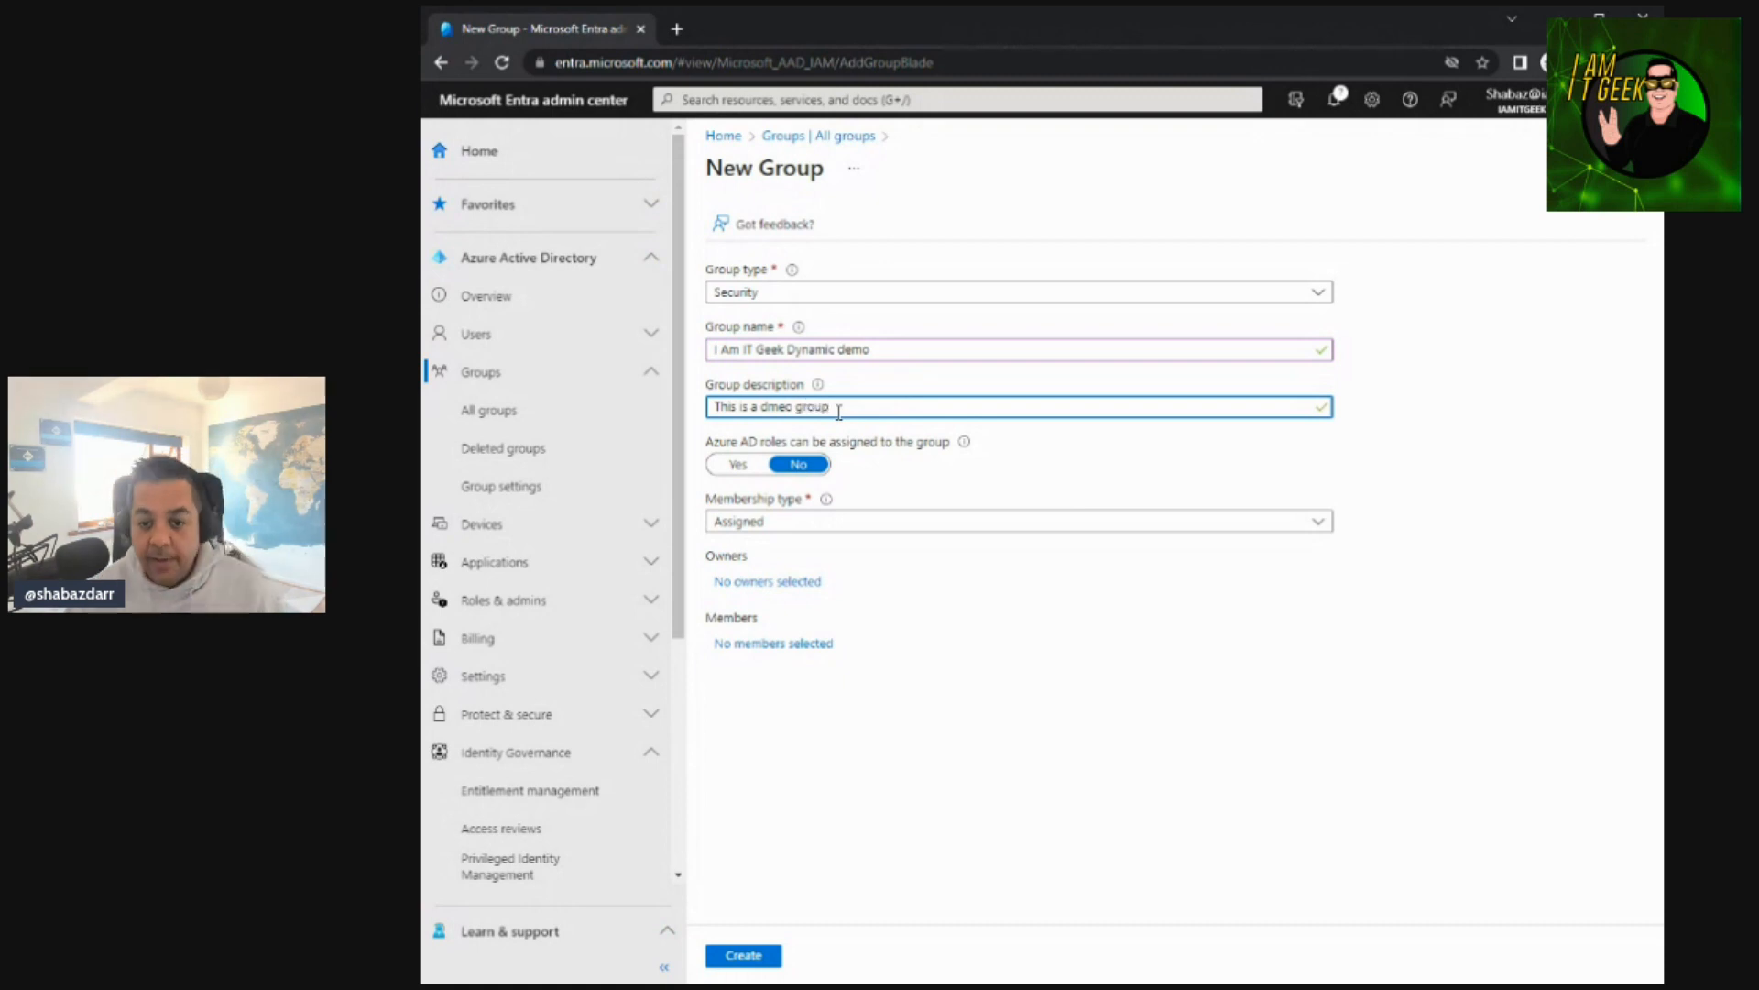
Try enabling Azure AD role assignment for the new group, set it back to No, and choose Dynamic User as membership type
{"action": "left_click", "coordinate": [736, 466]}
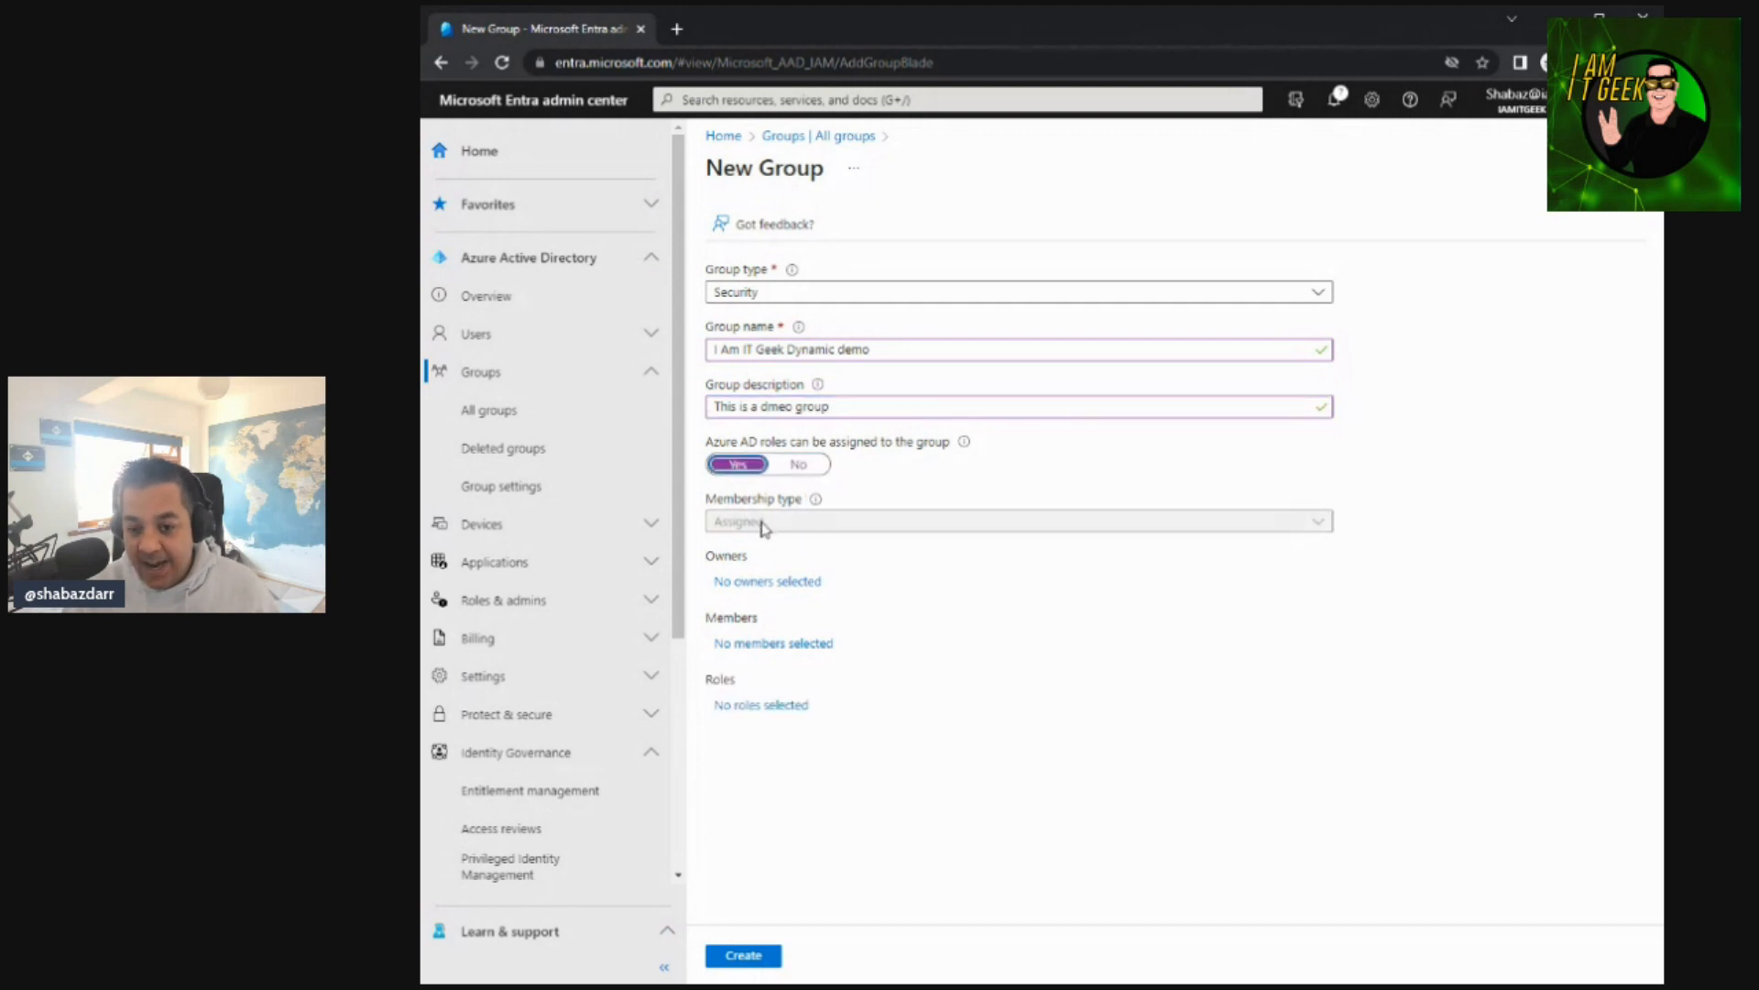
{"action": "left_click", "coordinate": [805, 466]}
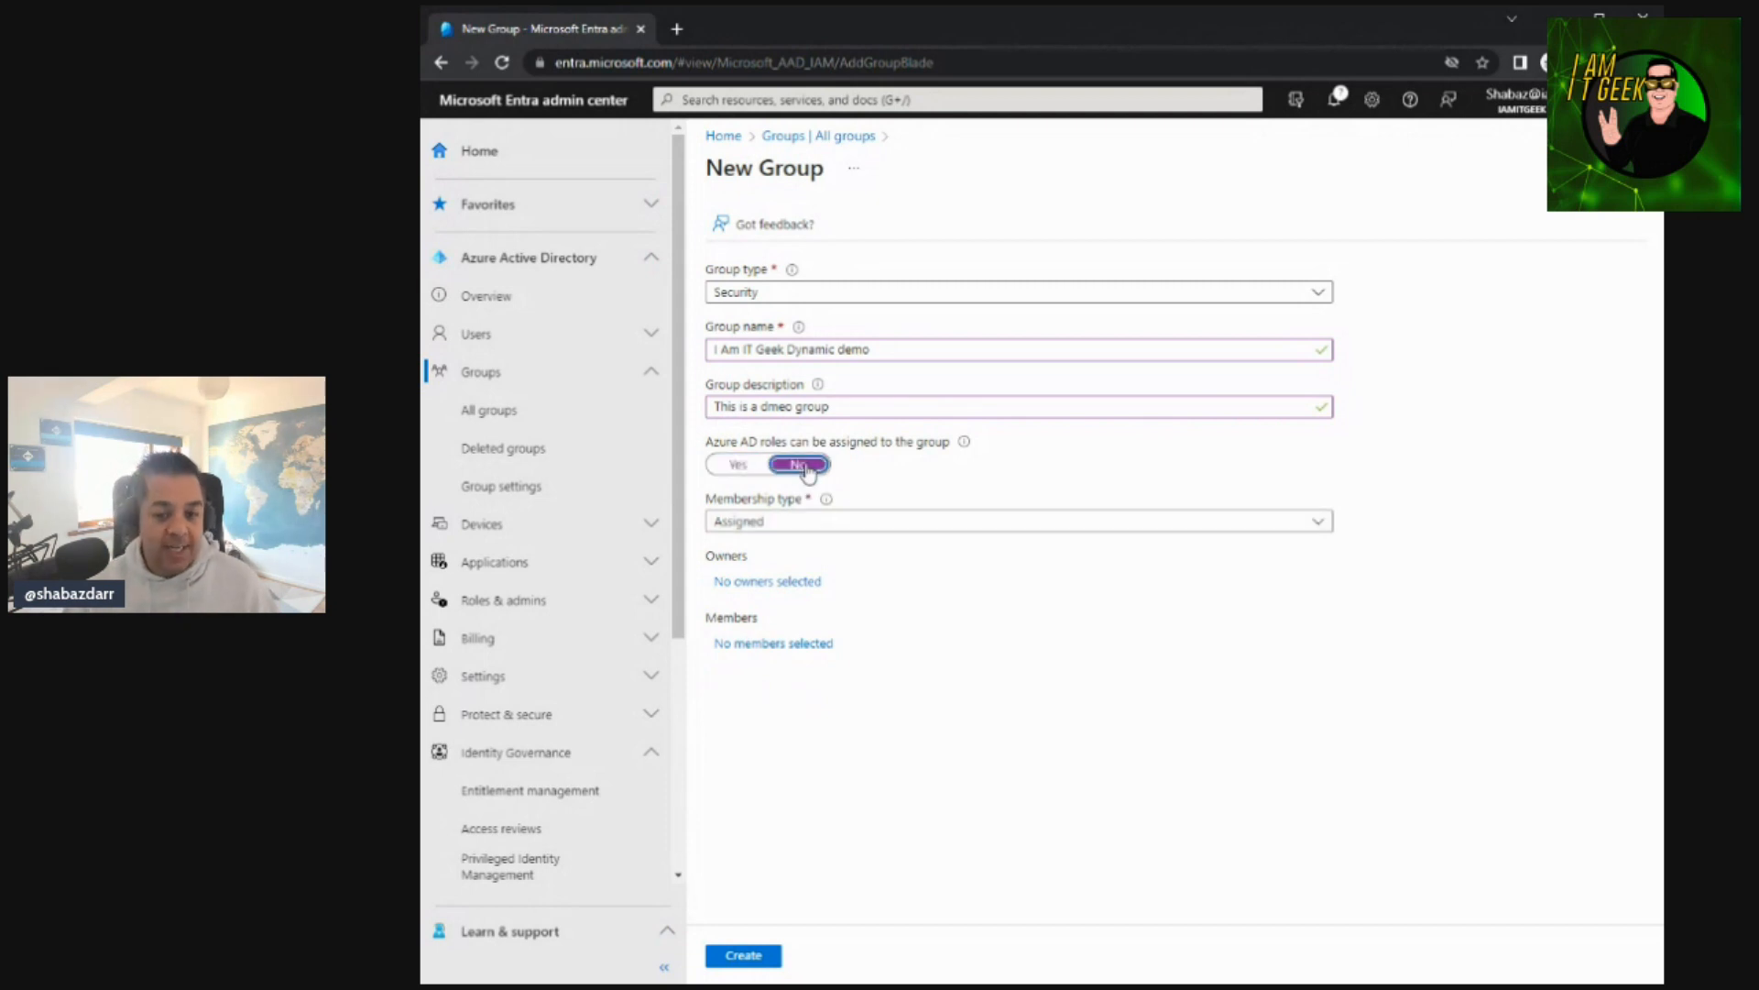
{"action": "left_click", "coordinate": [872, 526]}
{"action": "left_click", "coordinate": [786, 581]}
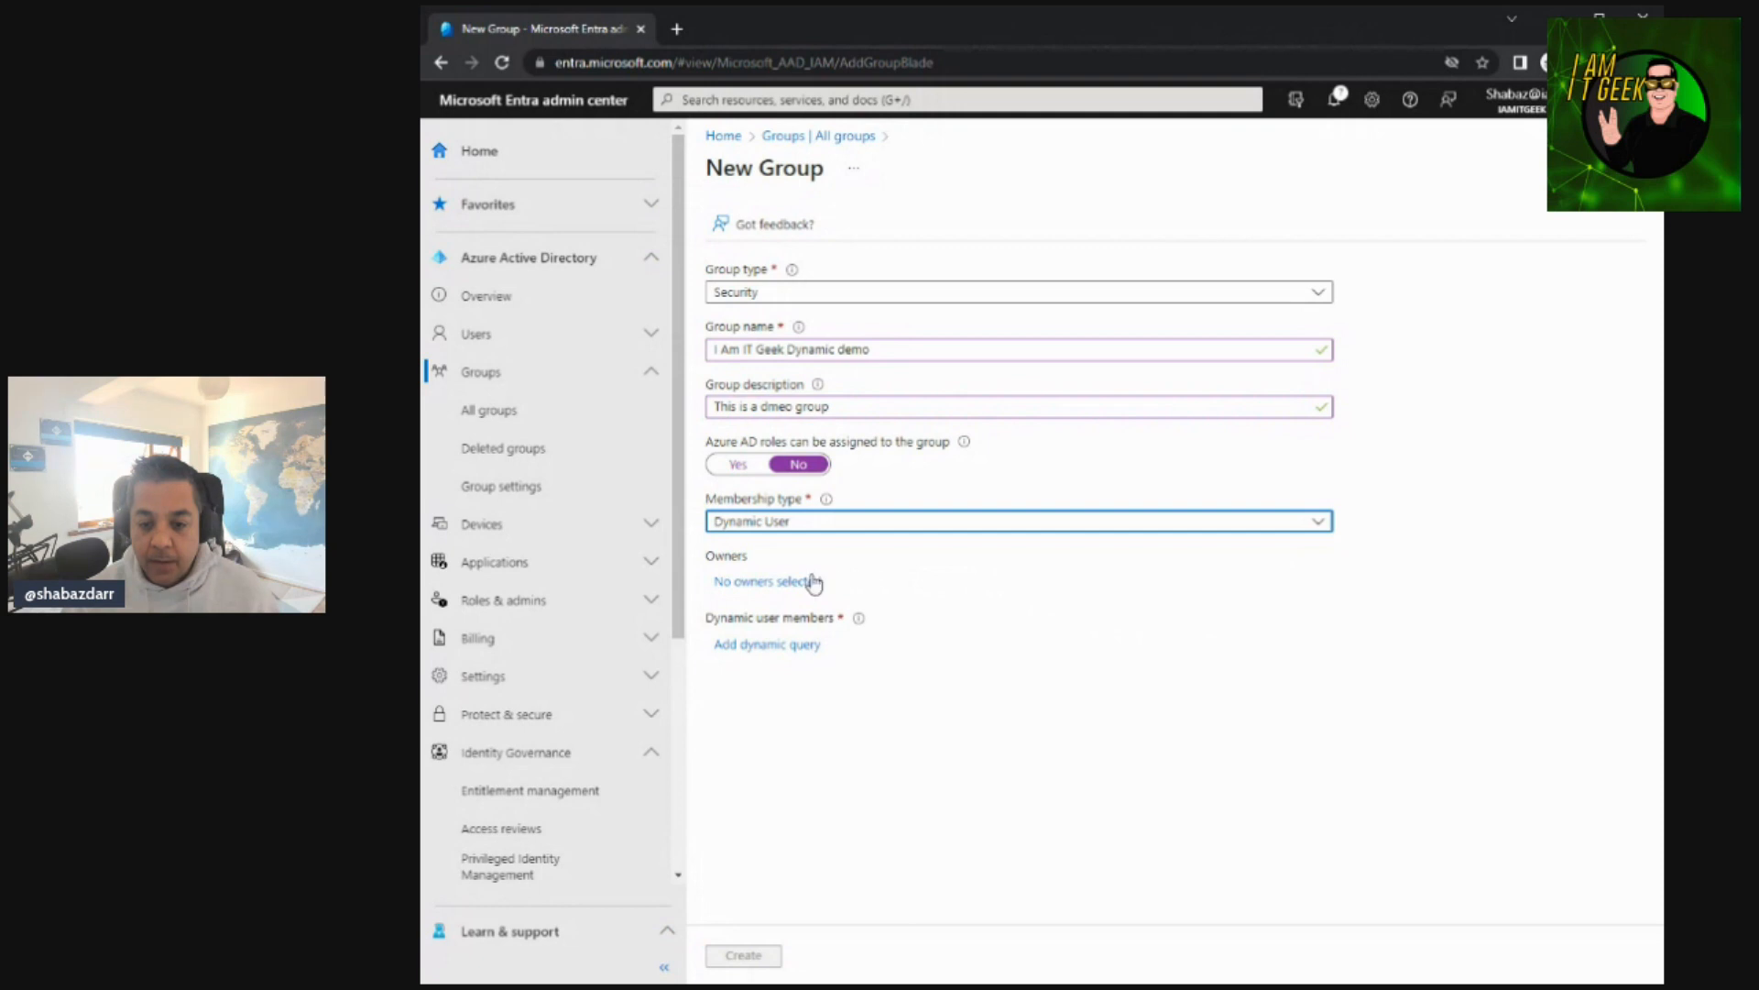
Add the second user in the directory list as owner of the dynamic group
{"action": "left_click", "coordinate": [760, 582]}
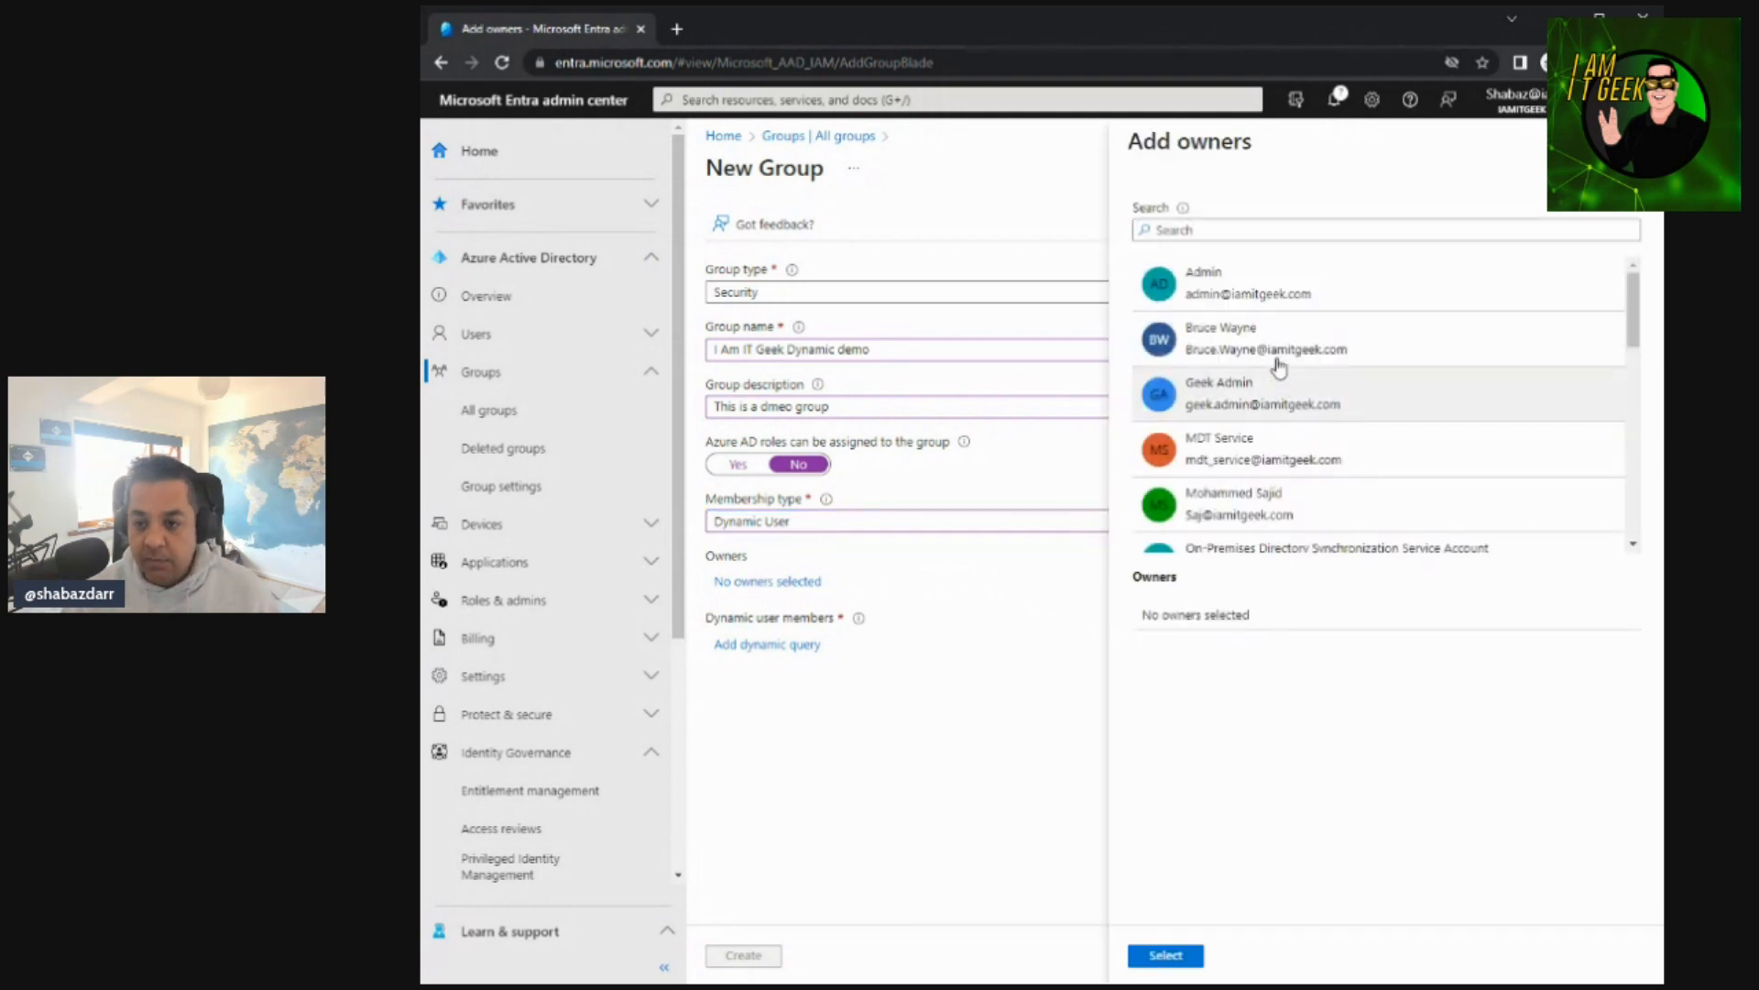
{"action": "left_click", "coordinate": [1279, 365]}
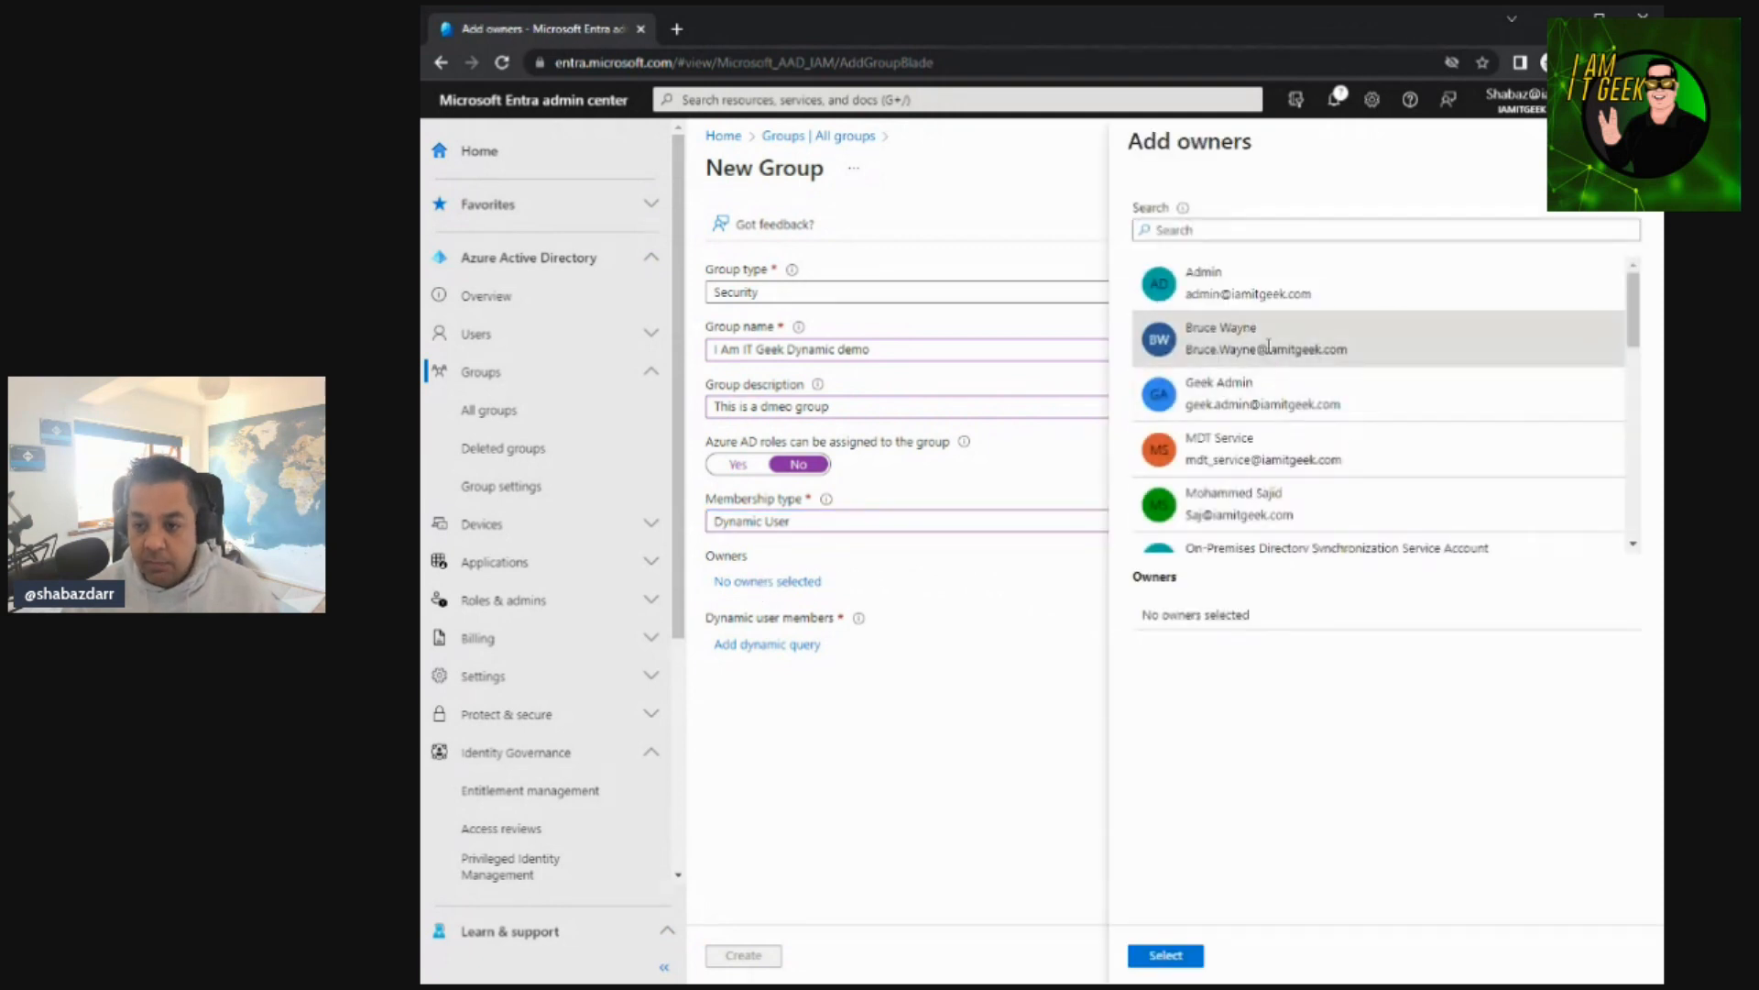
{"action": "left_click", "coordinate": [1166, 957]}
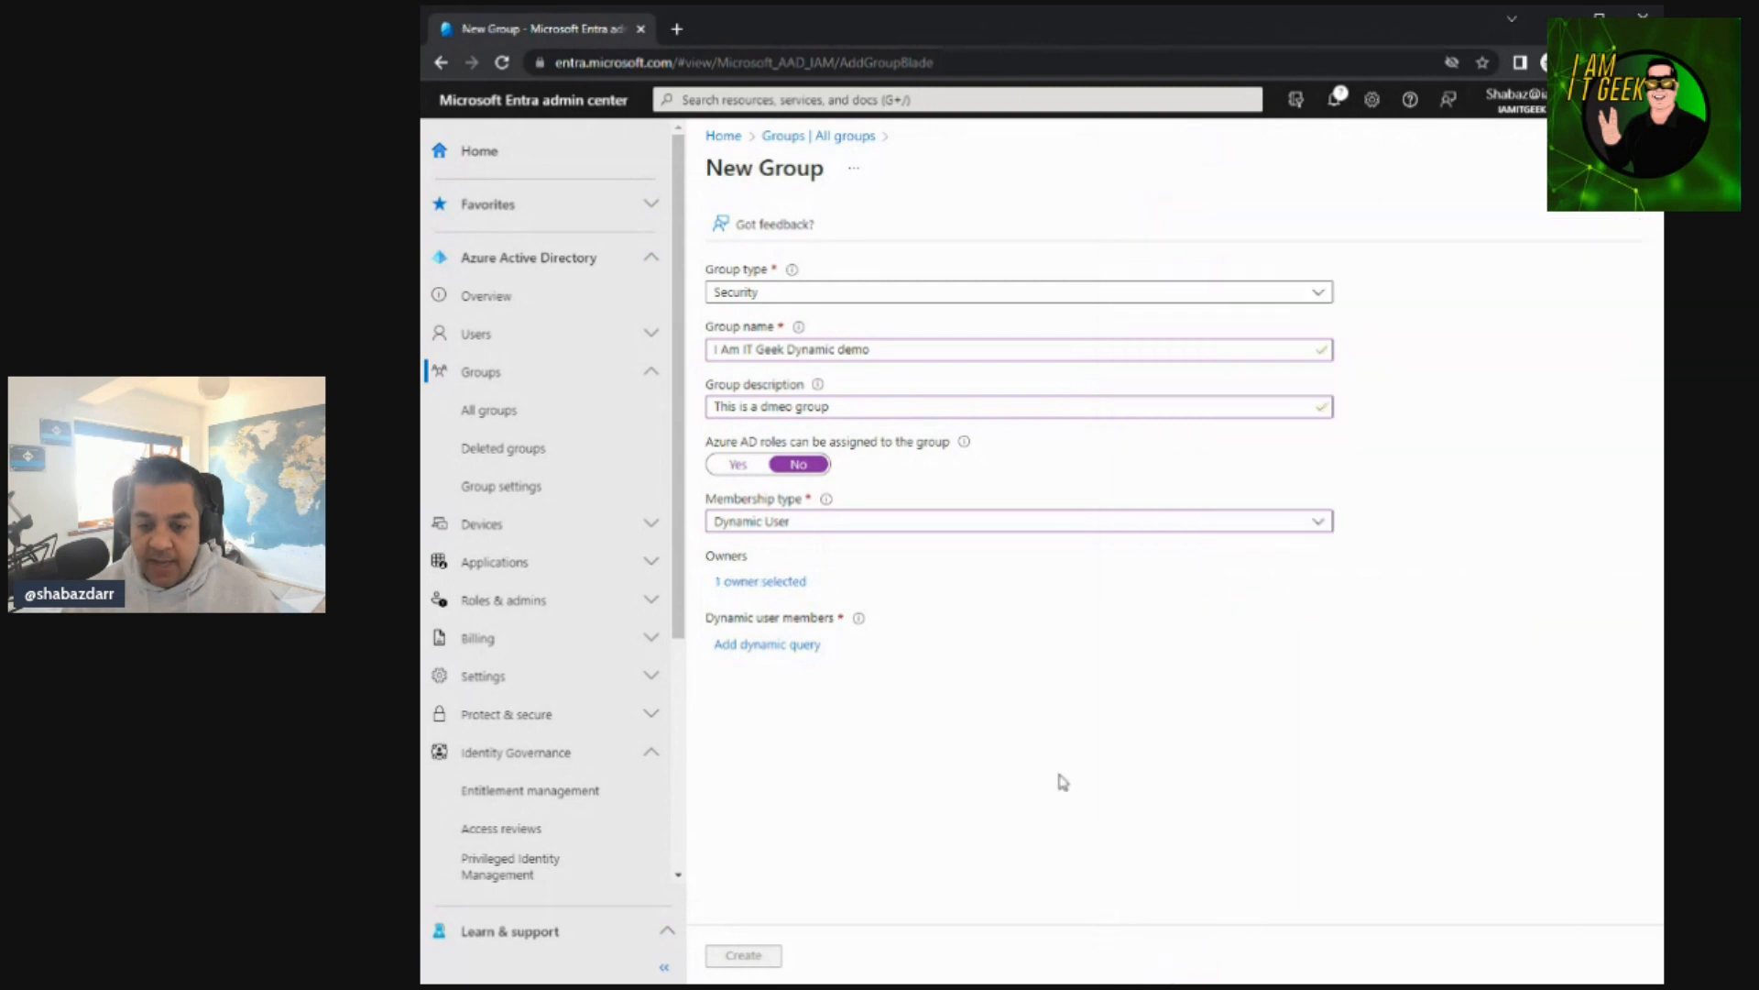
Begin a dynamic query for the group's user members and add a second expression row joined with And
{"action": "left_click", "coordinate": [766, 646]}
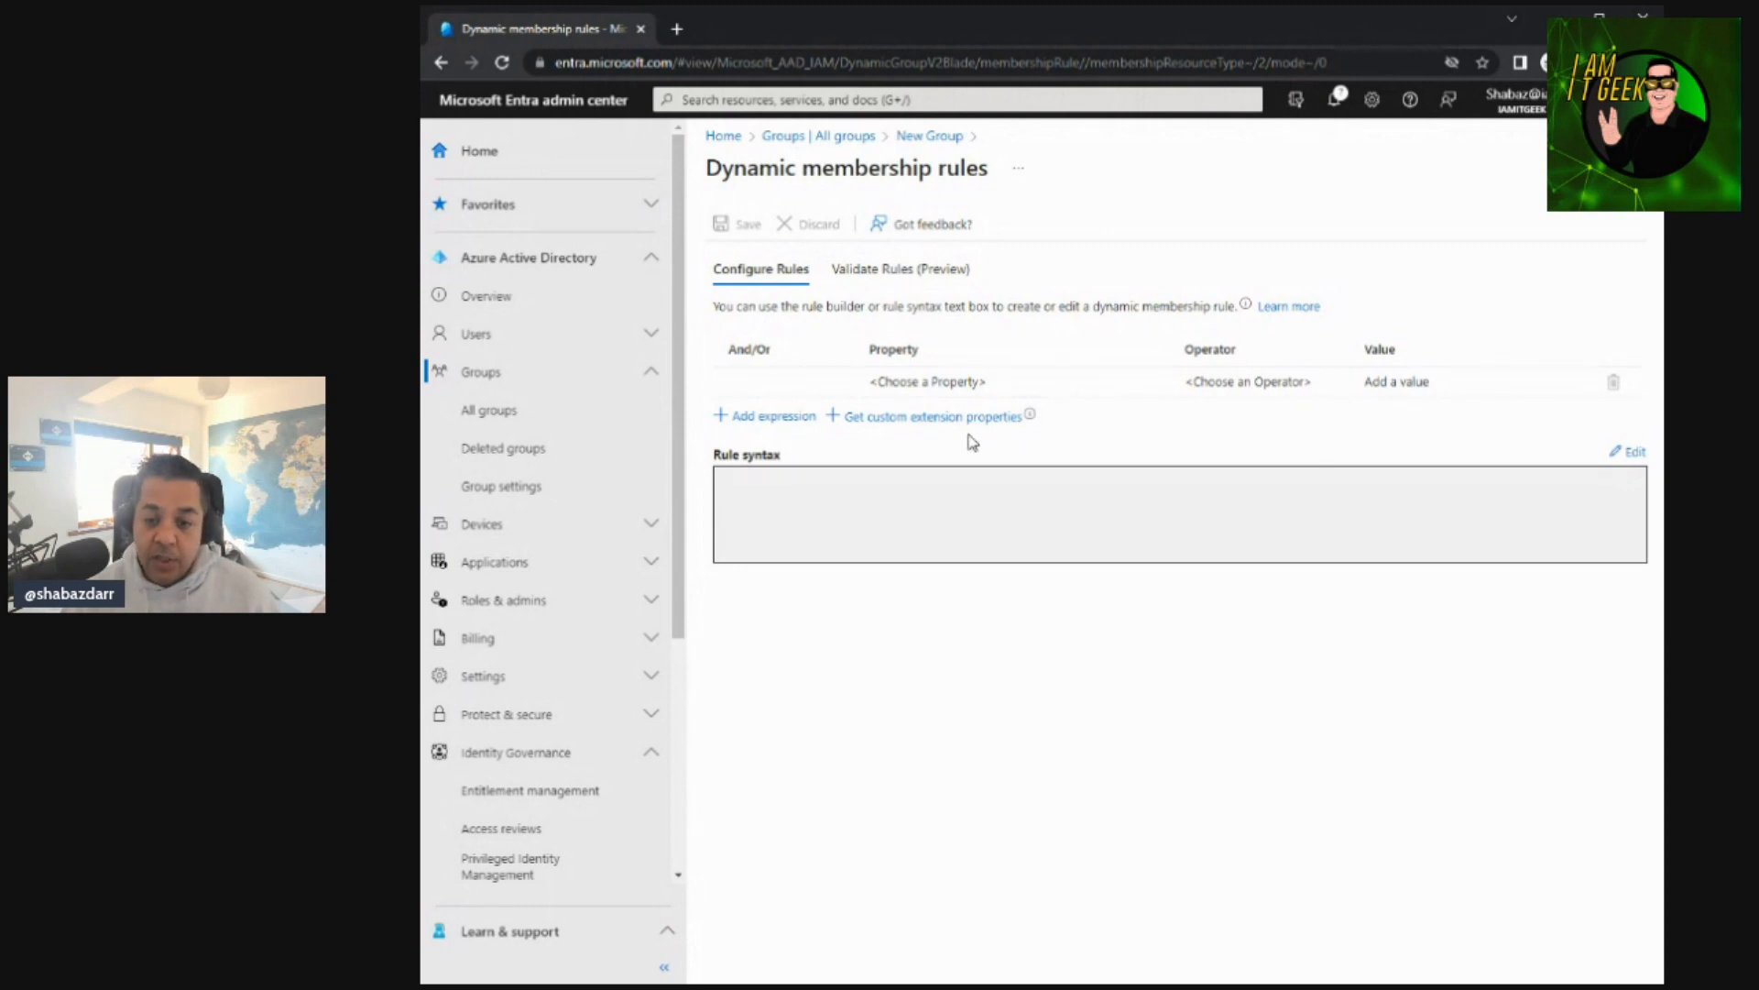
{"action": "left_click", "coordinate": [775, 418]}
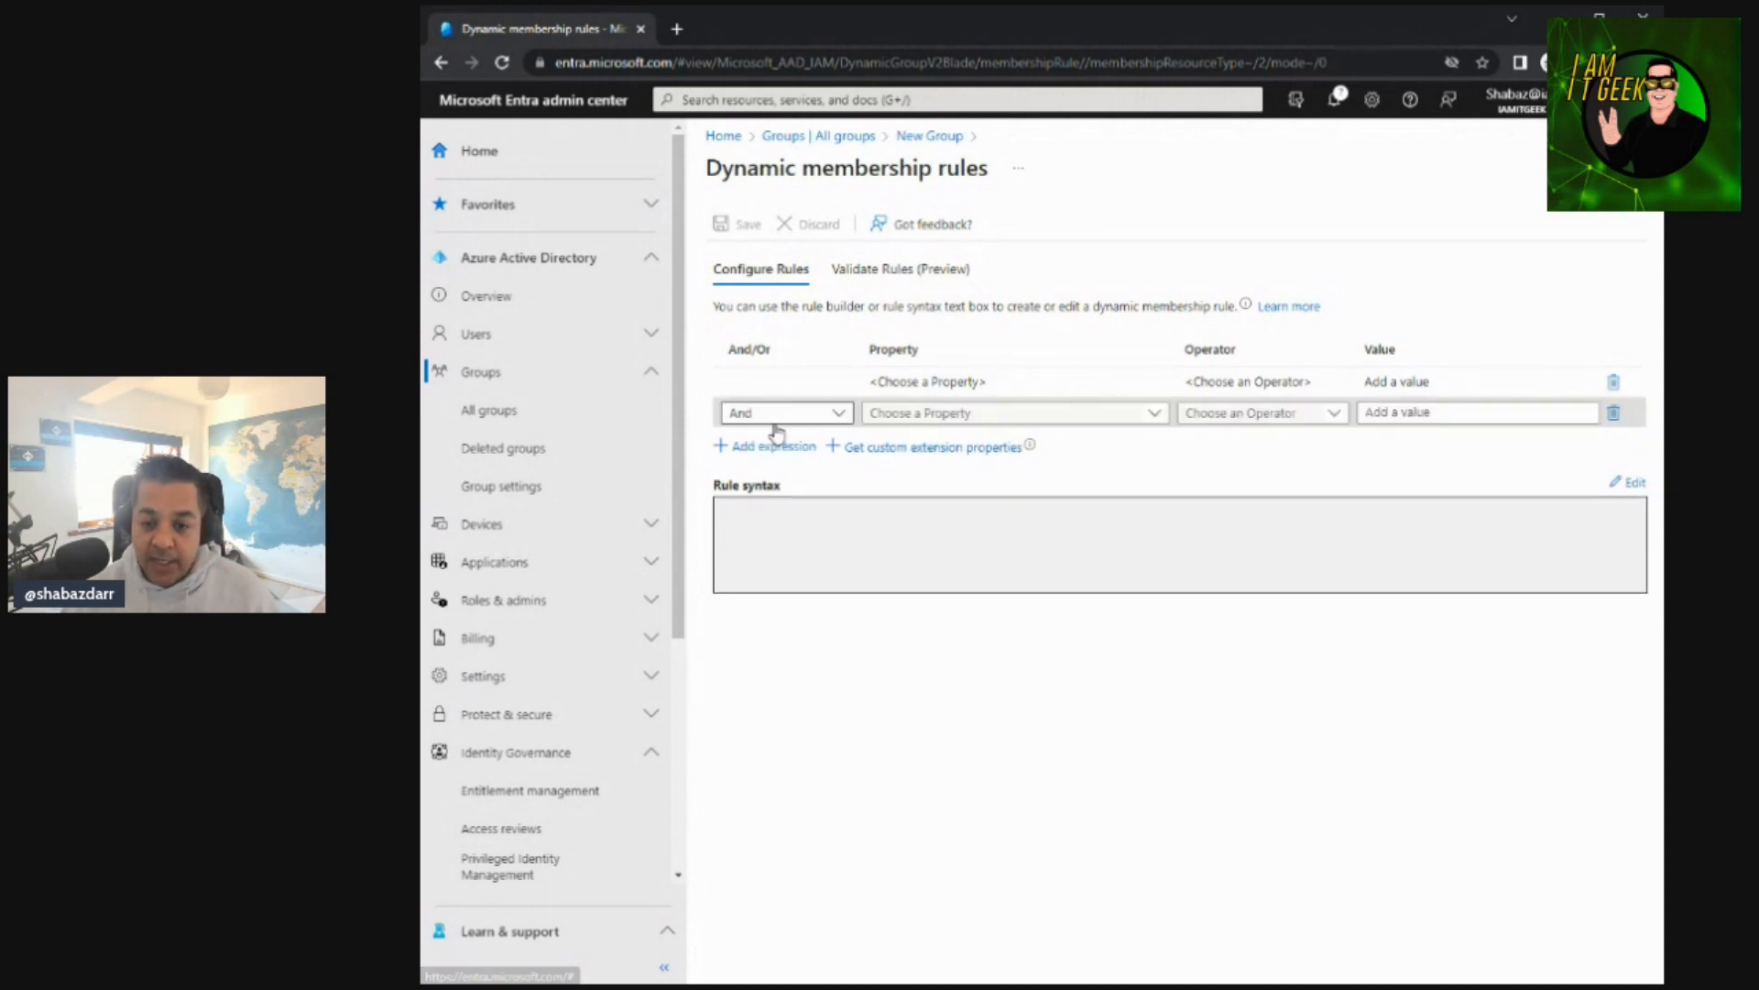
{"action": "left_click", "coordinate": [840, 417]}
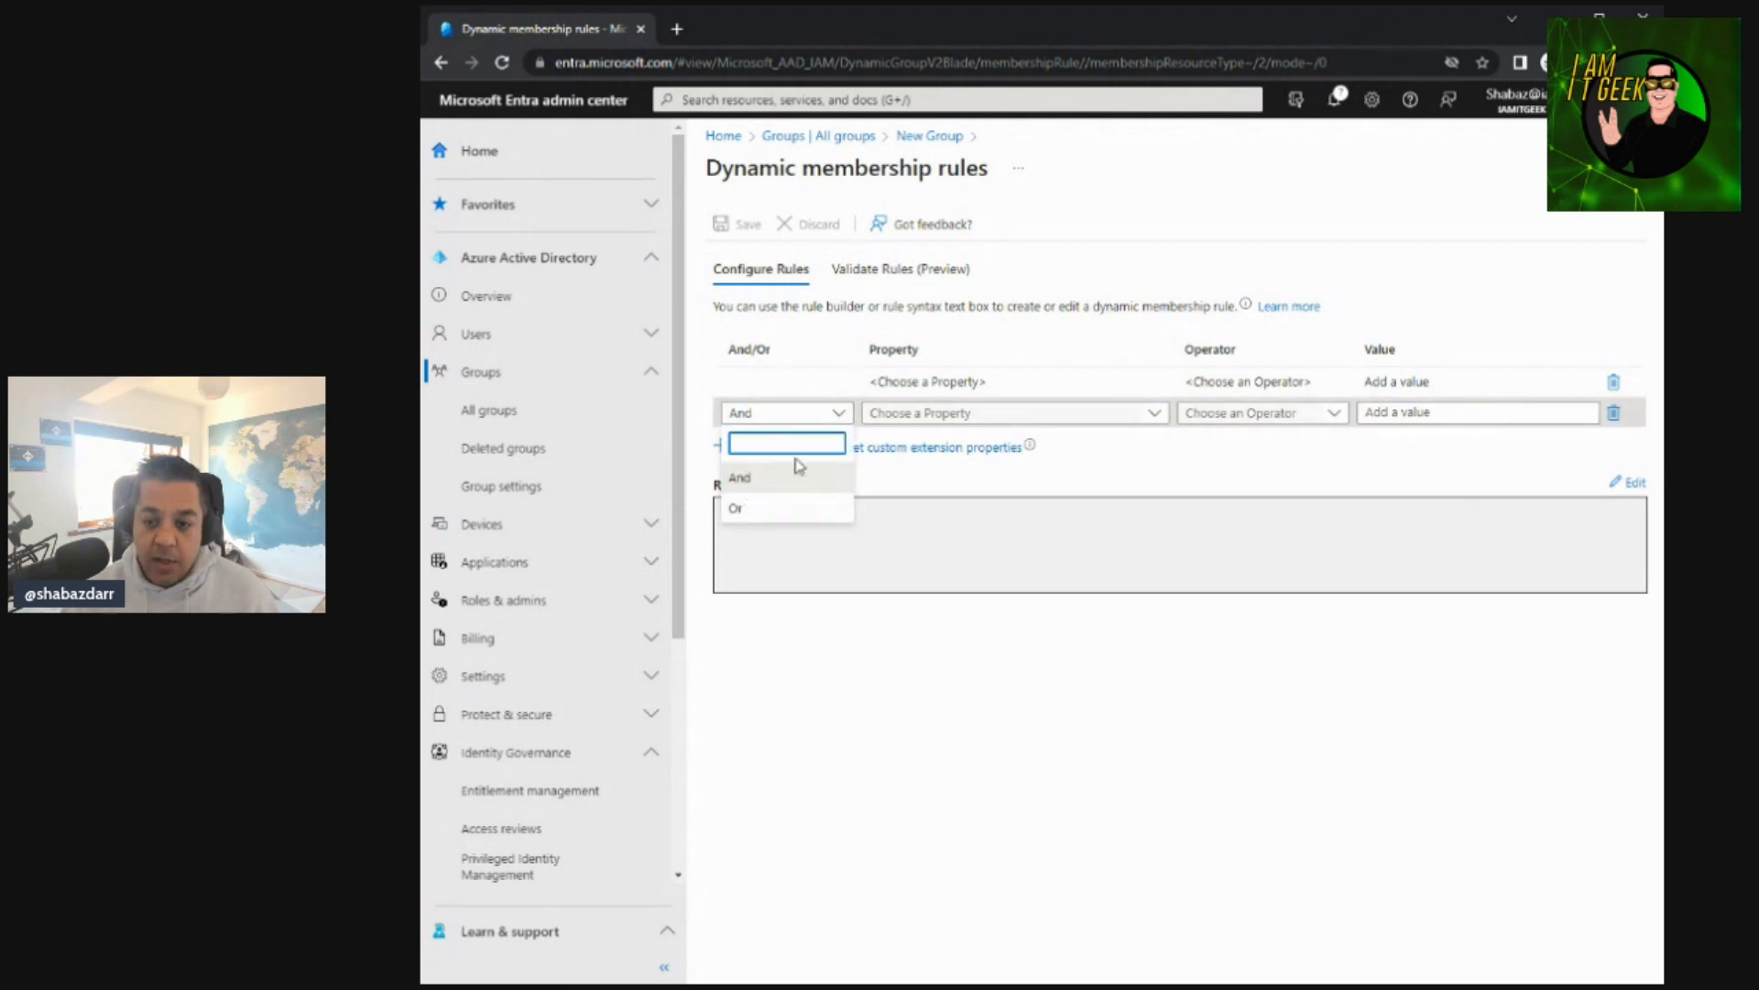
{"action": "left_click", "coordinate": [740, 477]}
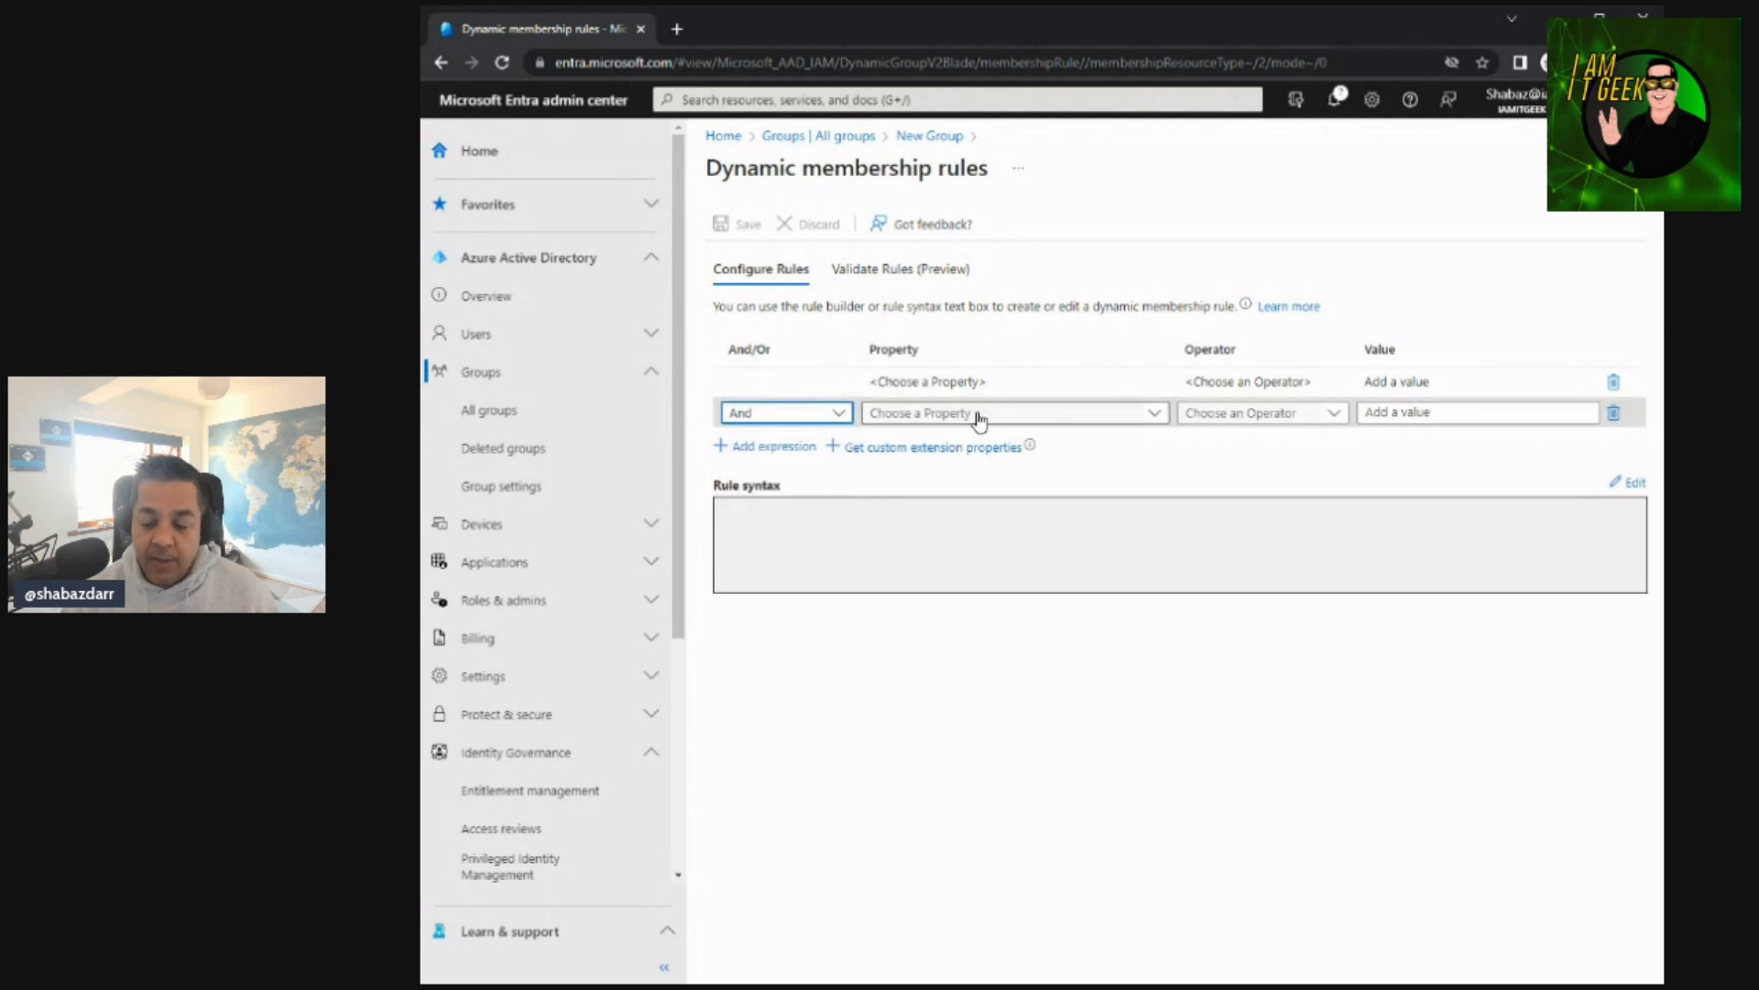
Define the added expression with the property userPrincipalName, the operator Contains and the value "sha"
{"action": "left_click", "coordinate": [979, 418]}
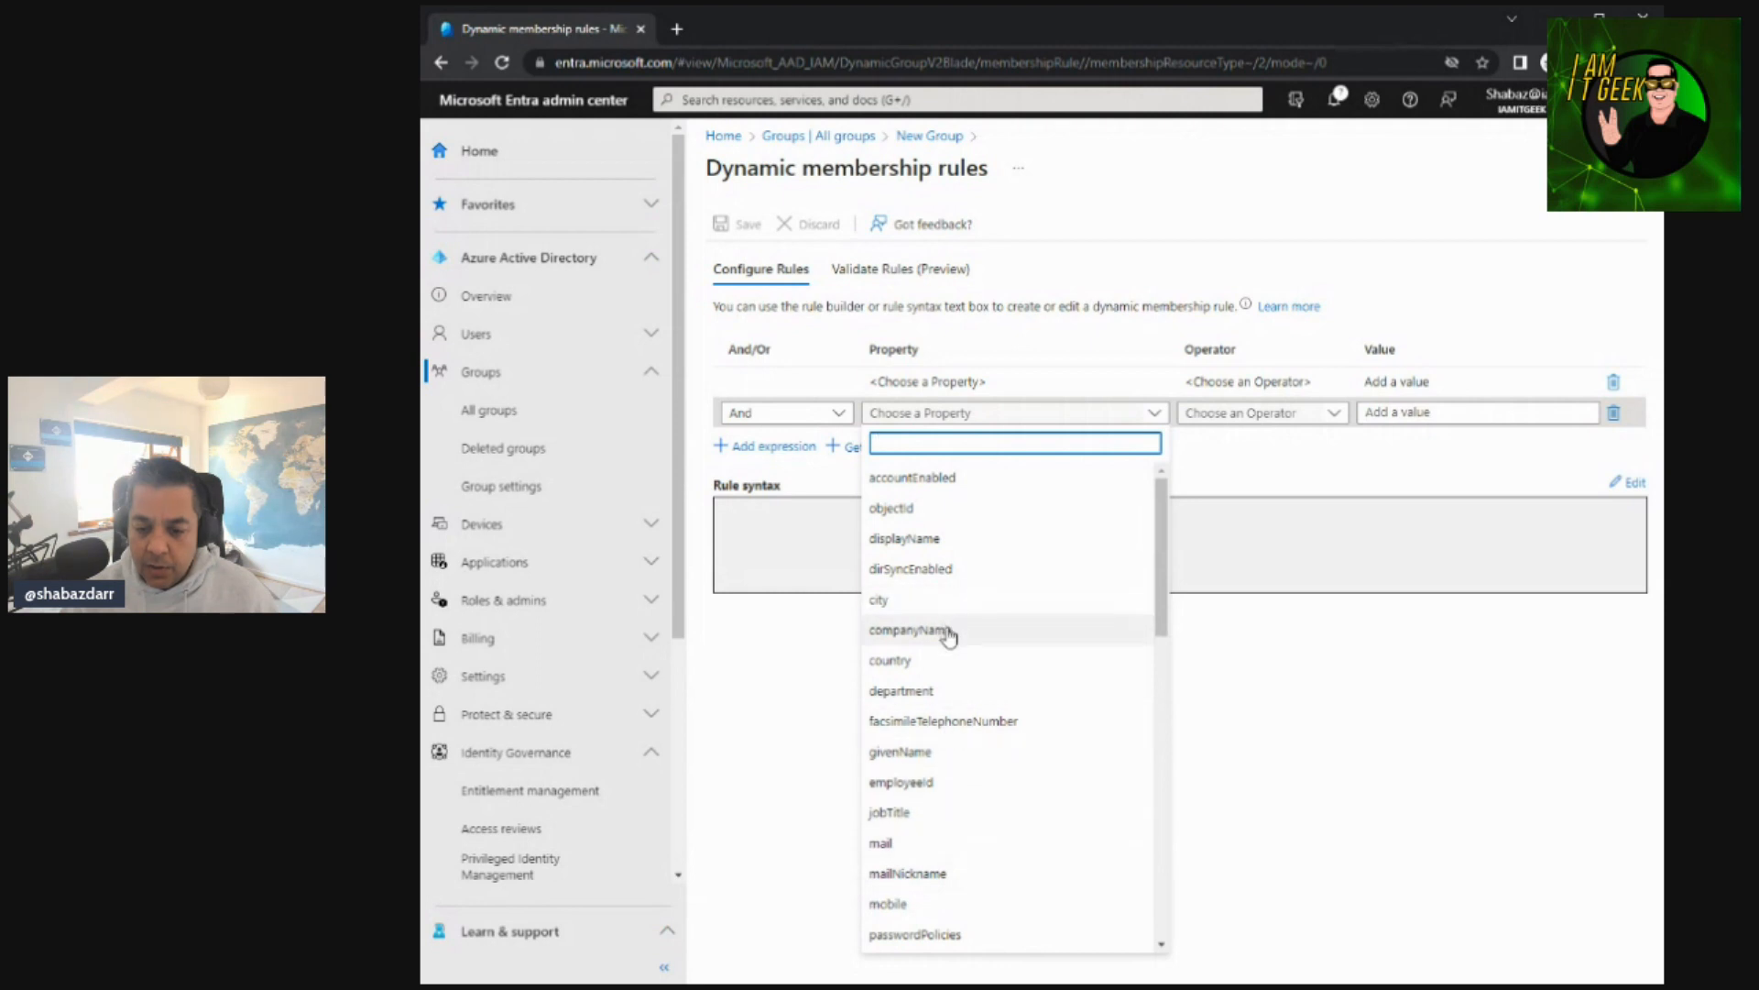
{"action": "scroll", "coordinate": [948, 642], "scroll_direction": "down", "scroll_amount": 3}
{"action": "scroll", "coordinate": [964, 735], "scroll_direction": "down", "scroll_amount": 1}
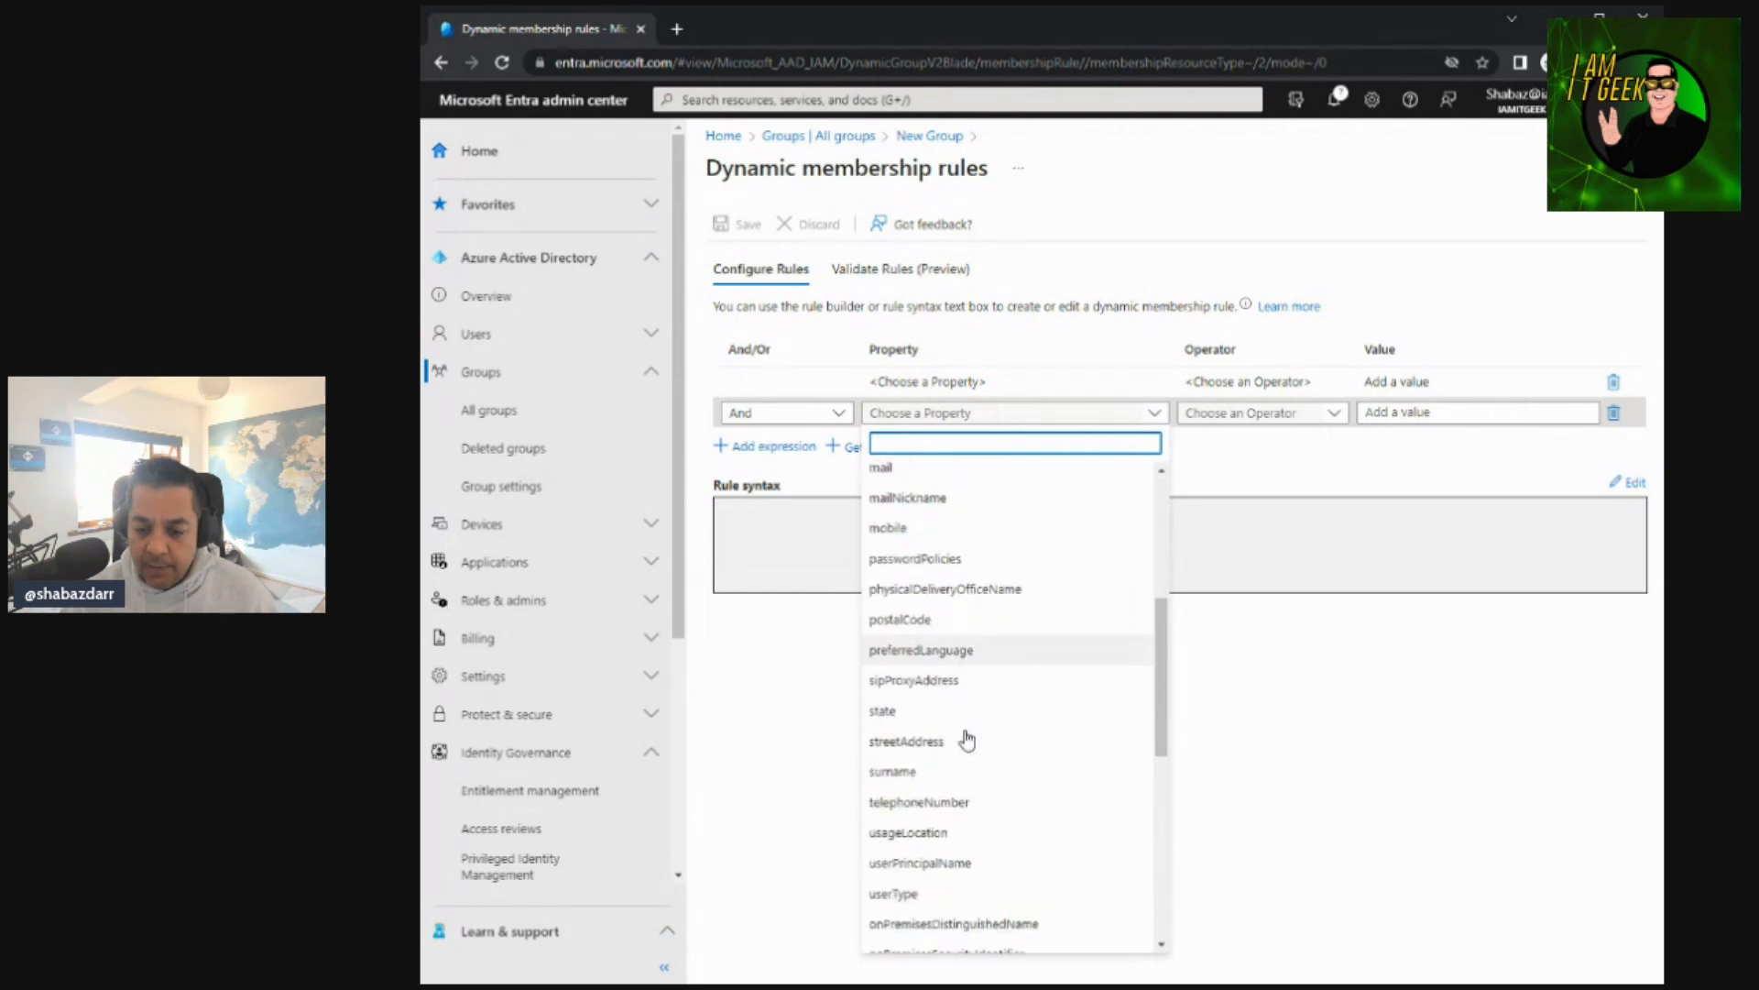
{"action": "left_click", "coordinate": [953, 857]}
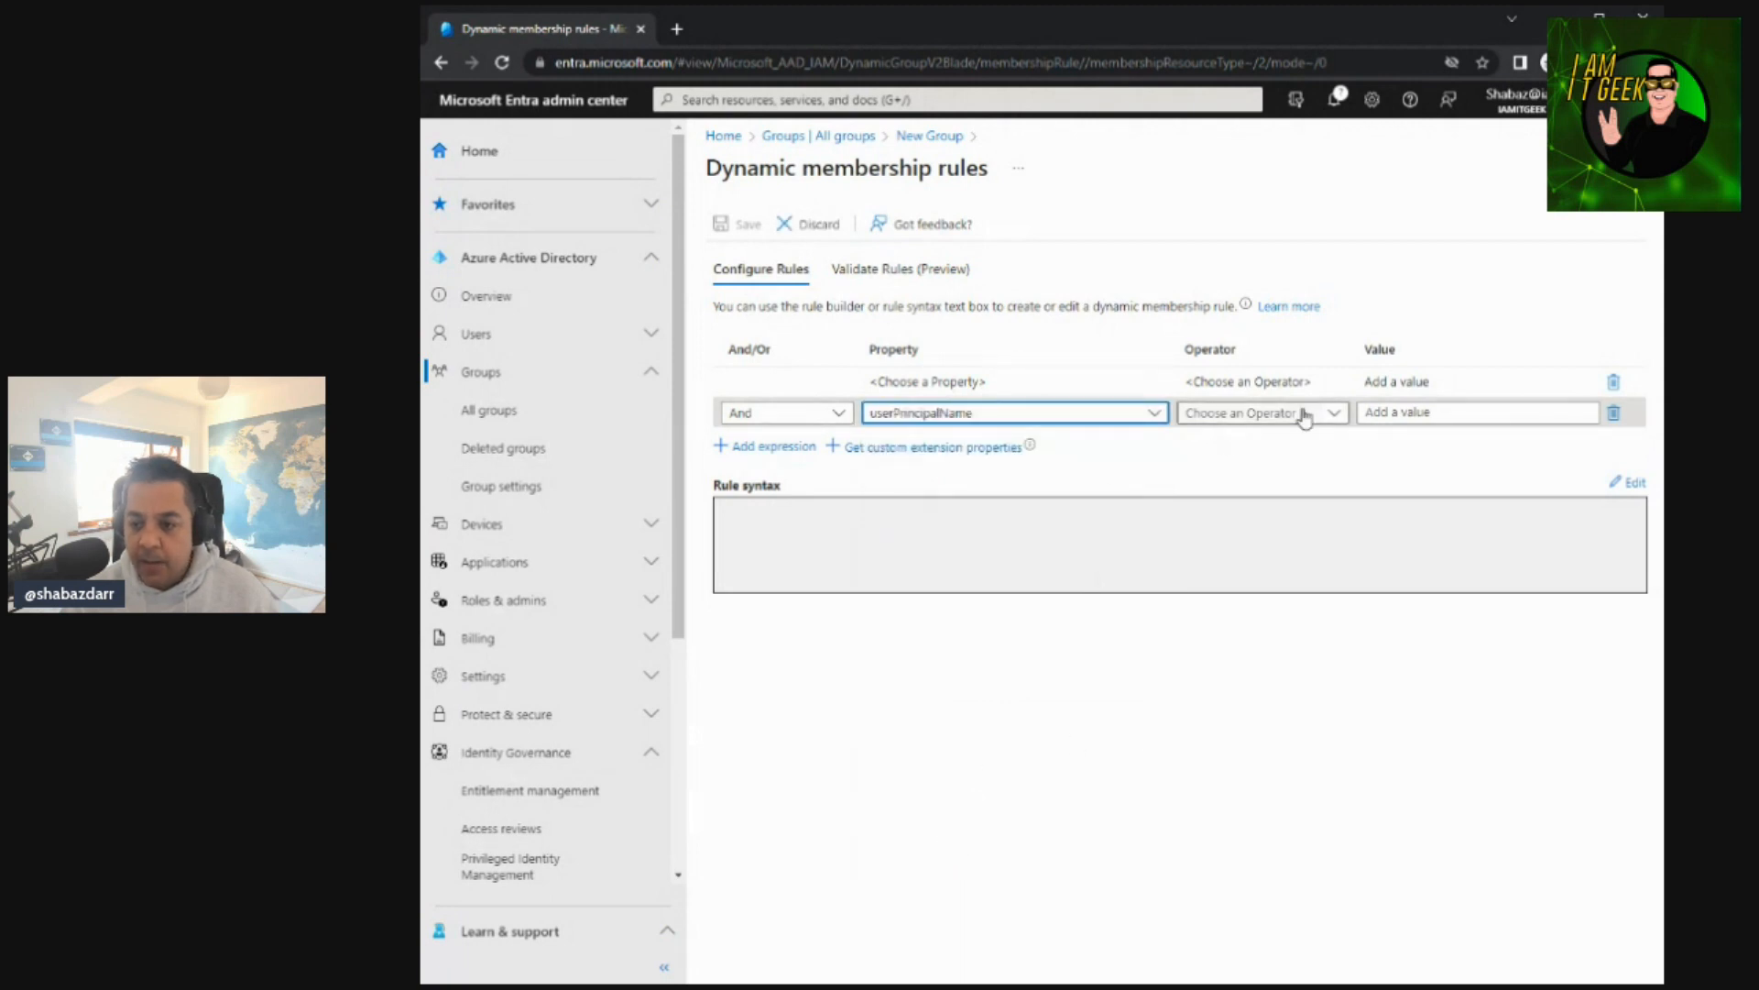
{"action": "left_click", "coordinate": [1402, 411]}
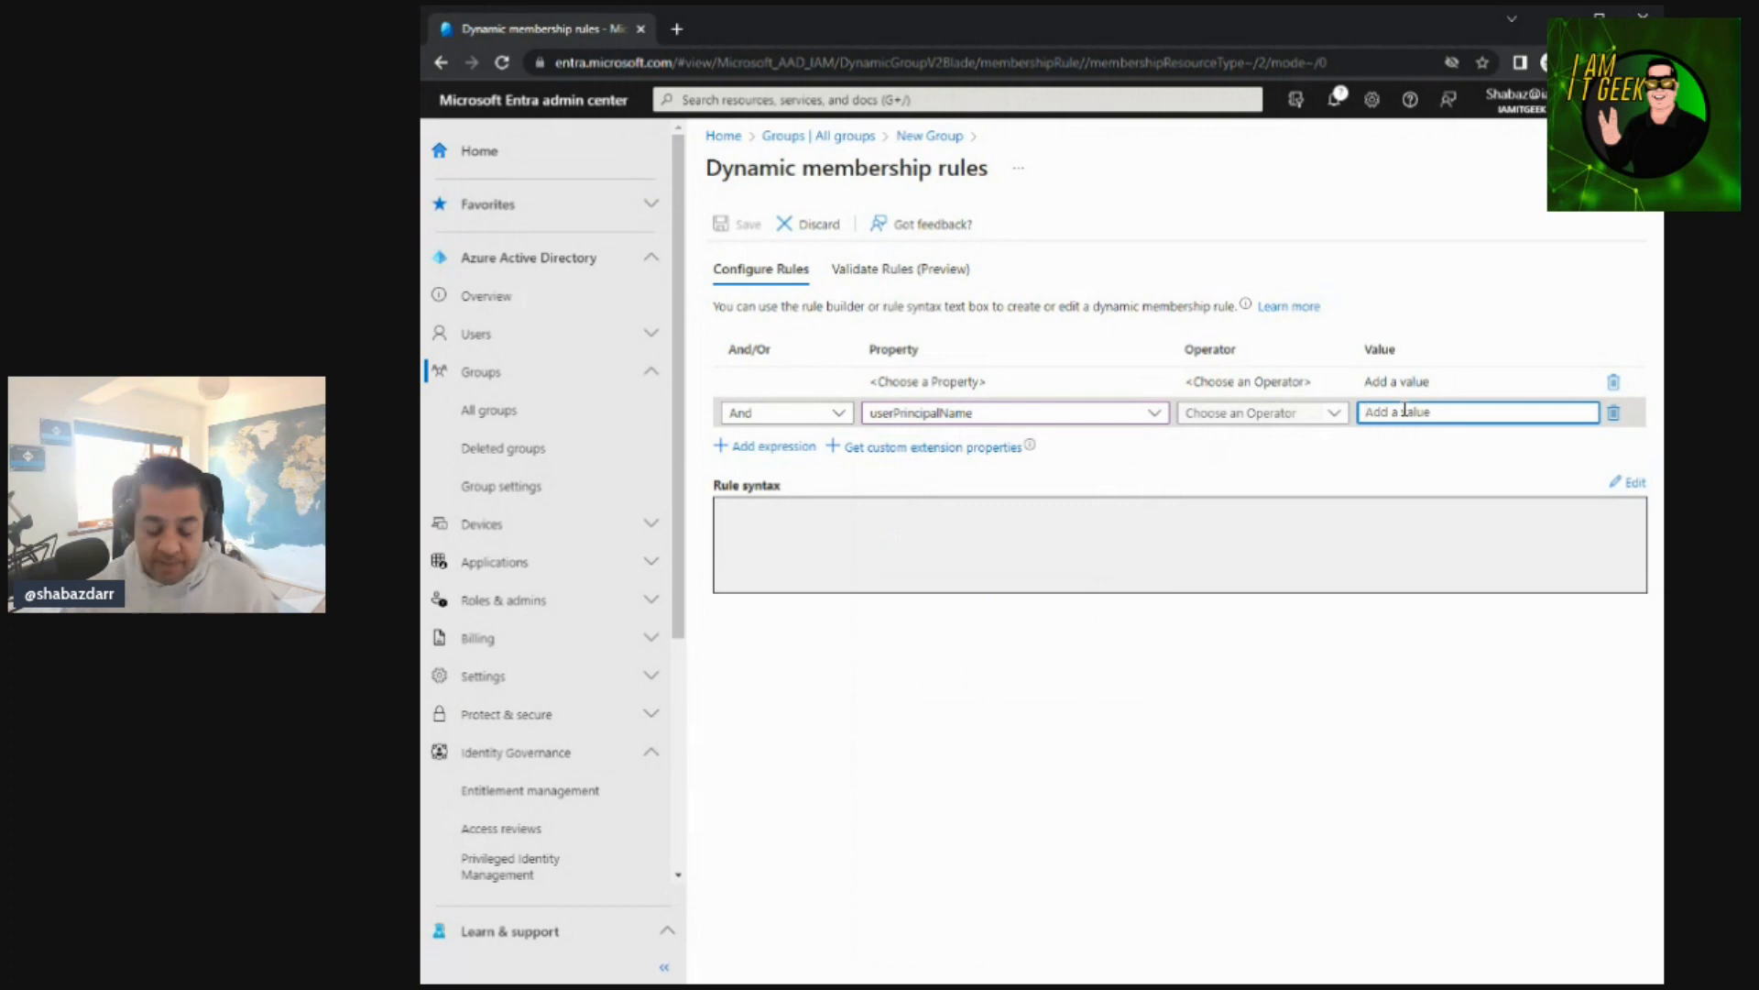
{"action": "type", "text": "sha"}
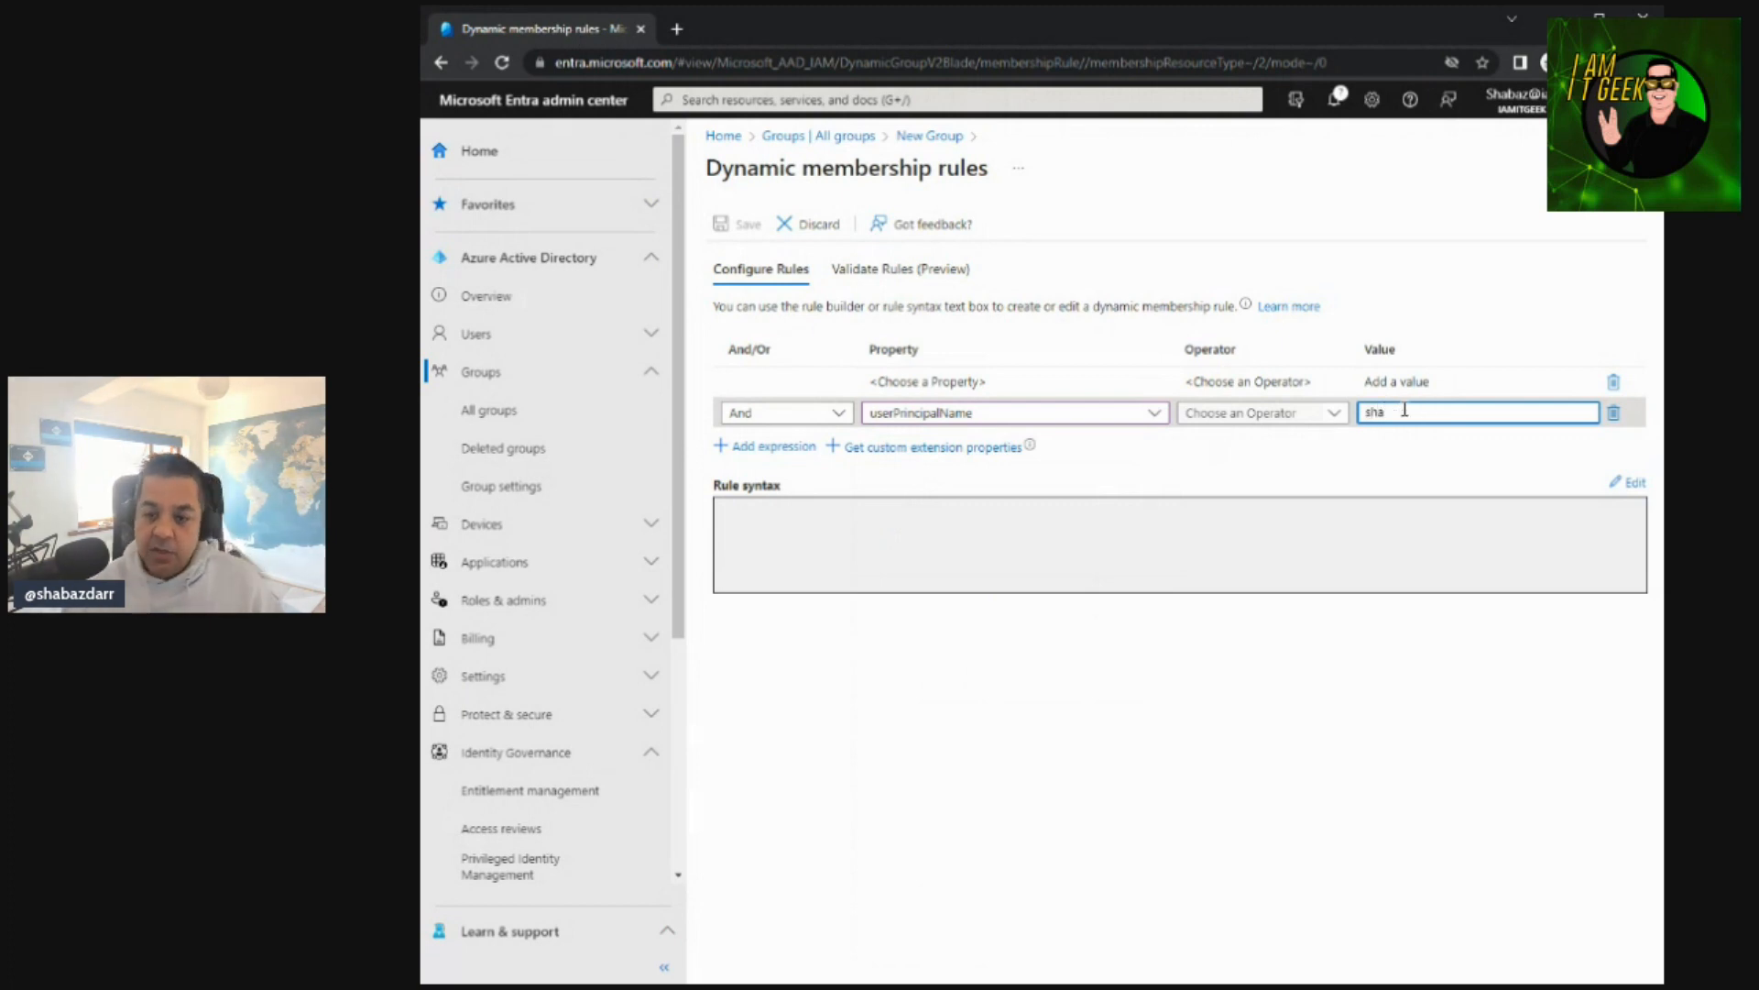
{"action": "left_click", "coordinate": [1295, 414]}
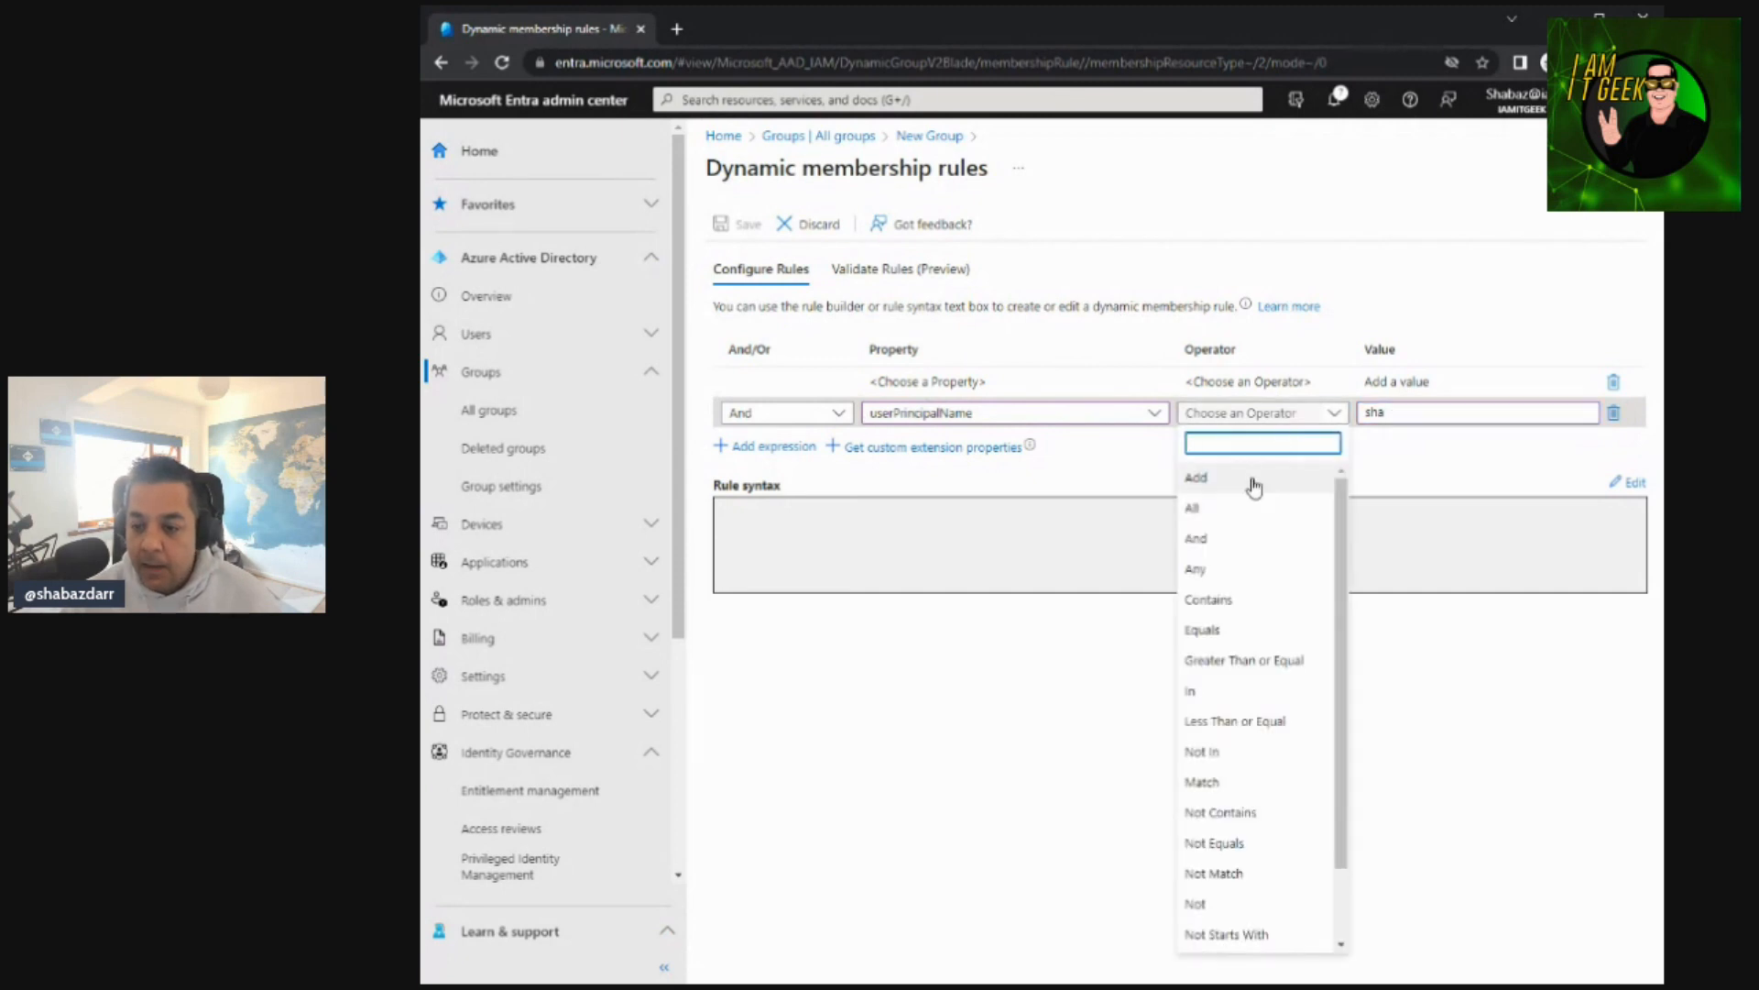
{"action": "left_click", "coordinate": [1258, 600]}
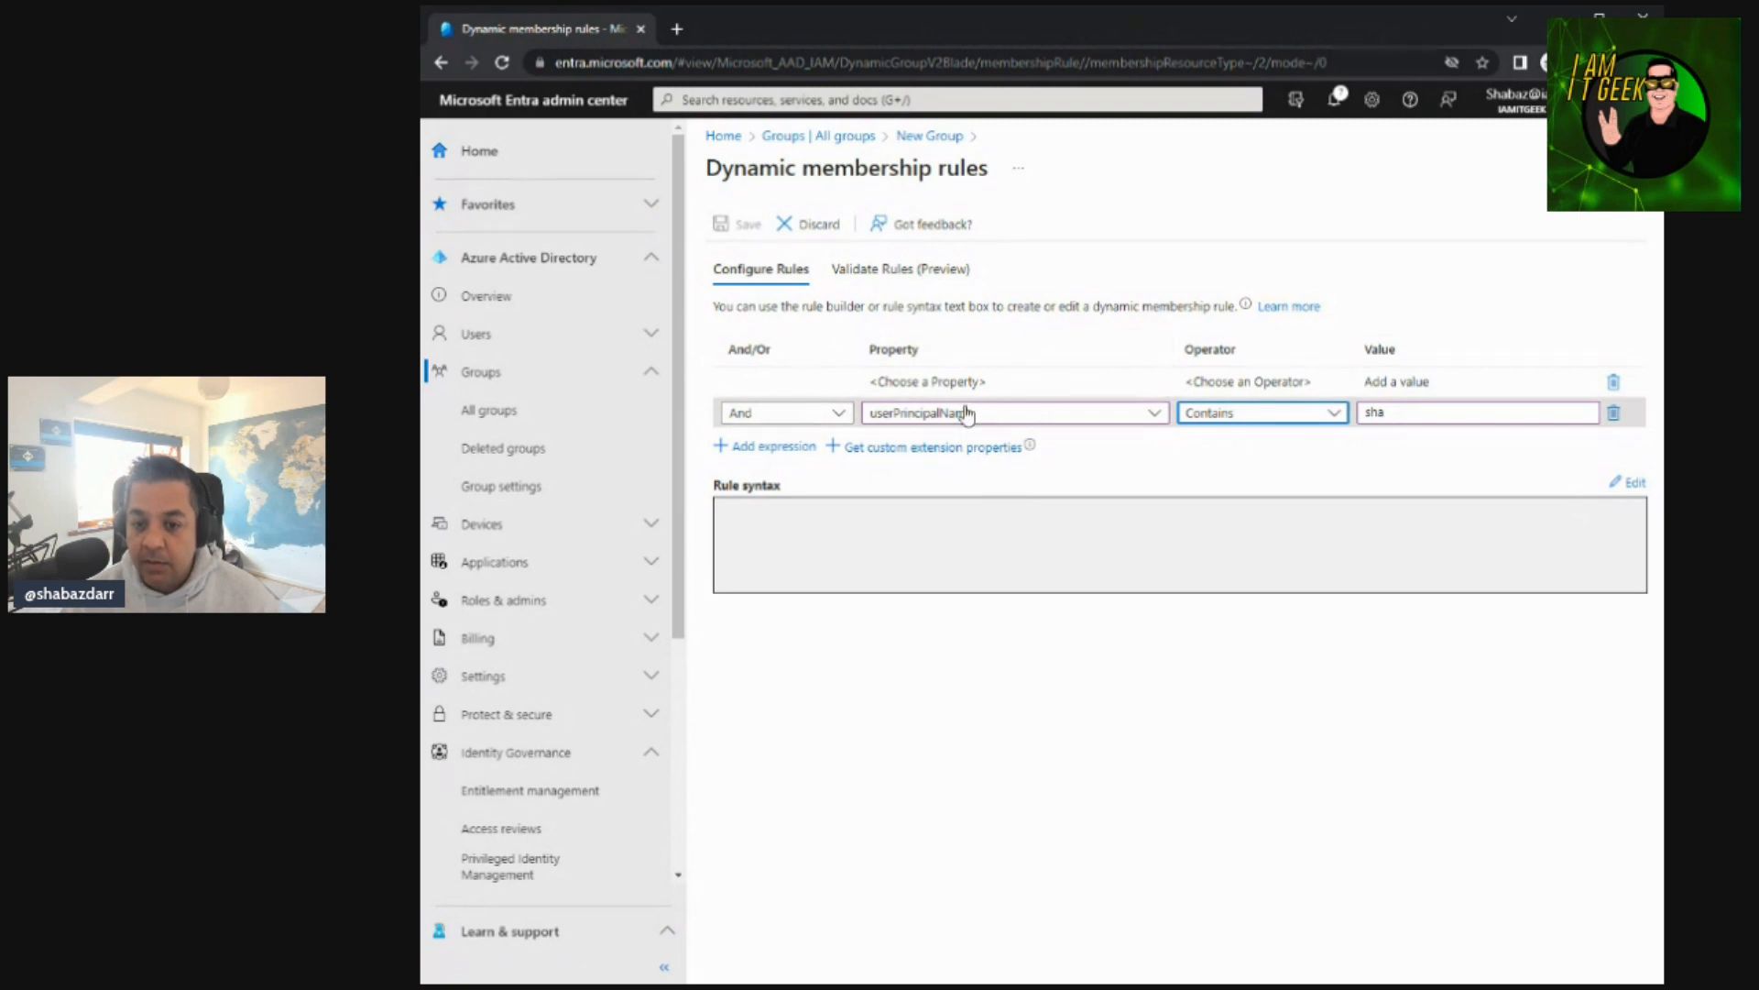
Save the dynamic membership rule and create the security group "I Am IT Geek Dynamic demo"
{"action": "left_click", "coordinate": [1423, 461]}
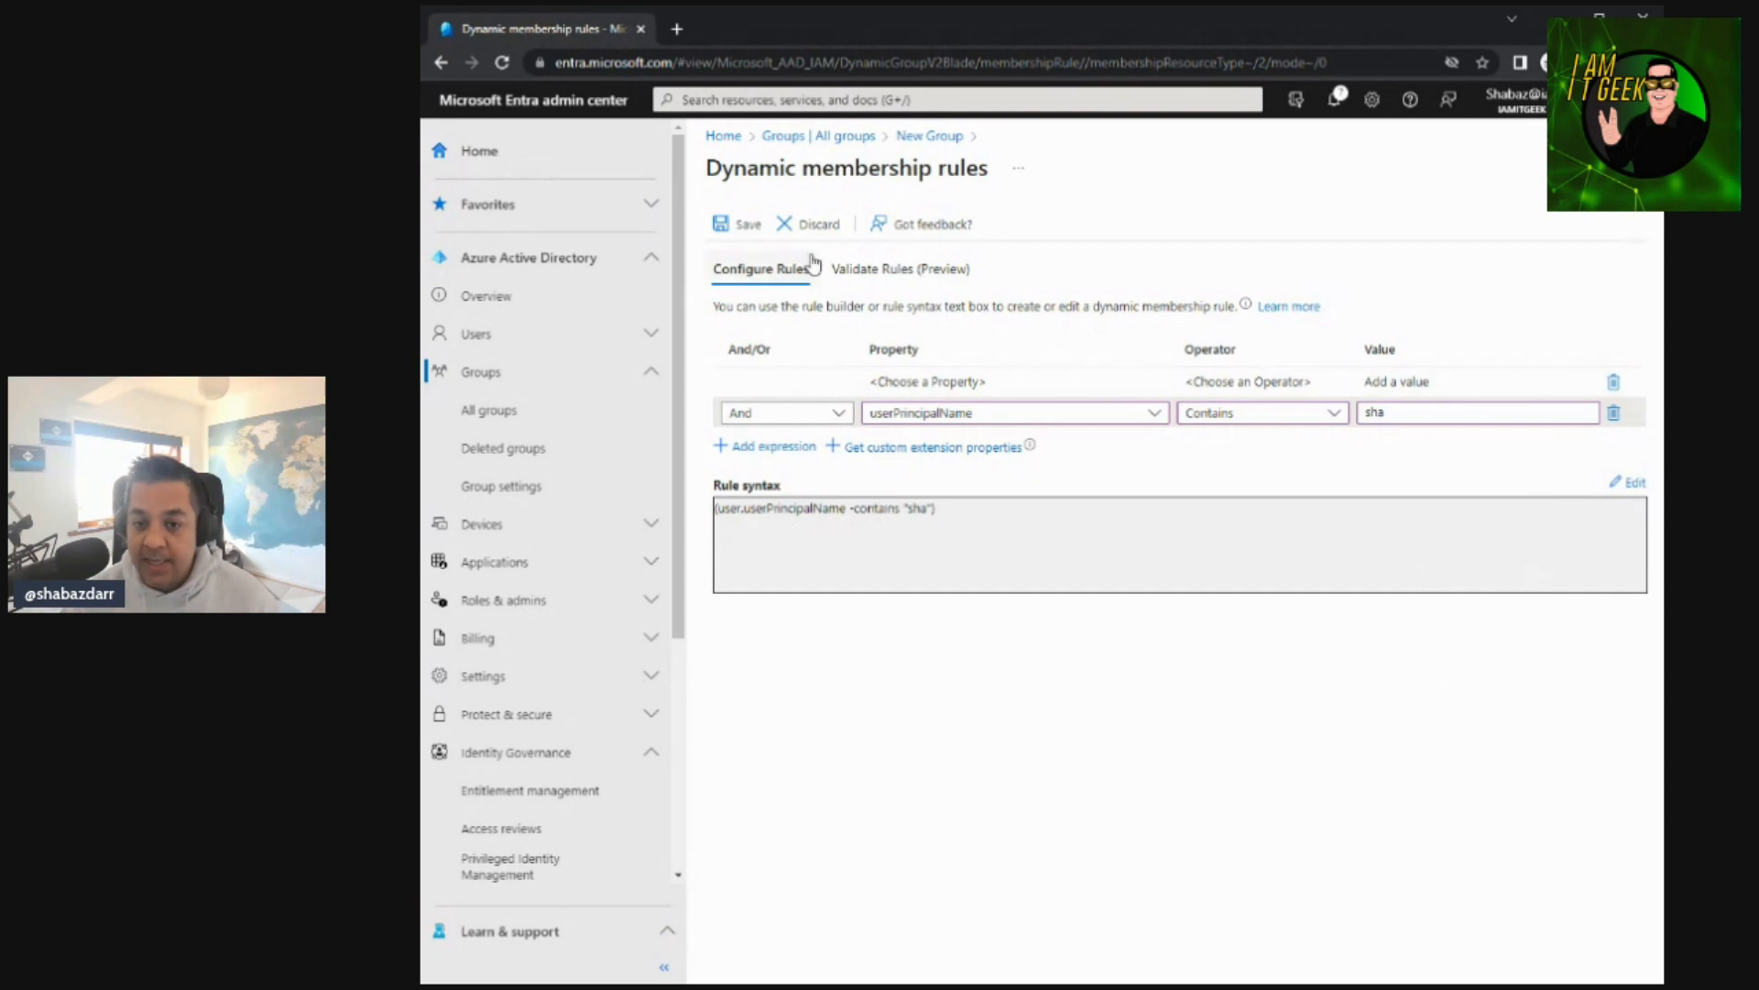
{"action": "left_click", "coordinate": [741, 230]}
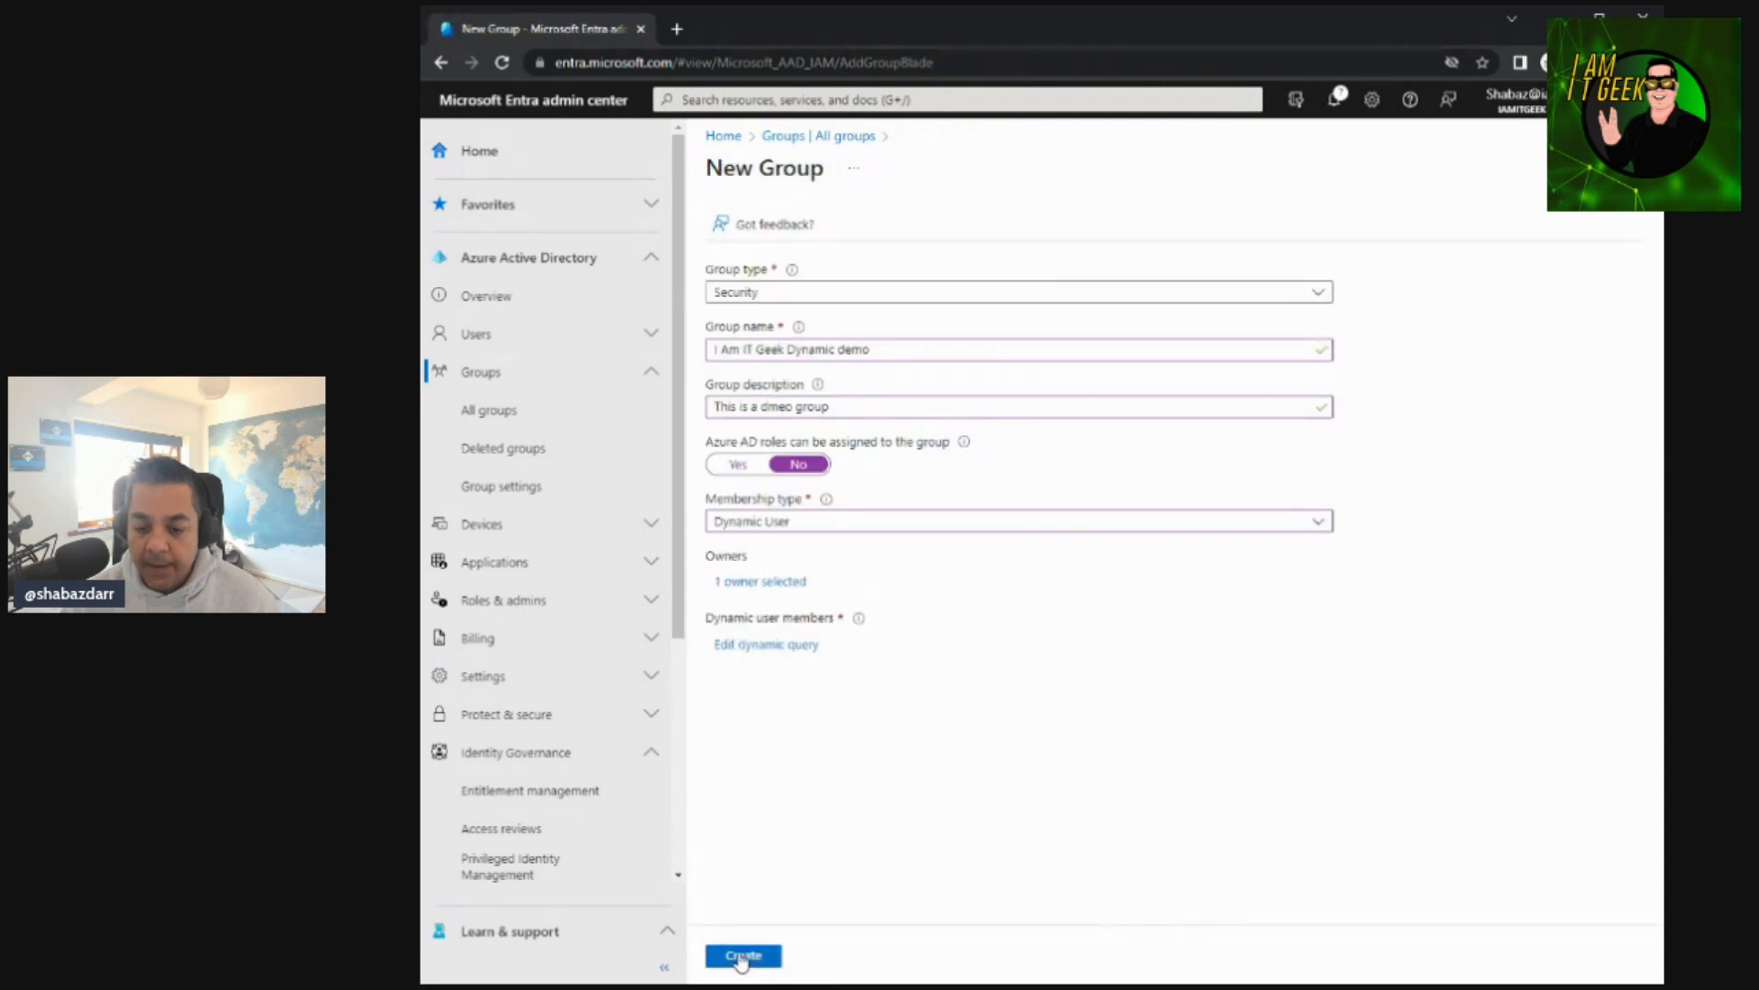
{"action": "left_click", "coordinate": [742, 956]}
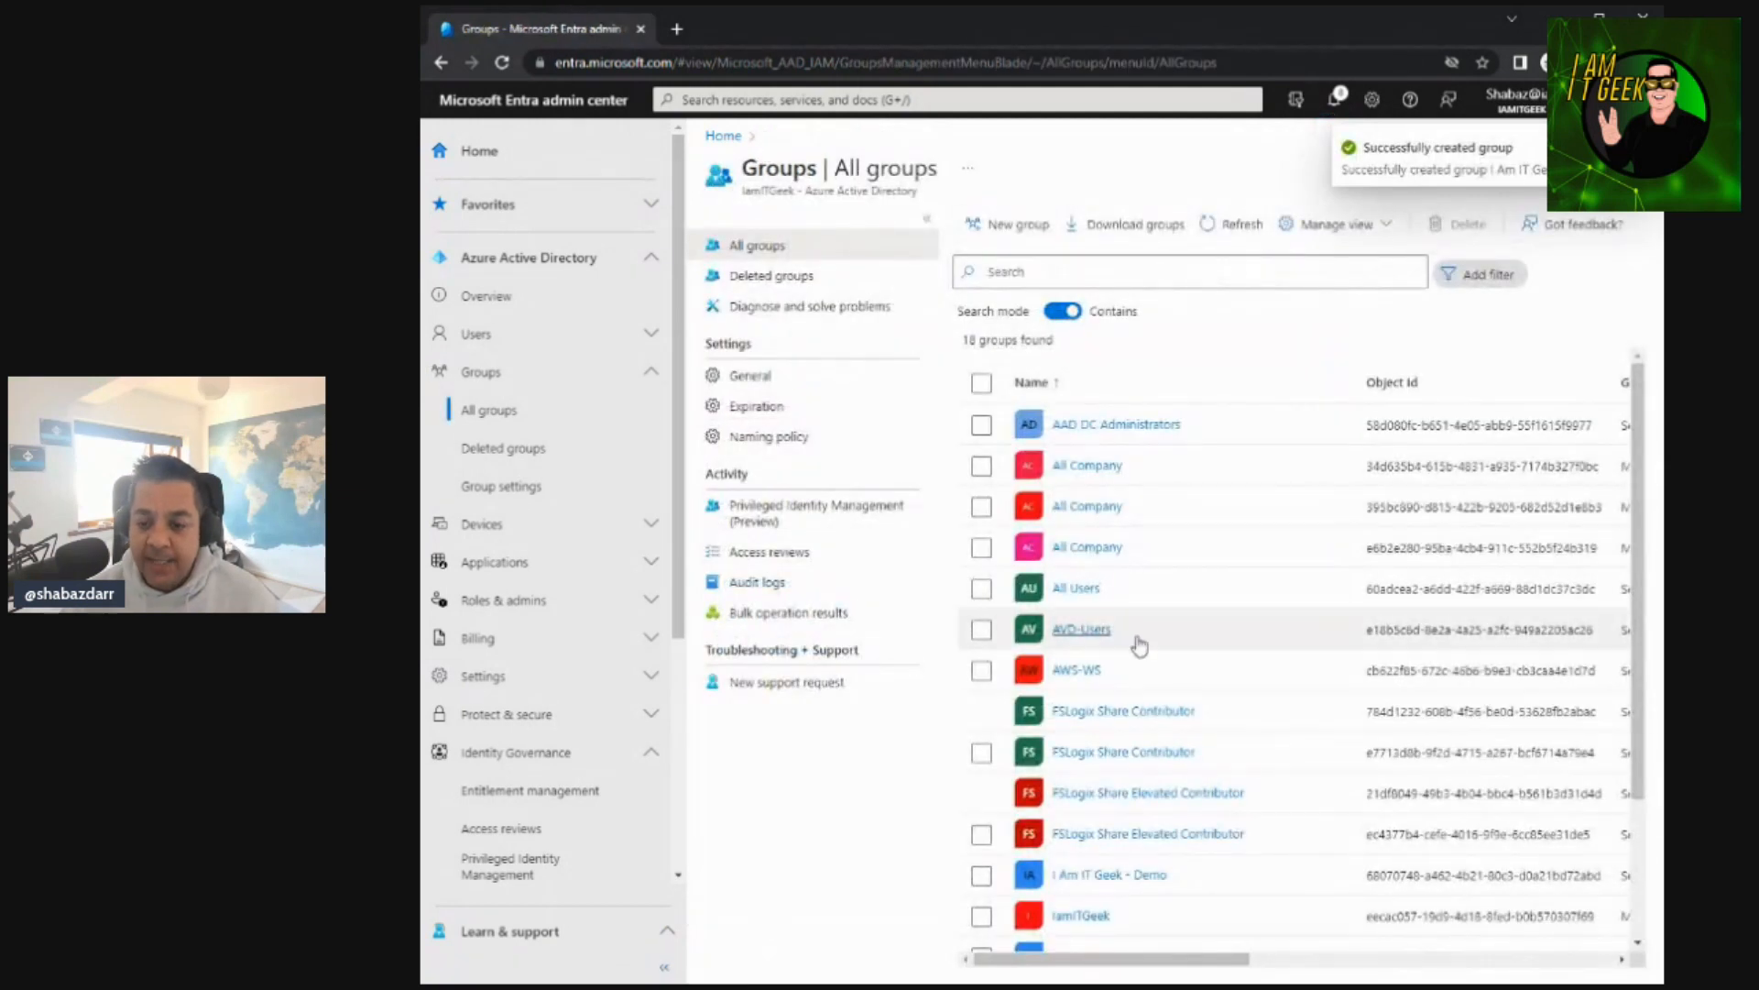
Check the membership types across all groups and open the dynamic group TechVets Lab Day
{"action": "left_click_drag", "start_coordinate": [1224, 958], "coordinate": [1340, 969]}
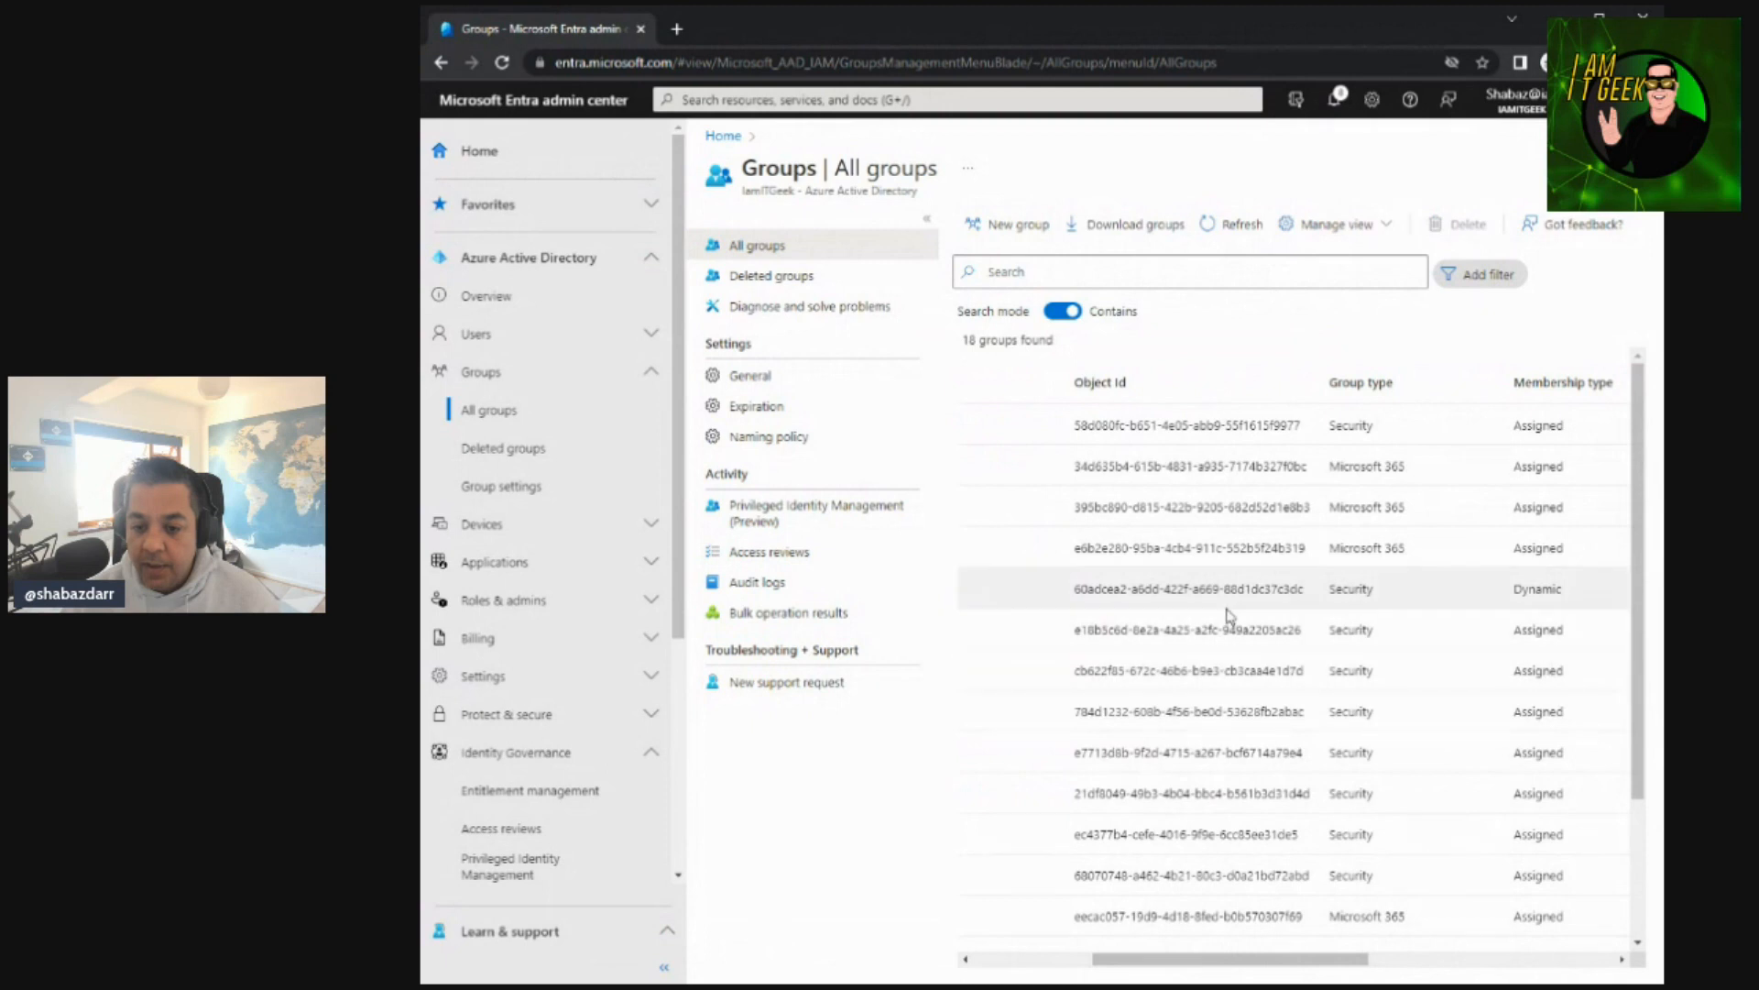
{"action": "left_click", "coordinate": [1090, 594]}
{"action": "left_click", "coordinate": [1081, 959]}
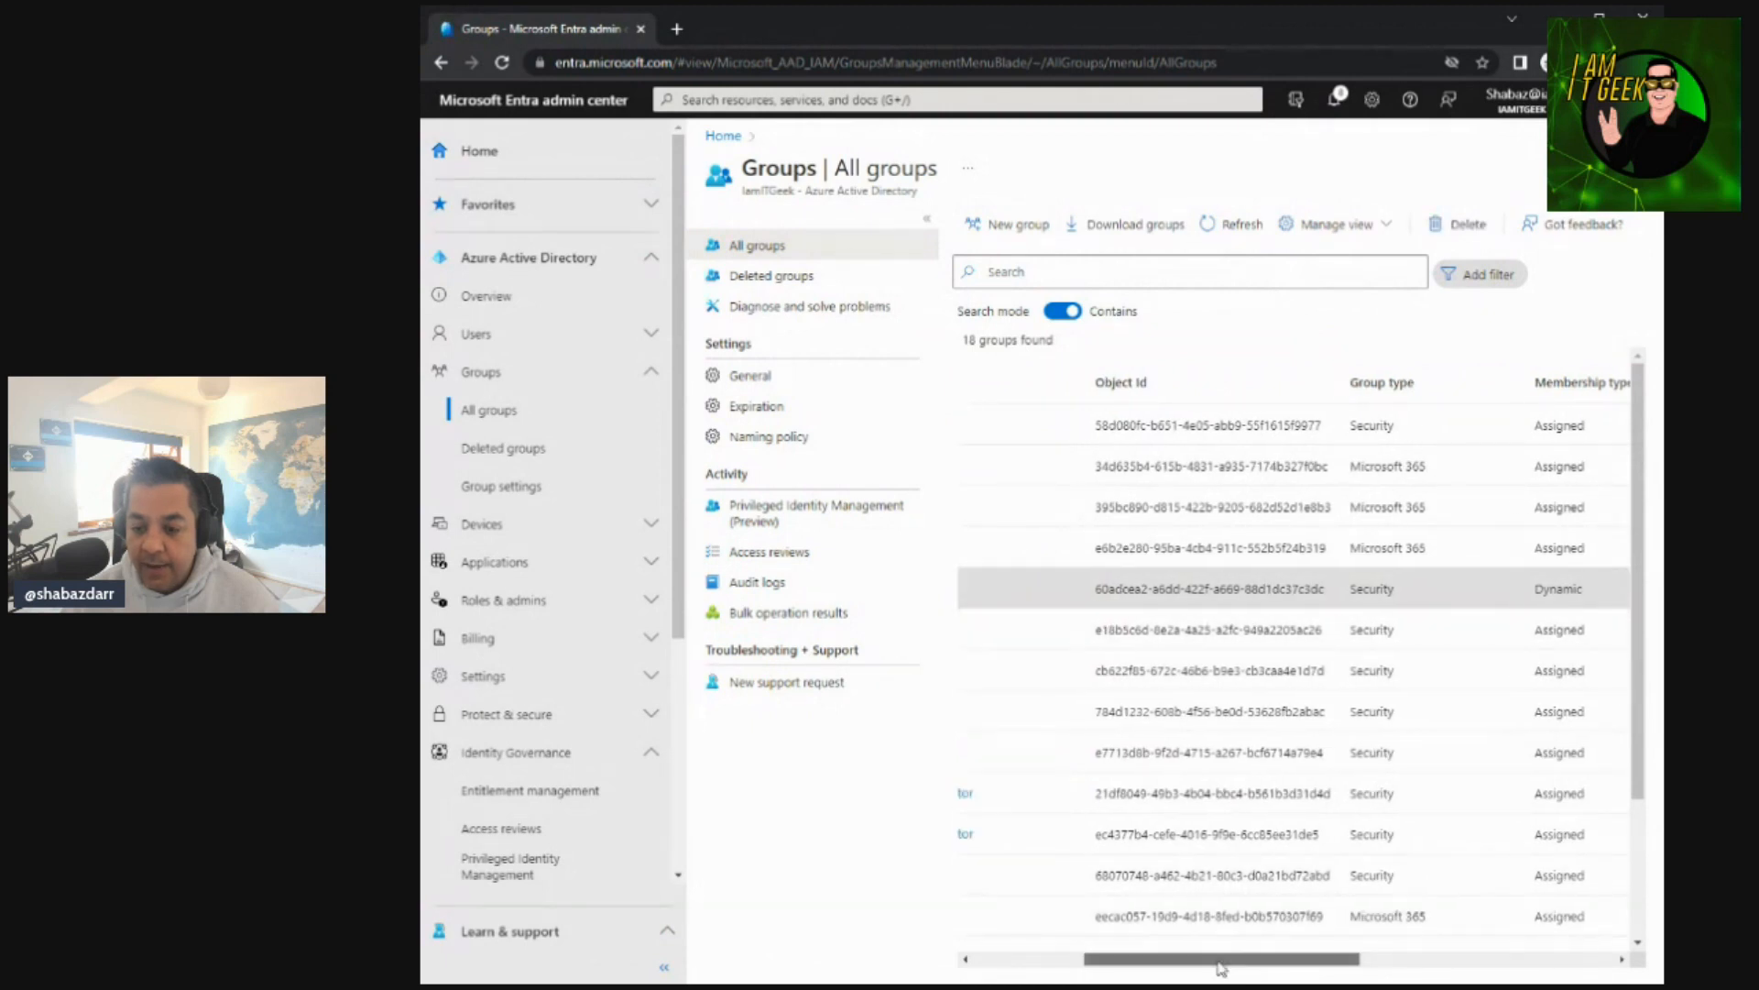
{"action": "left_click_drag", "start_coordinate": [1118, 958], "coordinate": [1264, 974]}
{"action": "scroll", "coordinate": [1375, 682], "scroll_direction": "down", "scroll_amount": 3}
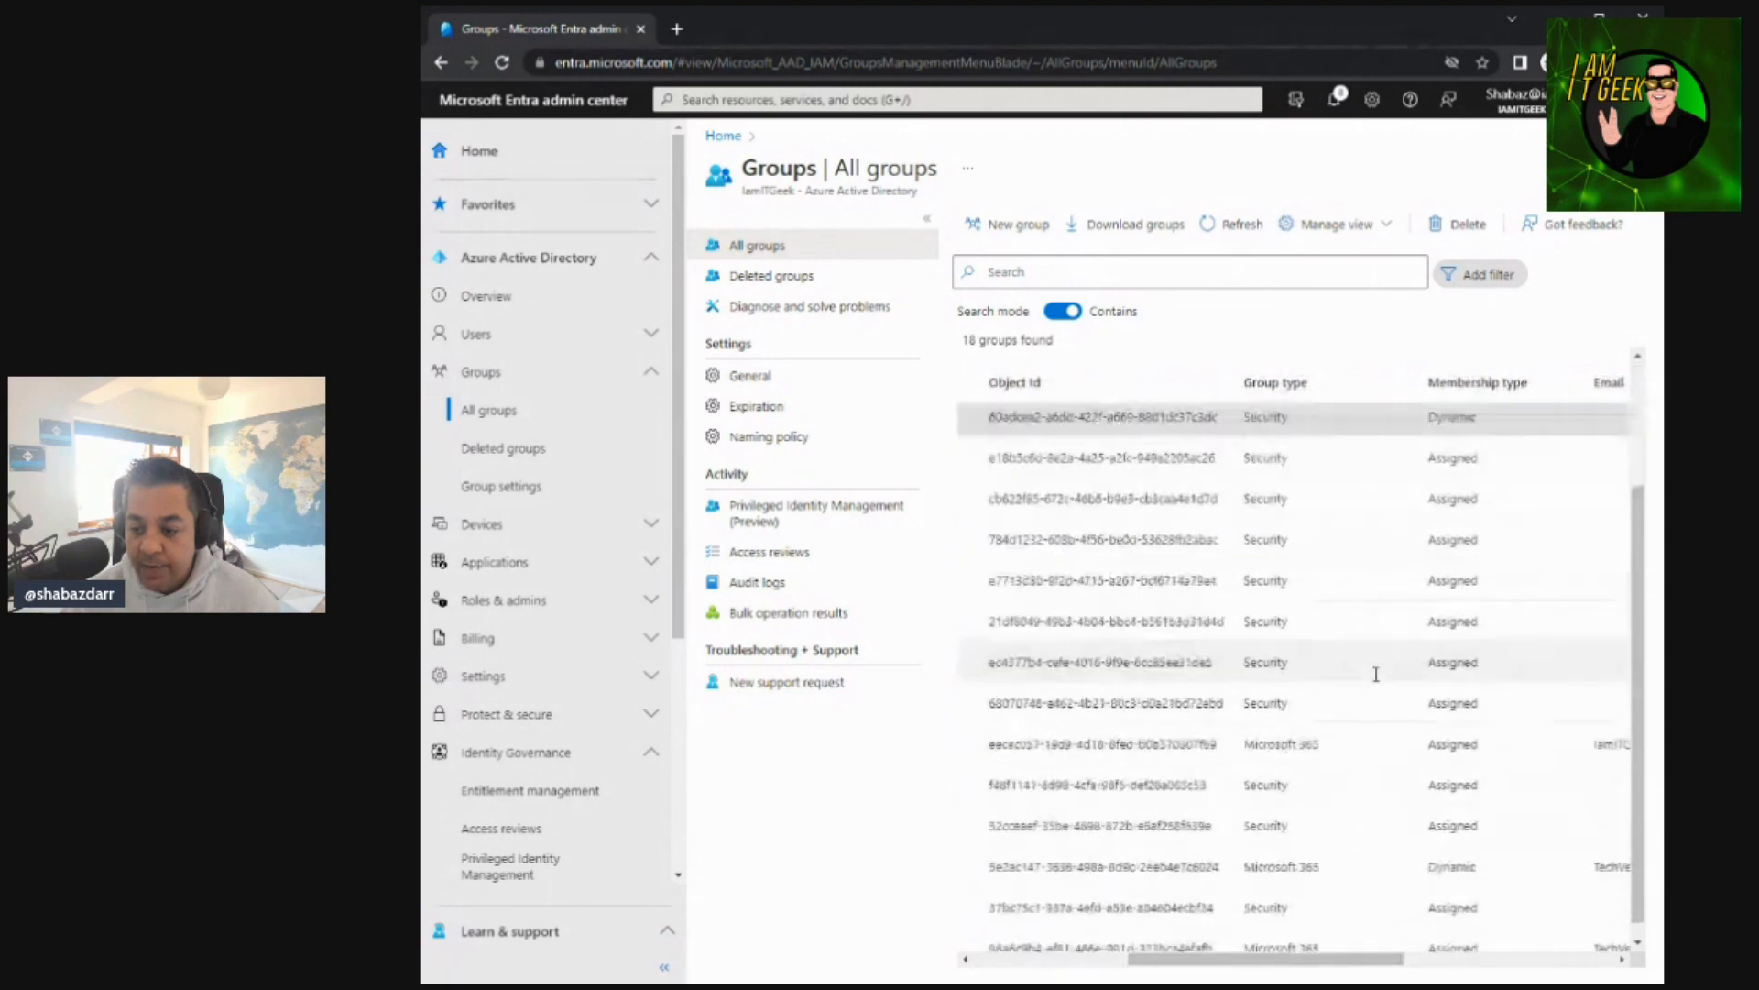
{"action": "left_click_drag", "start_coordinate": [1321, 959], "coordinate": [1119, 958]}
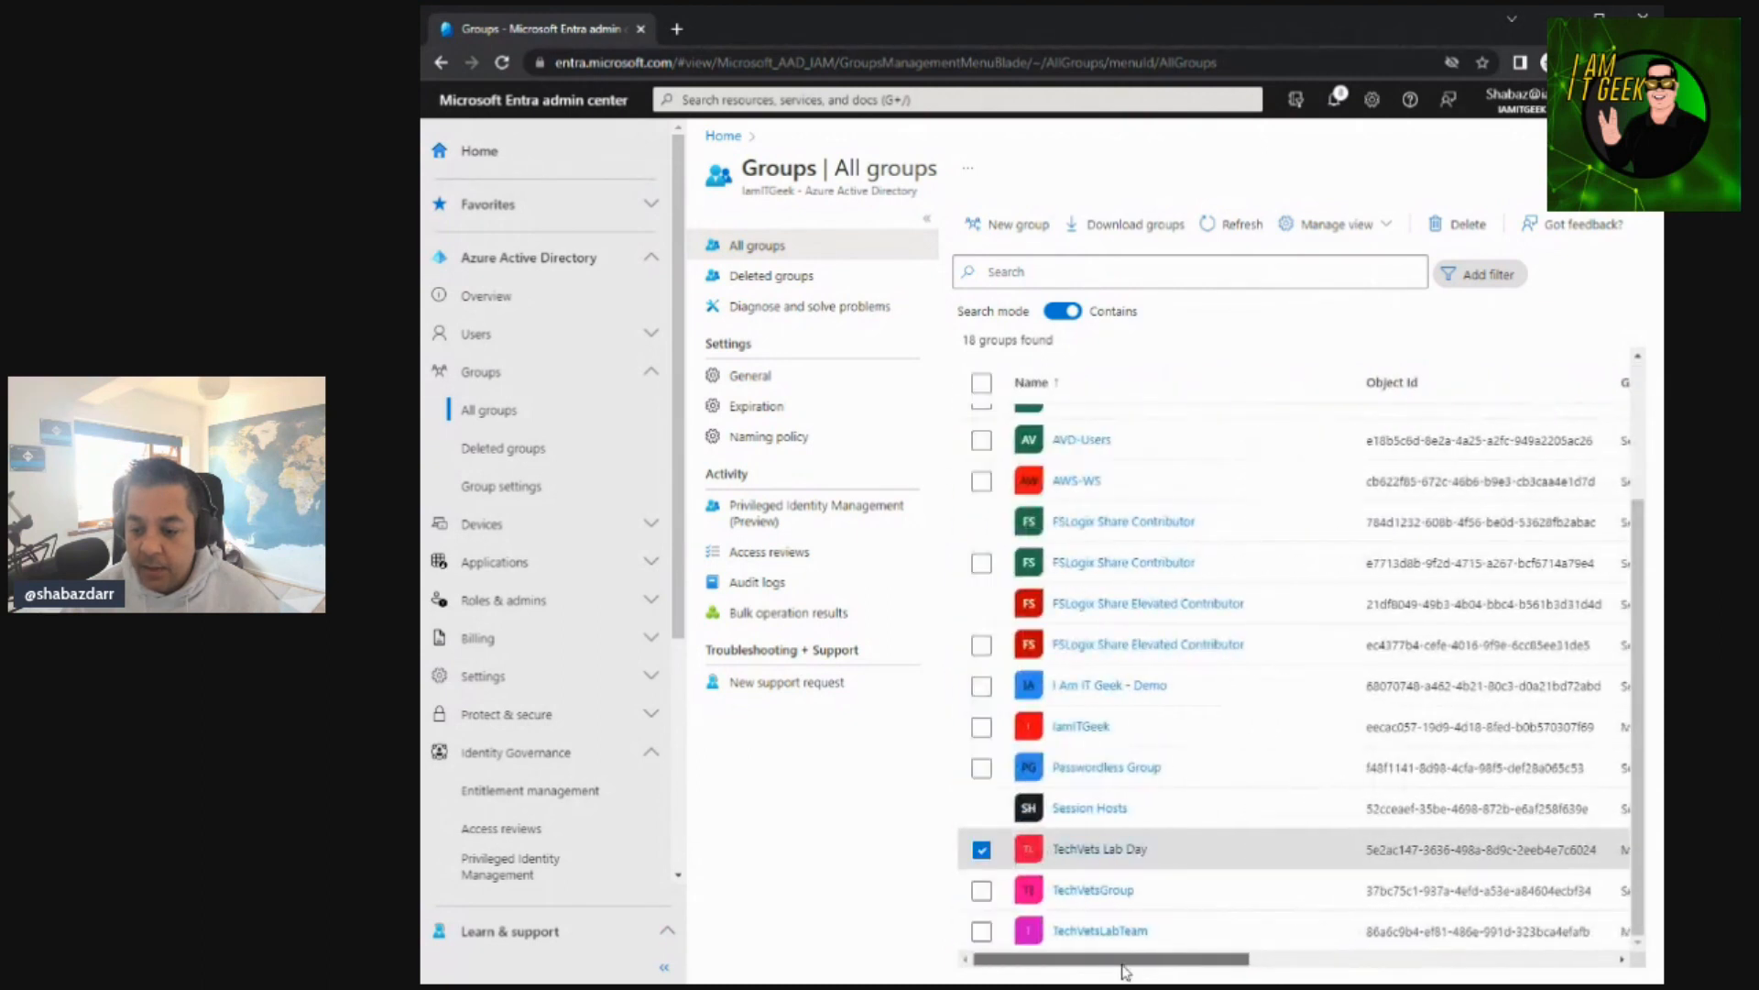
{"action": "left_click", "coordinate": [1118, 852]}
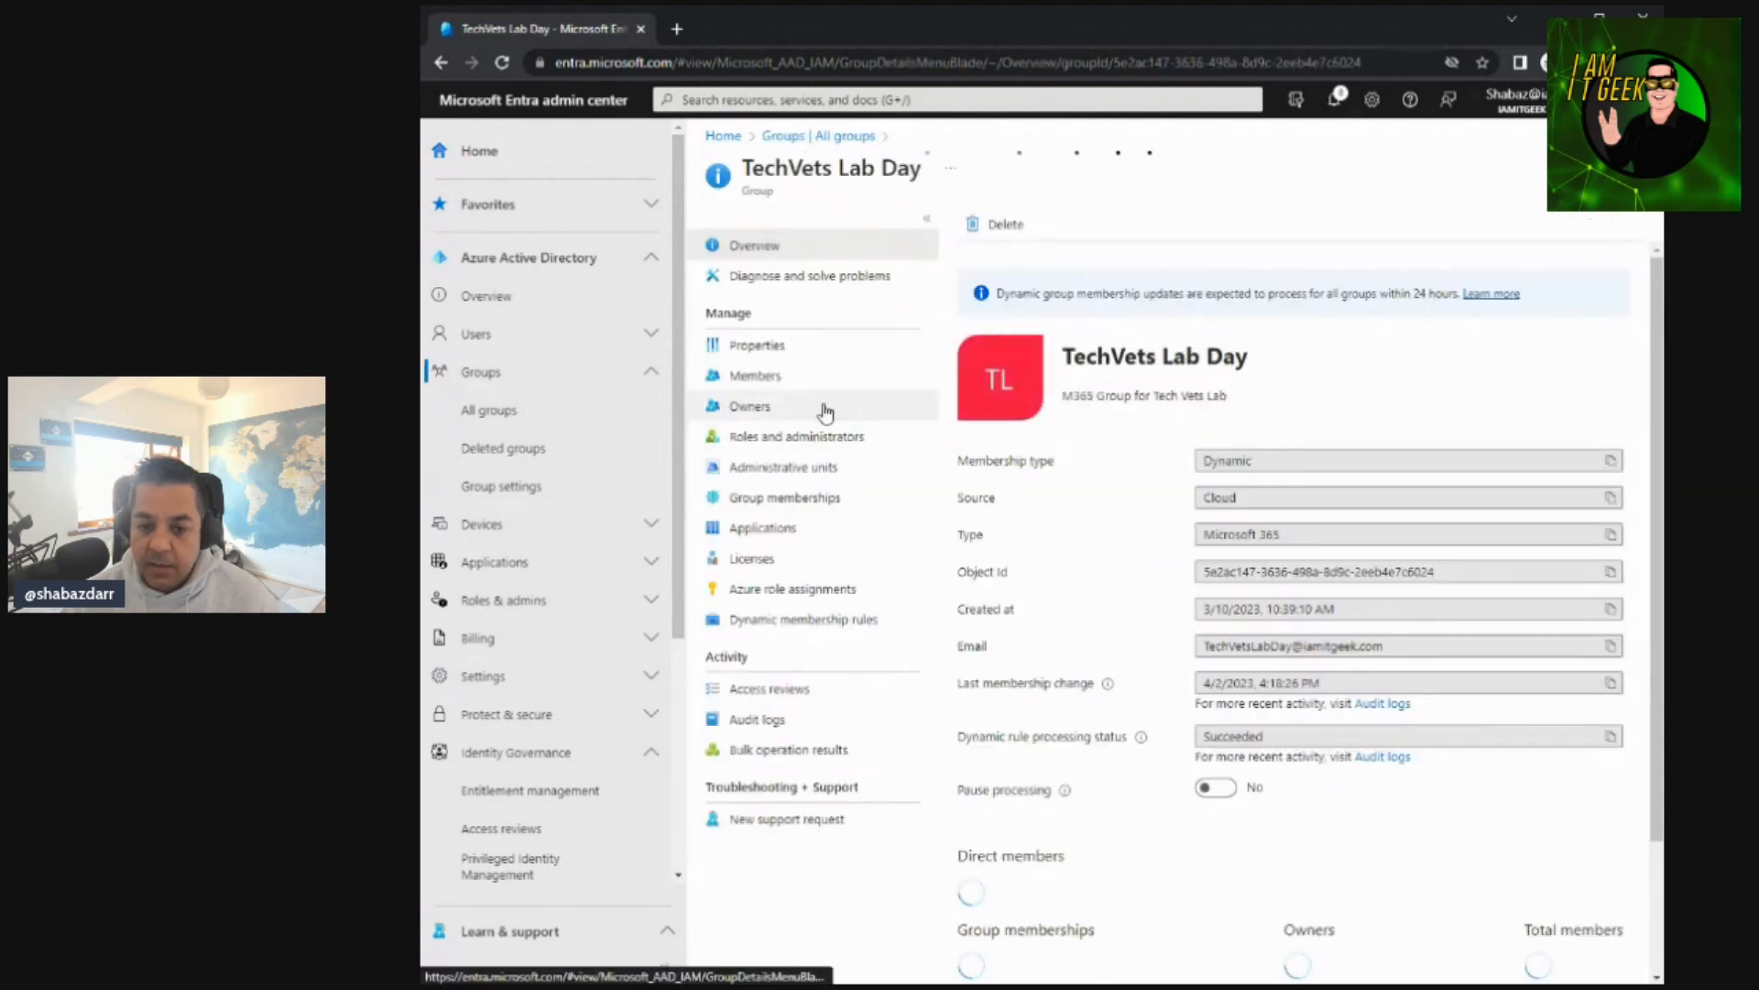
Review the group memberships, direct members and general properties of TechVets Lab Day
{"action": "left_click", "coordinate": [775, 495]}
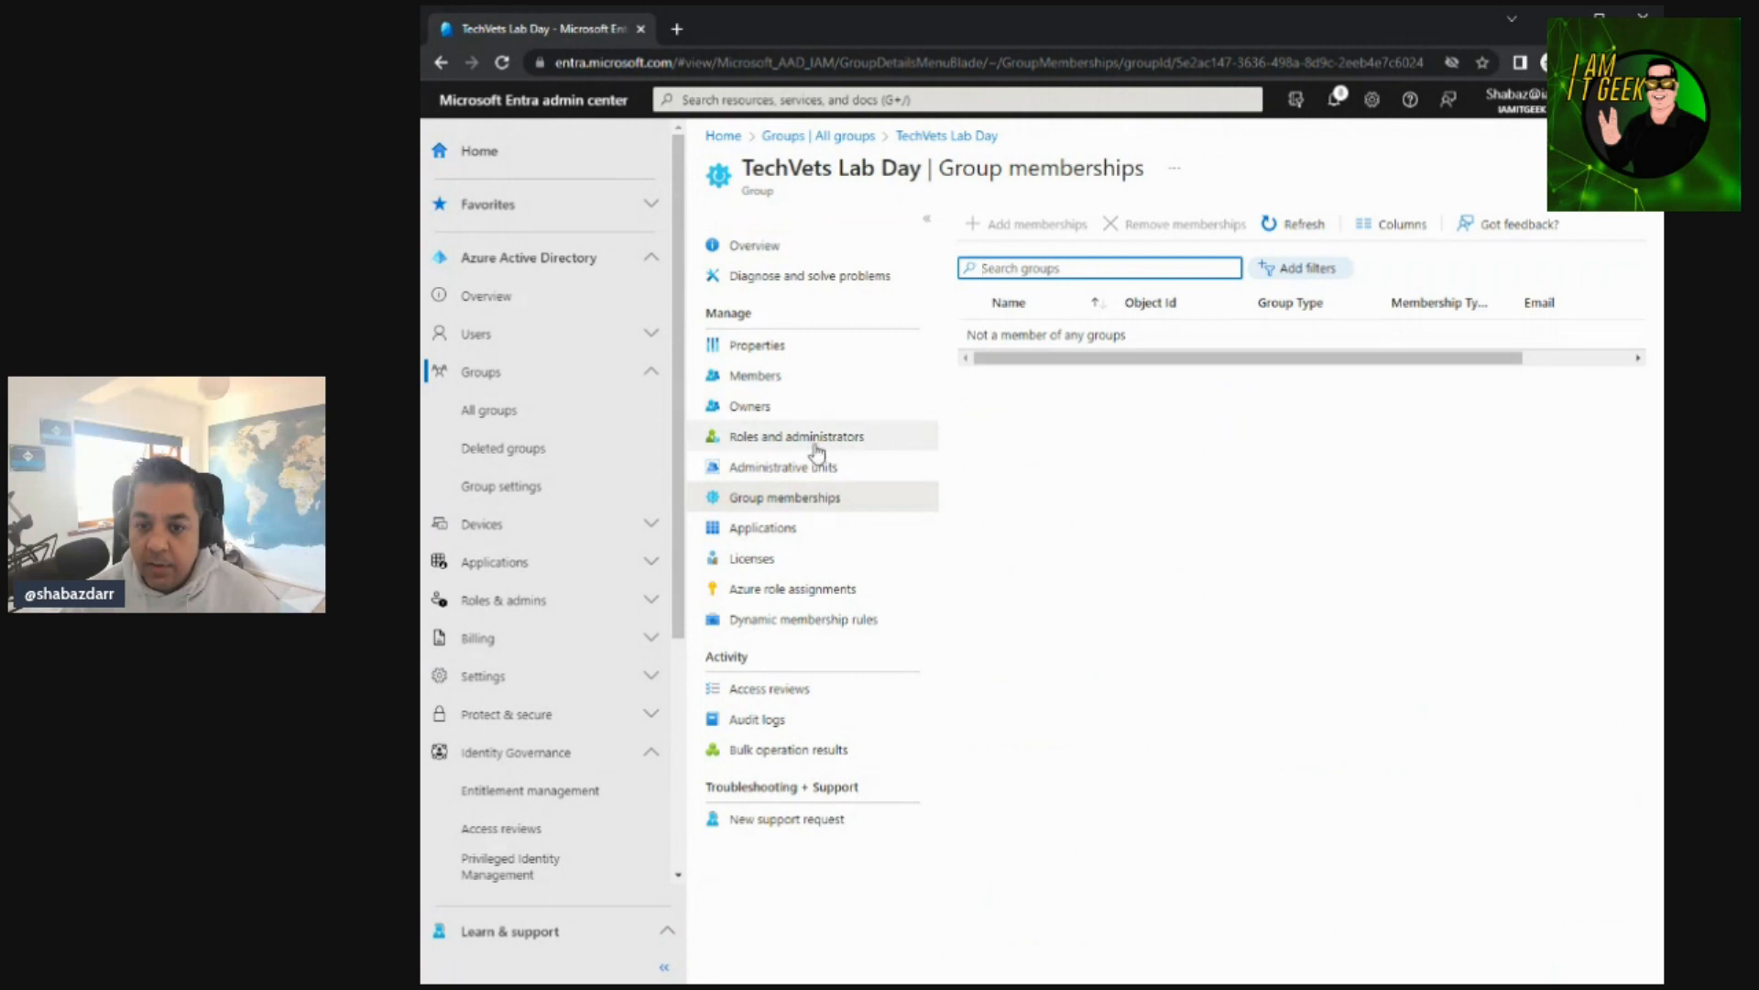
{"action": "left_click", "coordinate": [751, 378]}
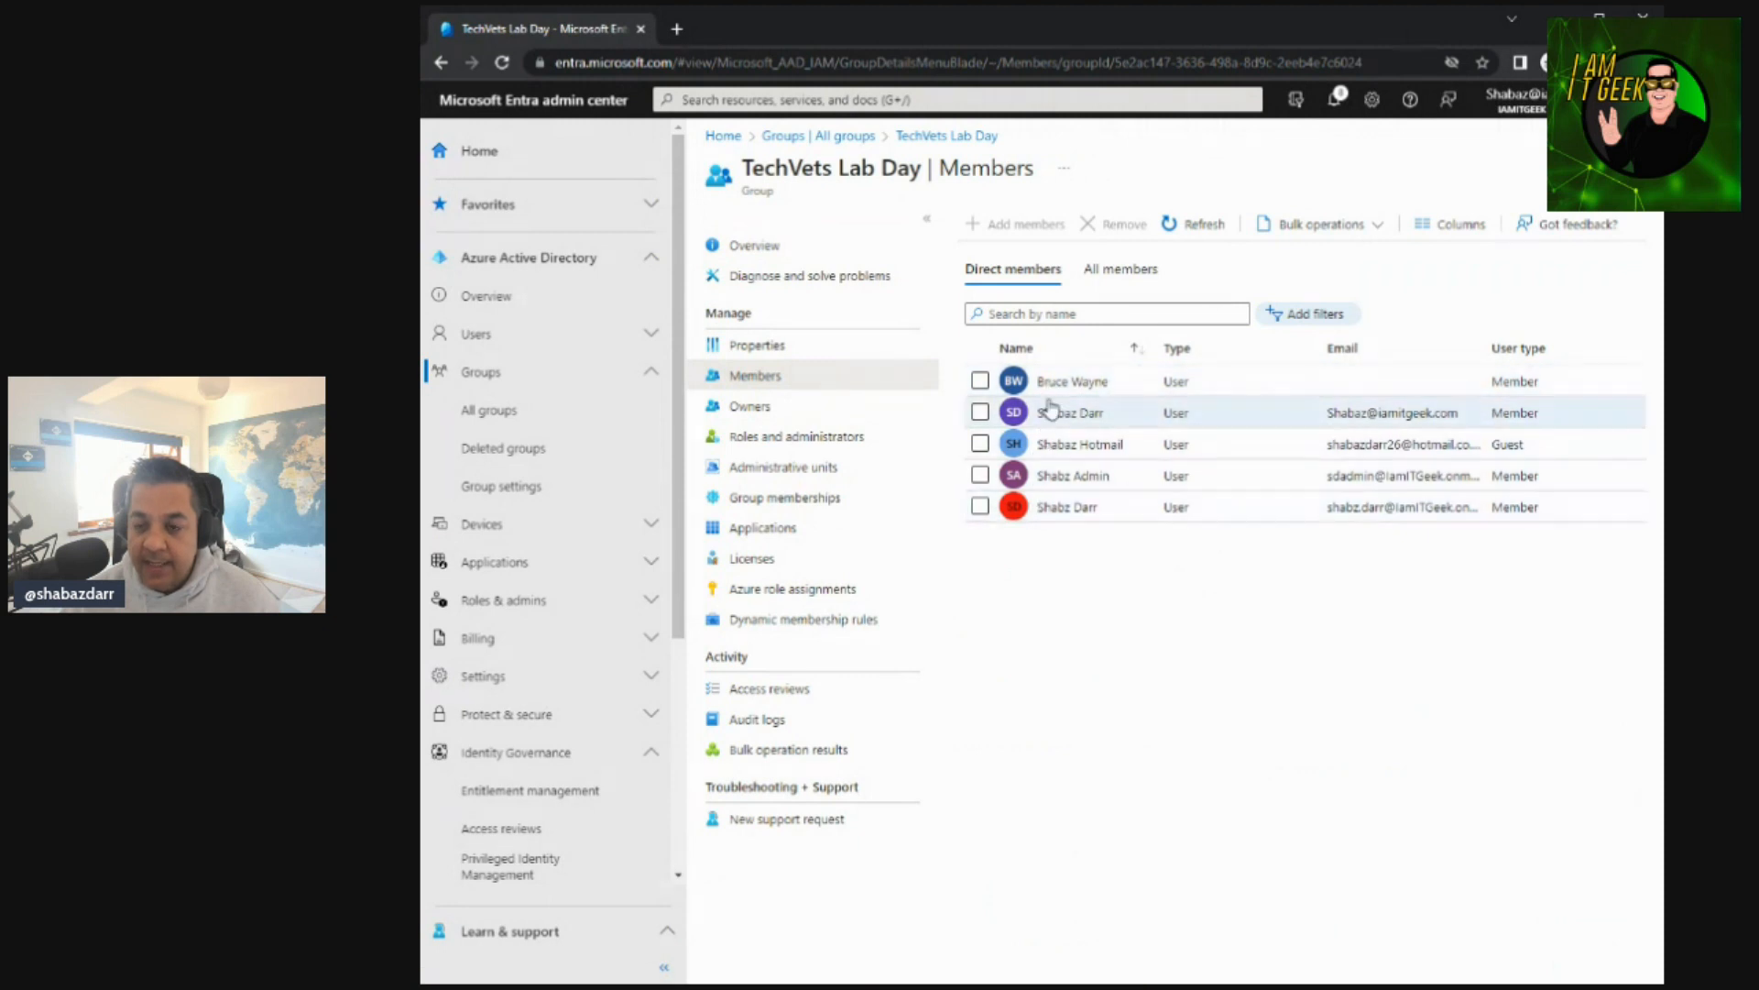
{"action": "left_click", "coordinate": [767, 354]}
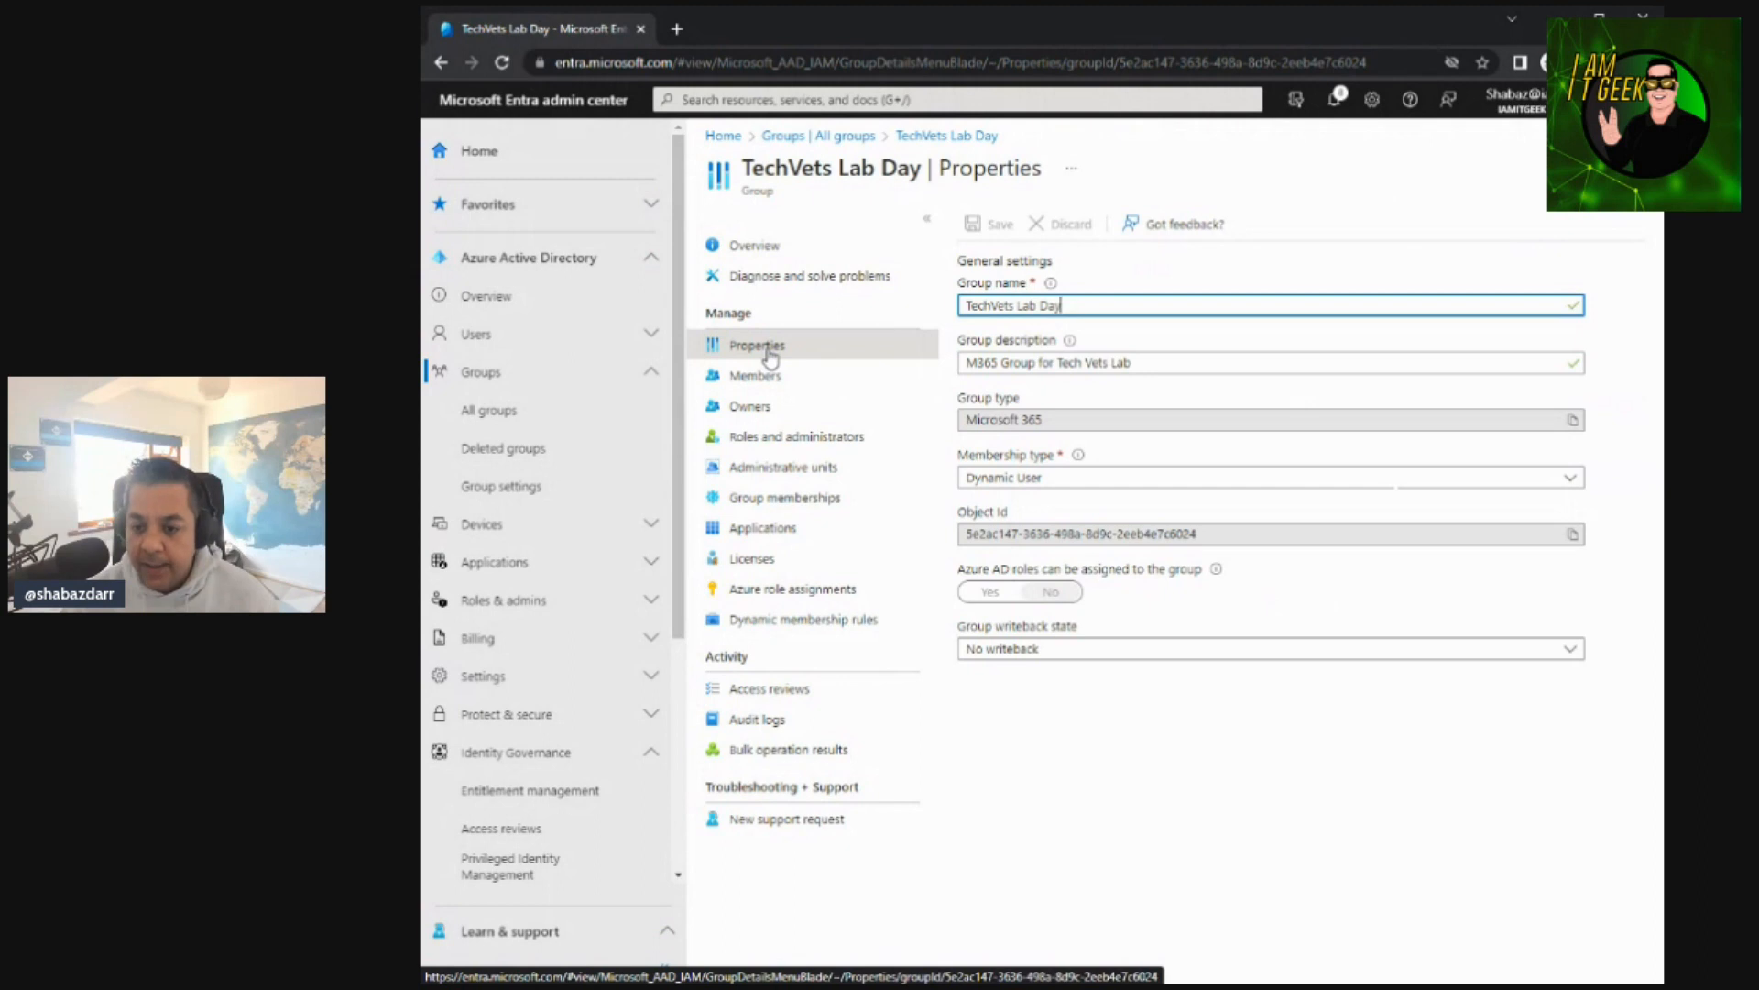
{"action": "left_click", "coordinate": [757, 383]}
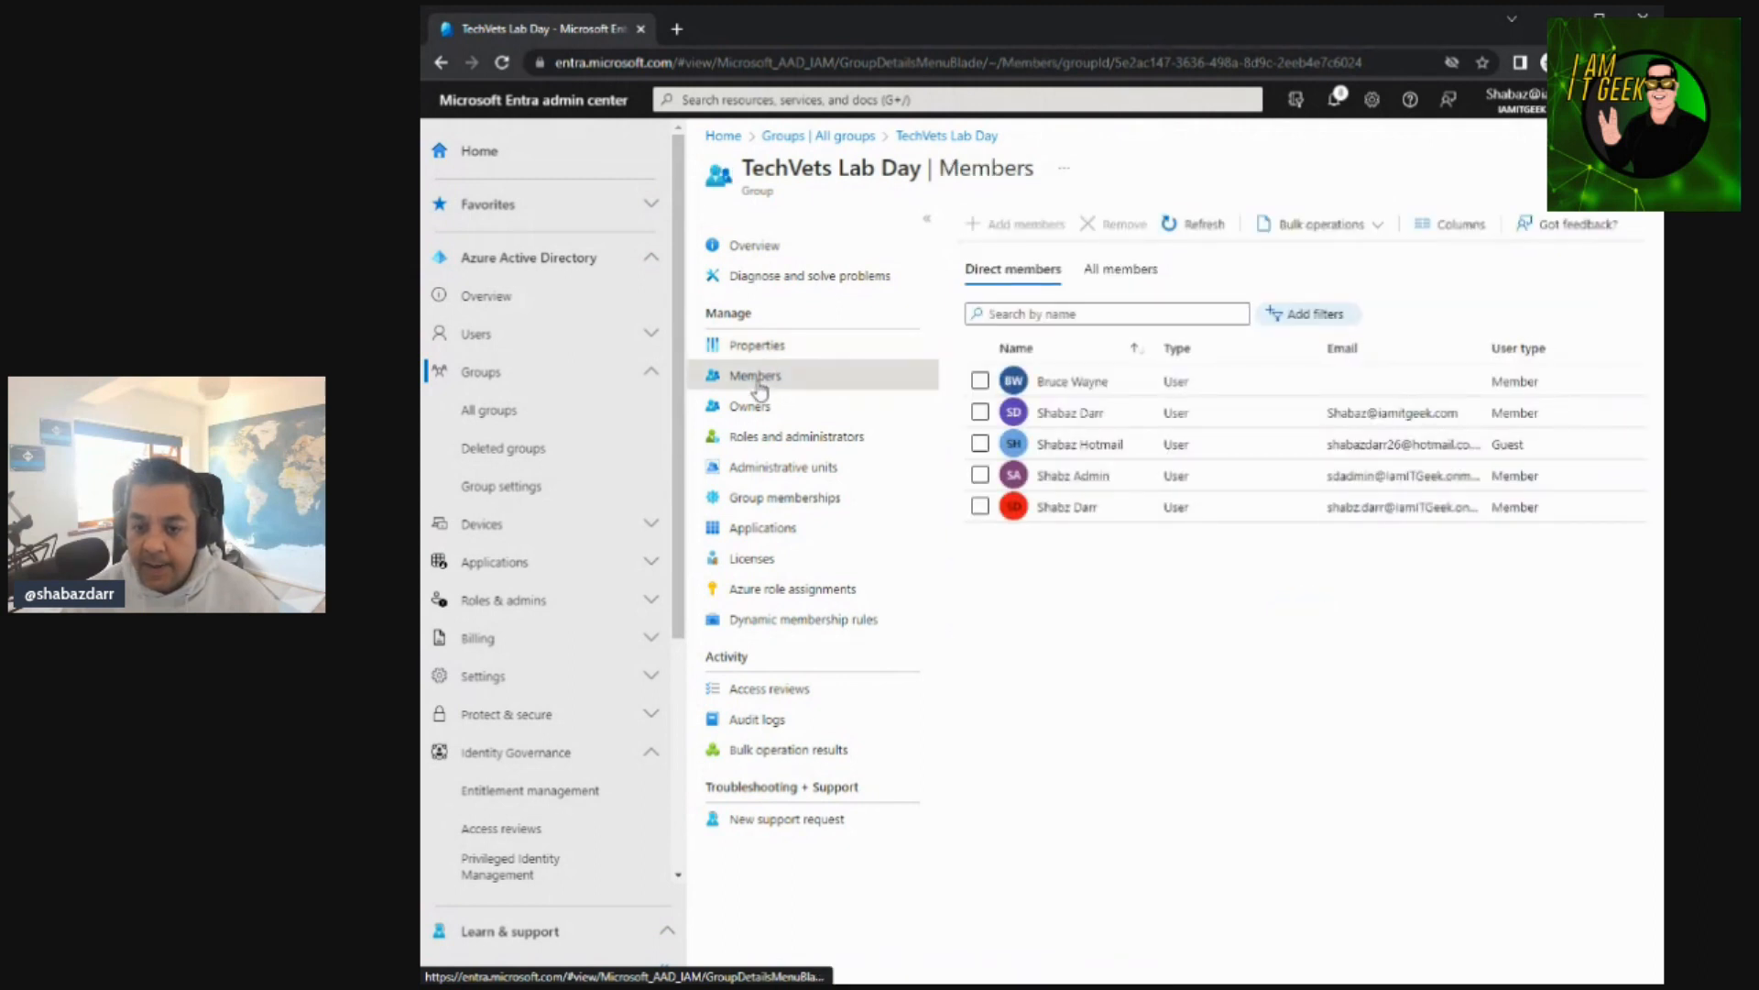
{"action": "left_click", "coordinate": [757, 360]}
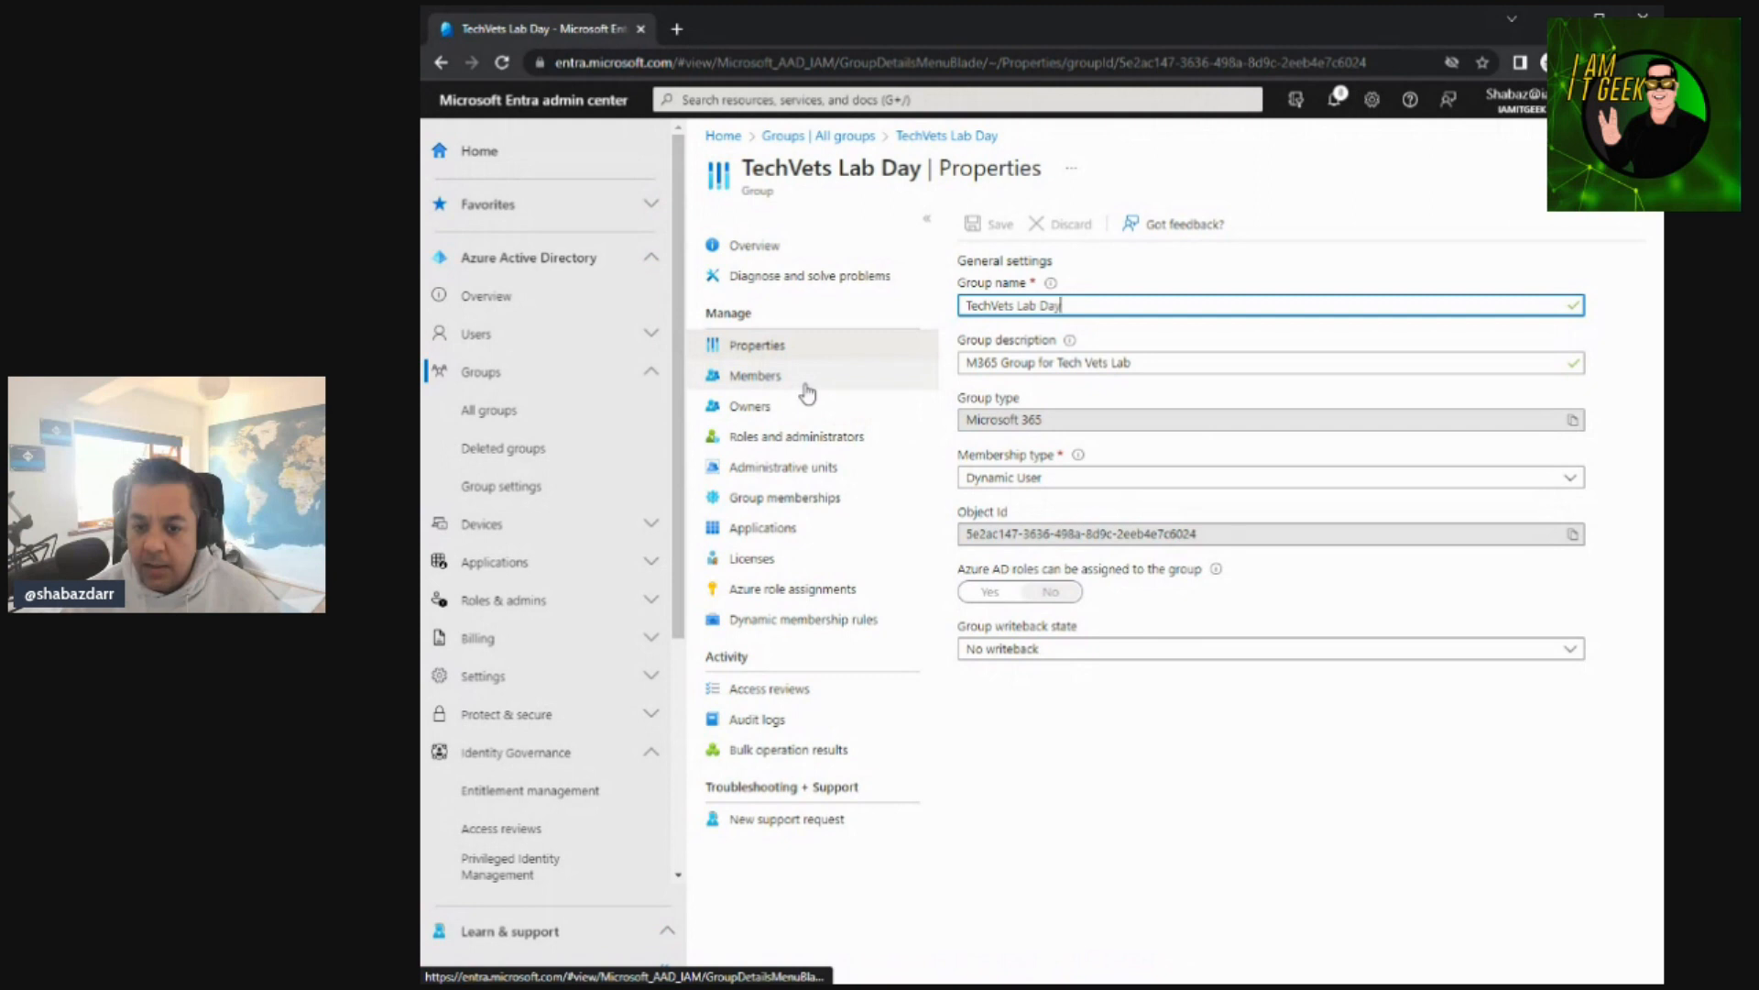
Examine the dynamic membership rule of TechVets Lab Day and the second member's profile, and return to the group overview
{"action": "left_click", "coordinate": [811, 617]}
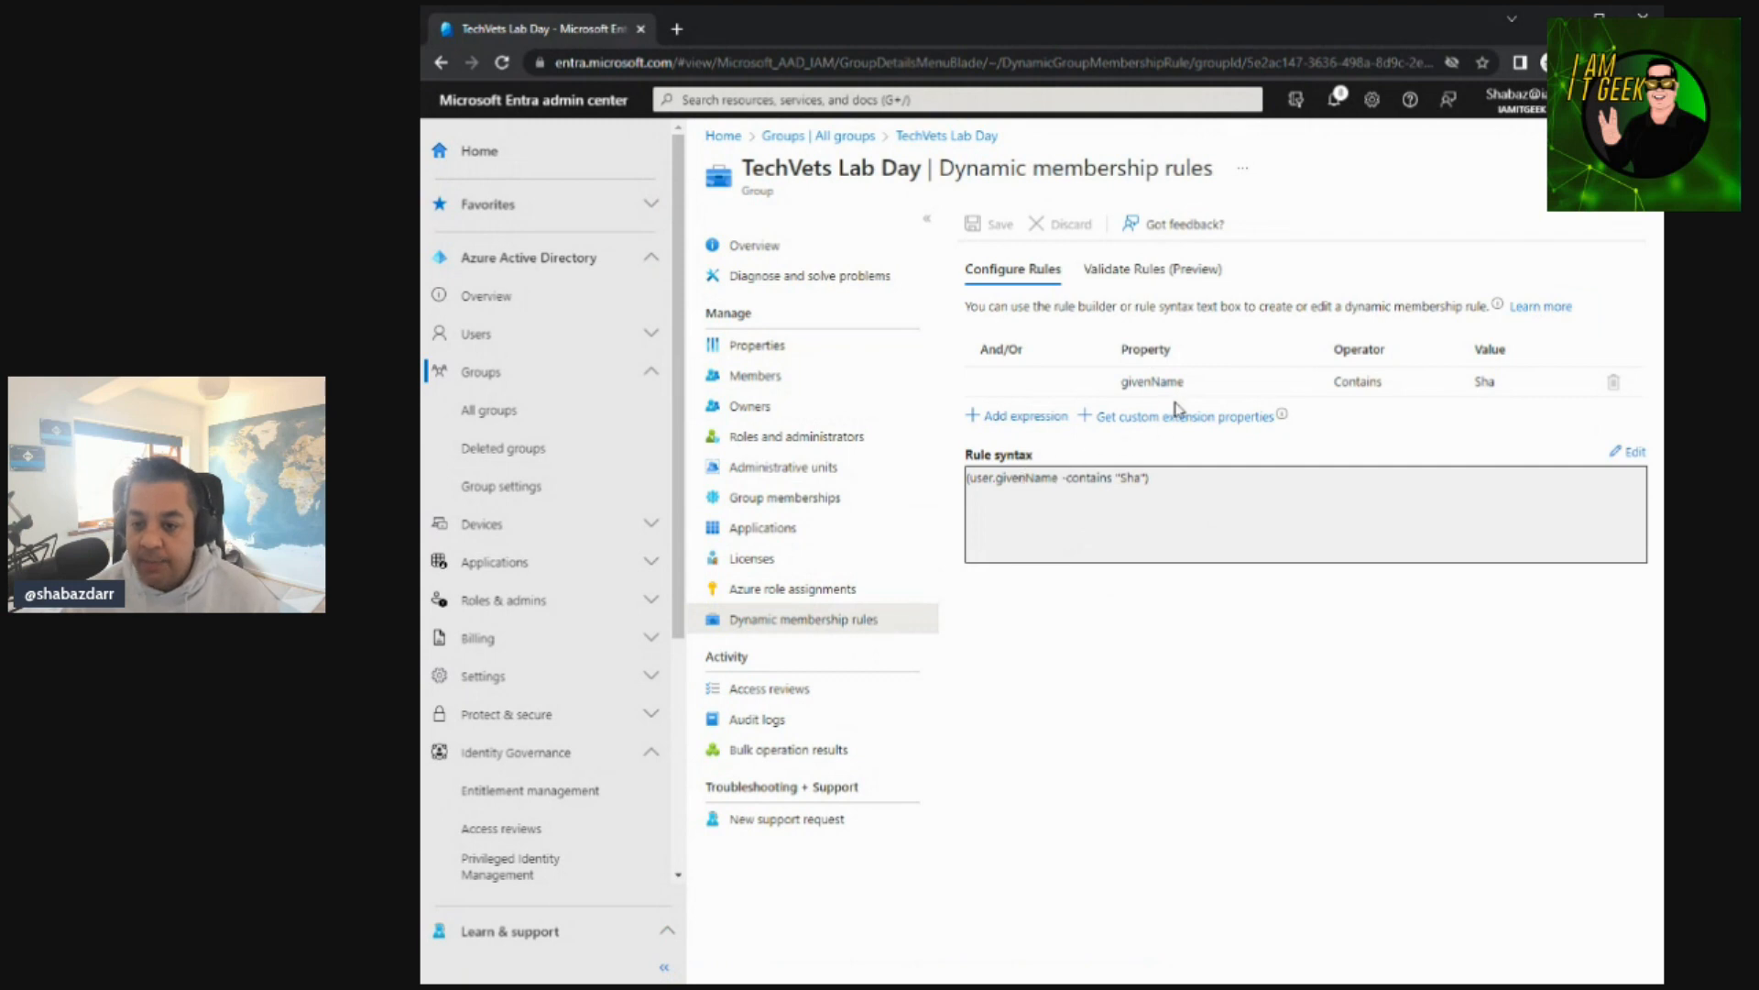
{"action": "mouse_move", "coordinate": [1169, 383]}
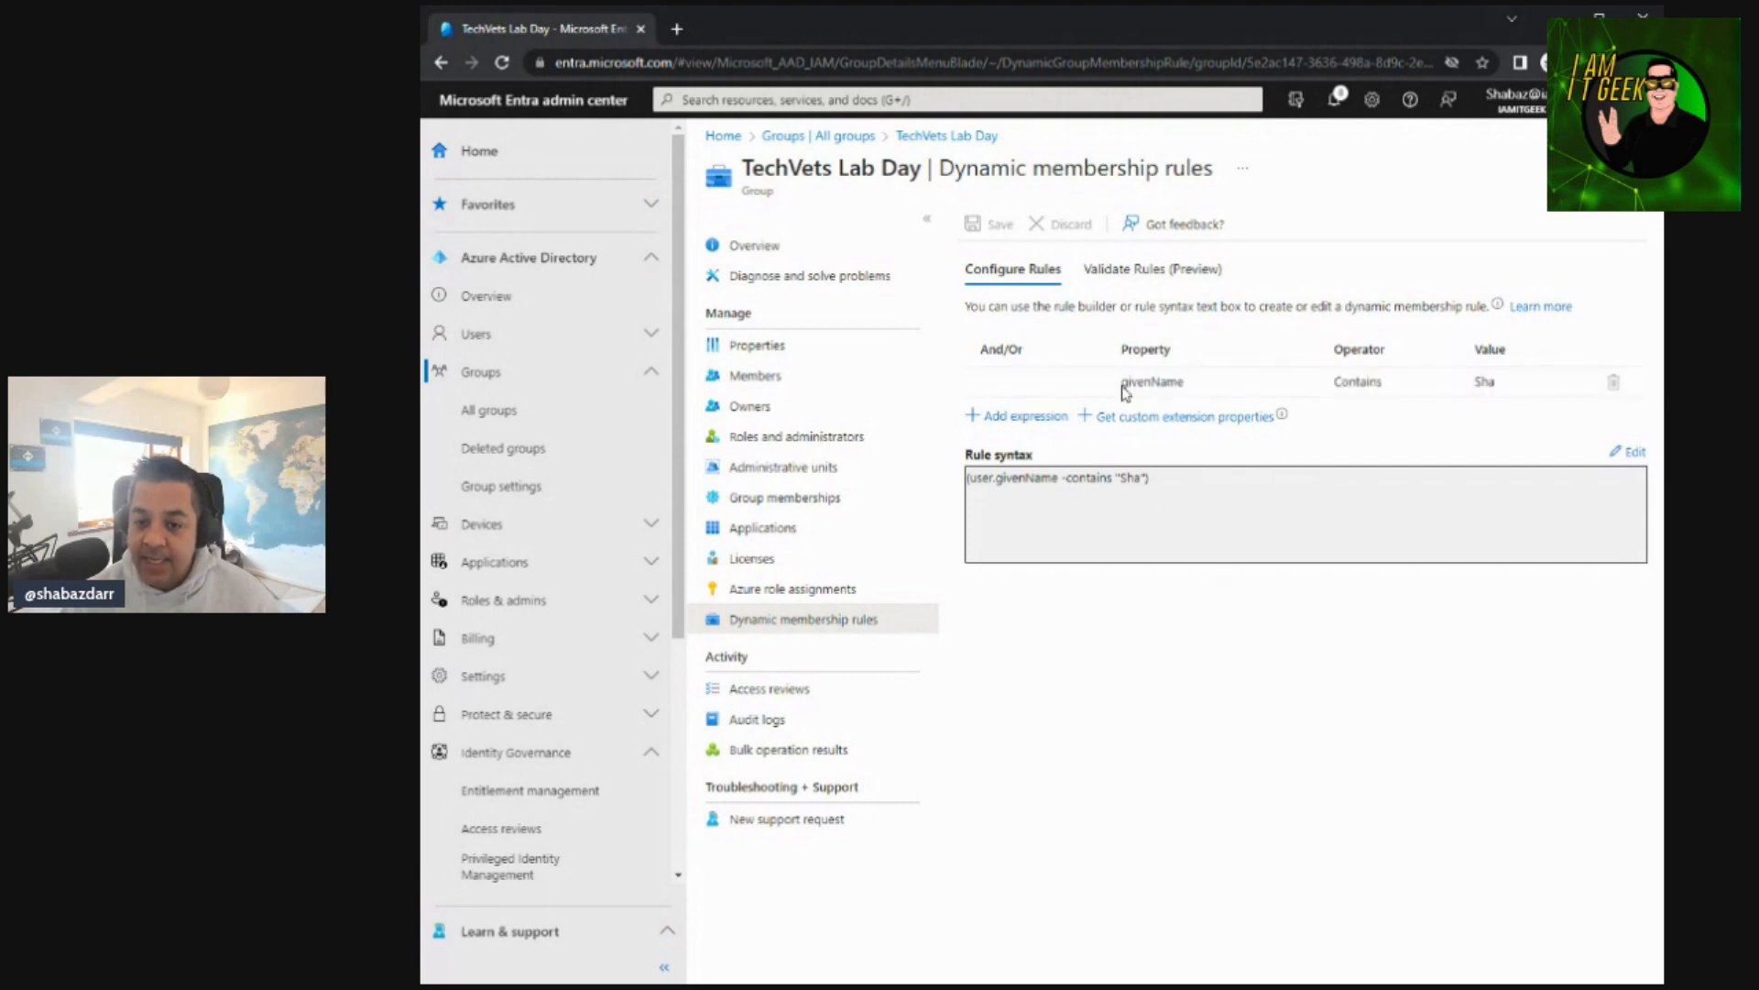
{"action": "left_click", "coordinate": [779, 383]}
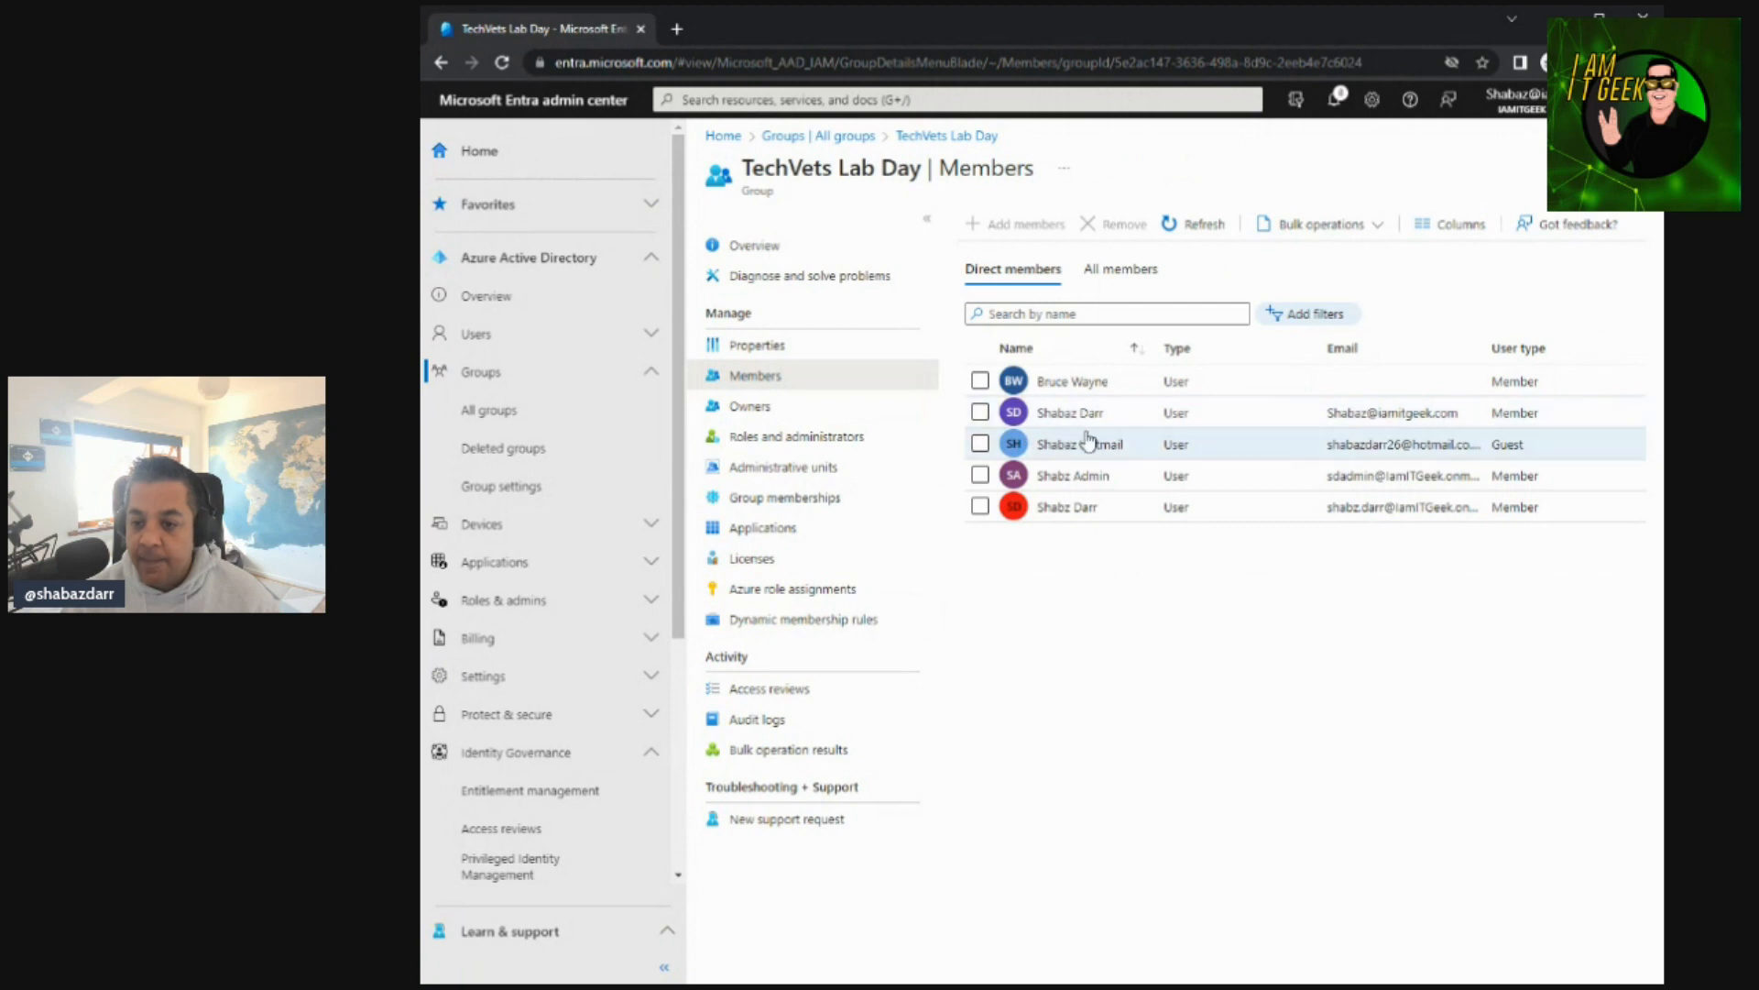
{"action": "left_click", "coordinate": [1072, 414]}
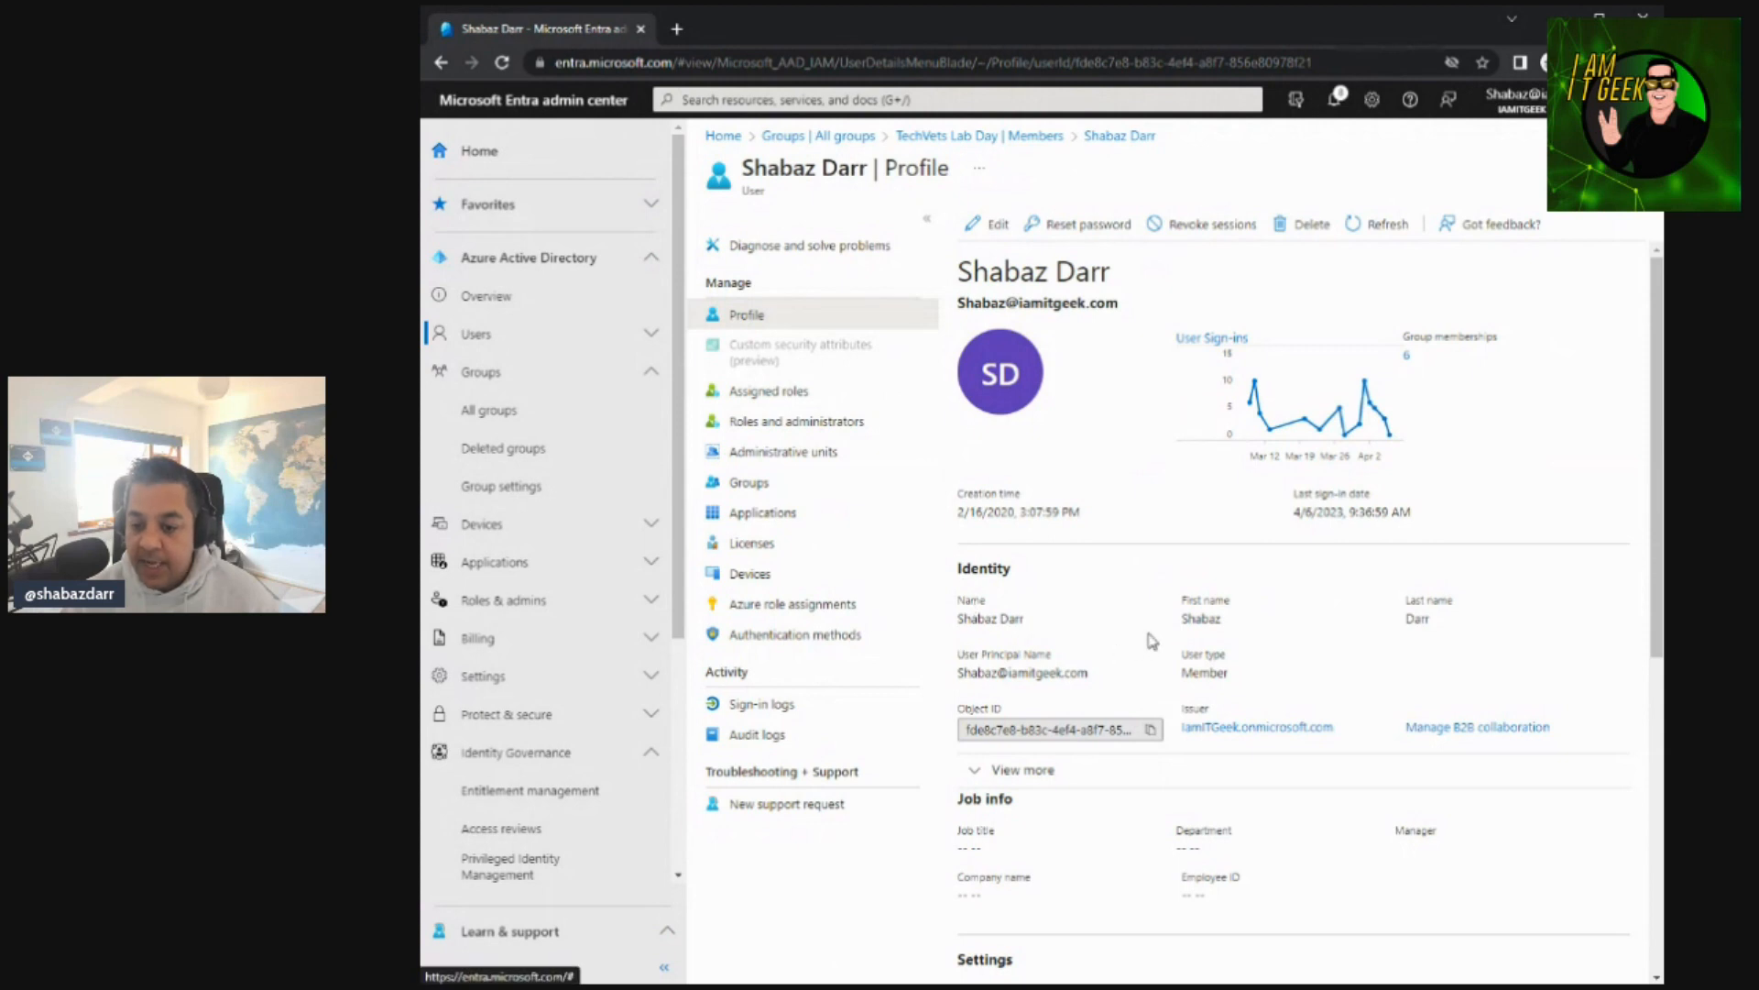
{"action": "left_click", "coordinate": [944, 137]}
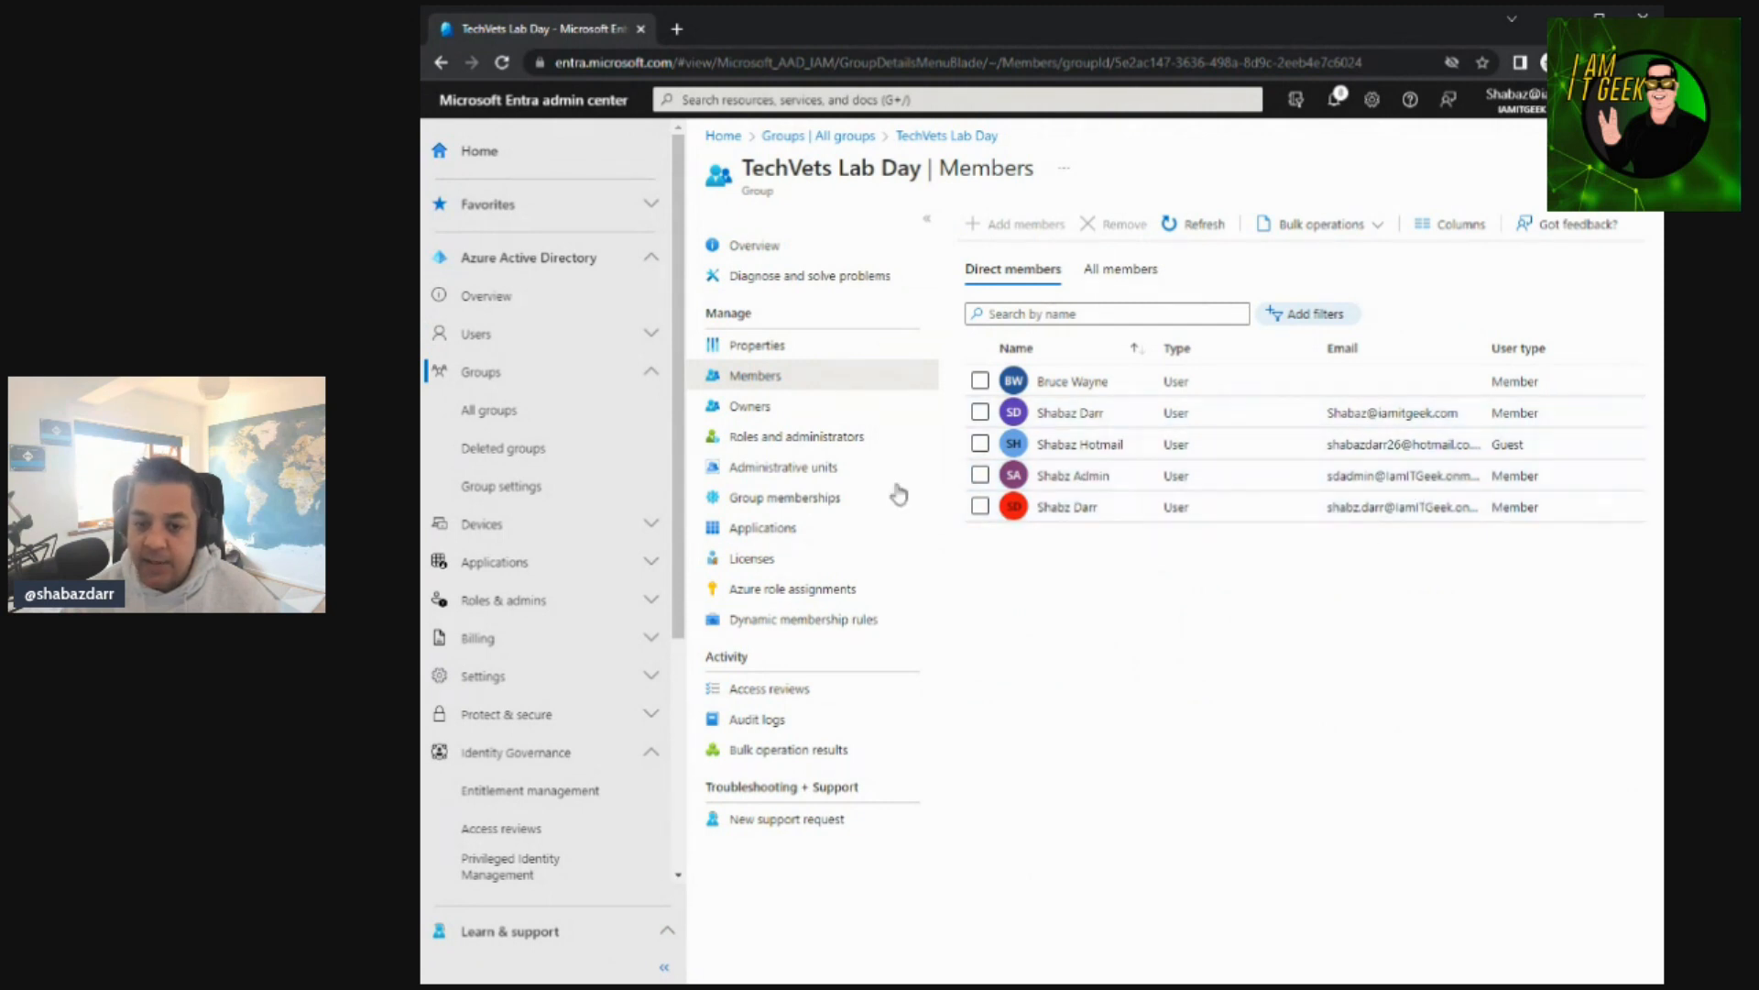
{"action": "left_click", "coordinate": [930, 138]}
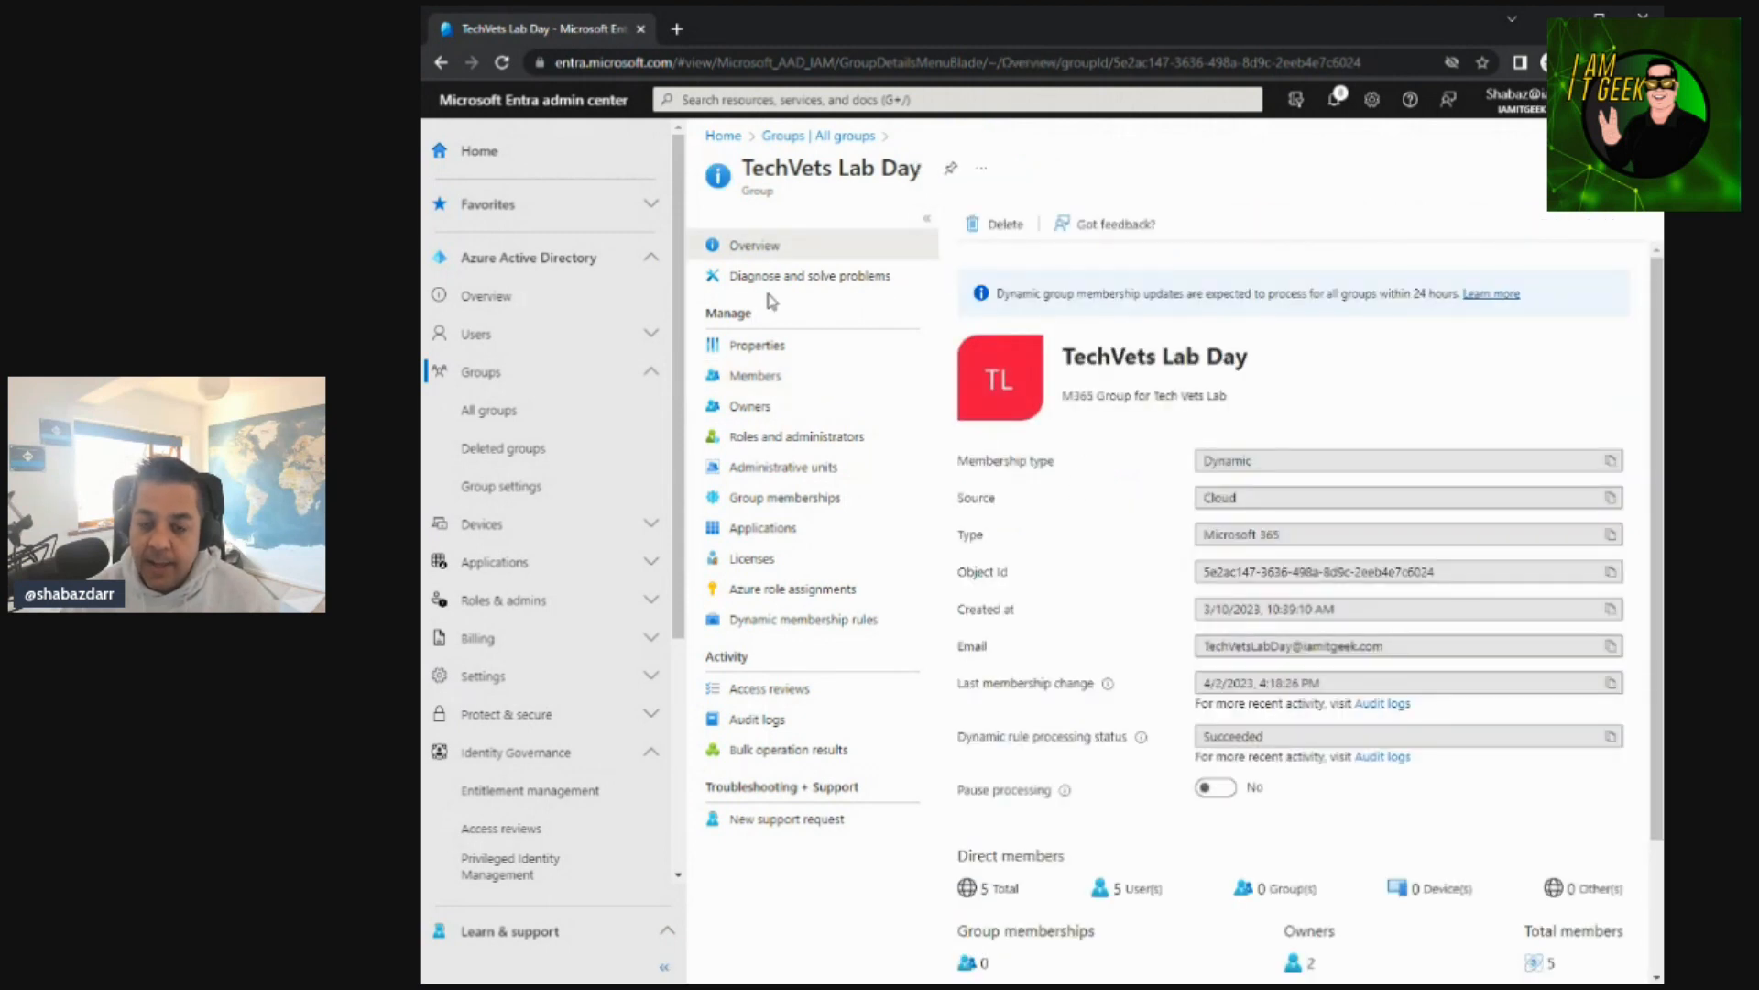
Refresh the list of all groups and open the new group "I Am IT Geek Dynamic demo"
{"action": "left_click", "coordinate": [777, 139]}
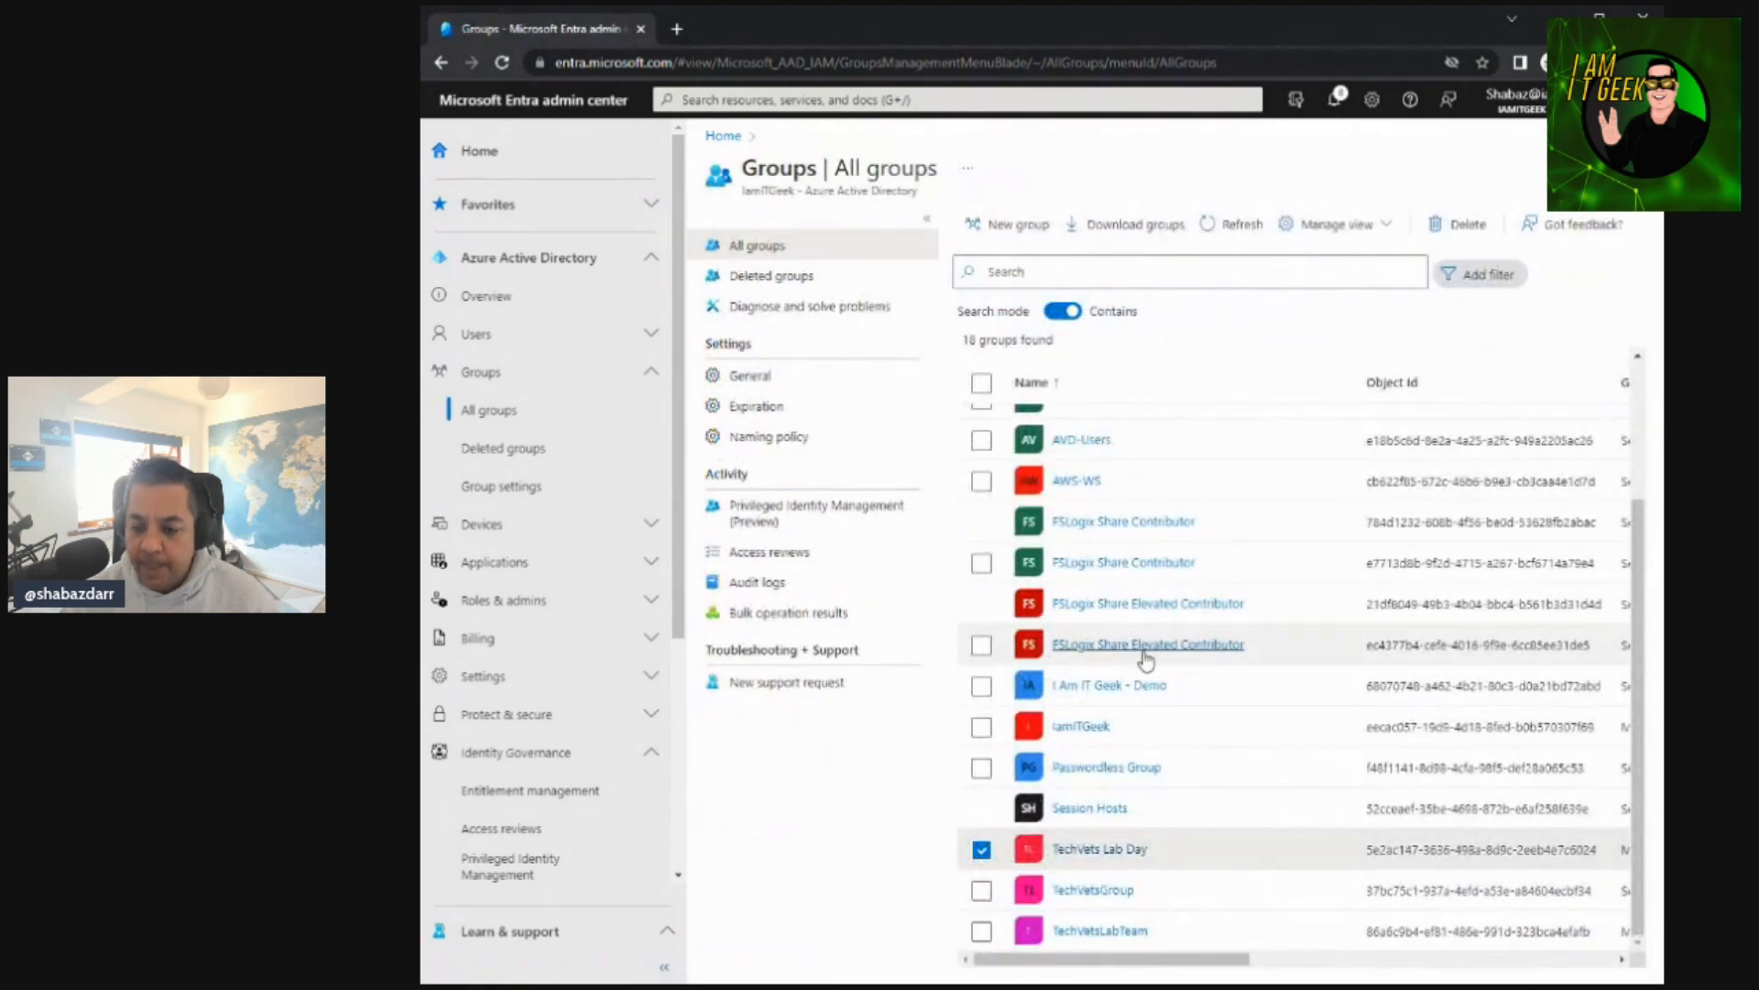
{"action": "scroll", "coordinate": [1145, 658], "scroll_direction": "up", "scroll_amount": 3}
{"action": "left_click", "coordinate": [1233, 229]}
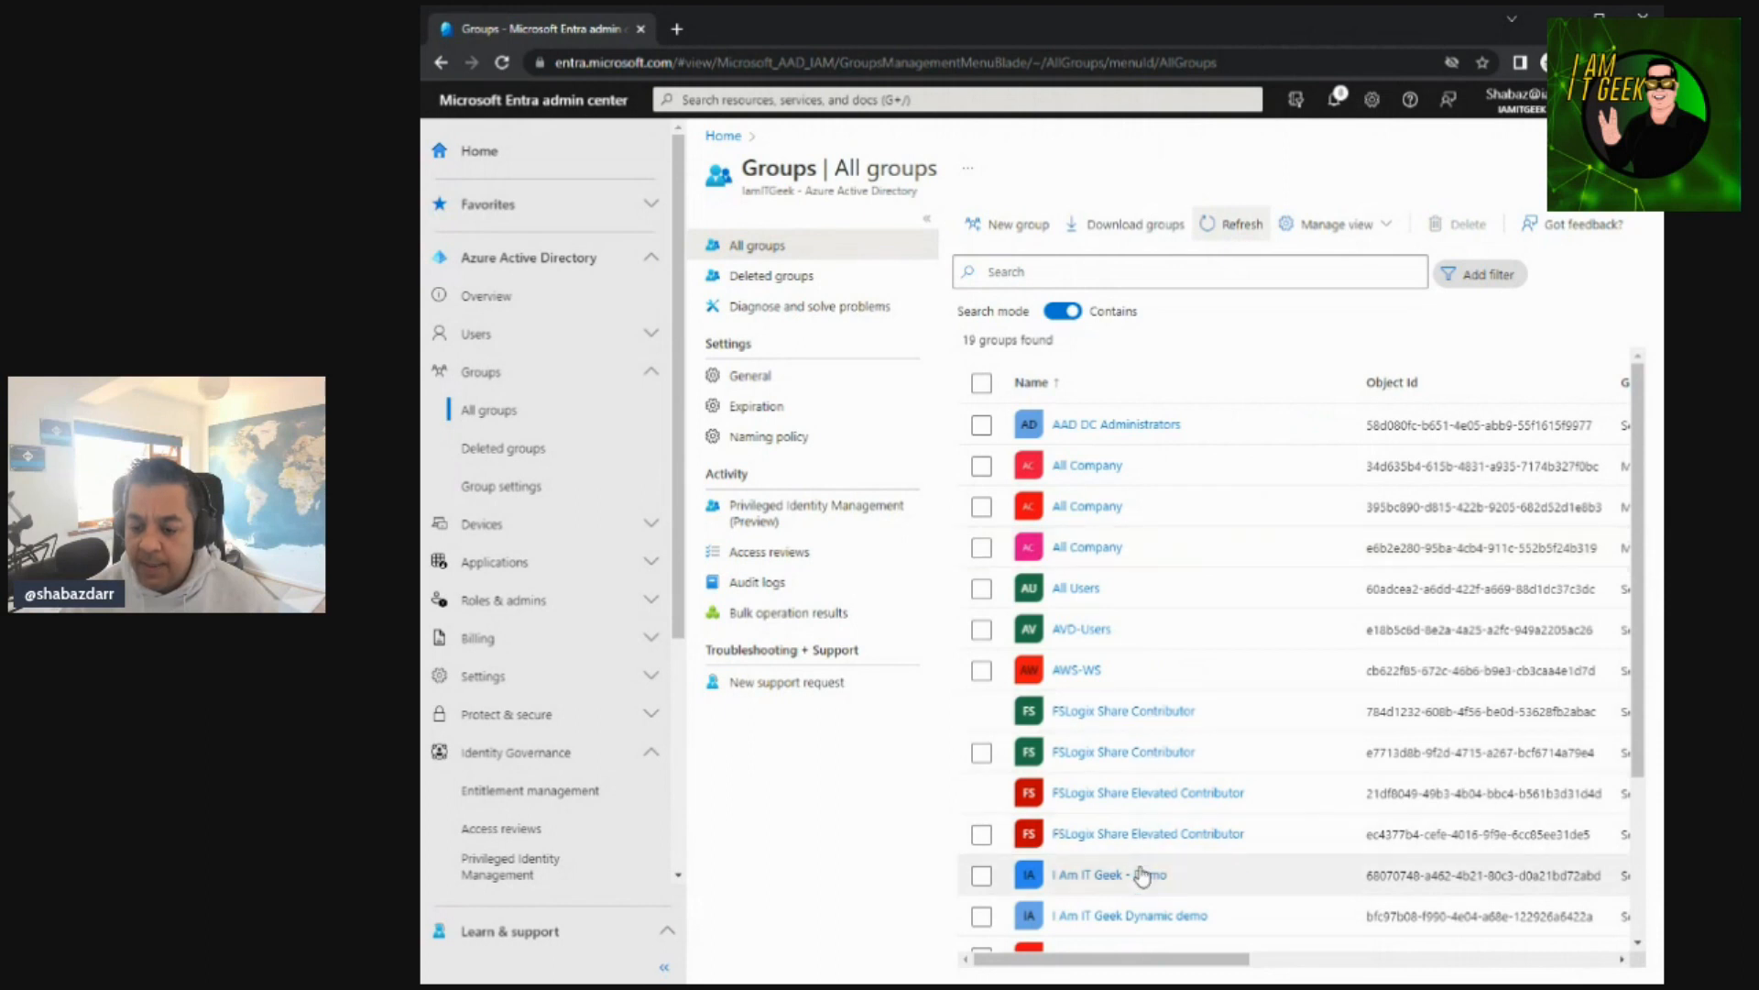
{"action": "left_click", "coordinate": [1146, 915]}
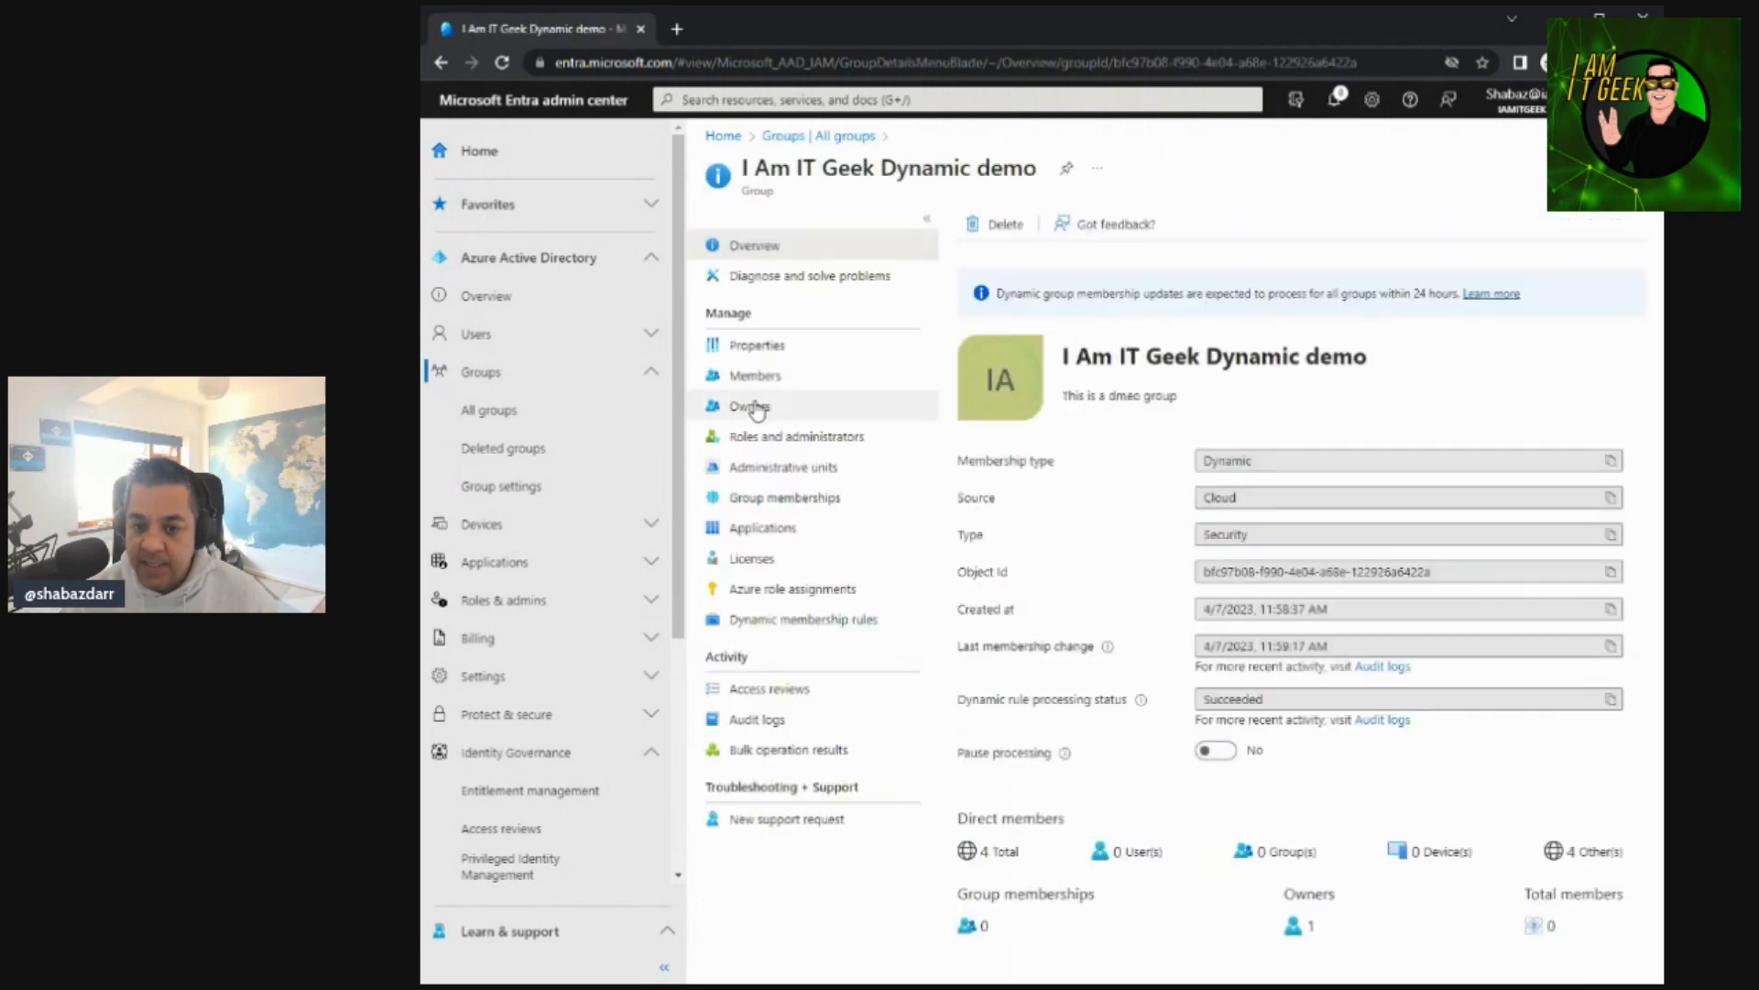
Review the direct members and general properties of "I Am IT Geek Dynamic demo"
{"action": "left_click", "coordinate": [754, 389]}
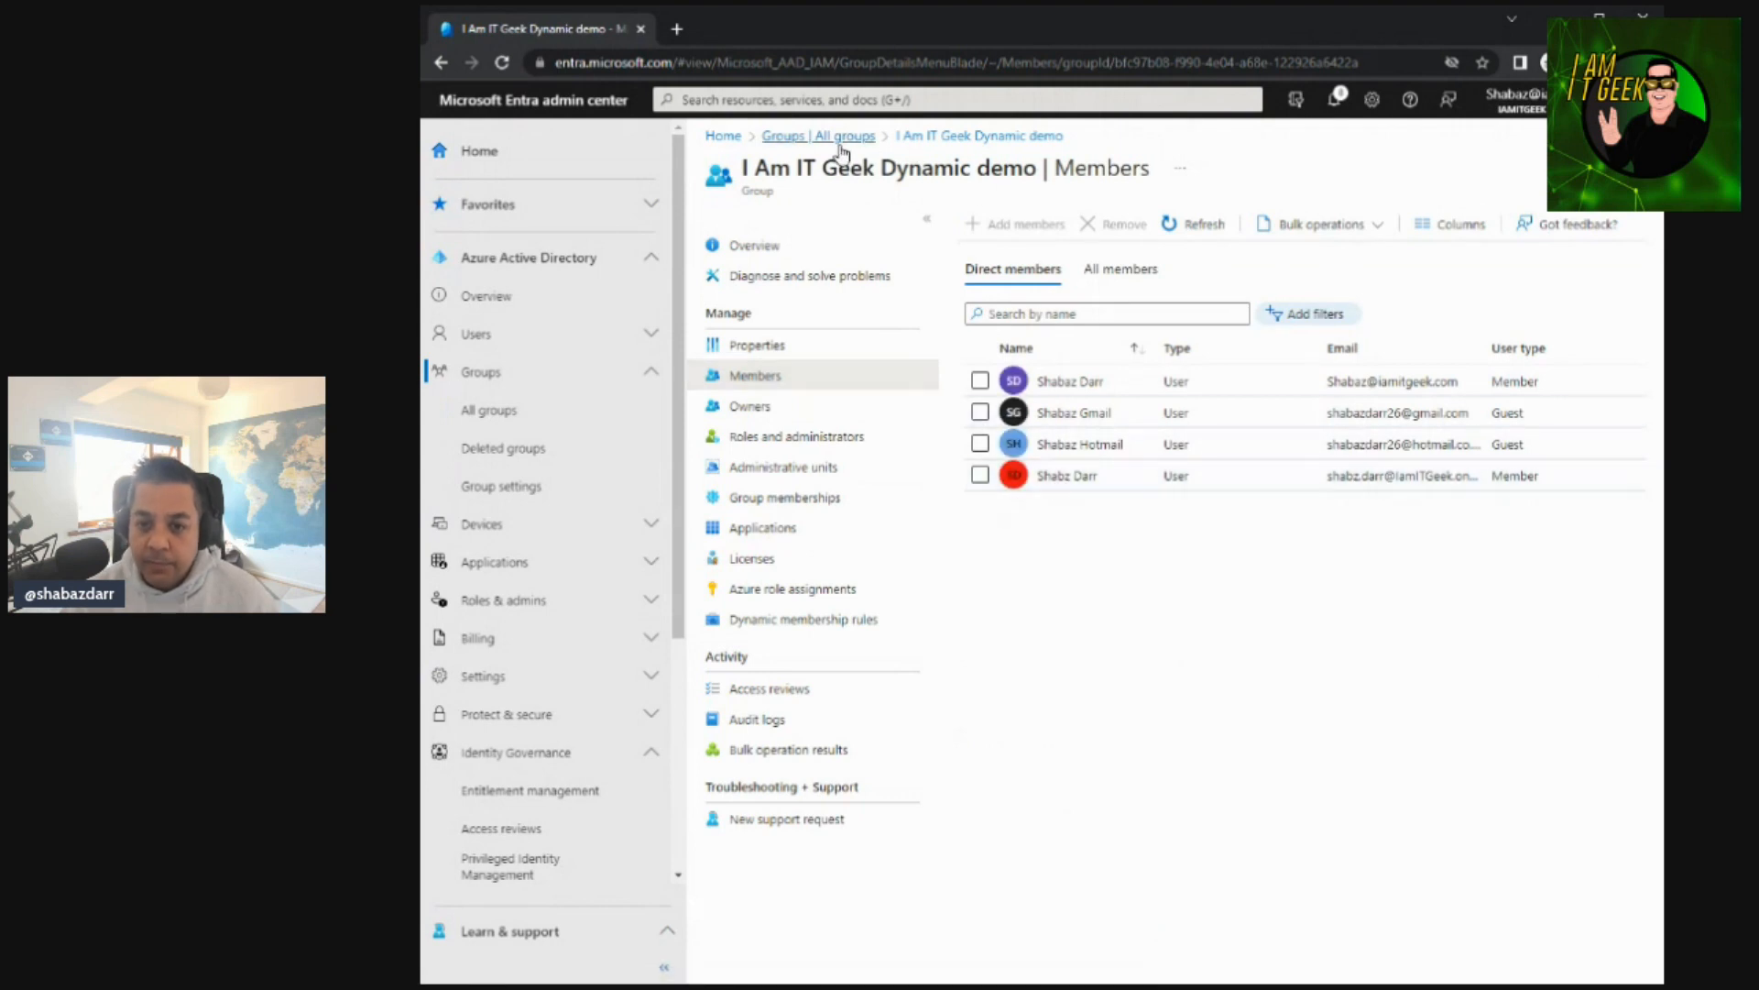
{"action": "left_click", "coordinate": [778, 350]}
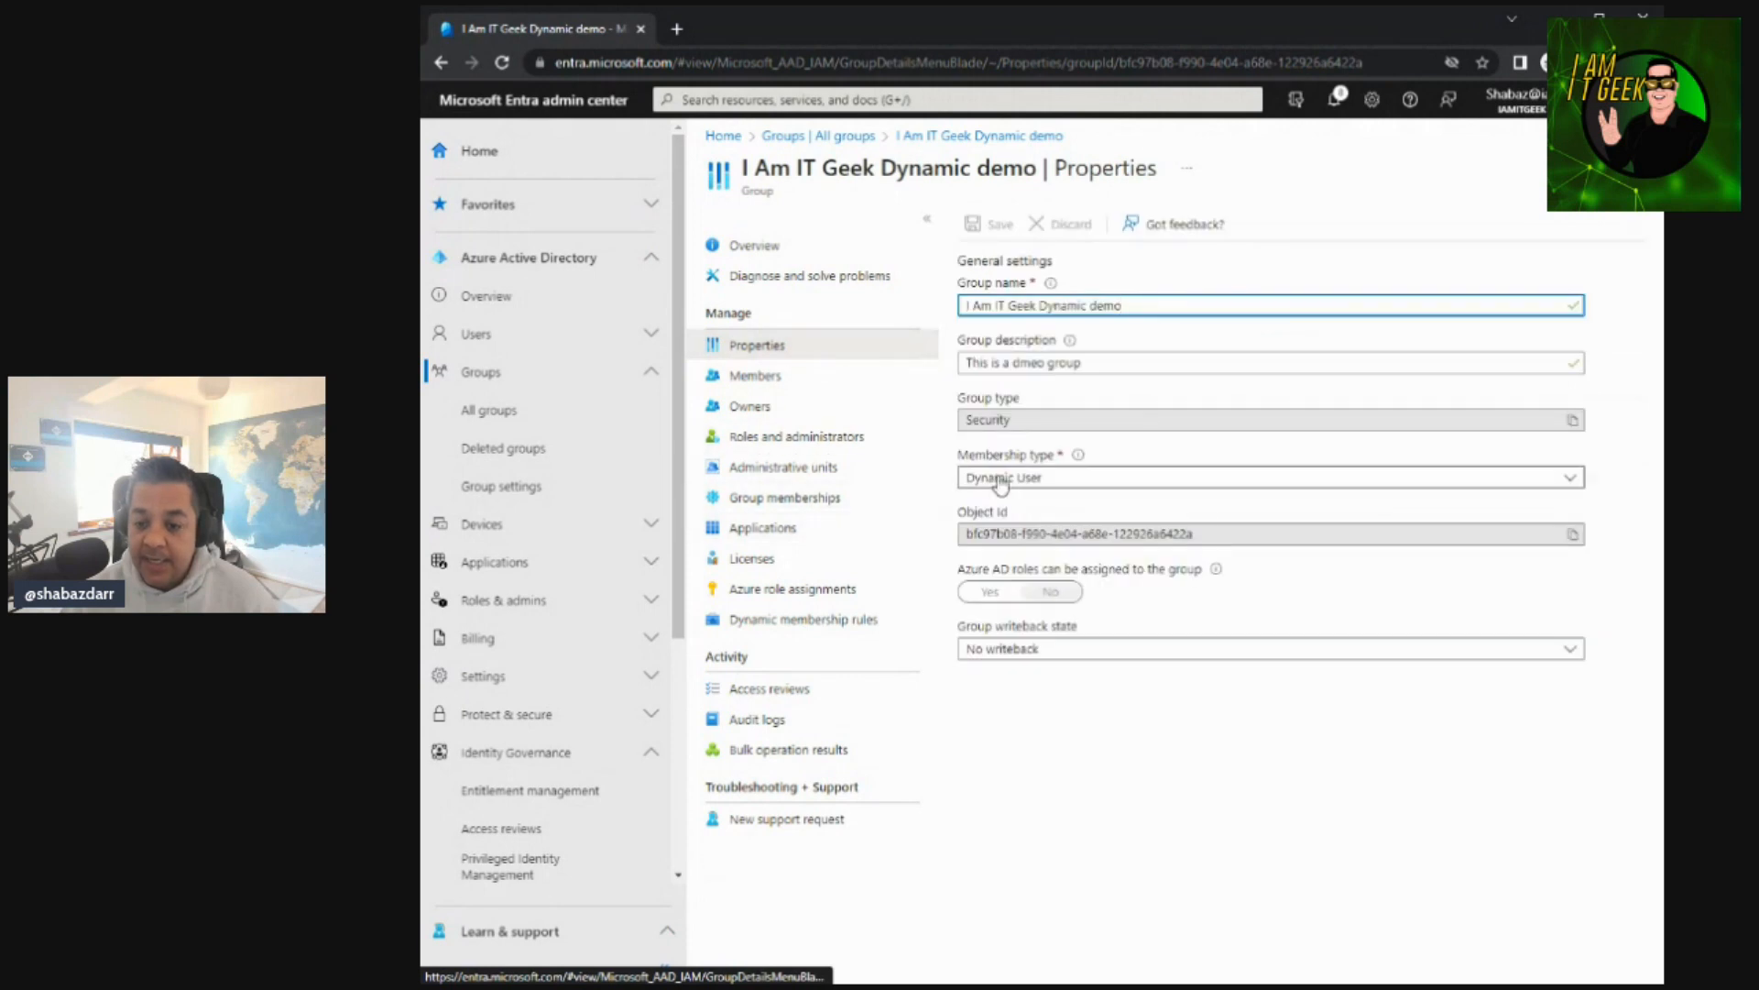
{"action": "left_click", "coordinate": [750, 376]}
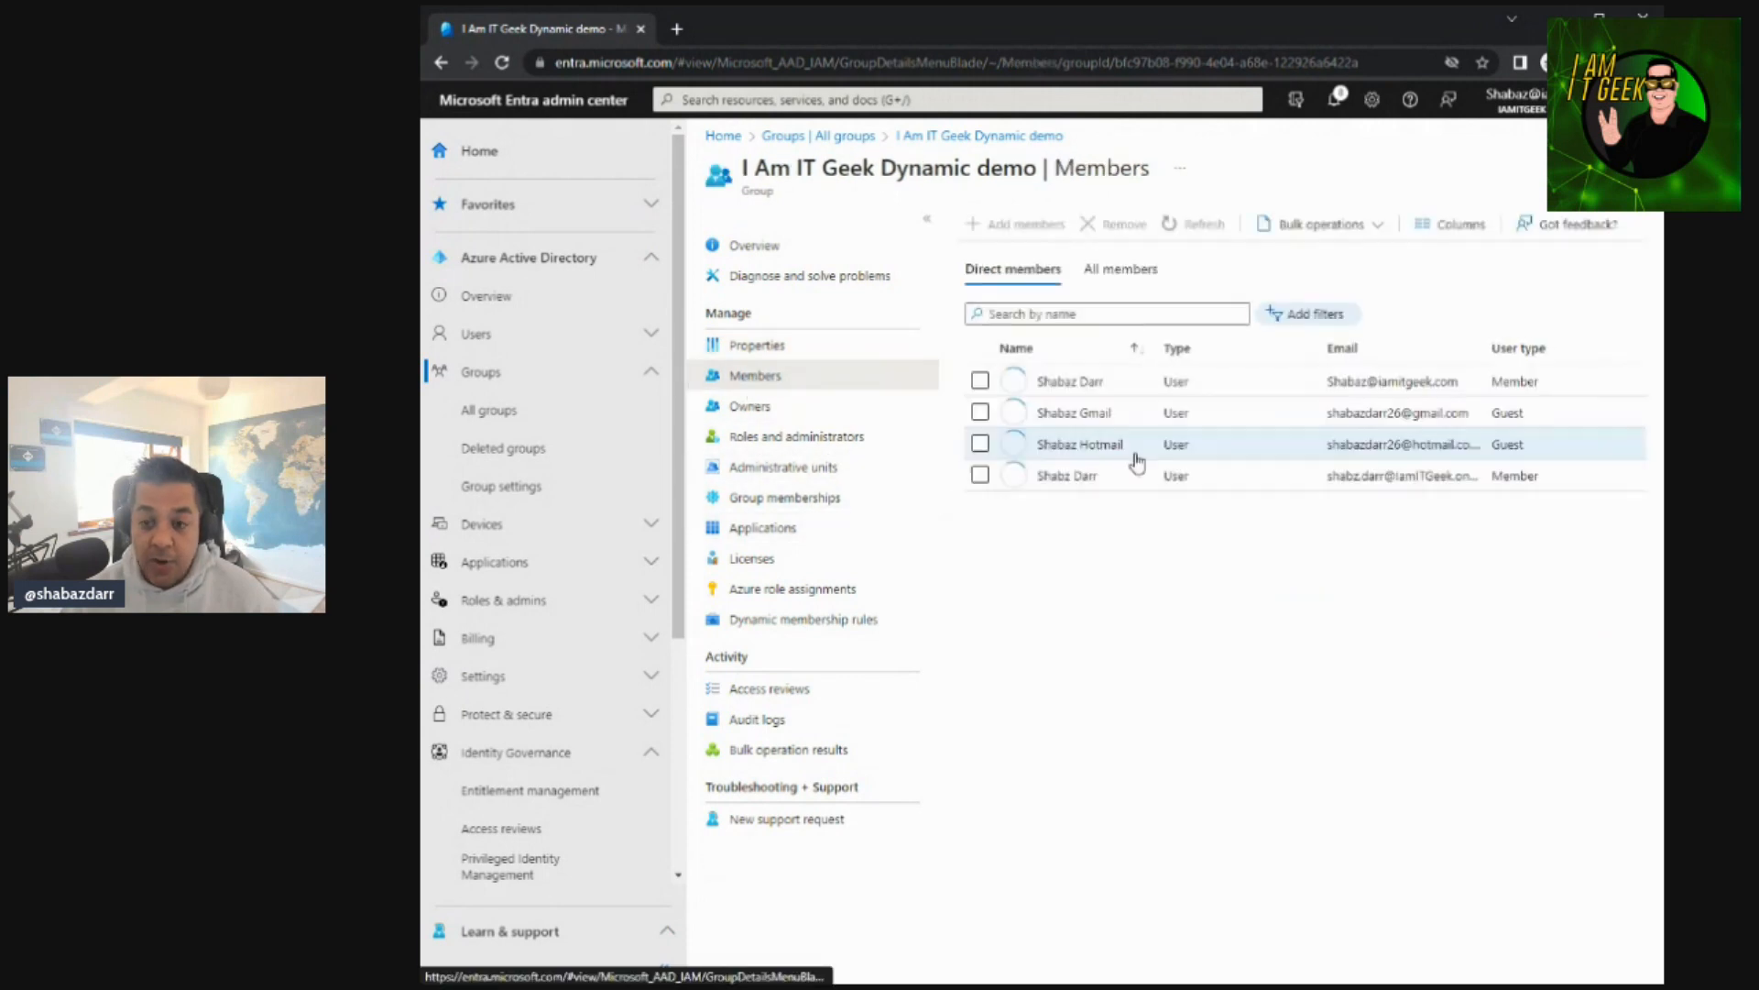